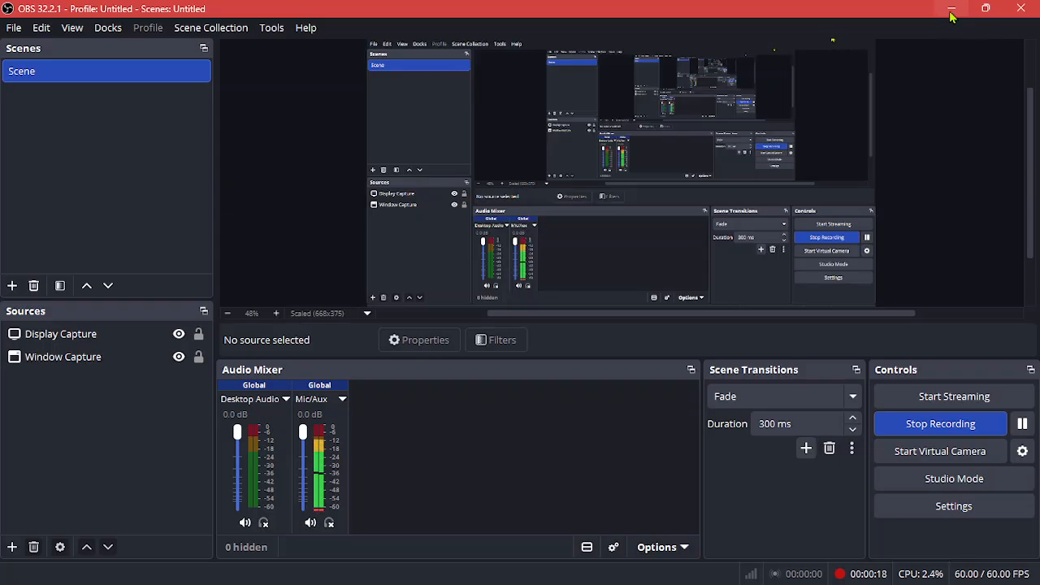
# Review the ESB symbol procedure in the lab manual in Microsoft Edge and switch to AutoCAD 2007.
pyautogui.click(952, 9)
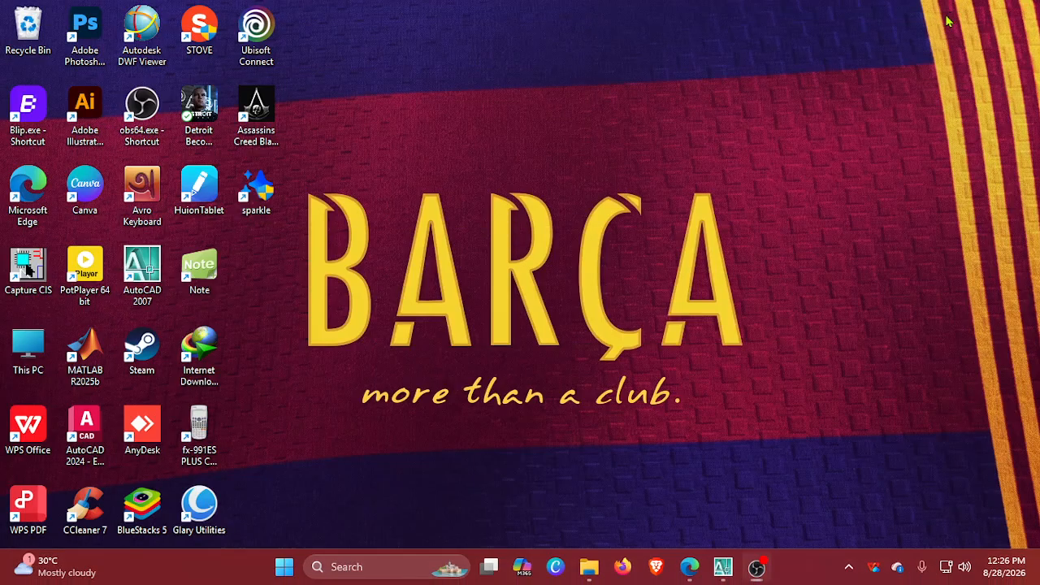
pyautogui.click(690, 567)
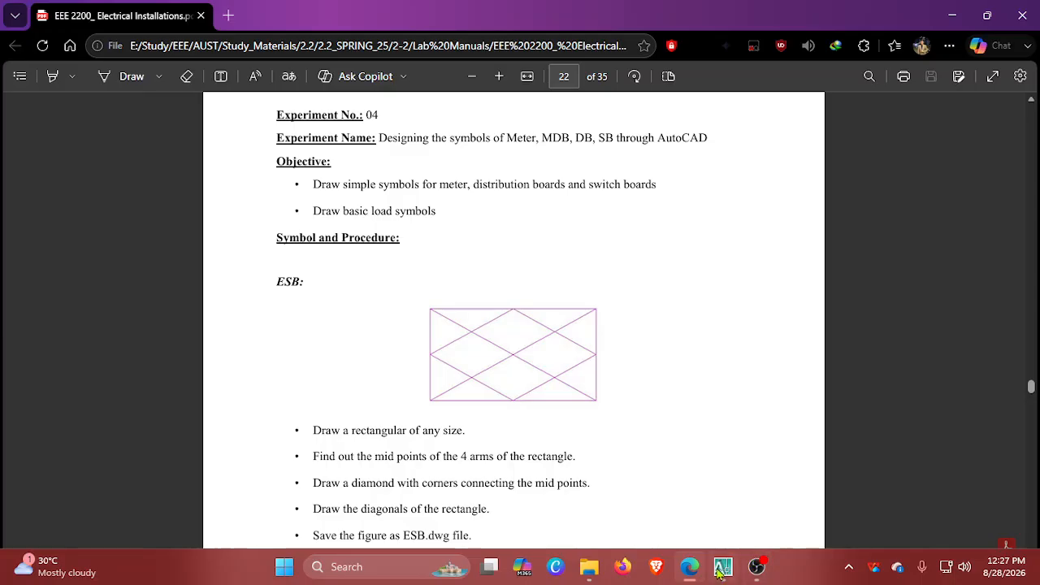
pyautogui.moveTo(720, 572)
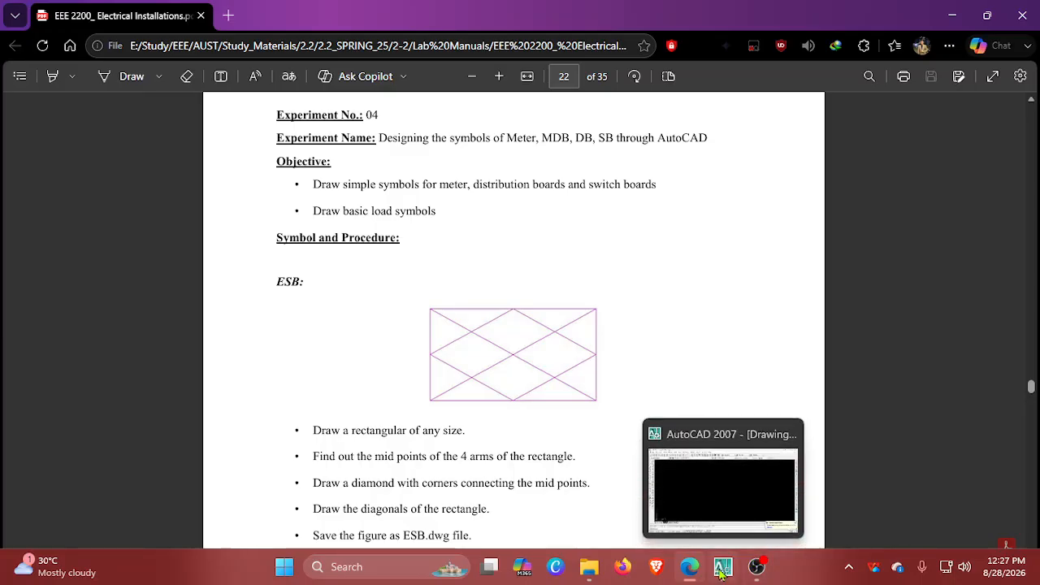
pyautogui.click(721, 572)
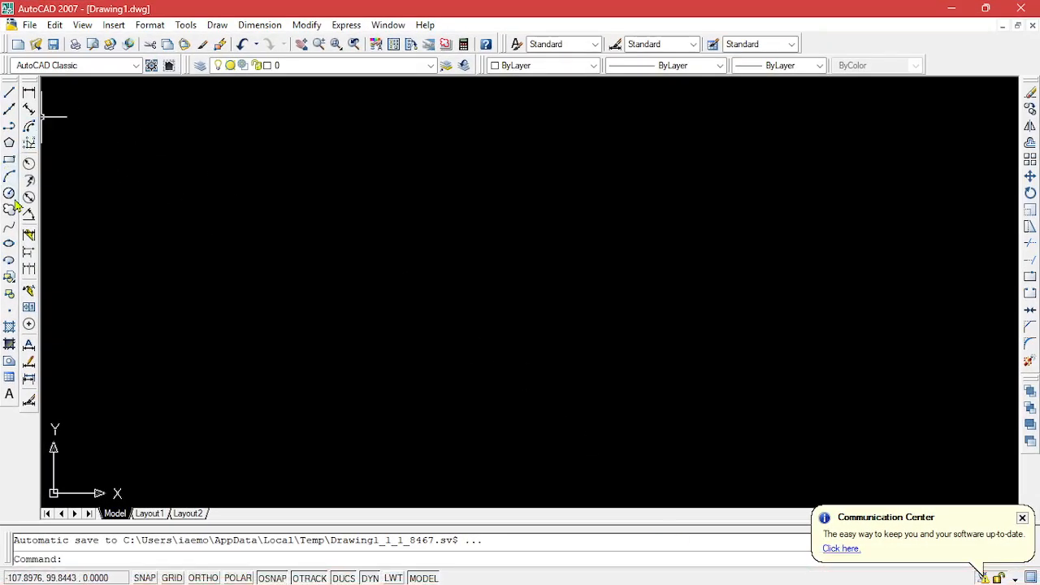
# Draw a rectangle about 85 by 52 units as the outline of the ESB symbol.
pyautogui.click(10, 159)
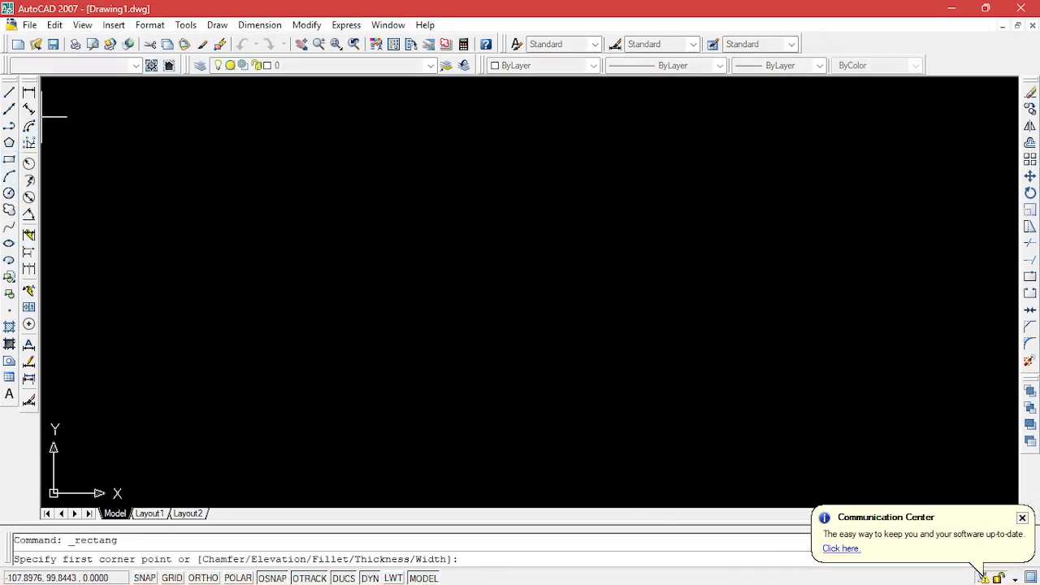
pyautogui.click(394, 185)
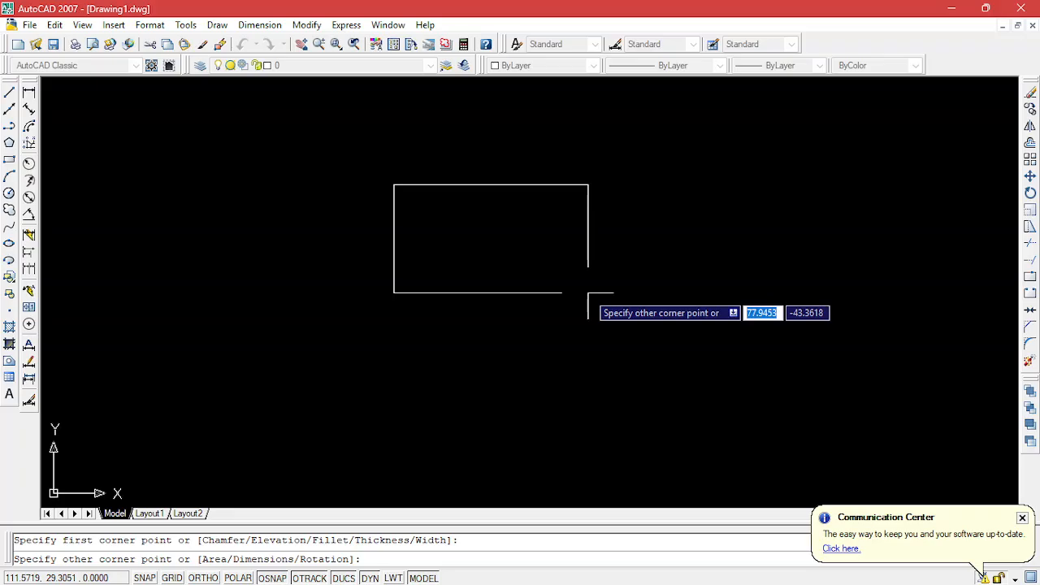
pyautogui.click(606, 314)
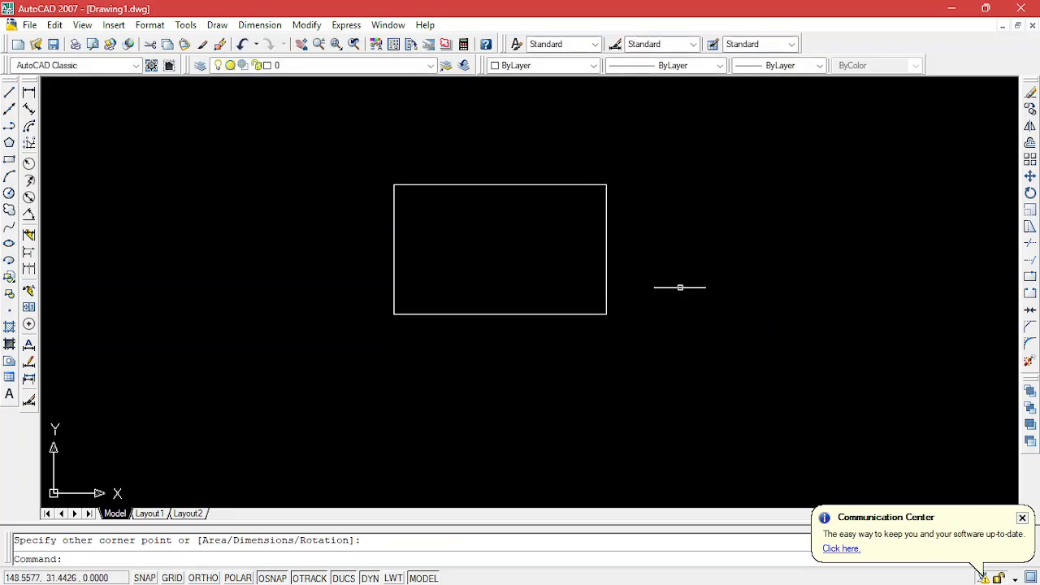
pyautogui.press('Escape')
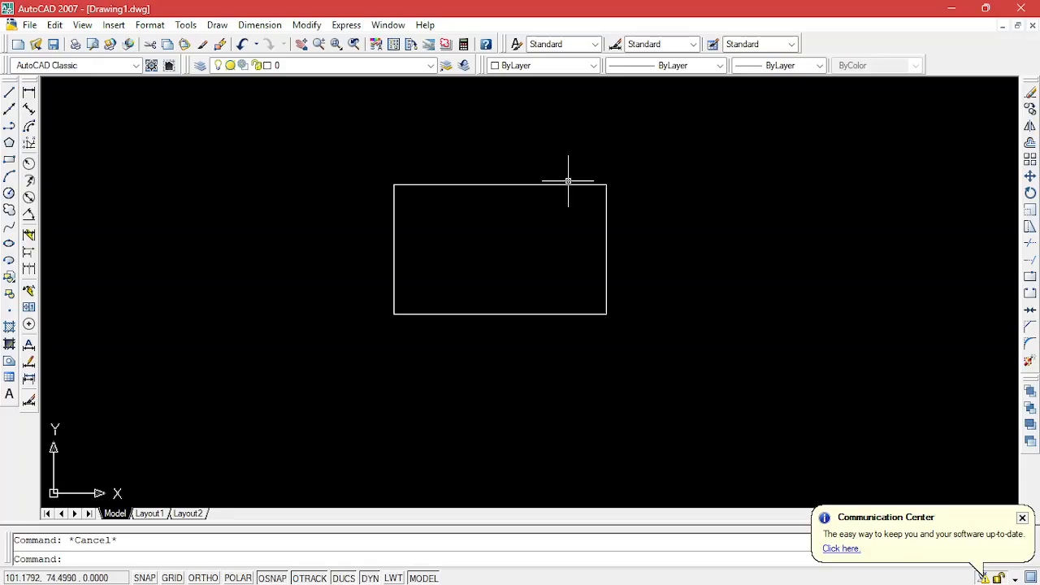
# Draw a diamond inside the rectangle with lines connecting the midpoints of its four sides.
pyautogui.click(9, 92)
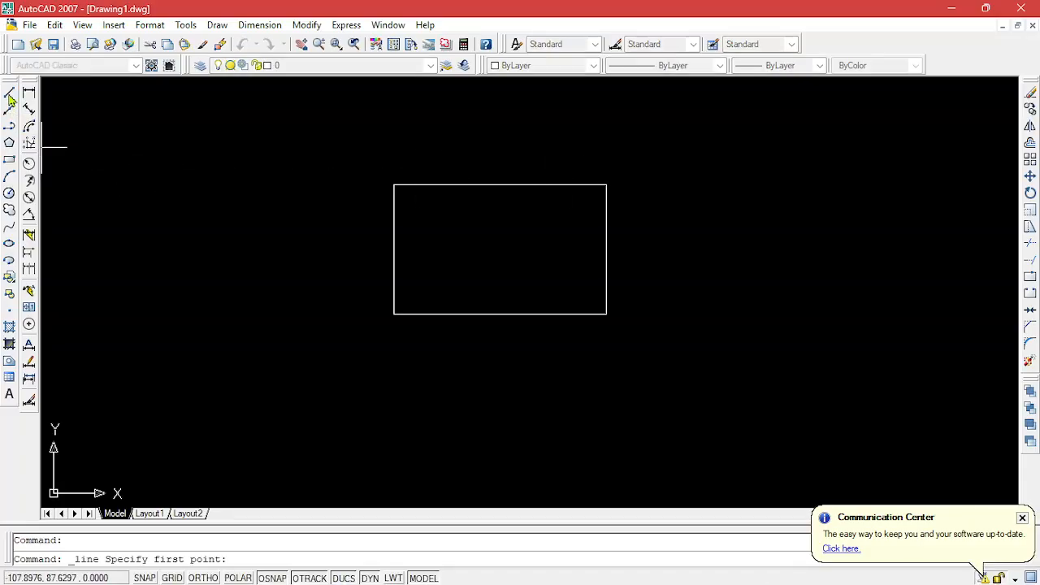
pyautogui.click(499, 186)
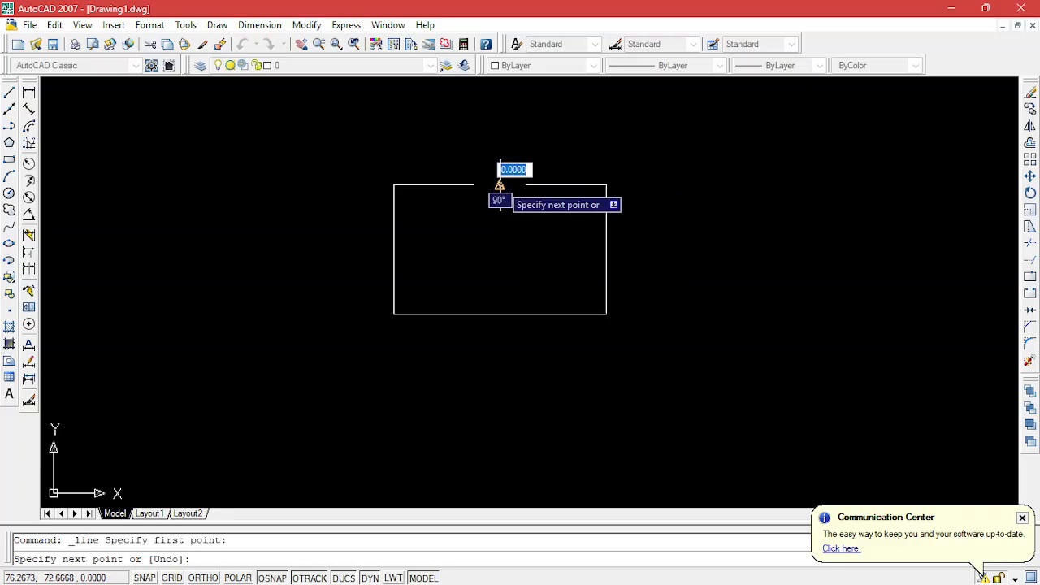
pyautogui.click(394, 245)
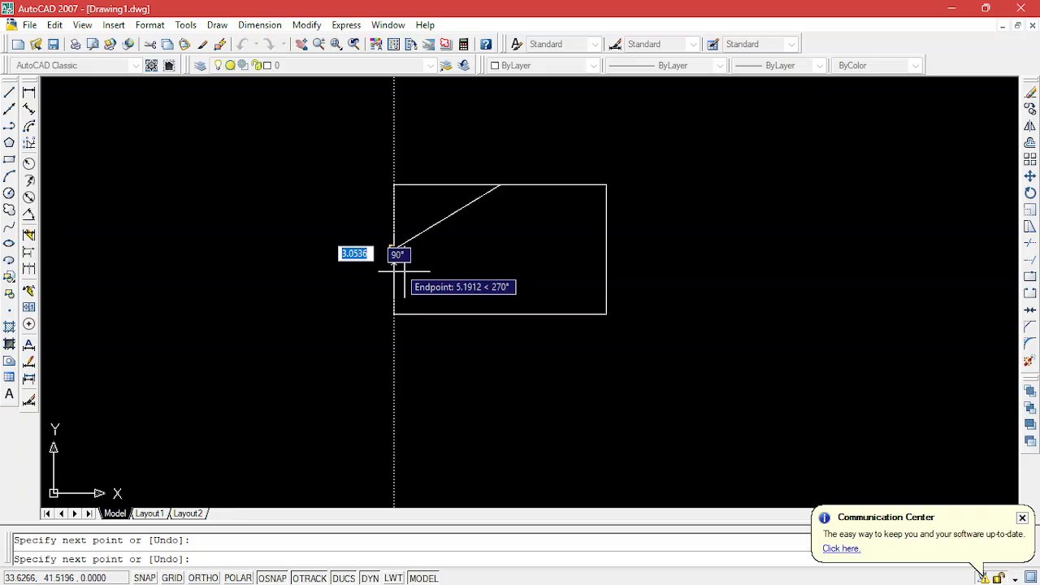
pyautogui.click(499, 314)
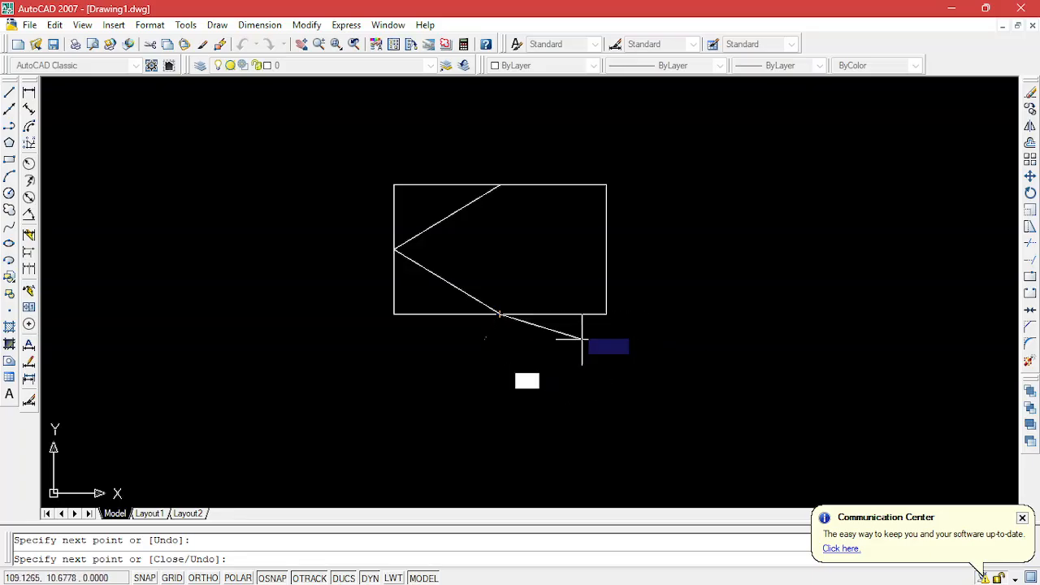
pyautogui.click(606, 250)
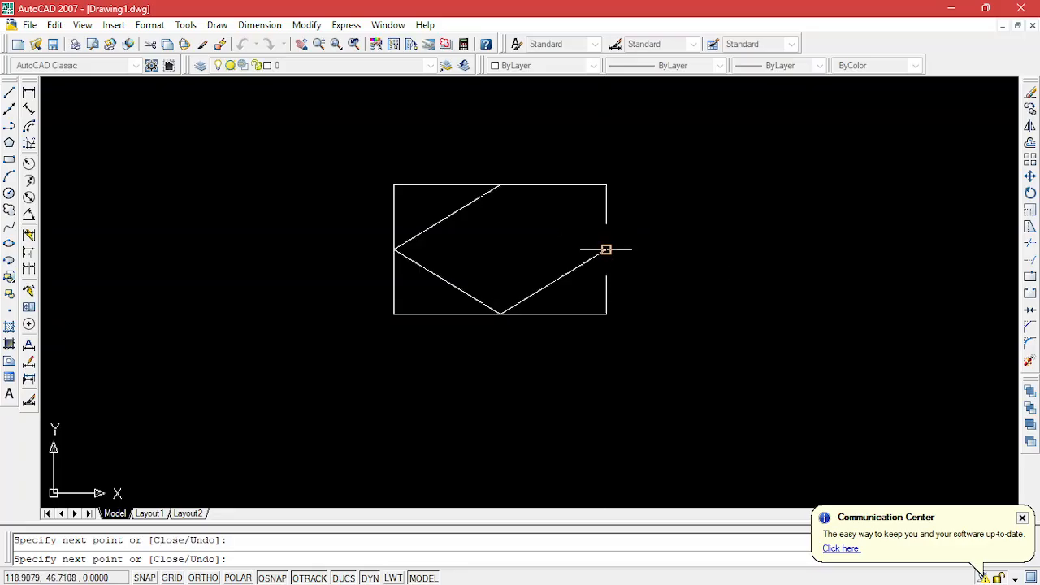
pyautogui.click(501, 187)
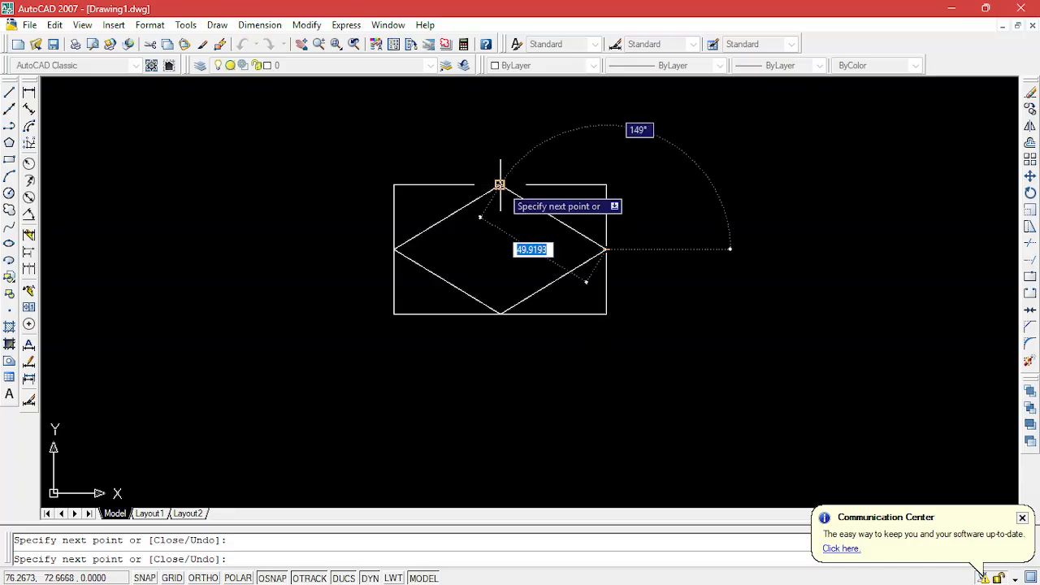
pyautogui.press('Escape')
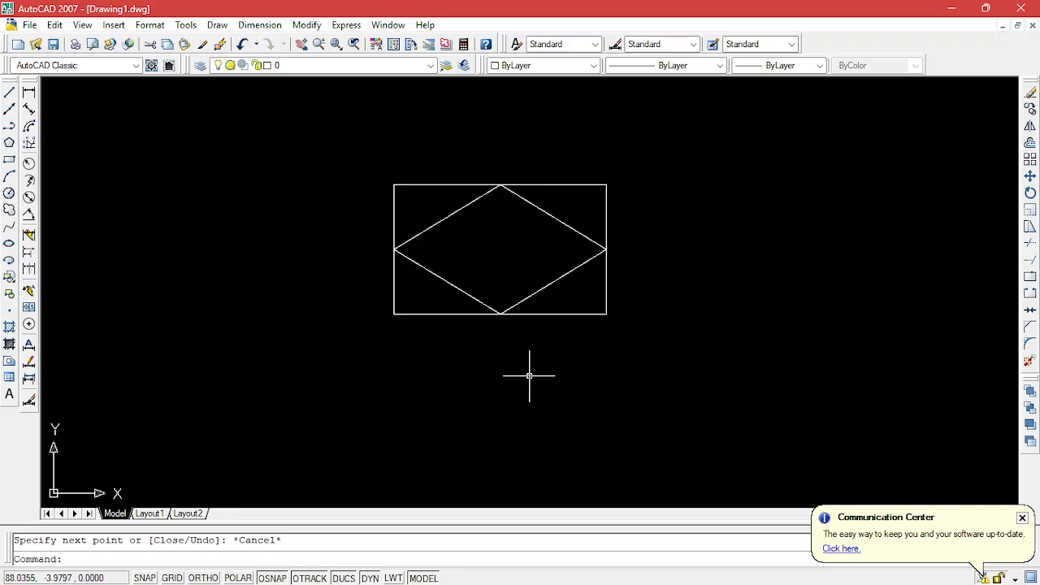
# Draw the rectangle's first diagonal as a line from its upper-left corner to its lower-right corner.
pyautogui.click(396, 185)
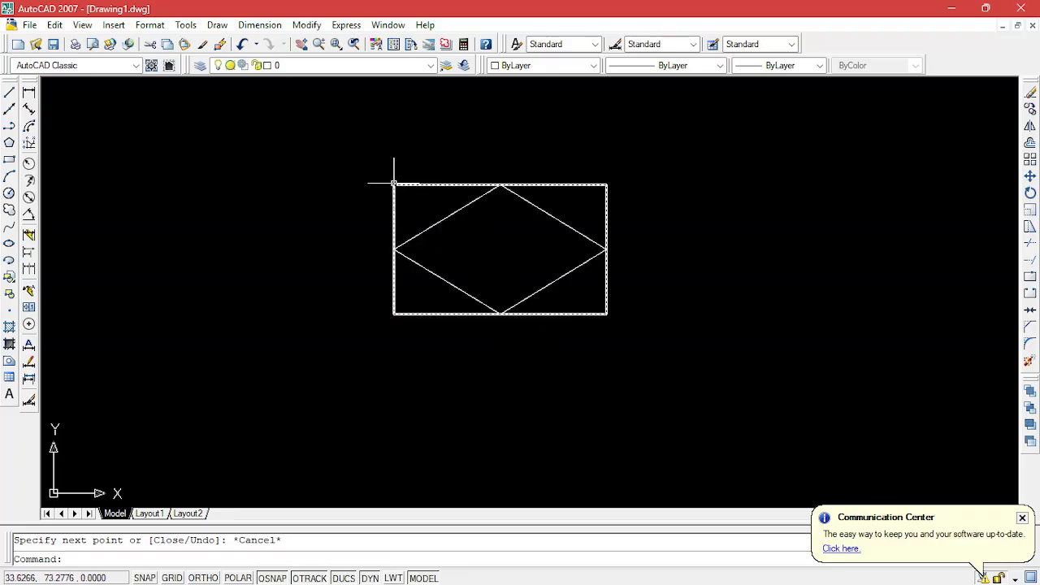
pyautogui.press('Escape')
pyautogui.click(9, 91)
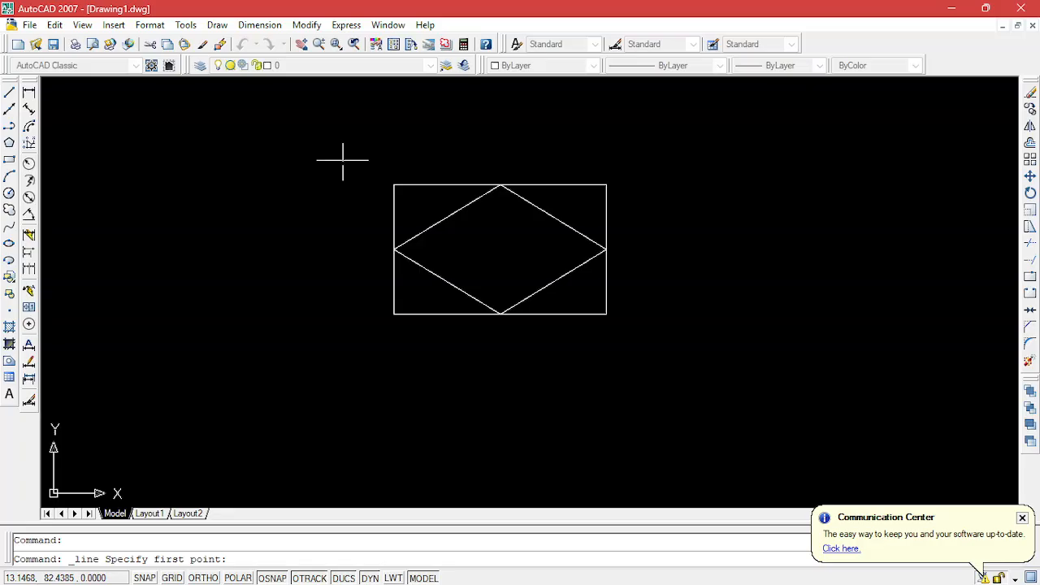
pyautogui.click(394, 185)
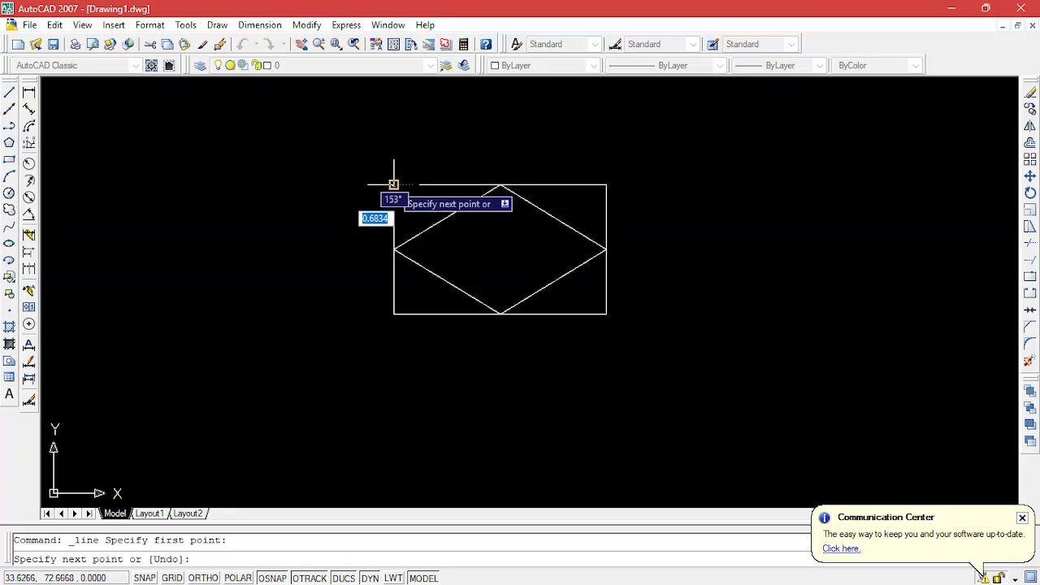
pyautogui.click(606, 313)
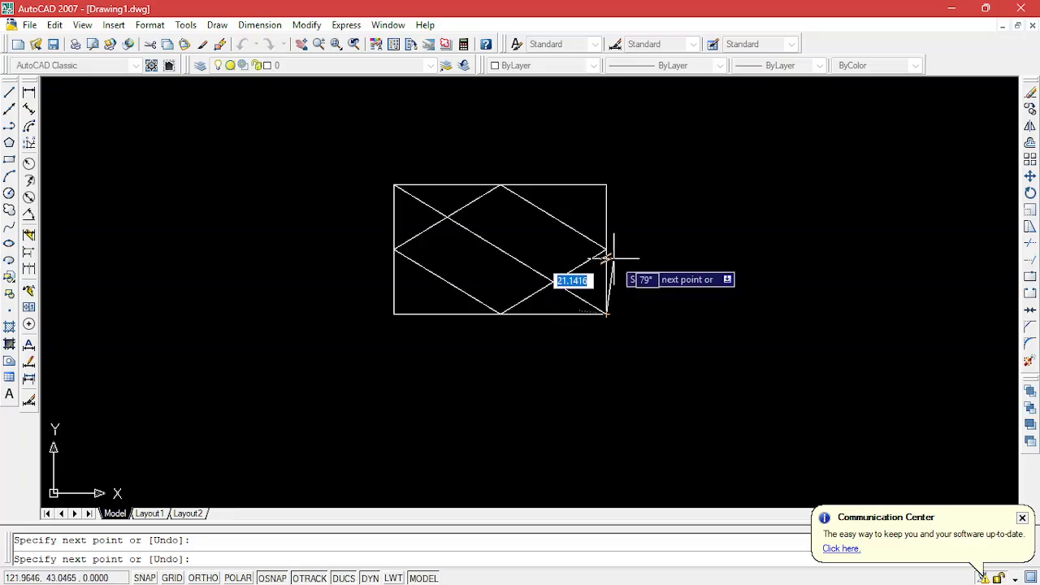
pyautogui.press('Escape')
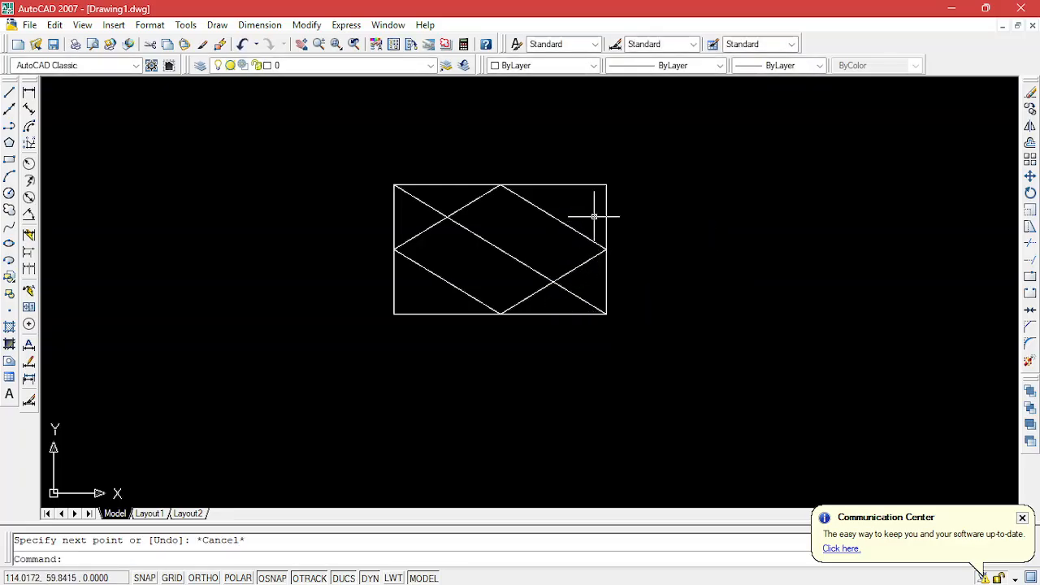
# Draw the second diagonal as a line from the rectangle's upper-right corner to its lower-left corner.
pyautogui.write('l')
pyautogui.press('Return')
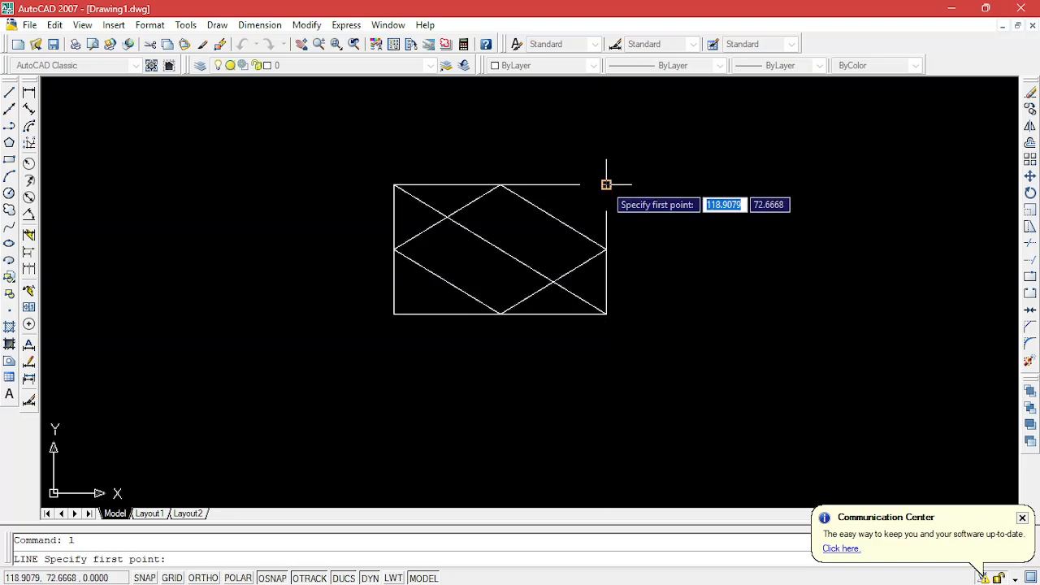
pyautogui.click(606, 185)
pyautogui.click(393, 313)
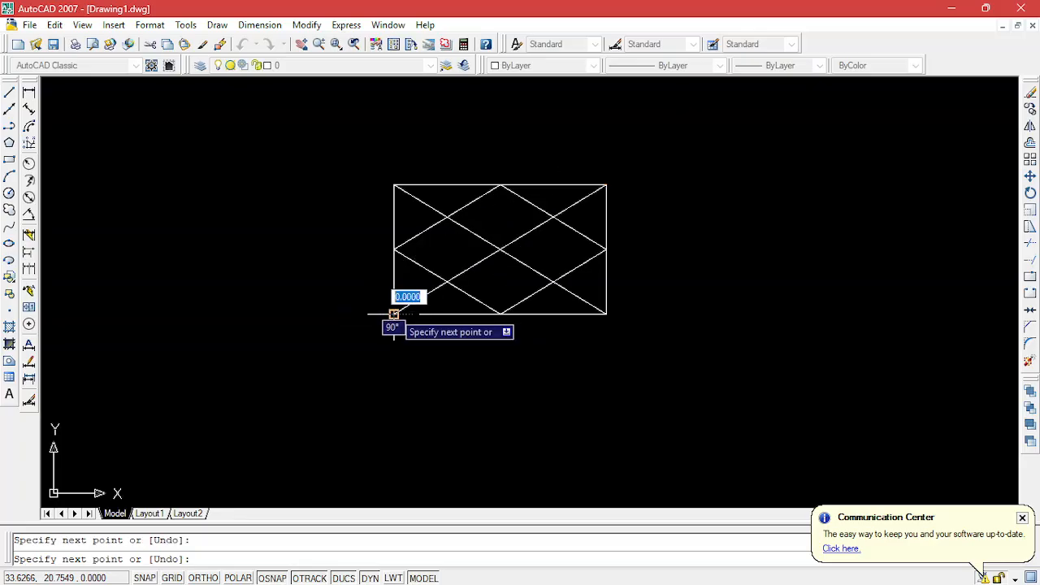
pyautogui.press('Escape')
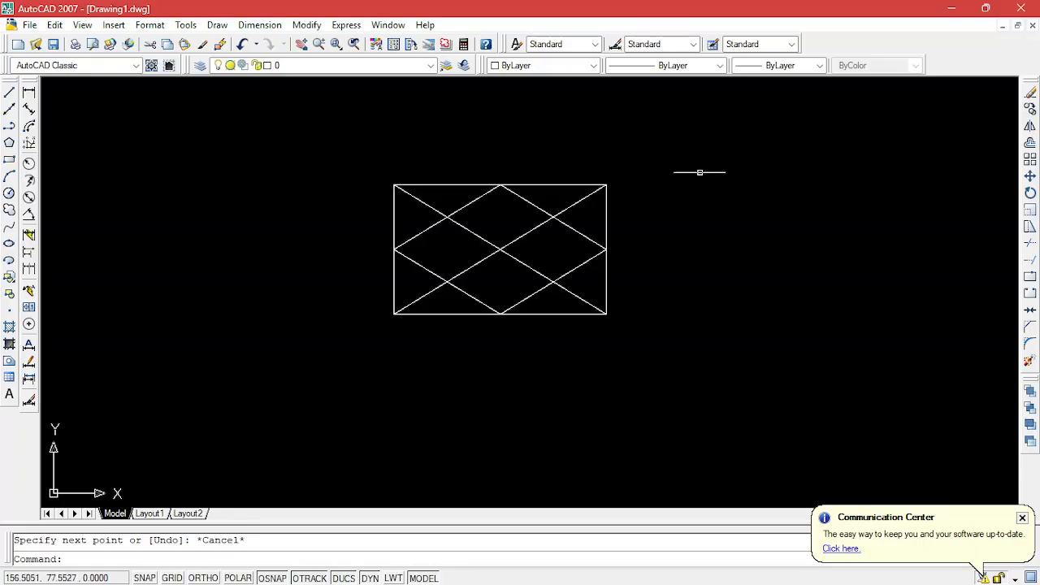
pyautogui.click(9, 92)
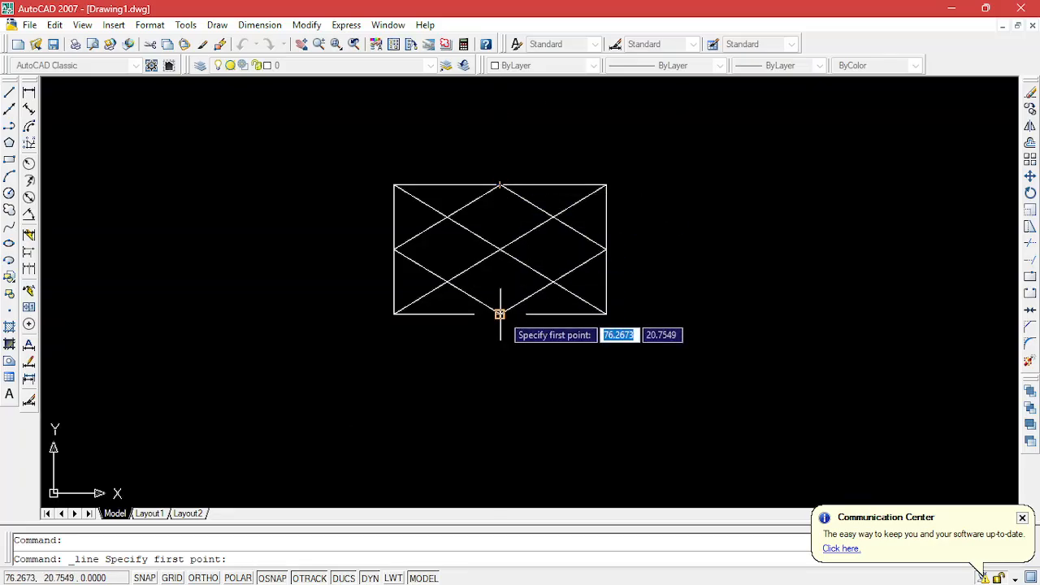
pyautogui.press('Escape')
# Change the color of the whole symbol, including the rectangle, diamond and diagonals, to Magenta.
pyautogui.click(689, 115)
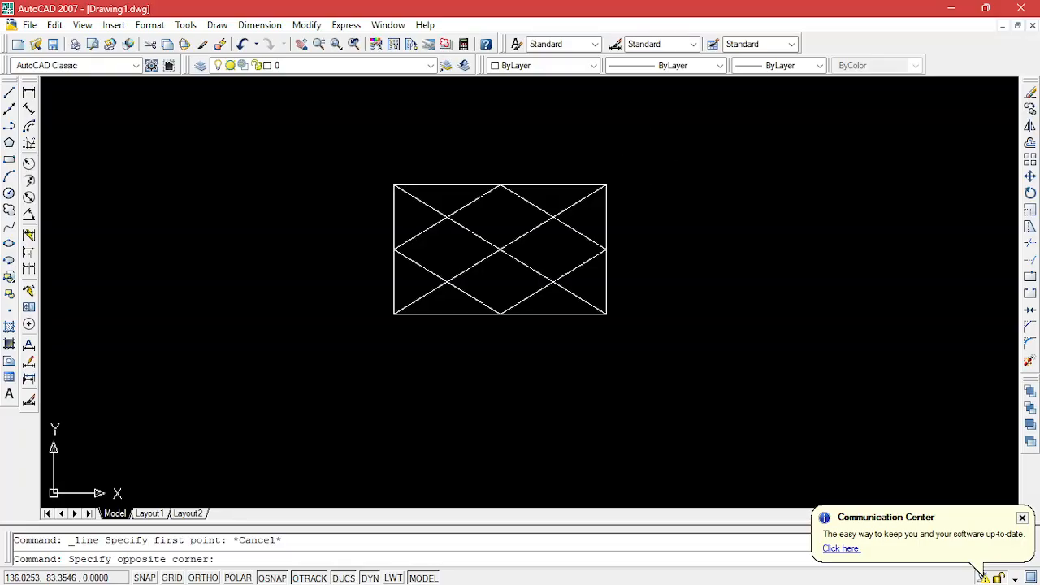
pyautogui.click(325, 366)
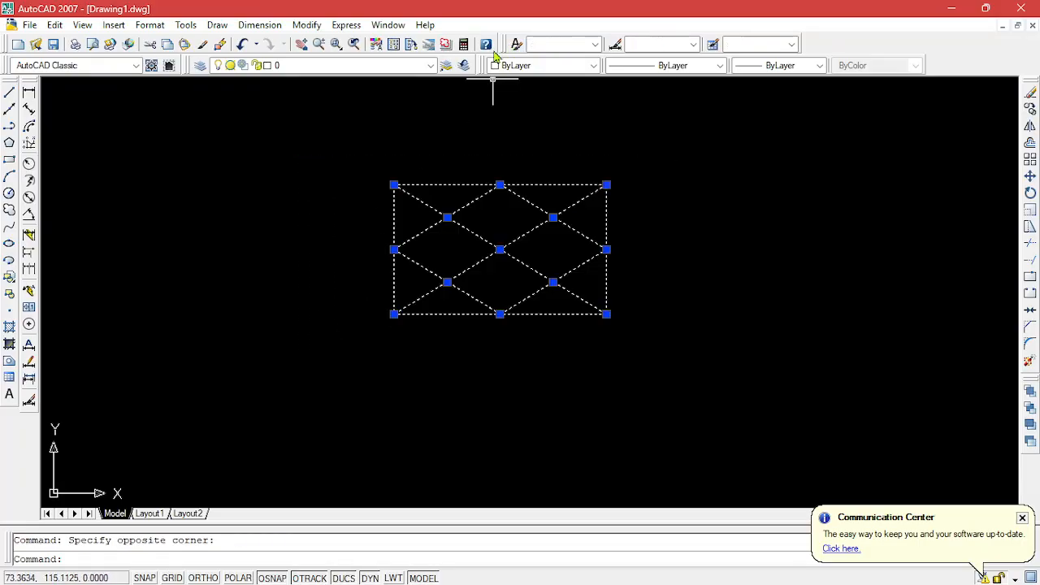
pyautogui.click(594, 65)
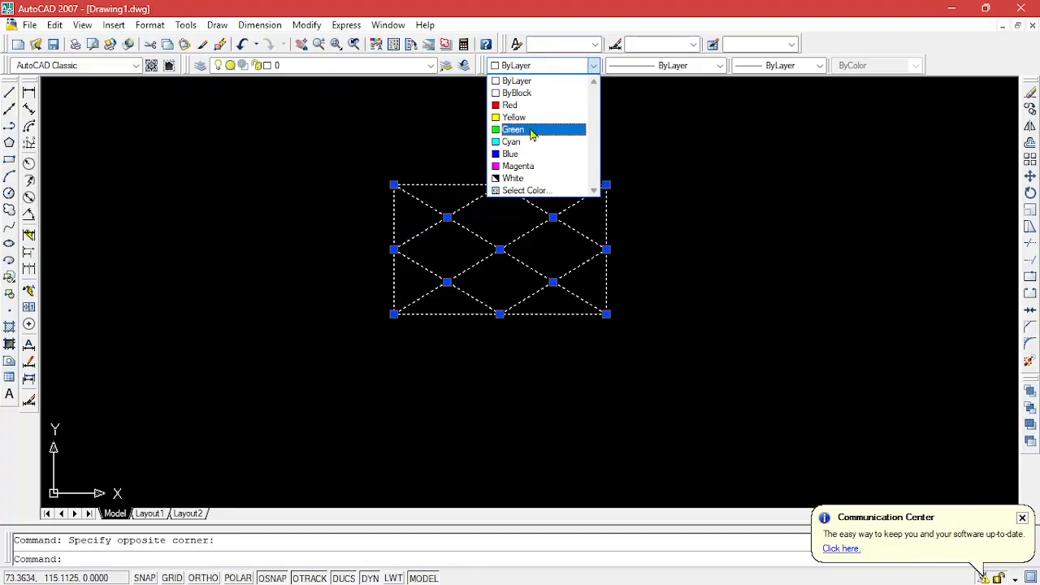
pyautogui.click(533, 167)
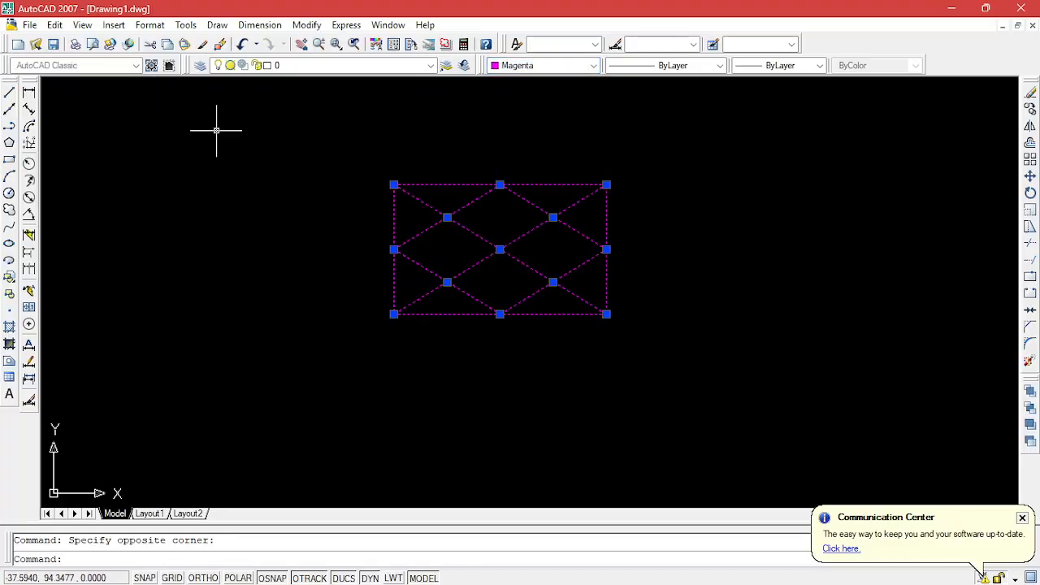
pyautogui.press('Escape')
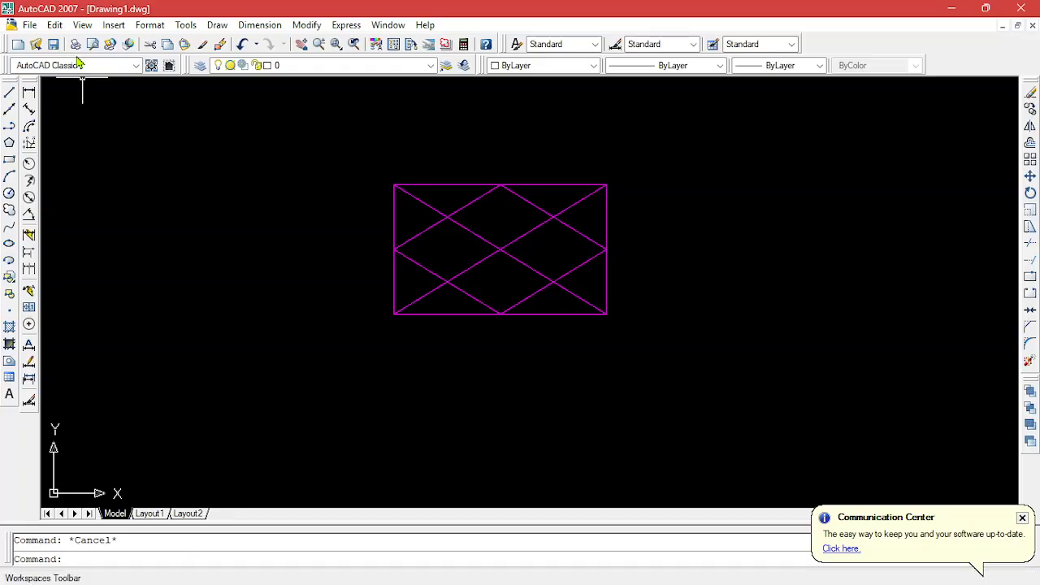
# Dismiss the Communication Center notice and start saving the drawing with Documents as the save location.
pyautogui.click(1023, 520)
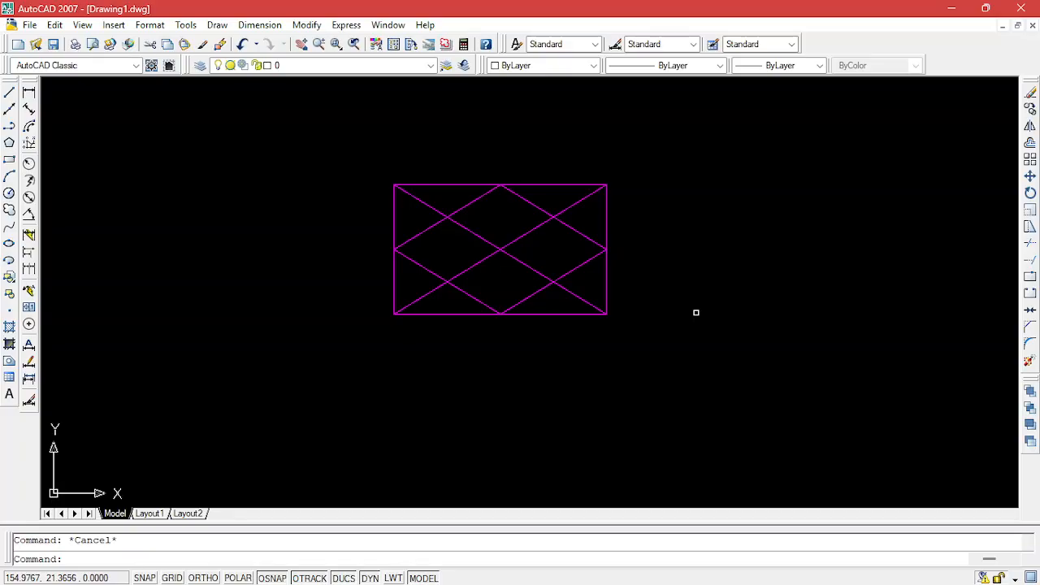
pyautogui.hotkey('ctrl', 's')
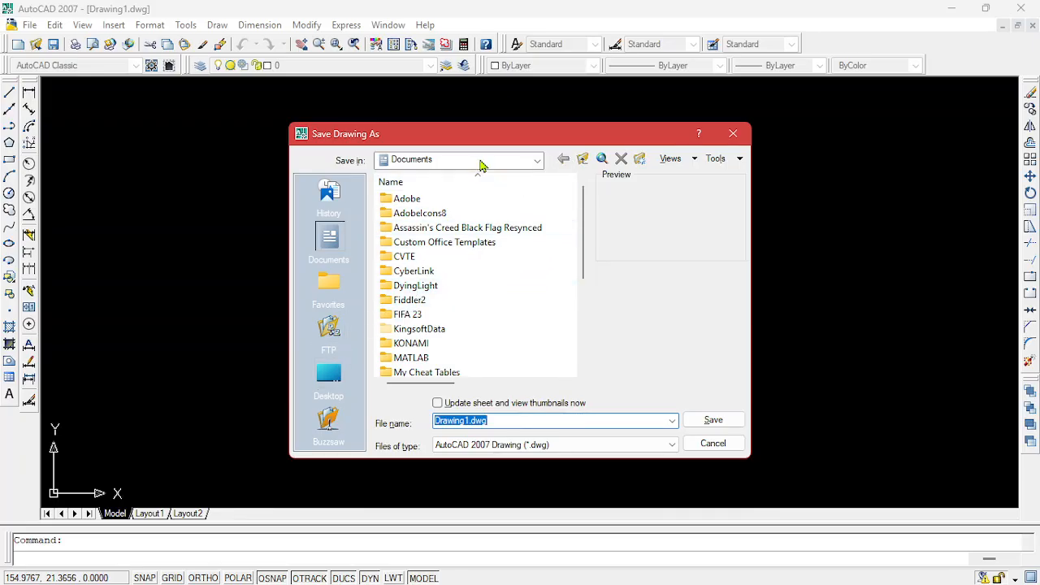
pyautogui.click(411, 160)
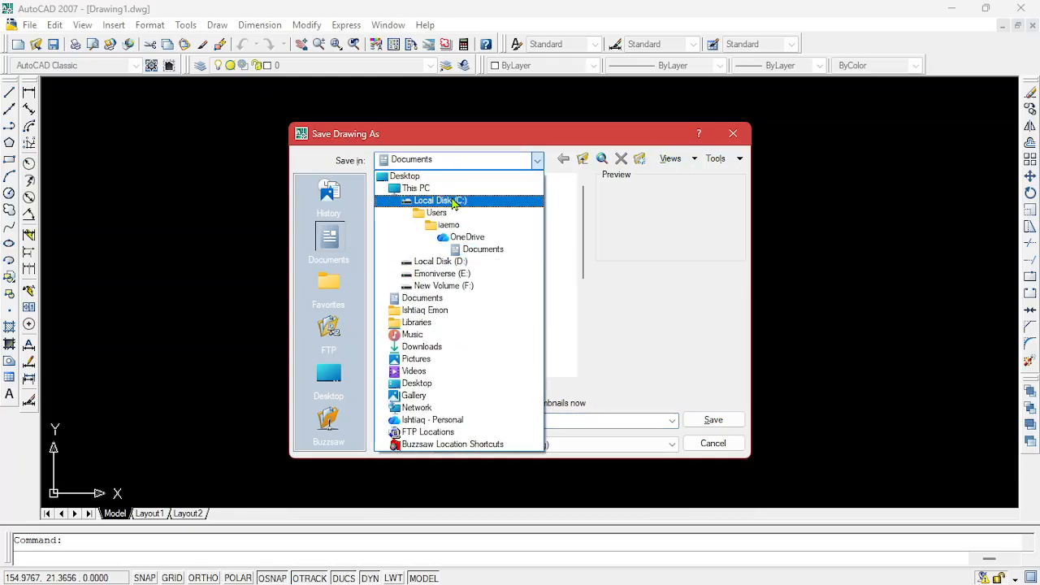
pyautogui.doubleClick(468, 163)
pyautogui.press('v')
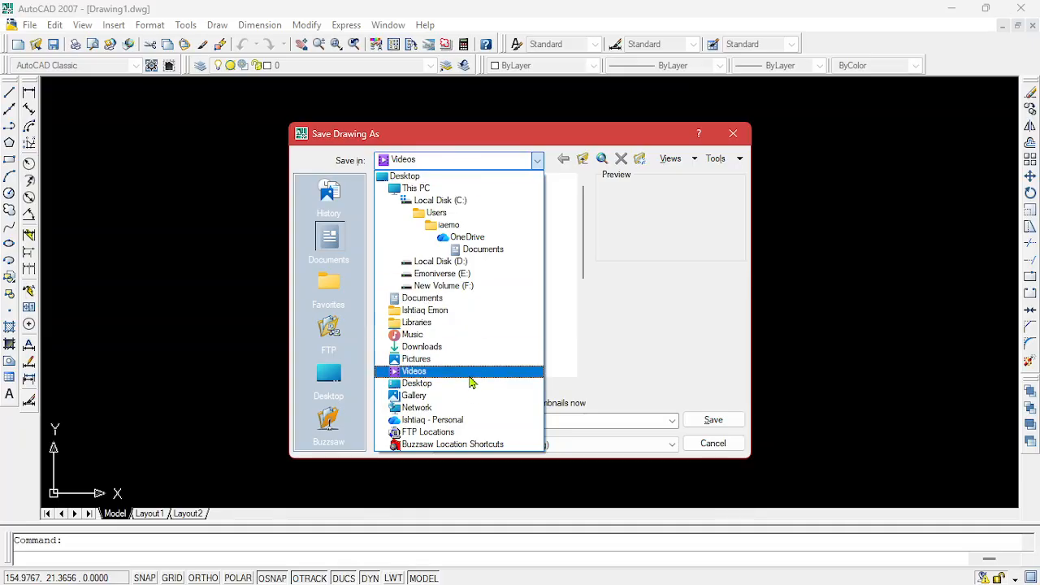
pyautogui.click(481, 248)
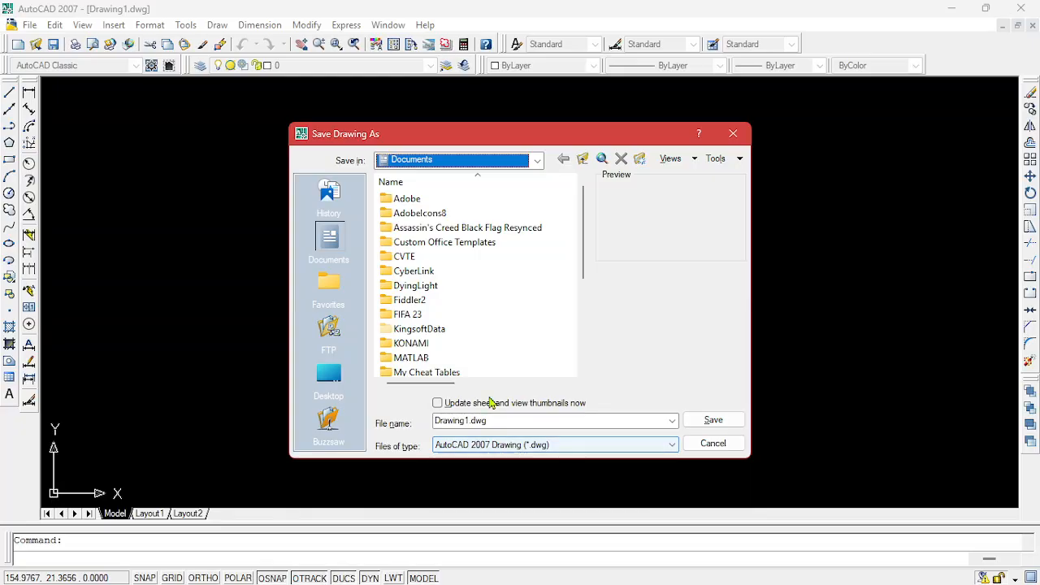
pyautogui.moveTo(722, 580)
pyautogui.click(757, 568)
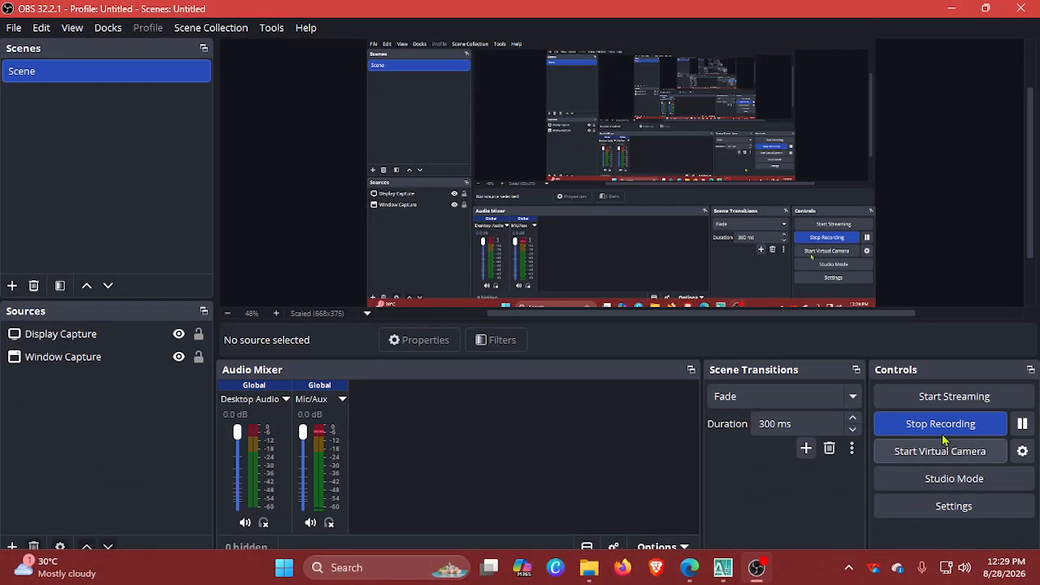
# Save the drawing as esb in the Floor design essentials folder.
pyautogui.click(951, 8)
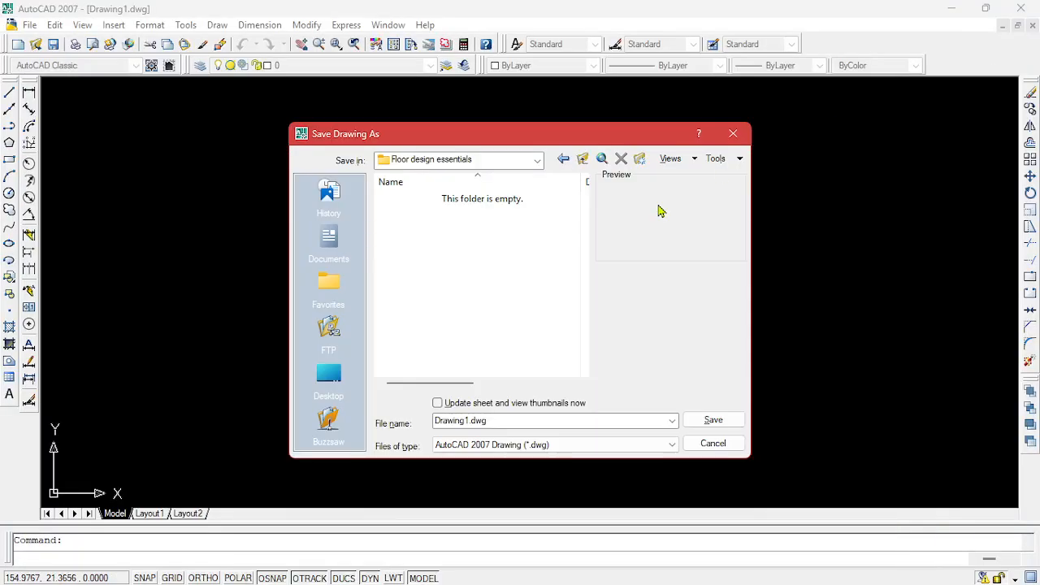
pyautogui.doubleClick(463, 421)
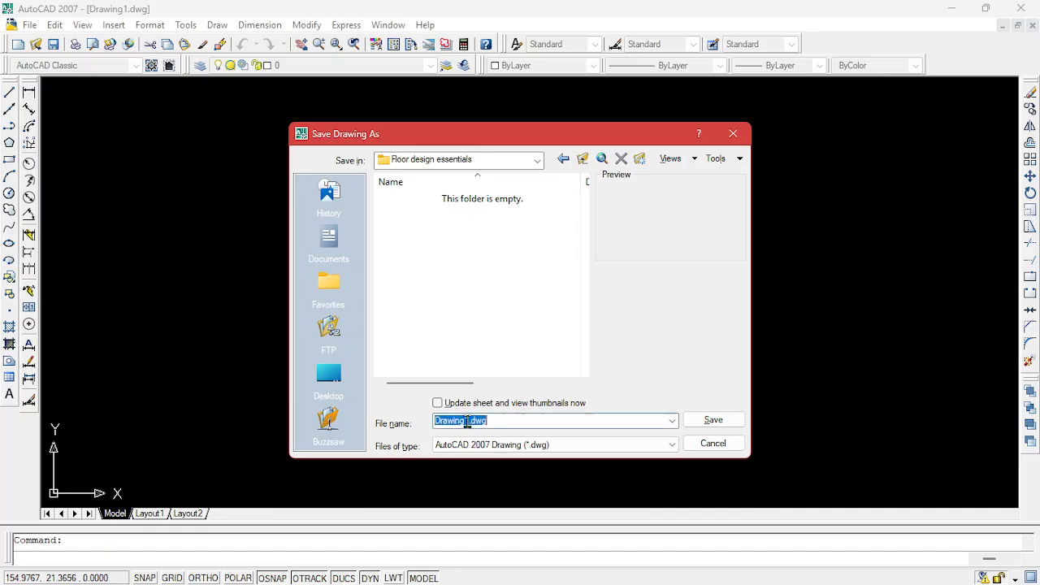
pyautogui.click(460, 421)
pyautogui.doubleClick(464, 420)
pyautogui.click(466, 419)
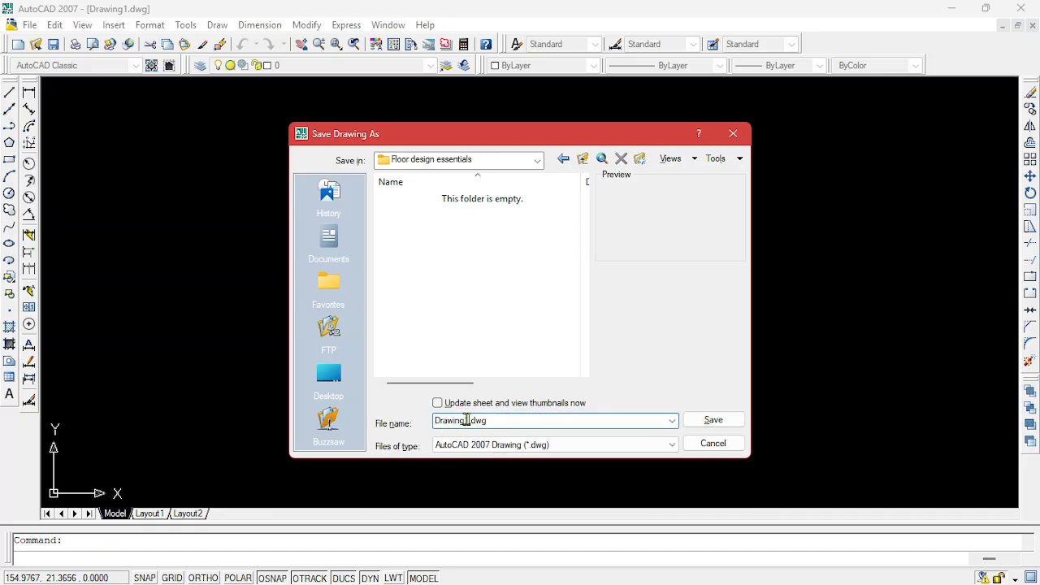
pyautogui.moveTo(468, 420); pyautogui.dragTo(412, 421)
pyautogui.write('esb')
pyautogui.press('Return')
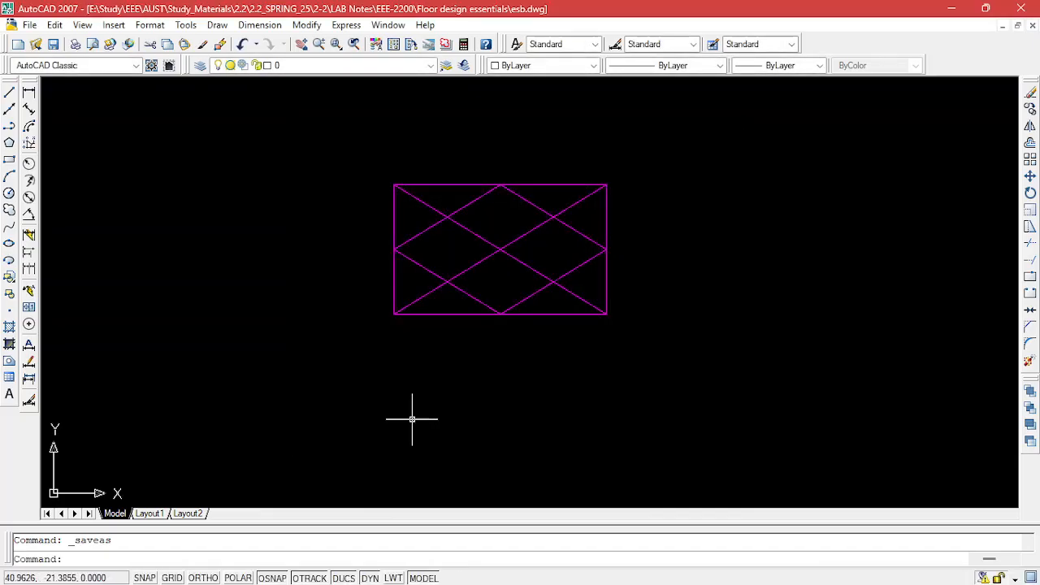
# Erase the whole magenta symbol from the drawing.
pyautogui.click(291, 136)
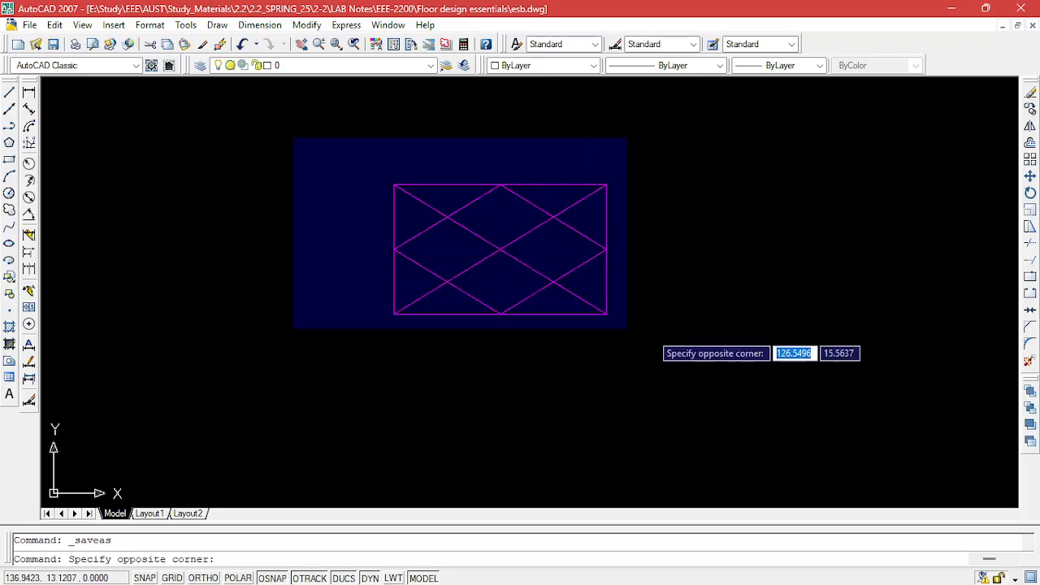
pyautogui.click(684, 338)
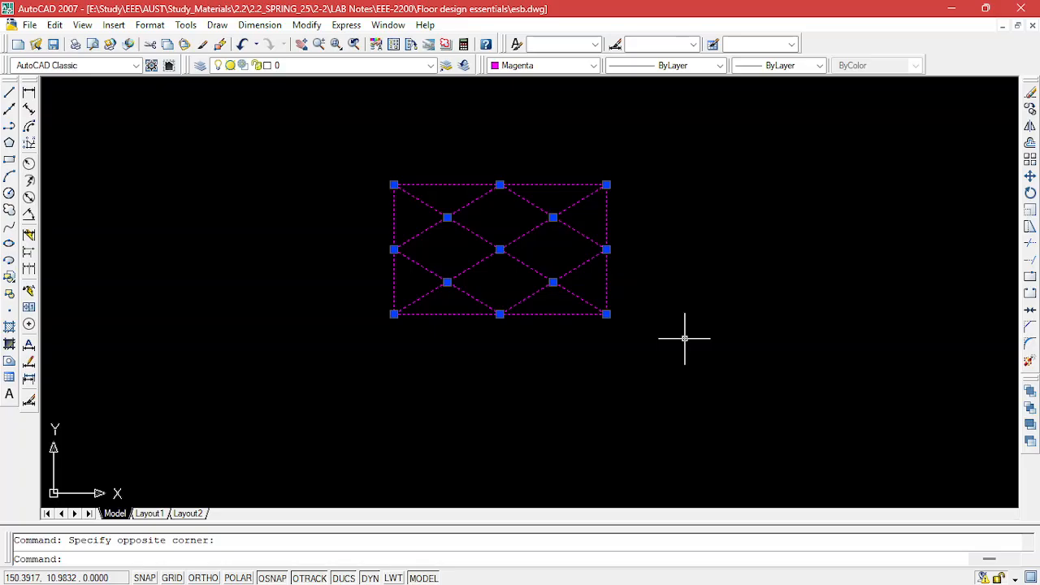
pyautogui.press('Escape')
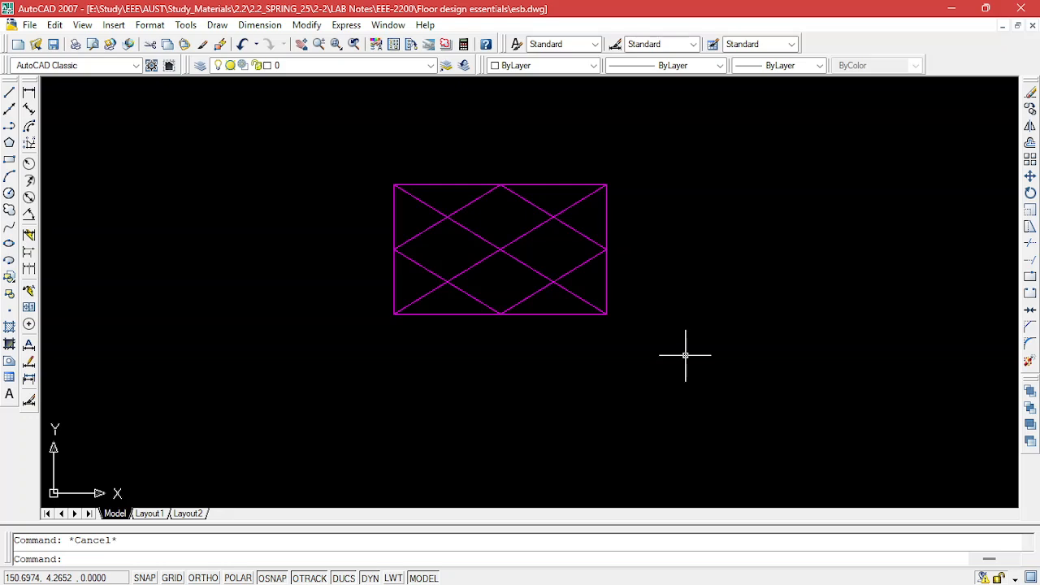
pyautogui.click(355, 145)
pyautogui.click(669, 355)
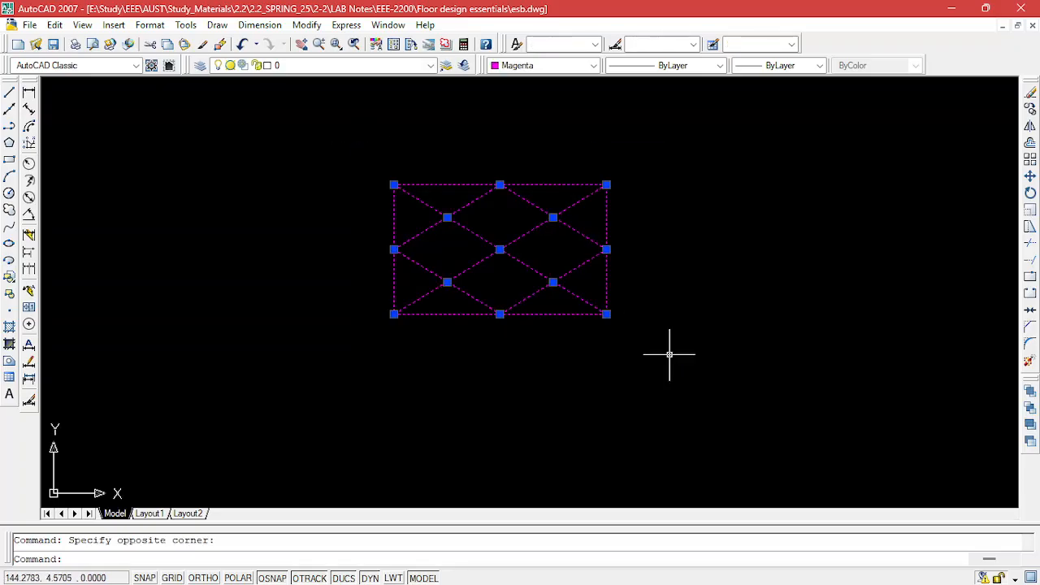
pyautogui.press('Delete')
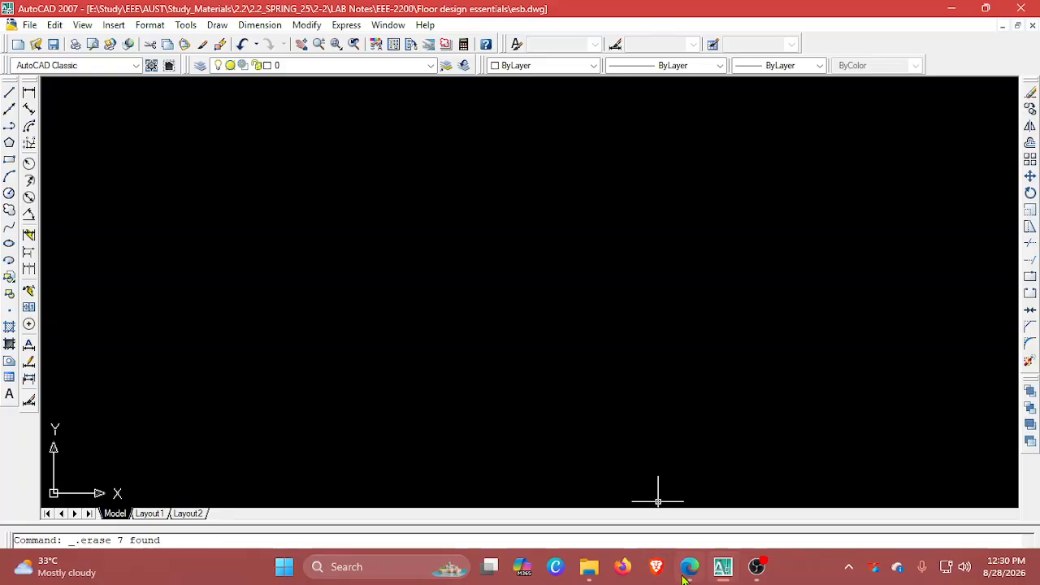
# Check the MDB symbol and its instructions in the lab manual PDF in Edge, and return to AutoCAD.
pyautogui.click(688, 569)
pyautogui.scroll(-4, 580, 389)
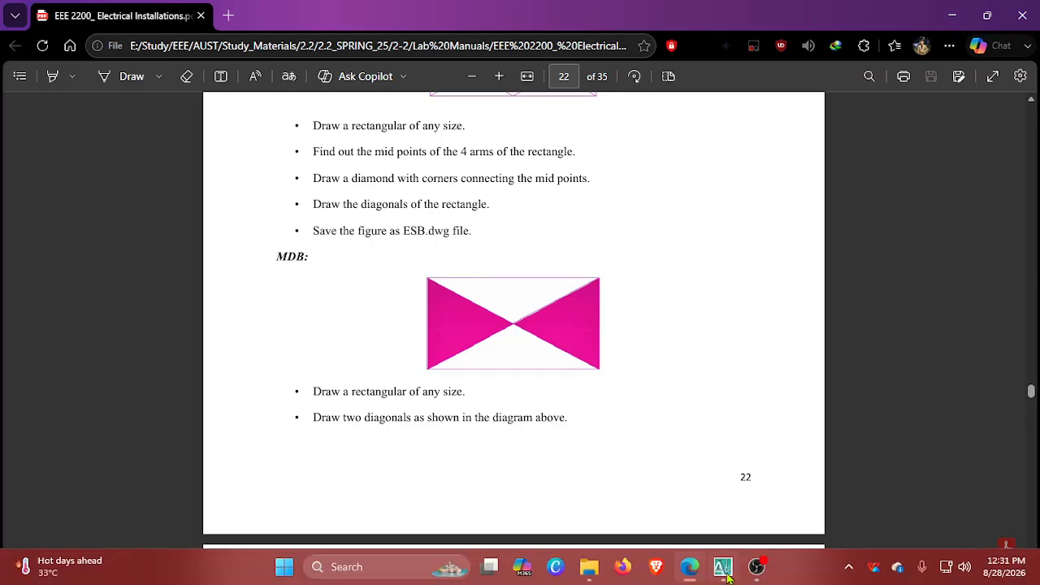
pyautogui.moveTo(730, 576)
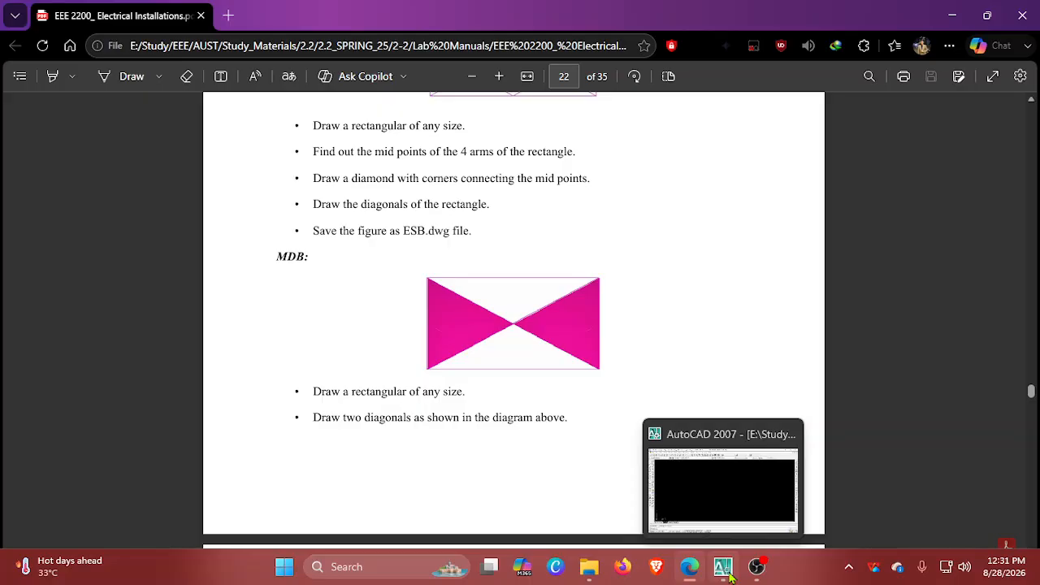
pyautogui.click(729, 575)
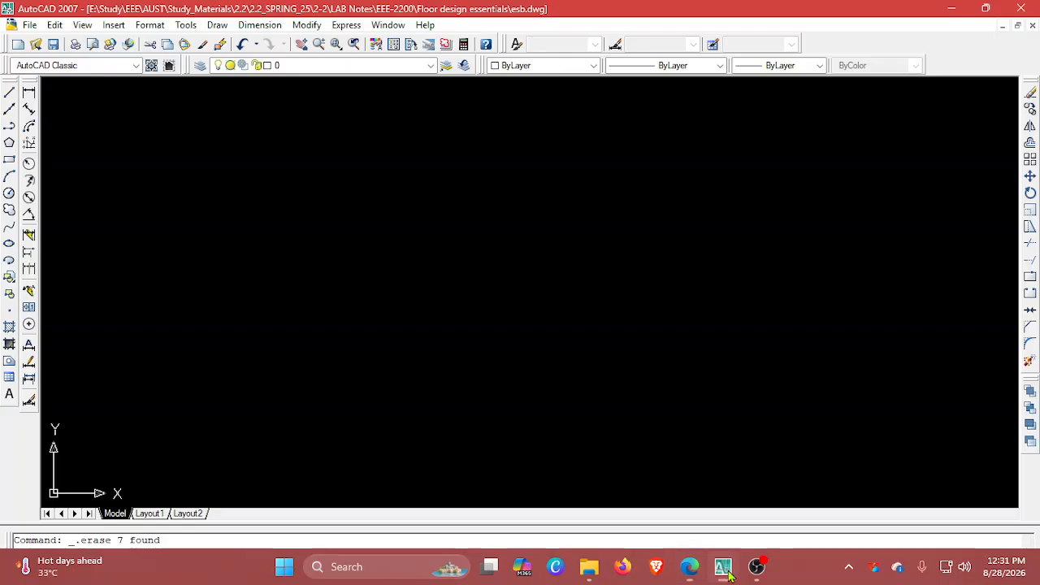
# Undo the erasure of the symbol and delete the diamond's four lines, keeping only the rectangle and its two diagonals.
pyautogui.hotkey('ctrl', 'z')
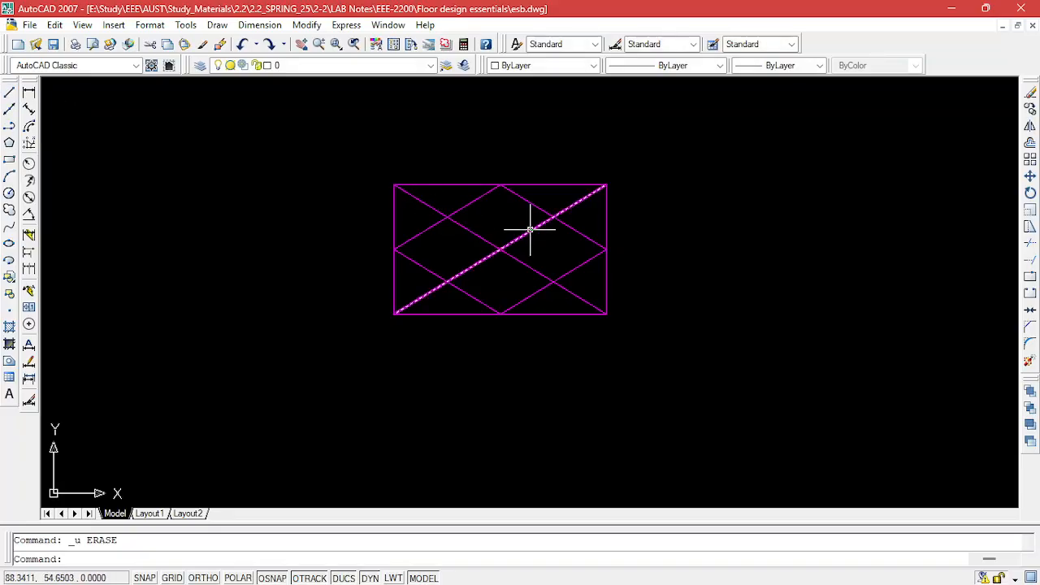
pyautogui.click(479, 198)
pyautogui.press('Delete')
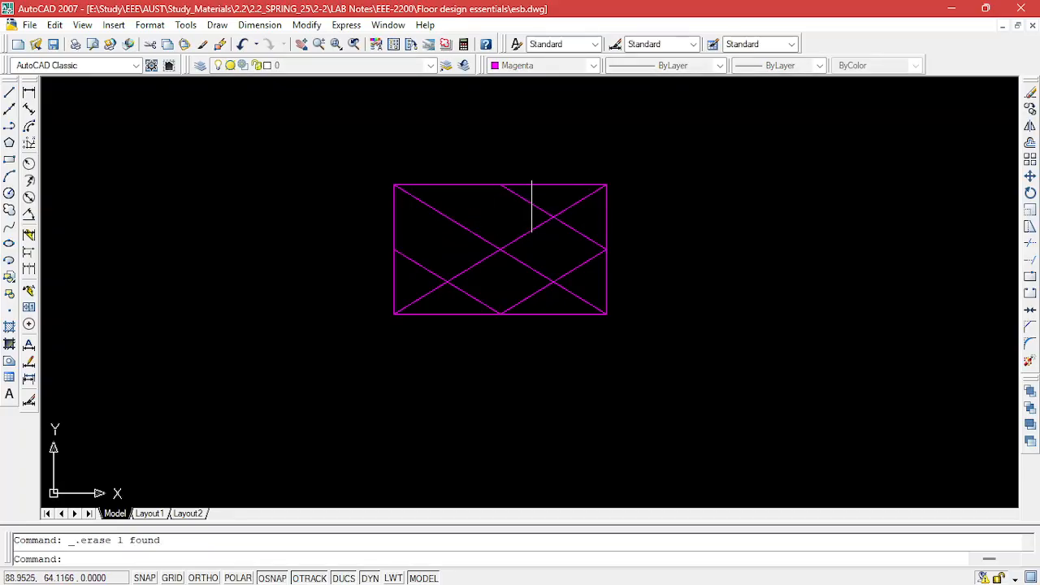
pyautogui.click(534, 206)
pyautogui.press('Delete')
pyautogui.click(535, 292)
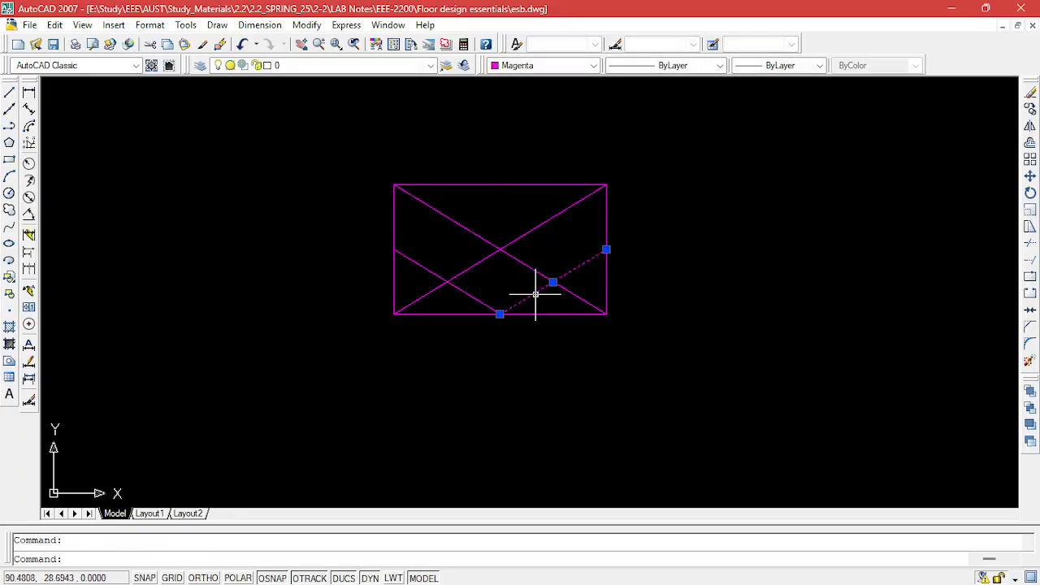
pyautogui.press('Delete')
pyautogui.click(469, 294)
pyautogui.press('Delete')
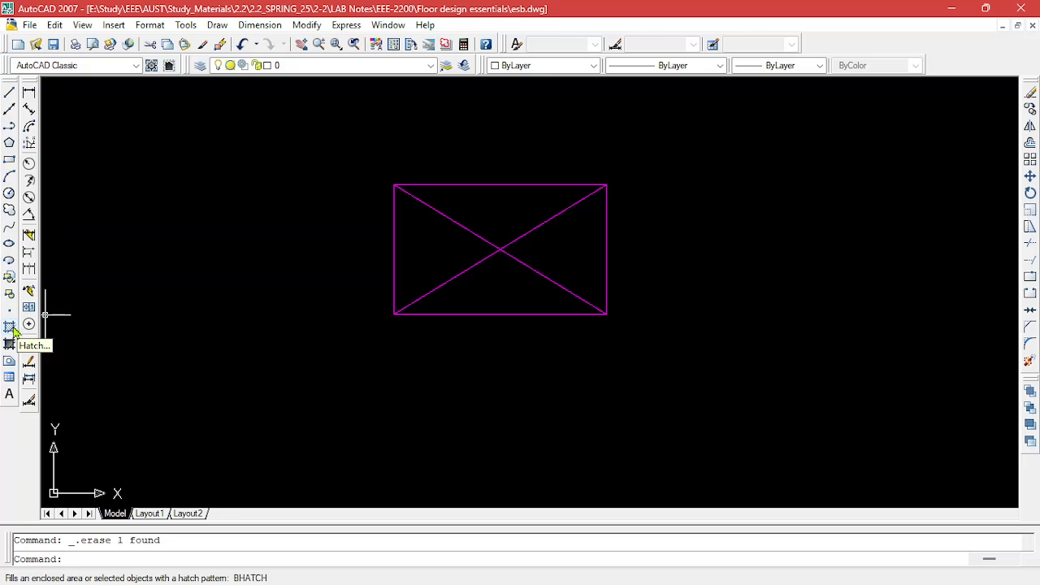
# Start a hatch and choose the SOLID pattern from the other predefined patterns.
pyautogui.write('h')
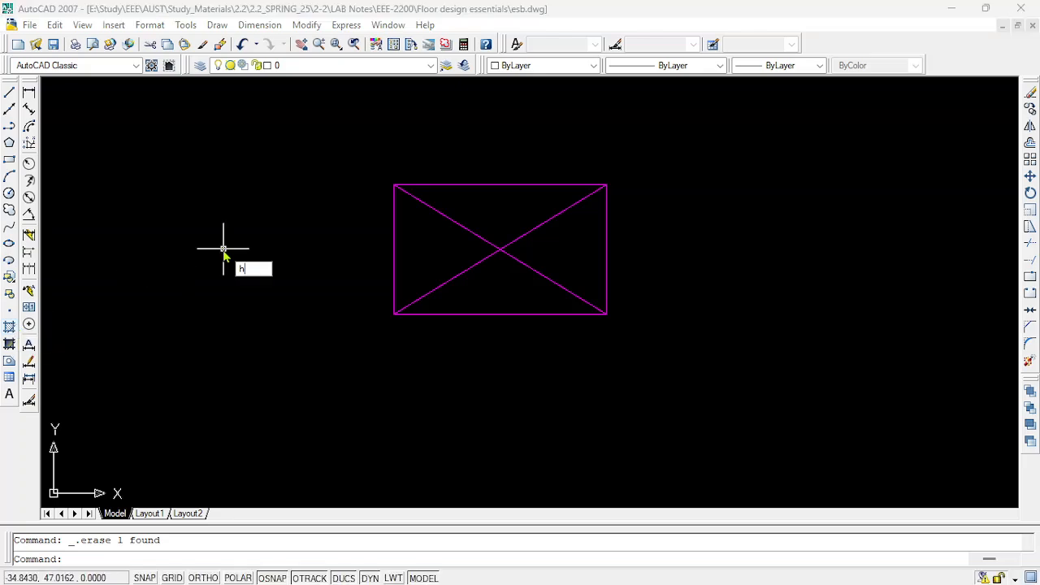
pyautogui.press('Return')
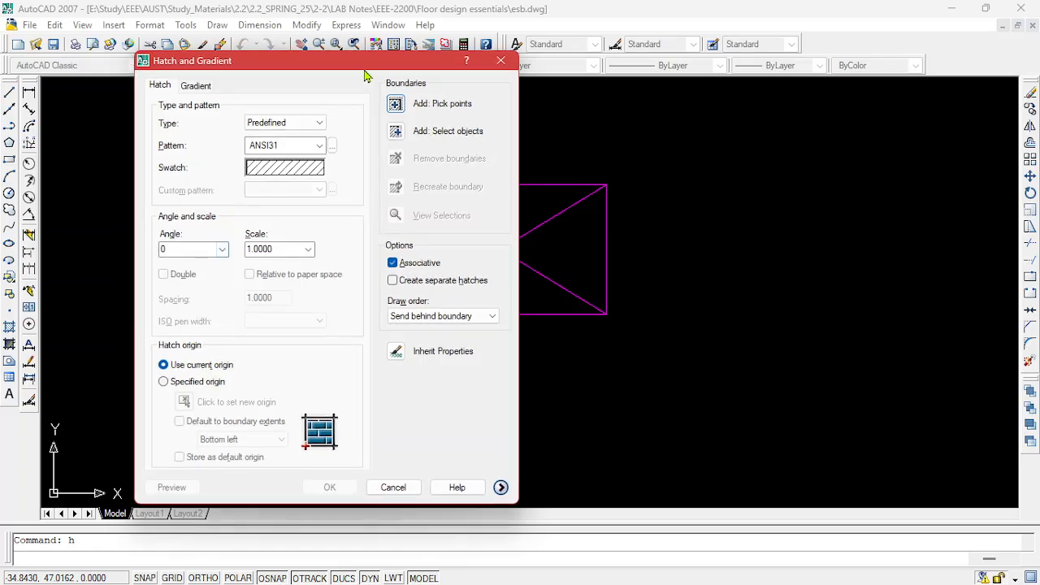
pyautogui.moveTo(365, 70)
pyautogui.mouseDown()
pyautogui.moveTo(558, 67)
pyautogui.moveTo(854, 24)
pyautogui.moveTo(856, 39)
pyautogui.mouseUp()
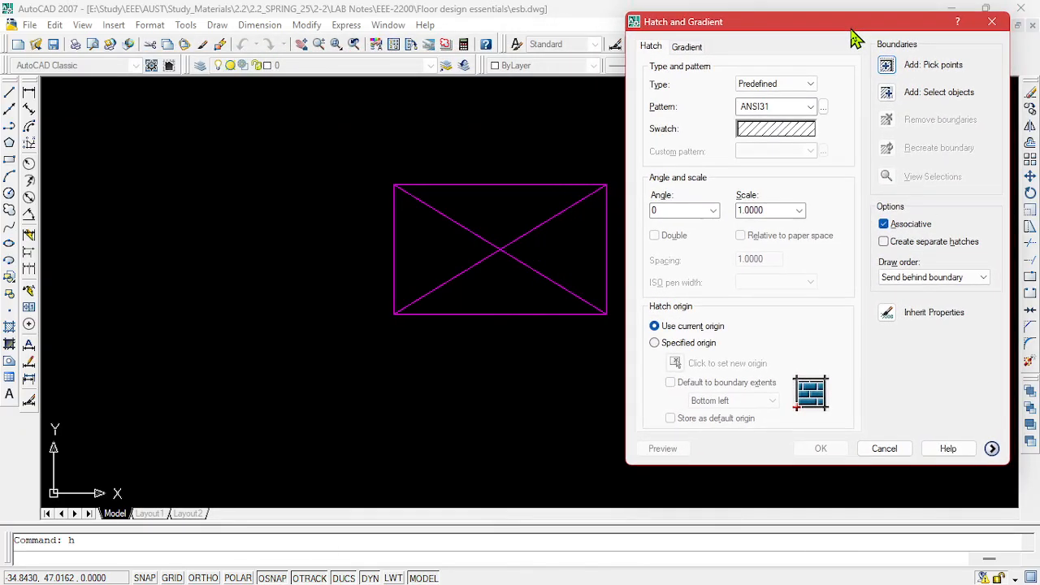
pyautogui.click(776, 129)
pyautogui.click(643, 167)
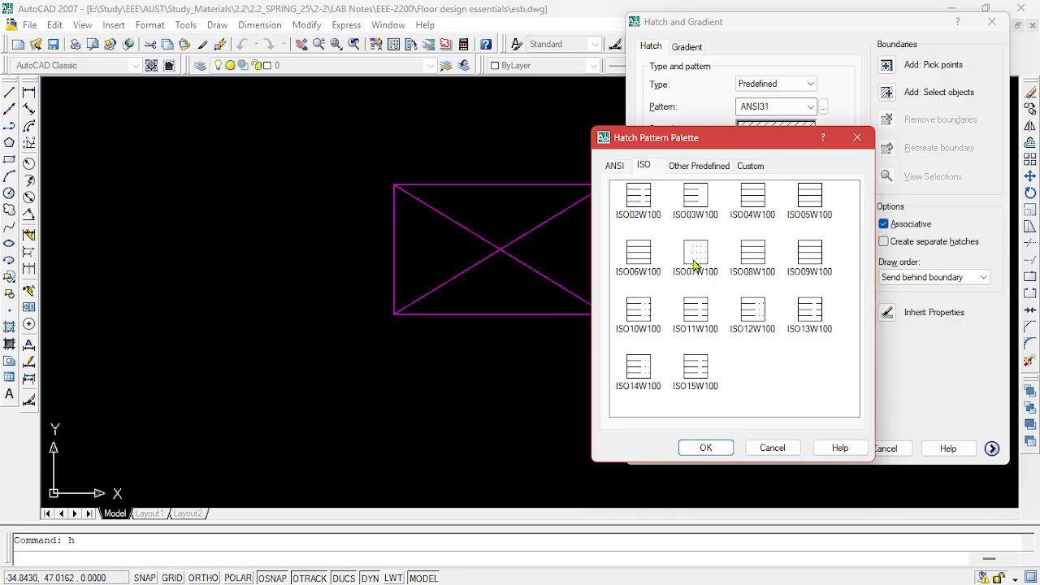
pyautogui.click(695, 166)
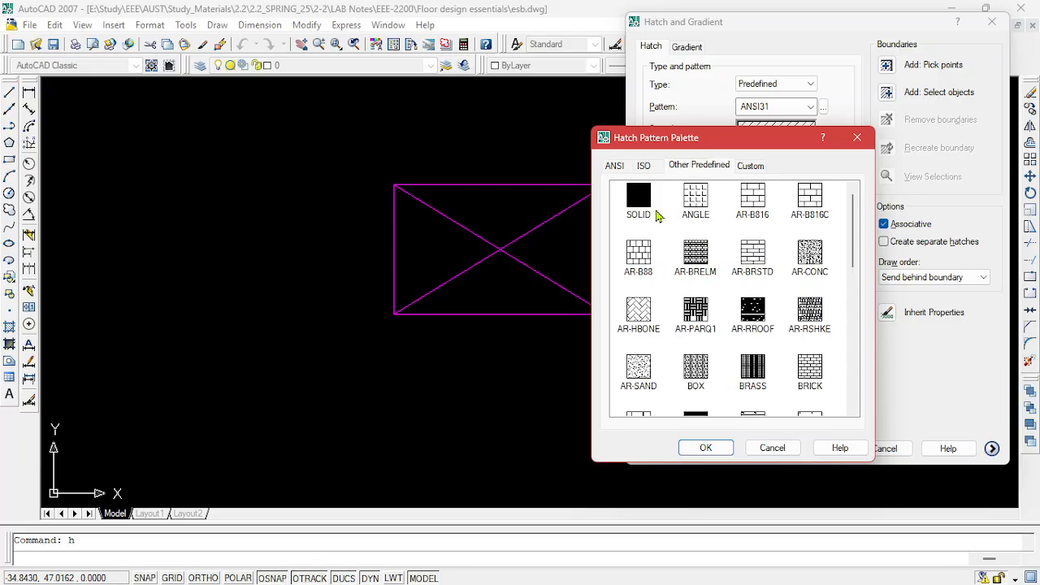
pyautogui.click(656, 215)
pyautogui.click(703, 448)
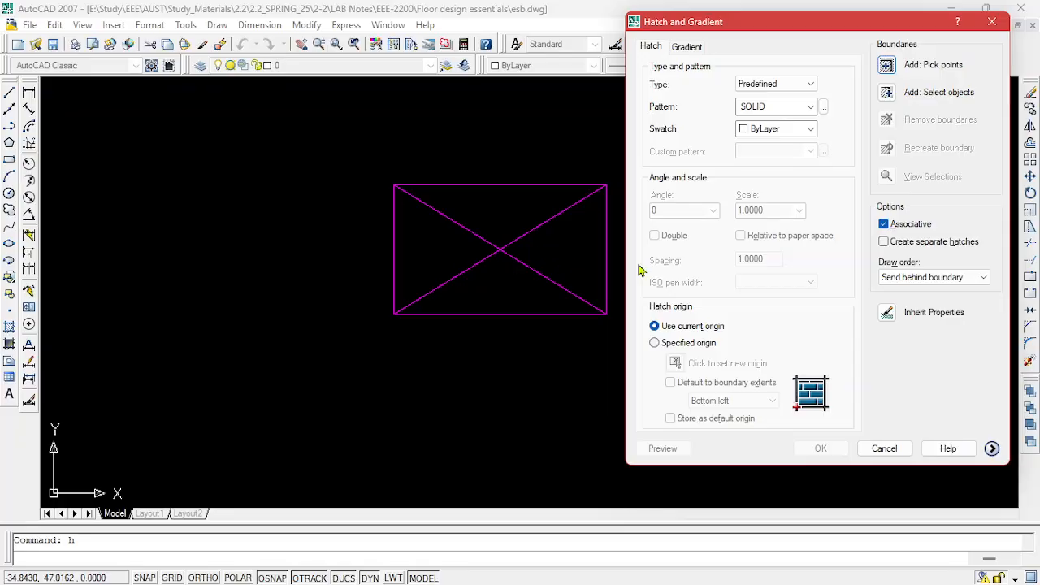
# Switch the hatch to a two-color gradient and set Color 1 to index color 224.
pyautogui.click(689, 47)
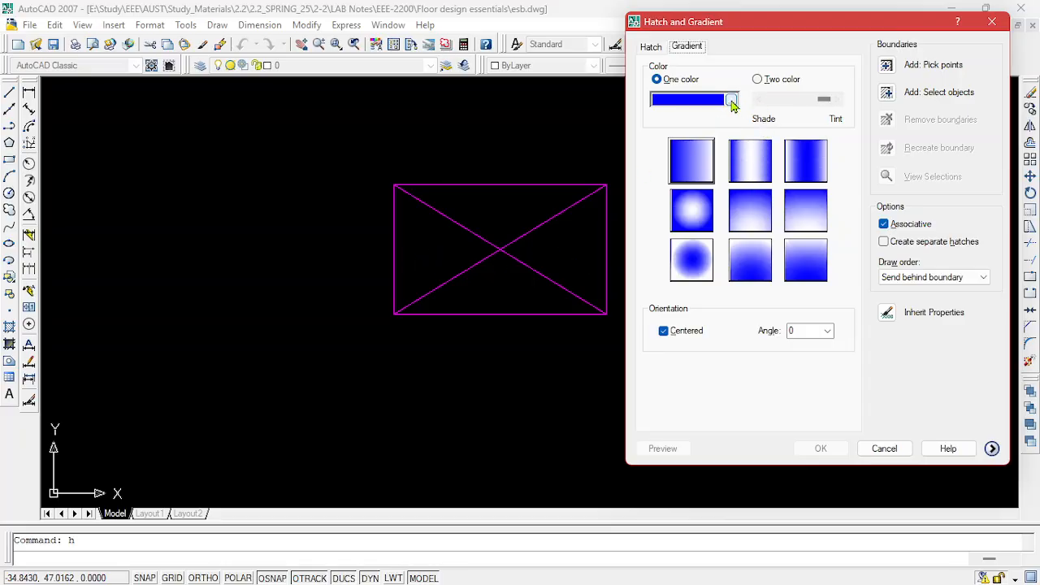
pyautogui.click(732, 100)
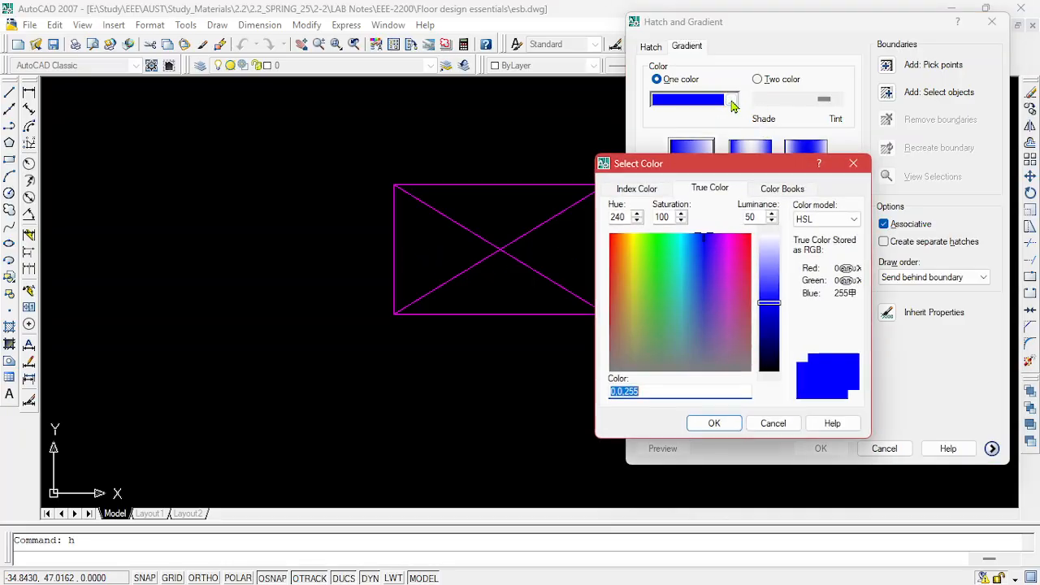
pyautogui.click(853, 164)
pyautogui.click(757, 79)
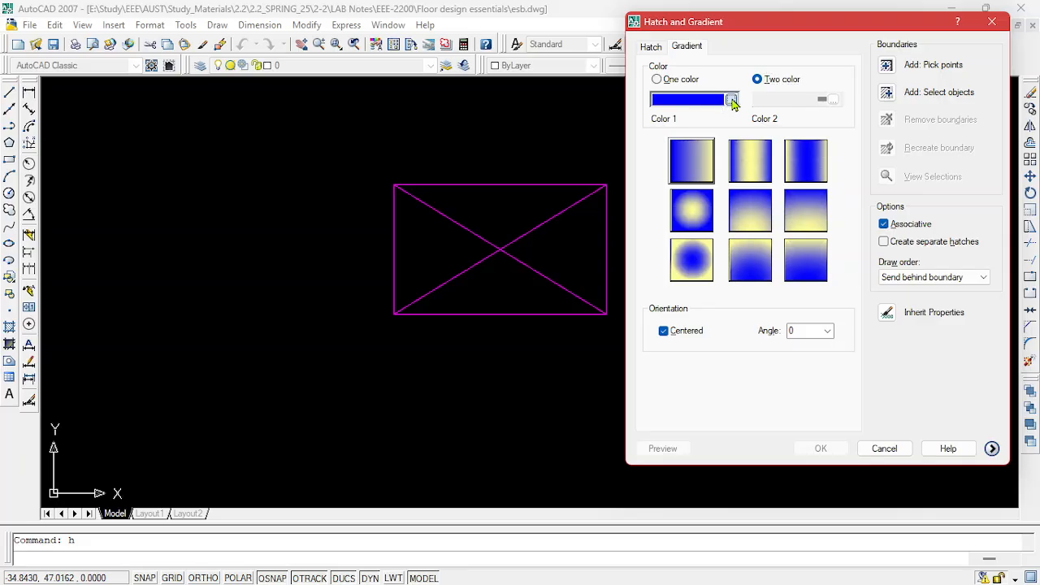
pyautogui.click(732, 99)
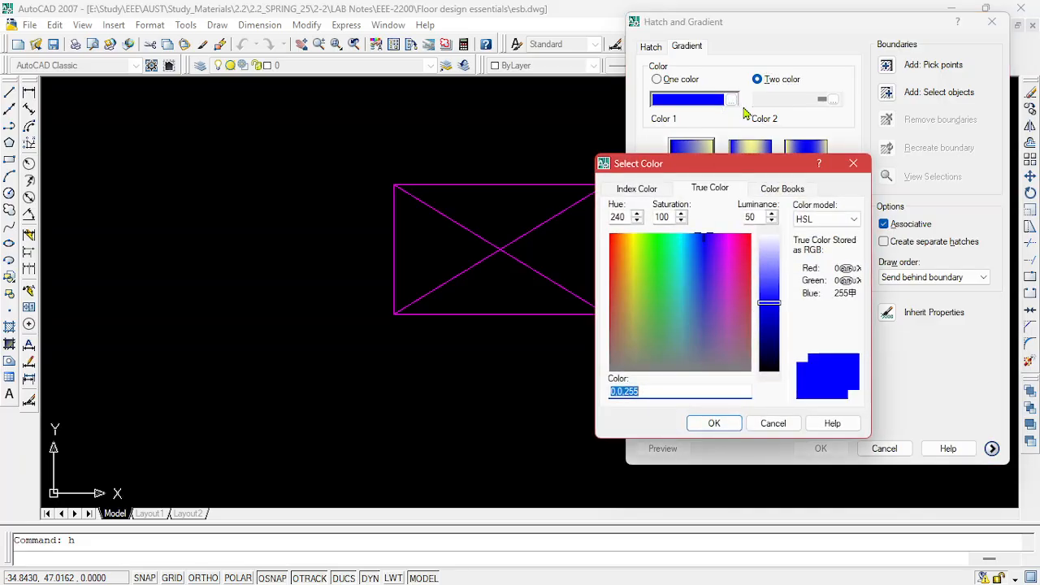
pyautogui.click(770, 192)
pyautogui.click(640, 190)
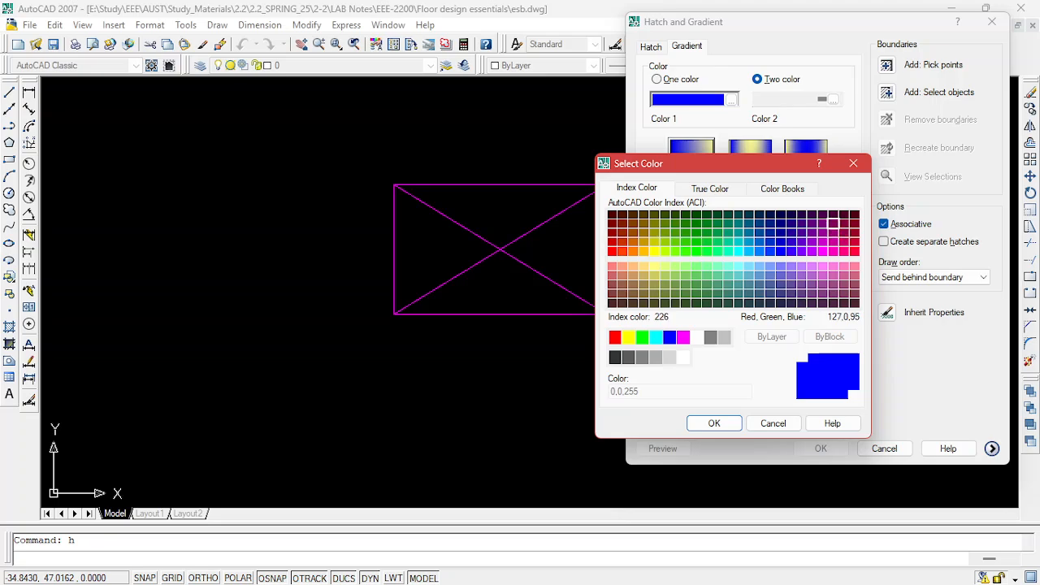
pyautogui.click(833, 222)
pyautogui.click(832, 233)
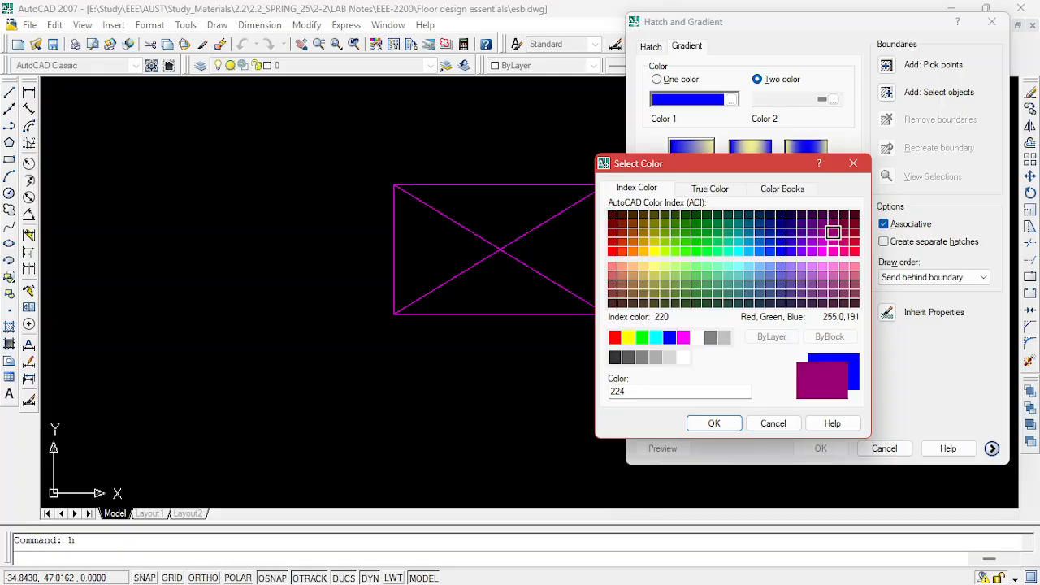
pyautogui.click(731, 423)
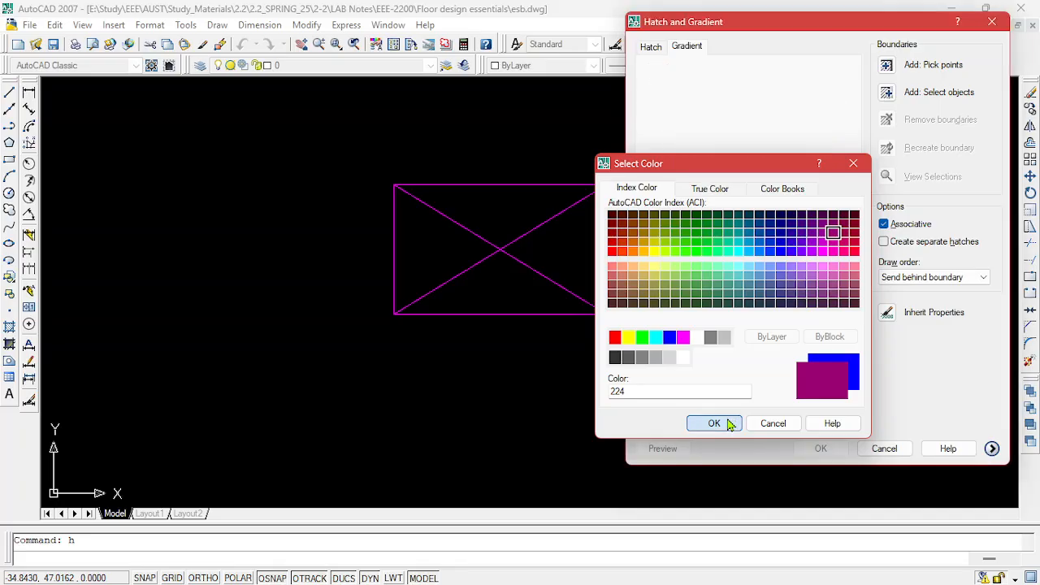
# Set the gradient's Color 2 to index color 224.
pyautogui.click(833, 99)
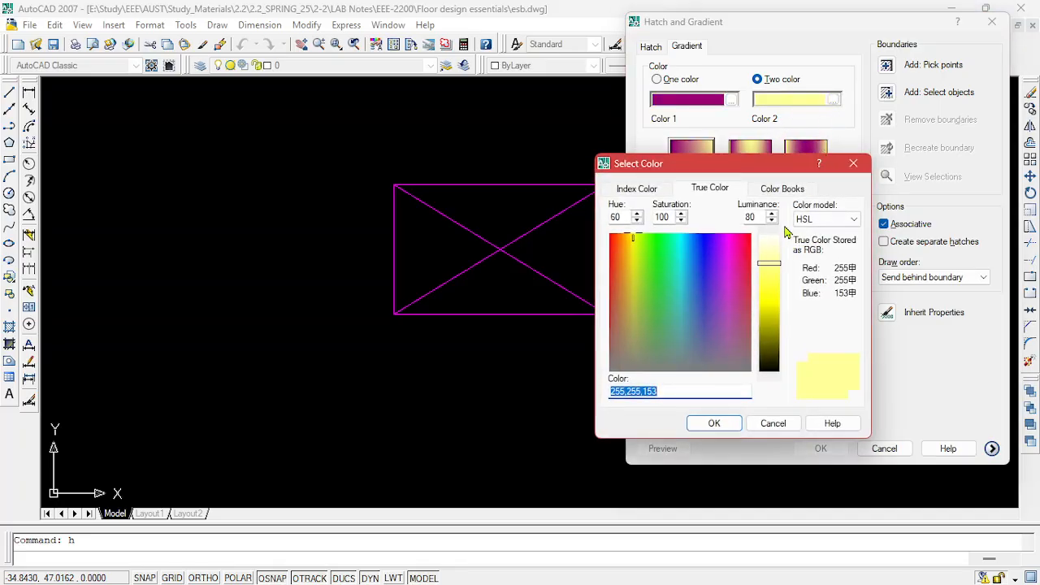
pyautogui.click(638, 189)
pyautogui.click(832, 233)
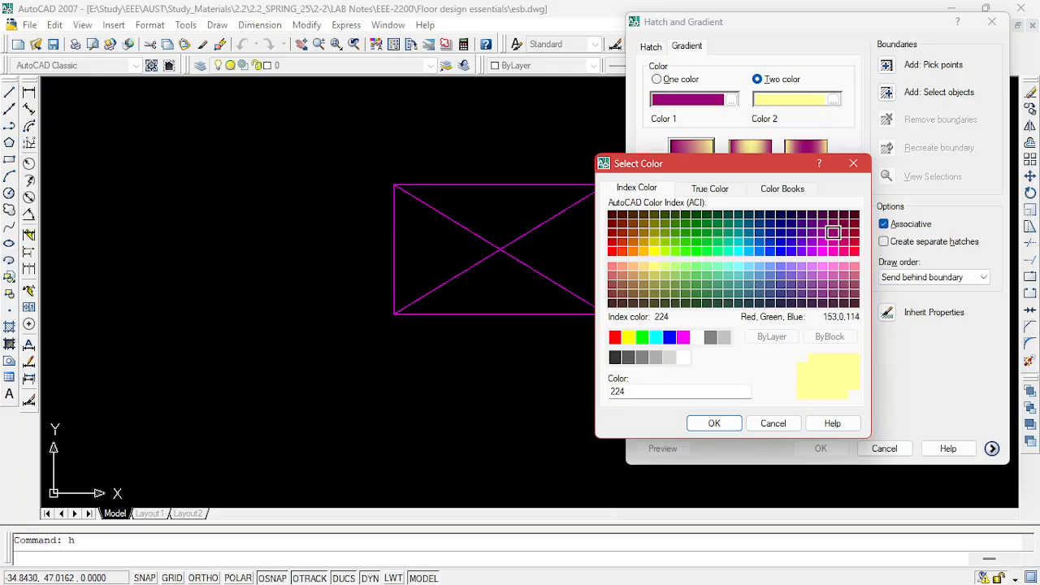
pyautogui.click(715, 424)
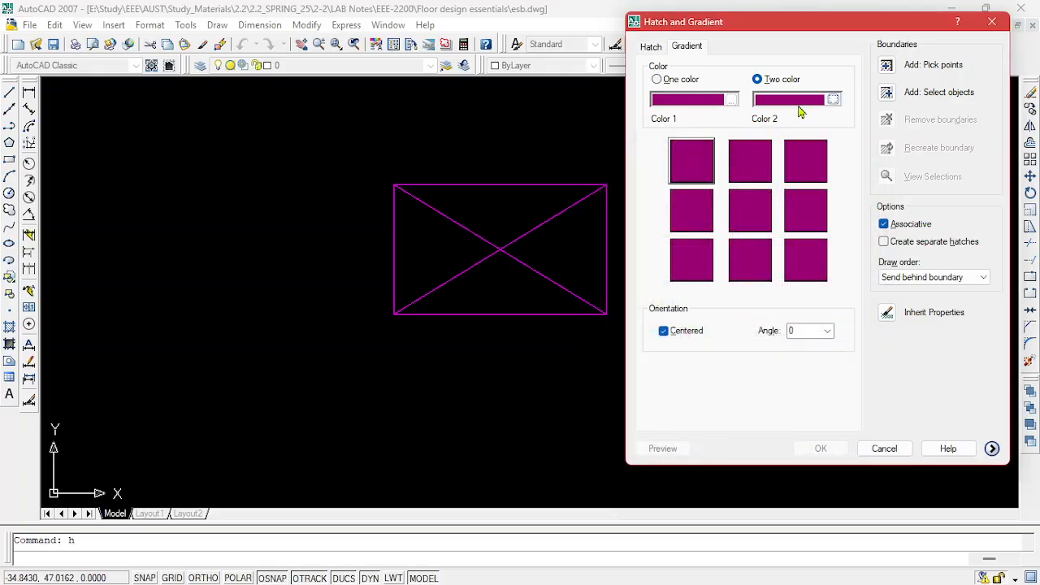
# Fill the left and right triangles between the rectangle's diagonals with the two-color gradient.
pyautogui.click(886, 65)
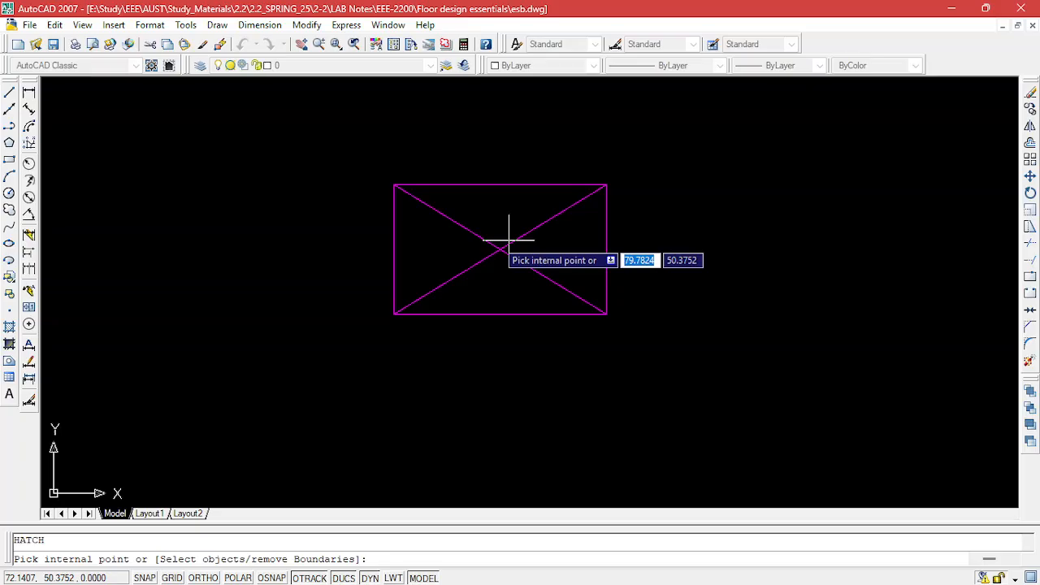
pyautogui.click(440, 244)
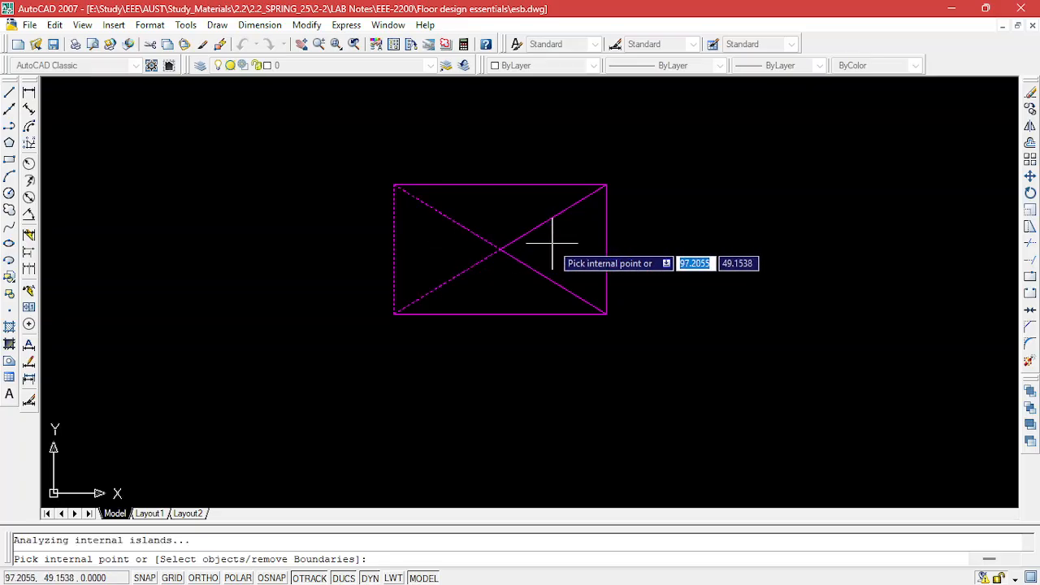
pyautogui.press('Return')
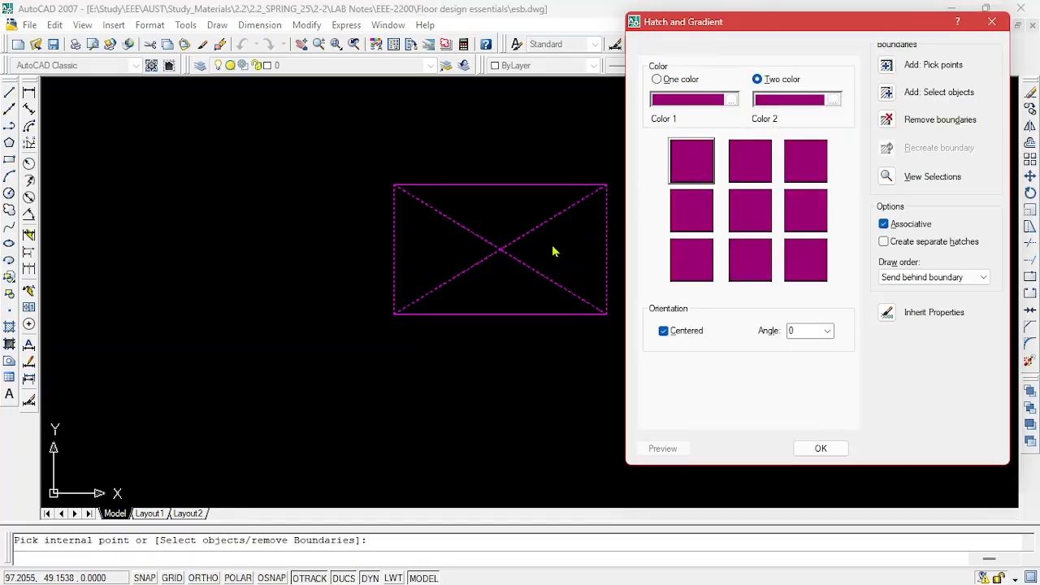
pyautogui.click(822, 449)
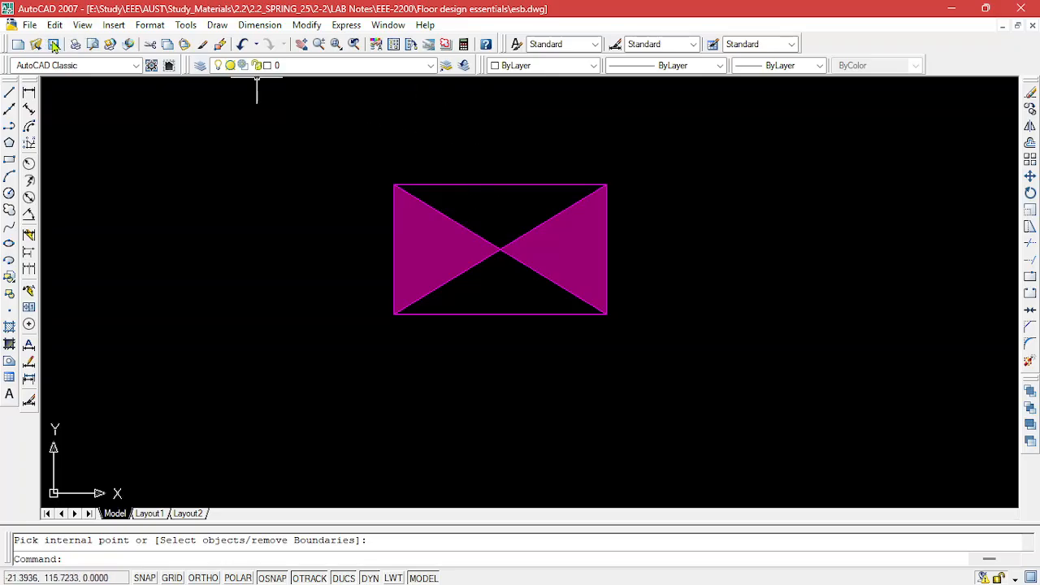
# Save the drawing under the new name mdb.dwg in the Floor design essentials folder.
pyautogui.hotkey('ctrl', 'shift', 's')
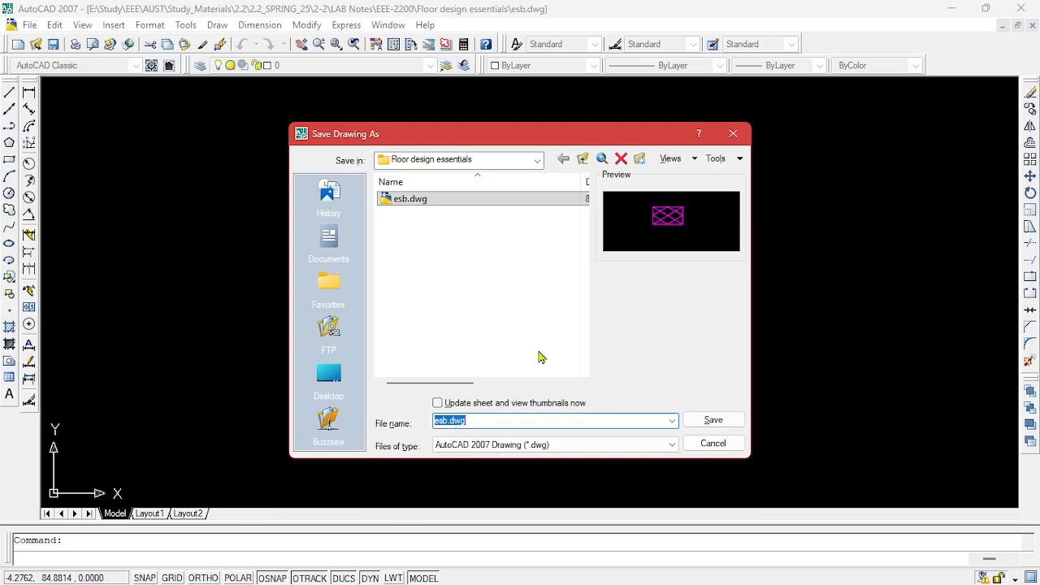
pyautogui.press('Home')
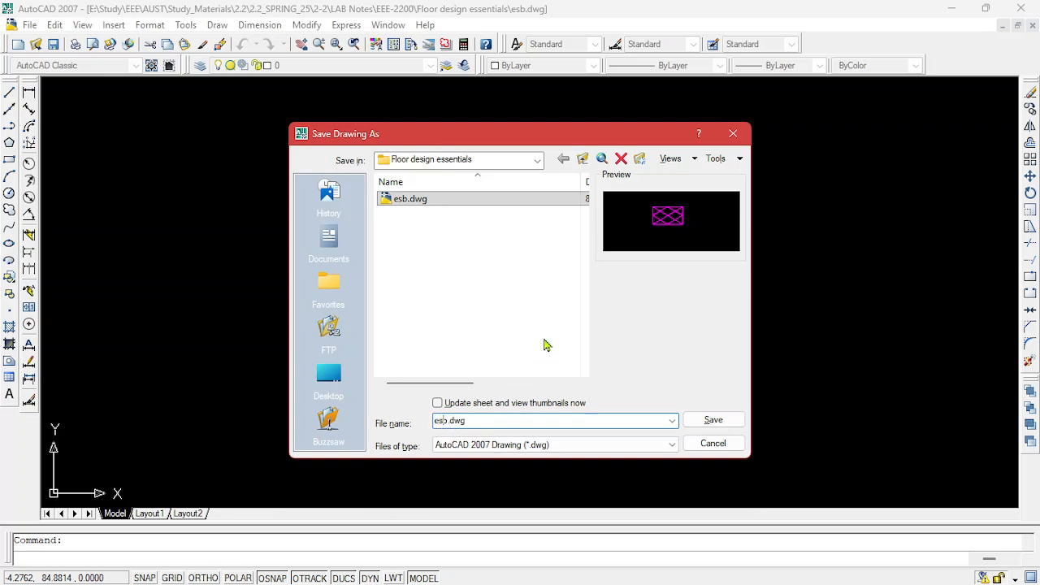
pyautogui.write('md')
pyautogui.click(712, 421)
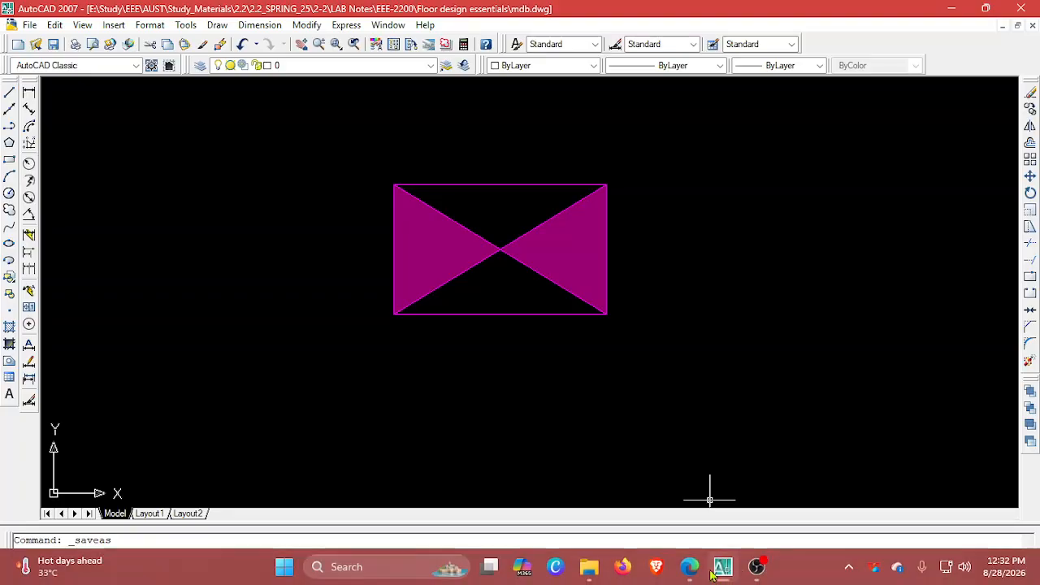
# Switch to the lab manual PDF in Edge, enlarge the page and examine the DB symbol with its drawing instructions.
pyautogui.click(690, 567)
pyautogui.scroll(-5, 529, 341)
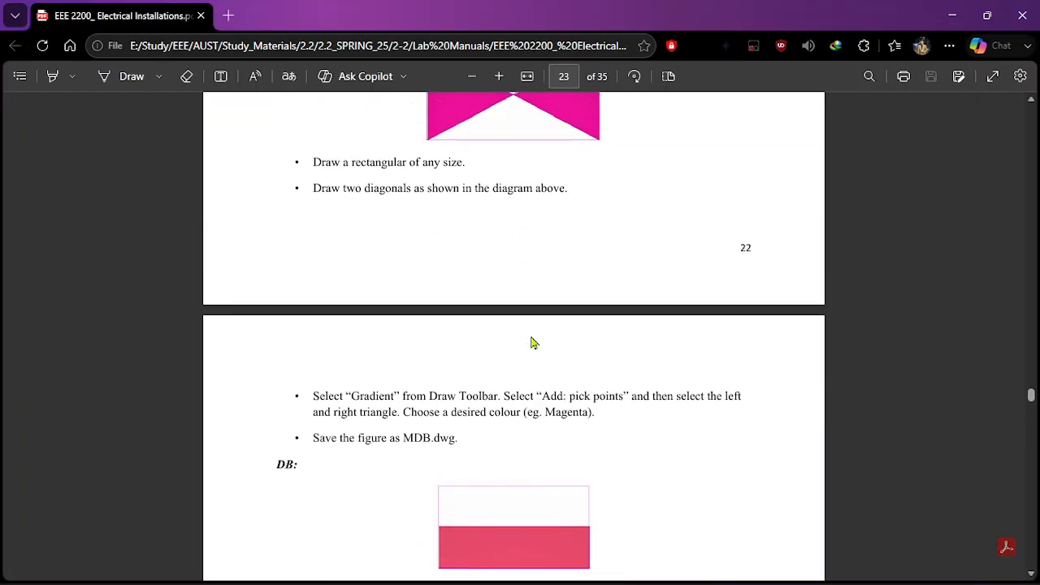
pyautogui.scroll(1, 520, 311)
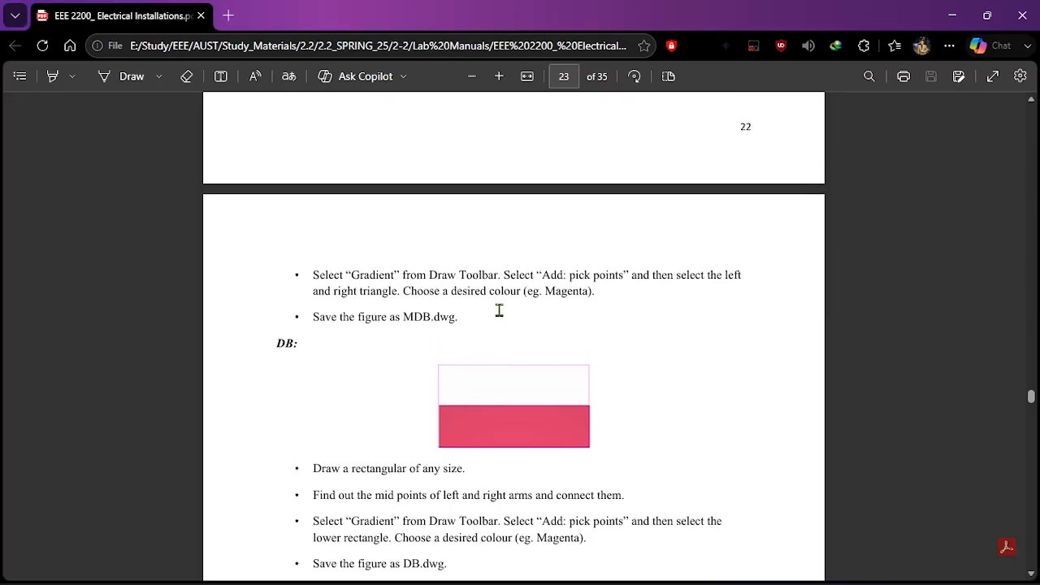
pyautogui.scroll(-2, 499, 308)
pyautogui.click(526, 80)
pyautogui.click(471, 76)
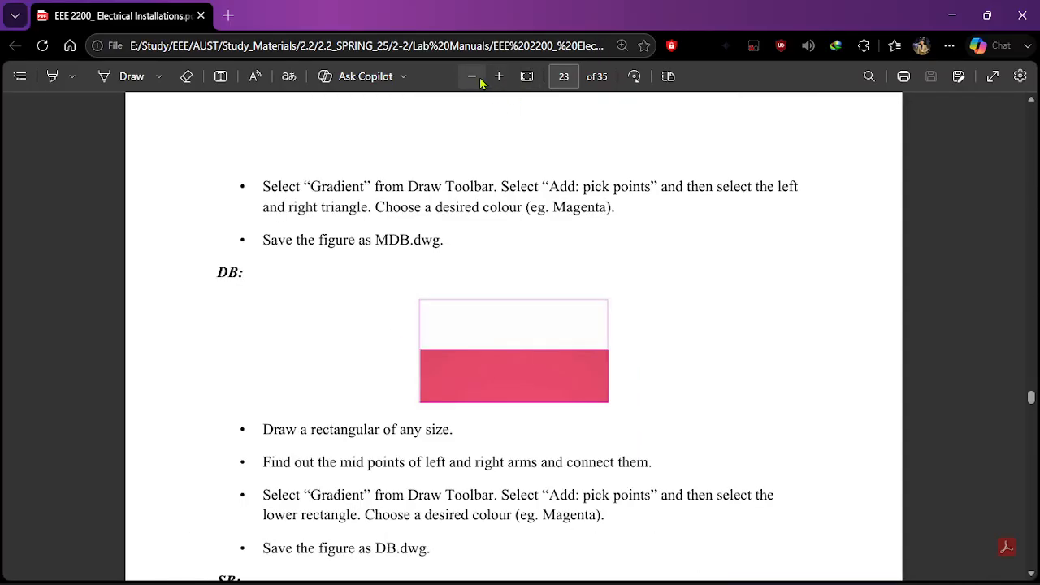
pyautogui.click(472, 76)
pyautogui.click(499, 76)
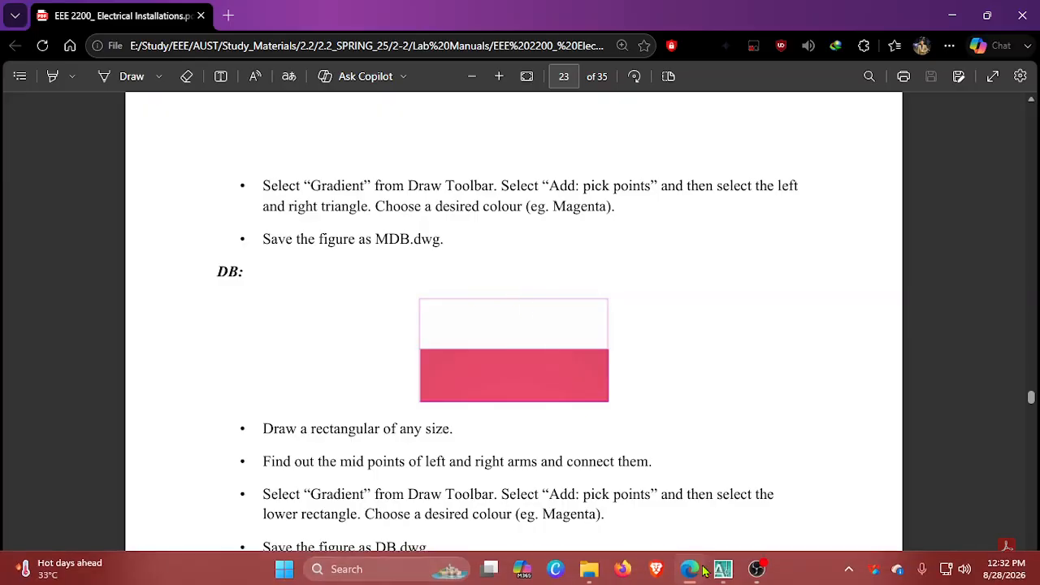
# Switch back to AutoCAD and delete the gradient fill and both diagonals, keeping only the magenta rectangle.
pyautogui.click(732, 574)
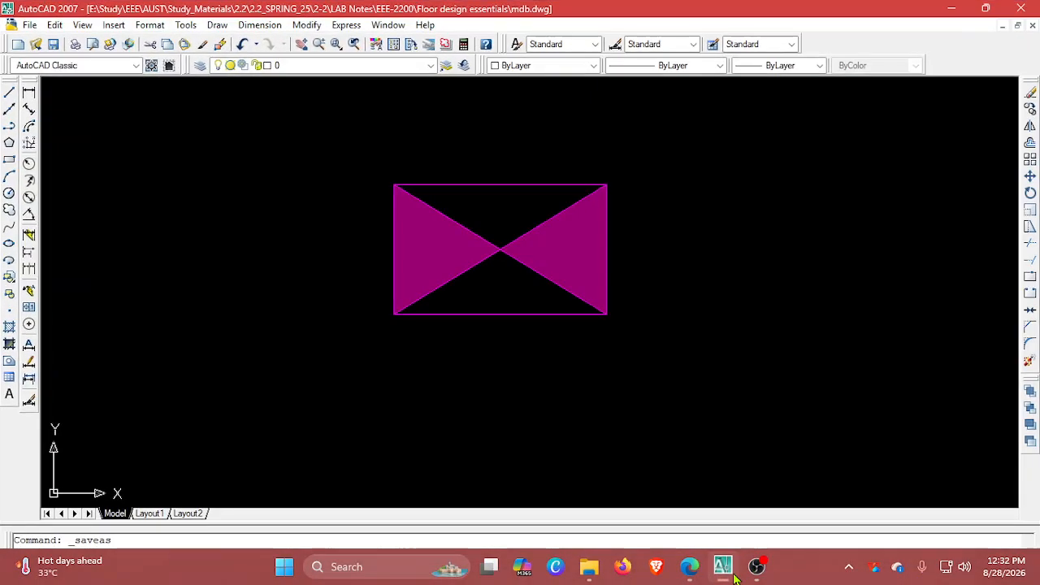
pyautogui.click(408, 251)
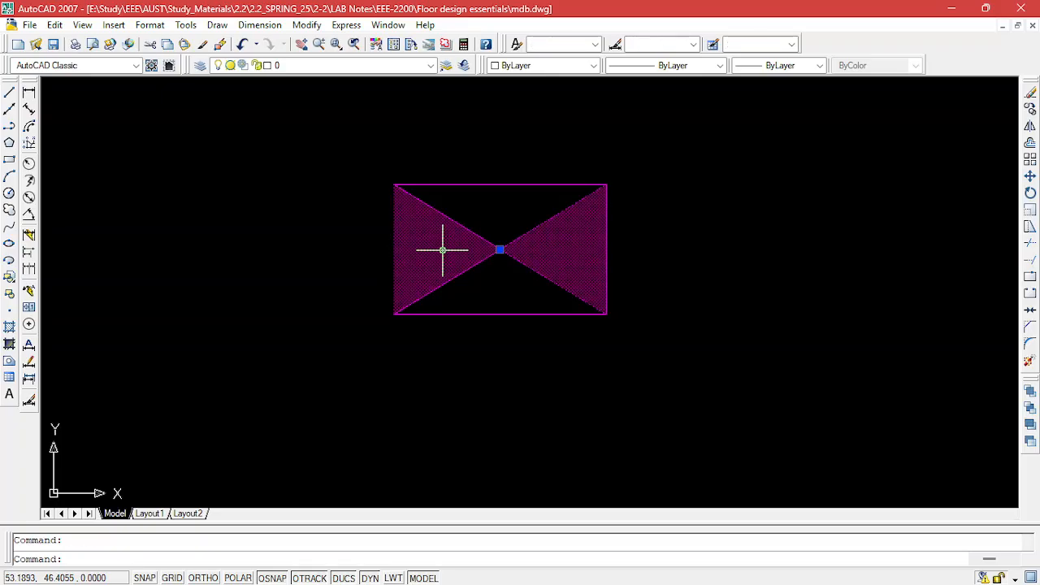
pyautogui.press('Delete')
pyautogui.click(473, 233)
pyautogui.press('Delete')
pyautogui.click(527, 237)
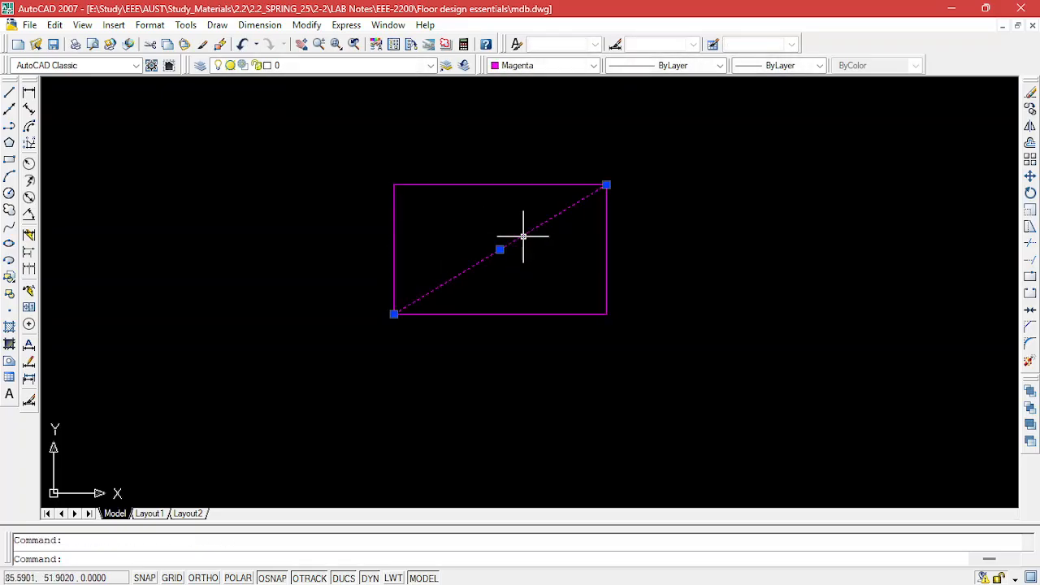
pyautogui.press('Delete')
# Draw a horizontal line joining the midpoints of the rectangle's left and right sides, then replace Ortho with polar tracking.
pyautogui.click(9, 94)
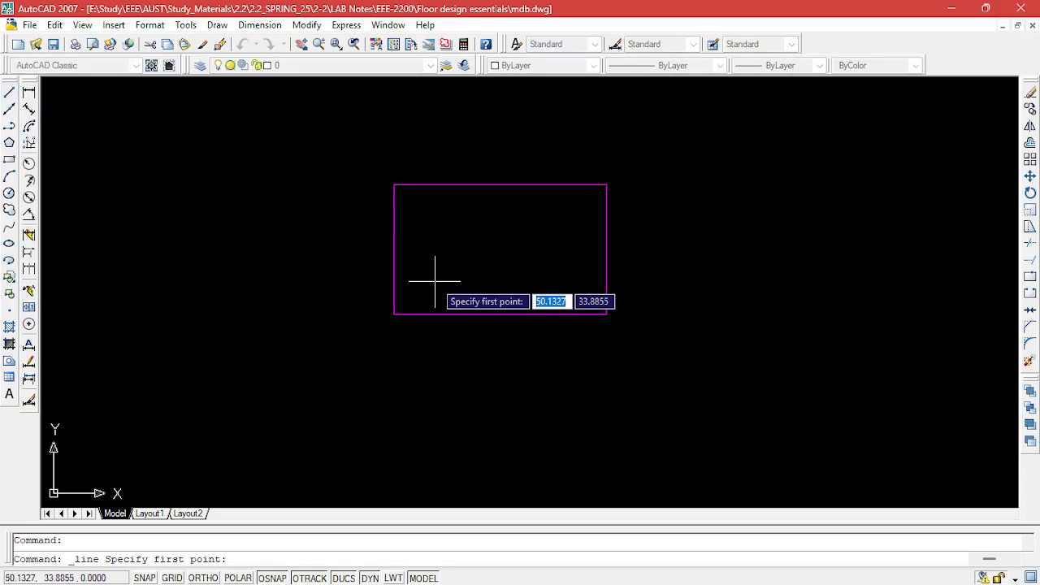
pyautogui.click(393, 250)
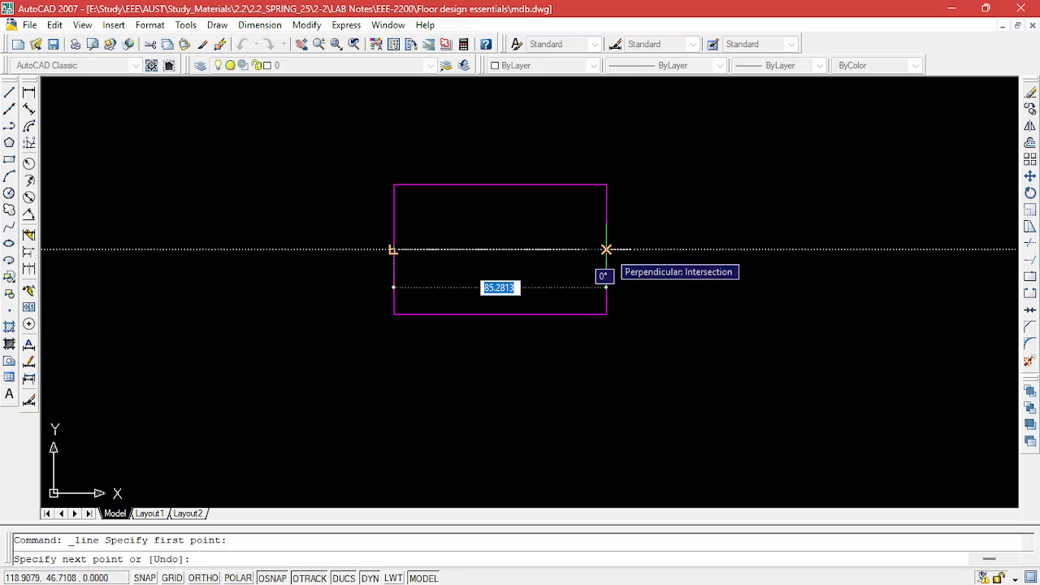
pyautogui.press('F8')
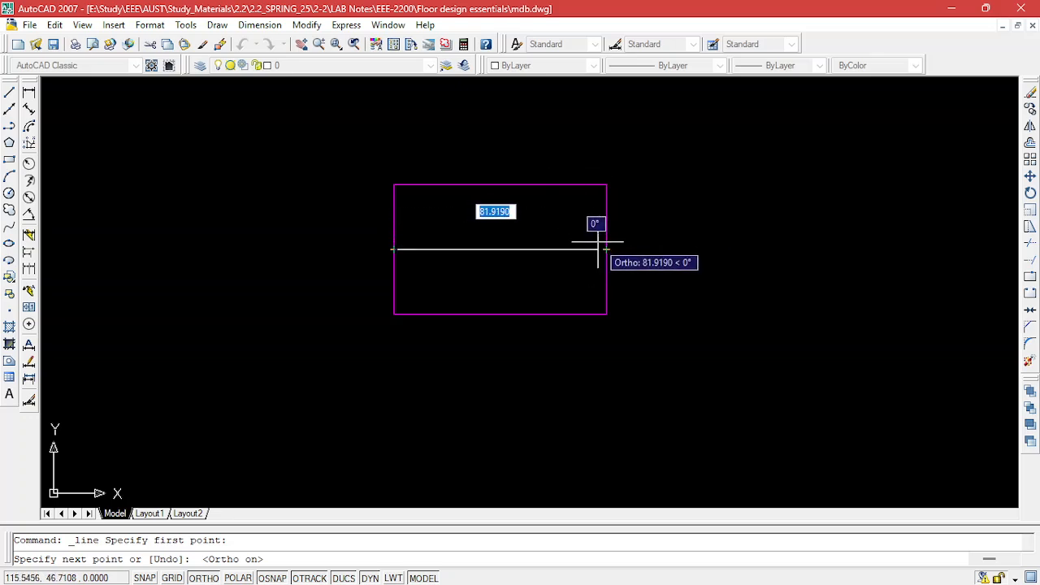
pyautogui.click(606, 249)
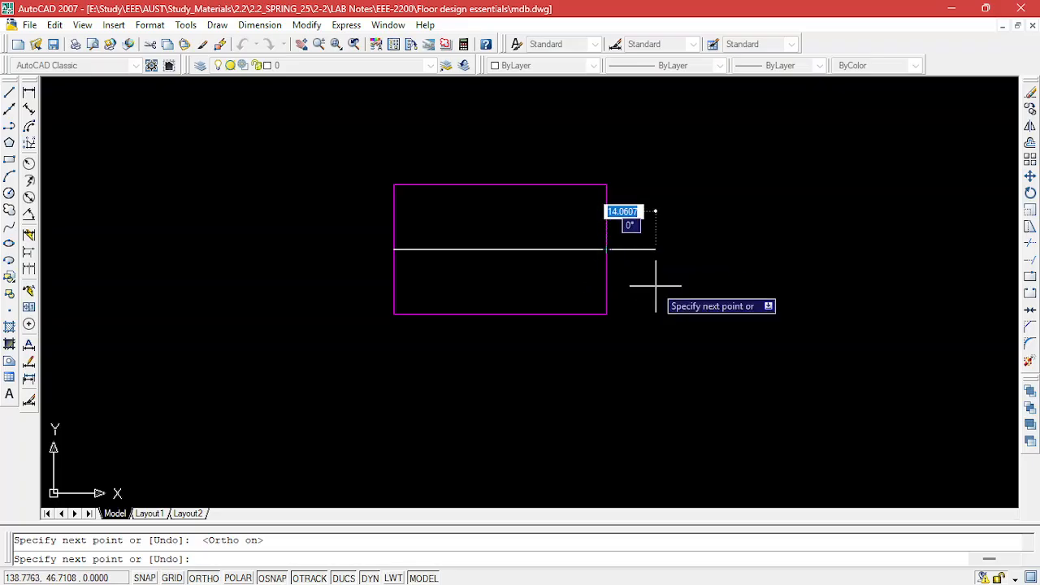
pyautogui.press('Escape')
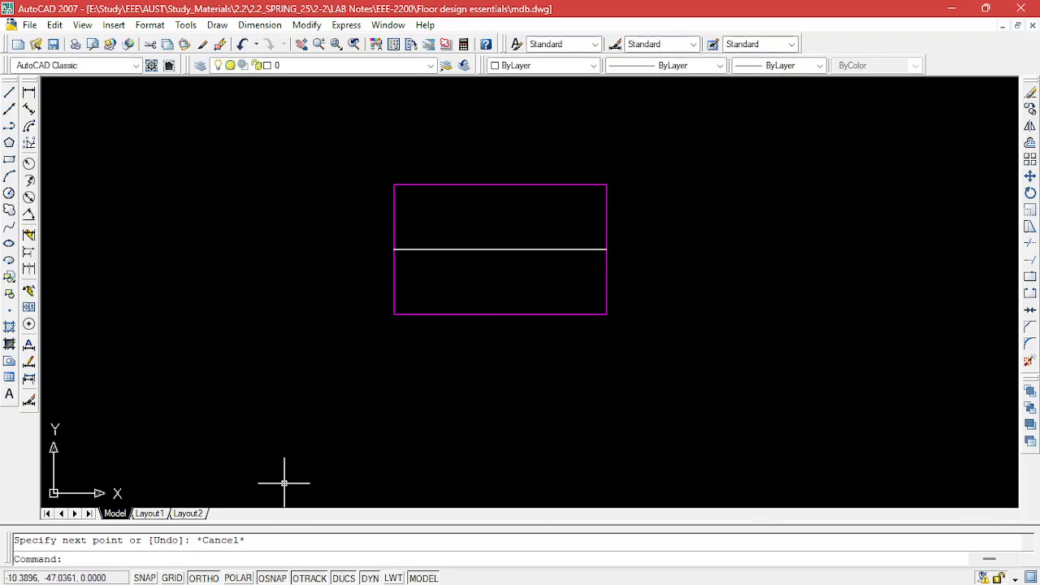
pyautogui.click(238, 577)
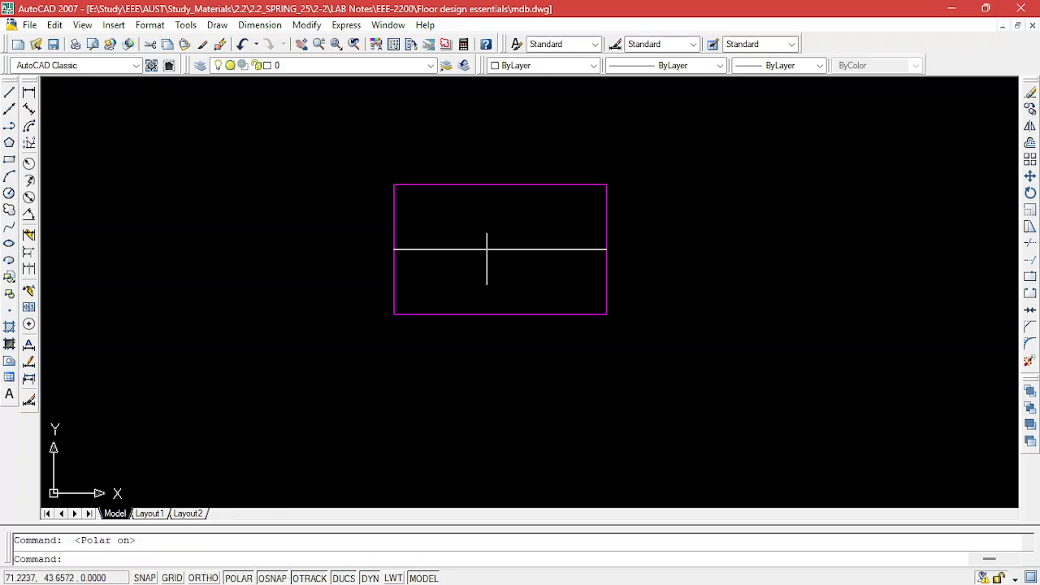
# Change the color of the rectangle's horizontal middle line to Magenta and clear the selection.
pyautogui.click(486, 249)
pyautogui.click(565, 67)
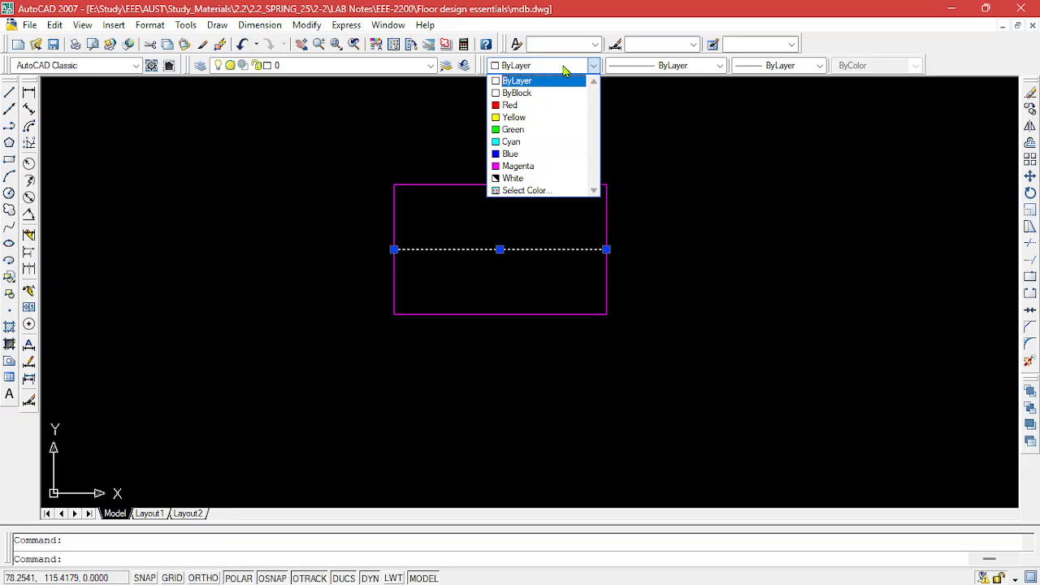
pyautogui.click(517, 165)
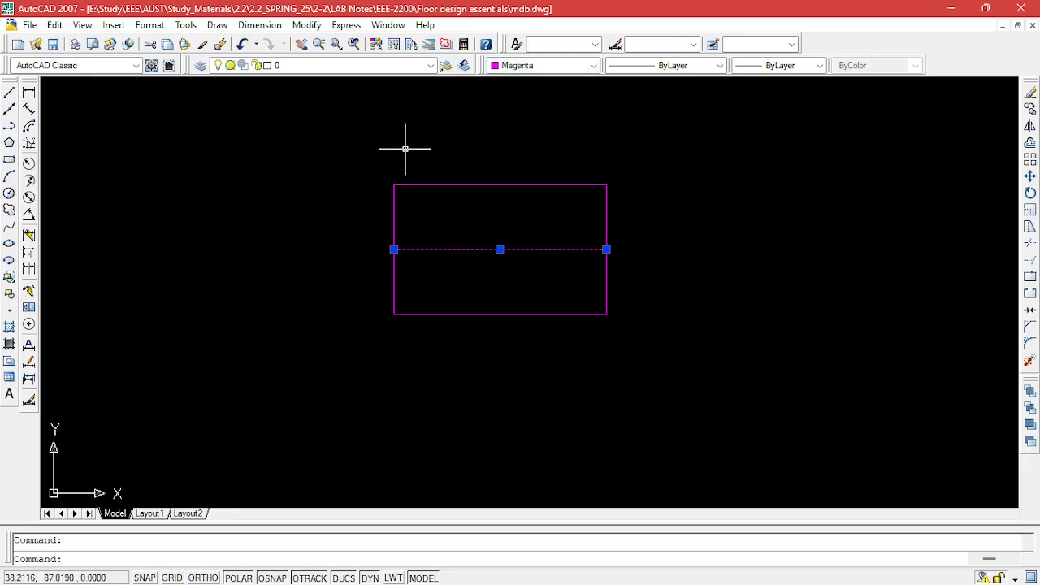
pyautogui.press('Escape')
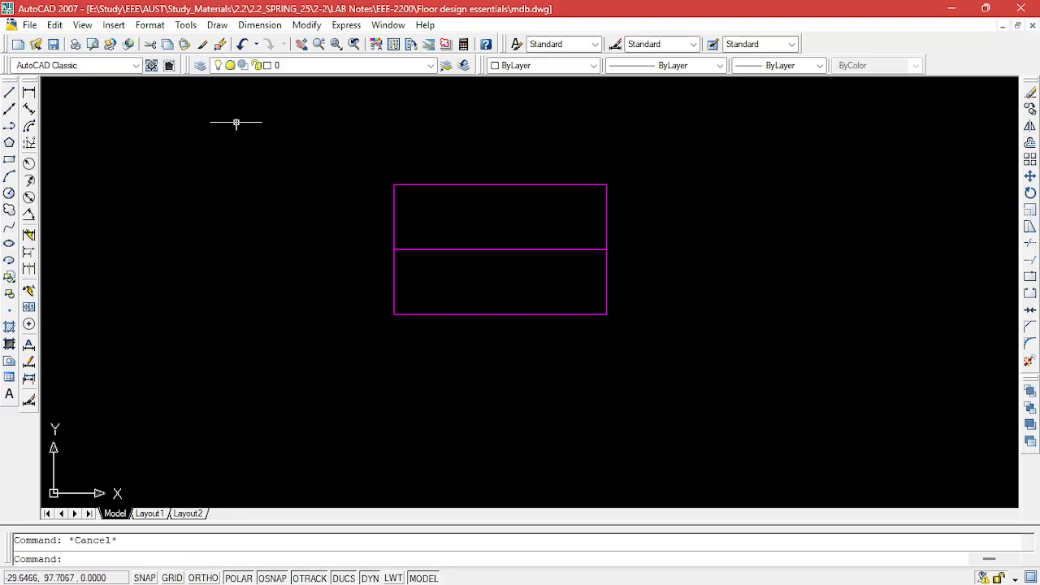
# Fill the lower half of the divided rectangle with the existing two-color gradient.
pyautogui.click(10, 326)
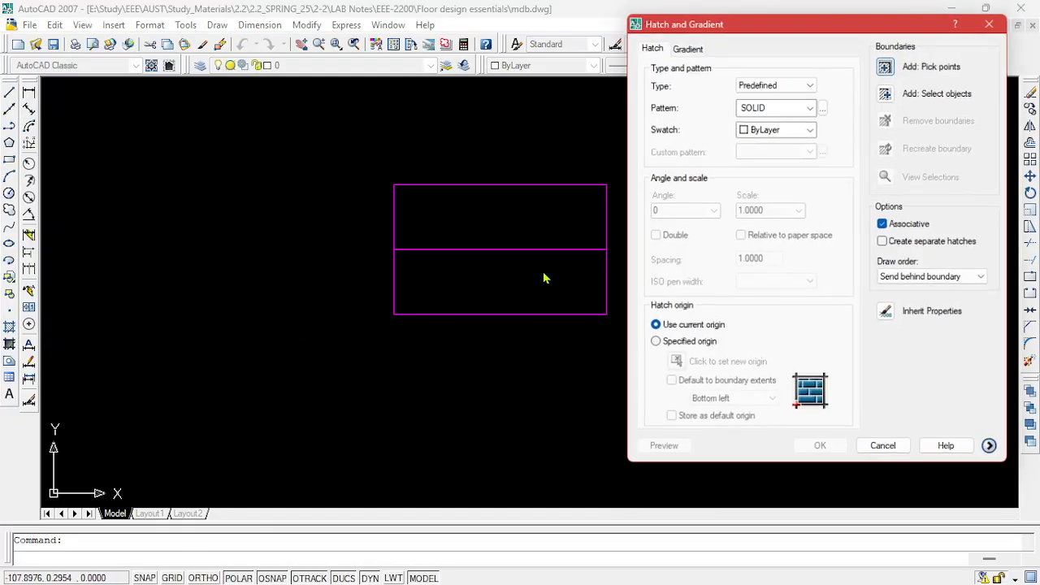
pyautogui.click(686, 47)
pyautogui.click(887, 65)
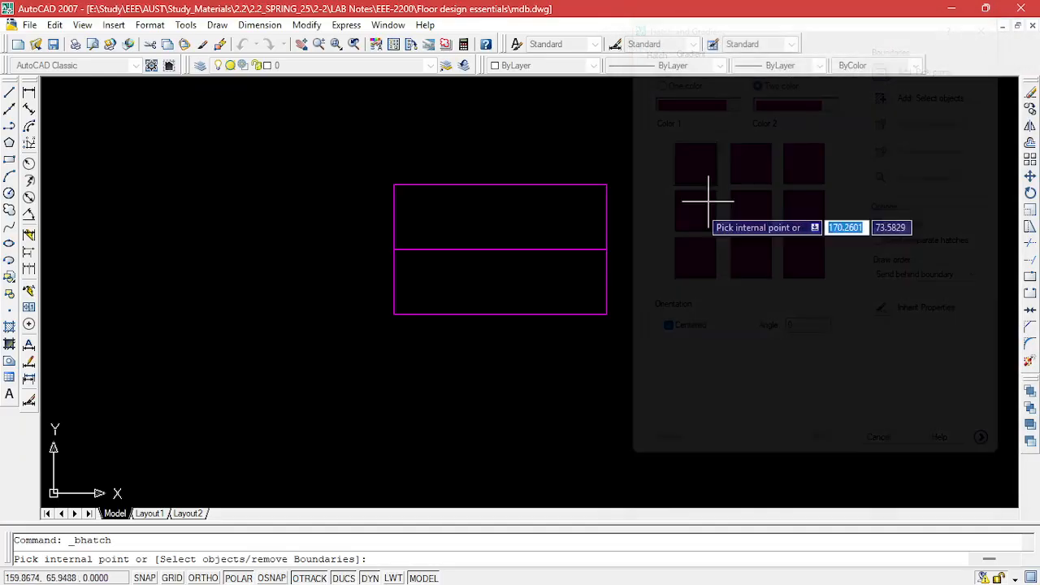
pyautogui.click(552, 273)
pyautogui.press('Return')
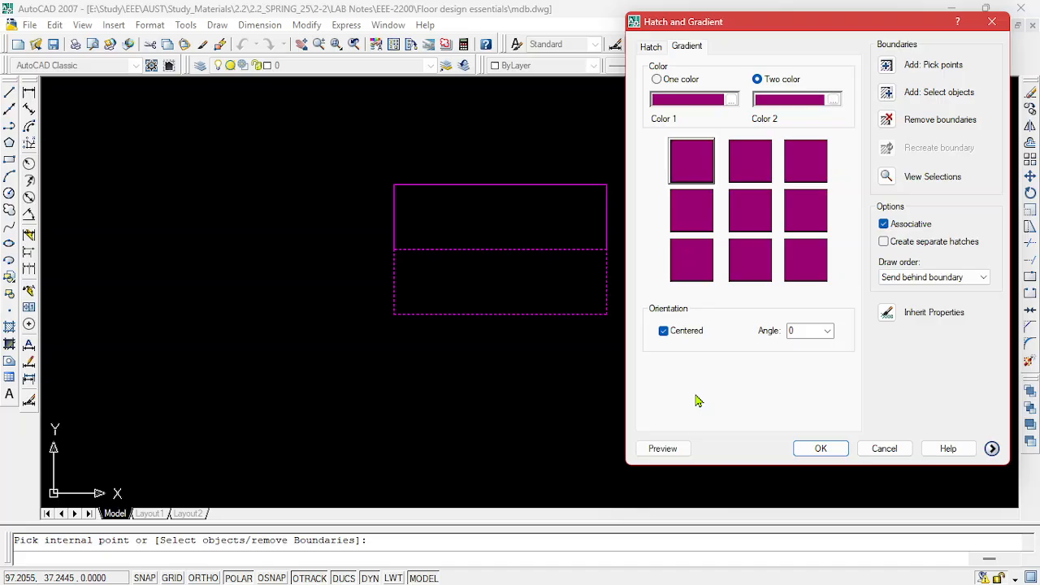
pyautogui.click(815, 445)
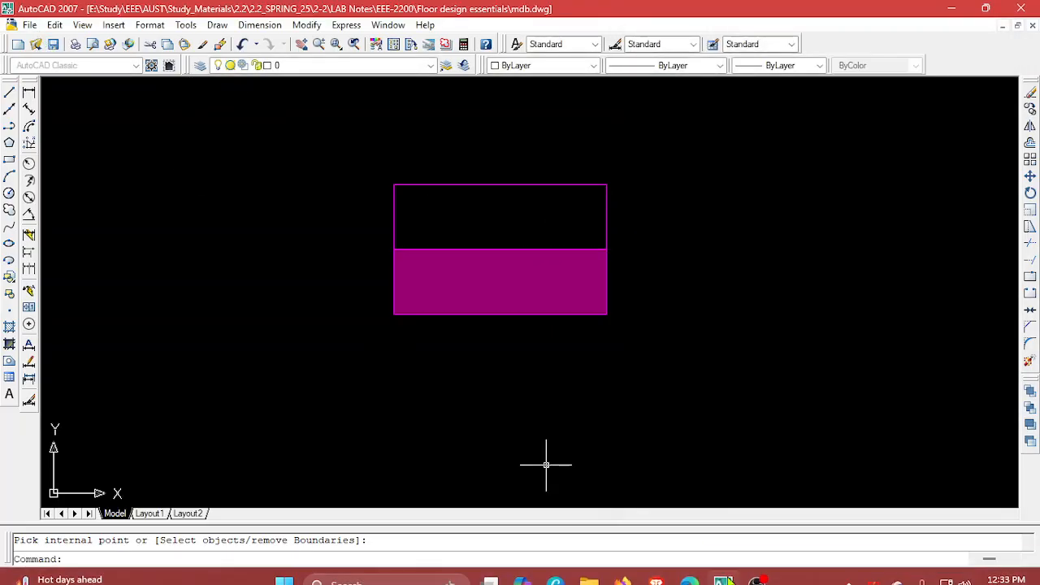
# Save the half-filled symbol as a new drawing named db in the Floor design essentials folder.
pyautogui.moveTo(689, 566)
pyautogui.click(695, 523)
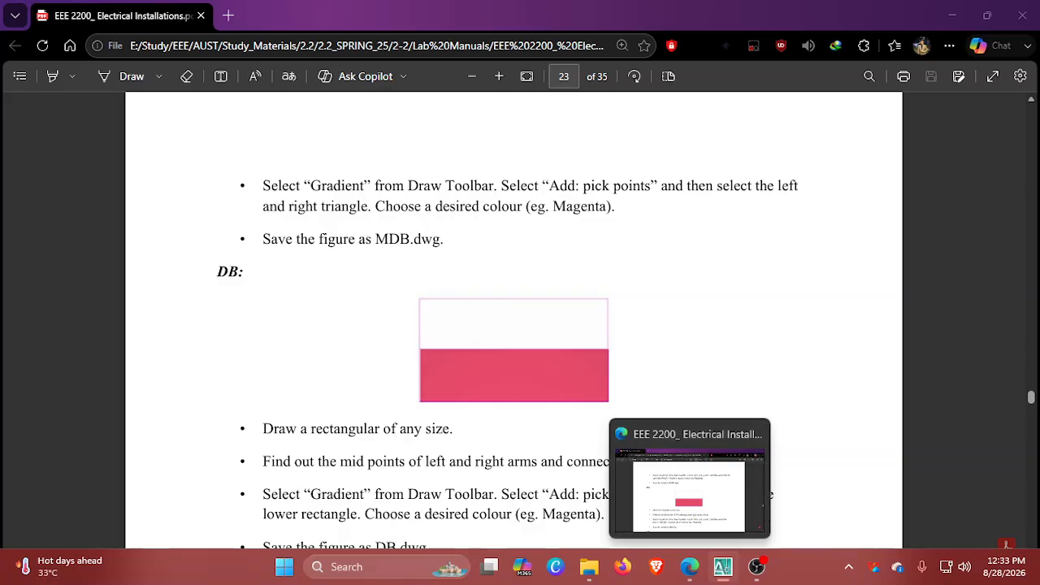
pyautogui.hotkey('ctrl', 'shift', 's')
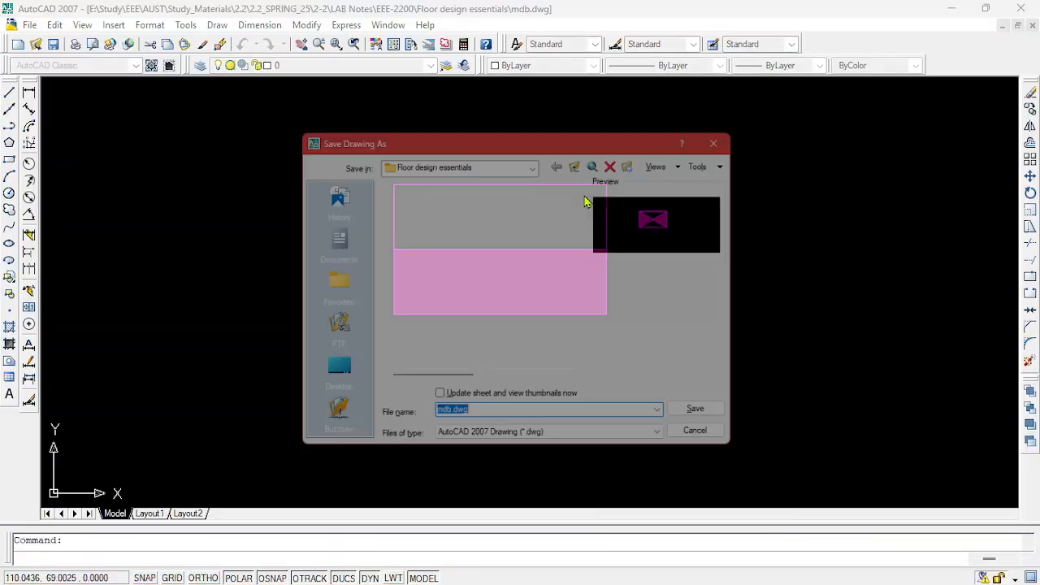
pyautogui.write('db')
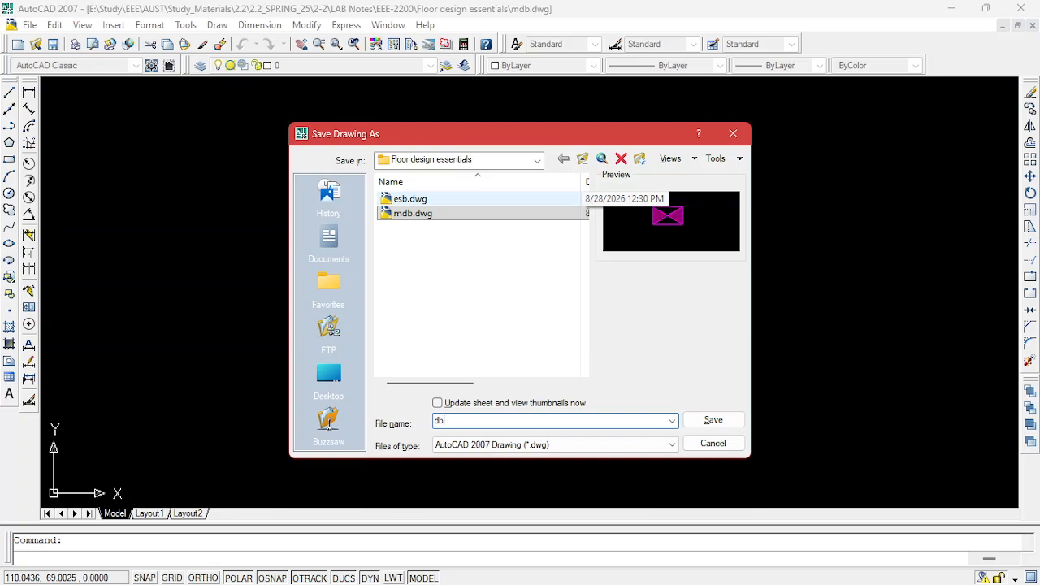
pyautogui.press('Return')
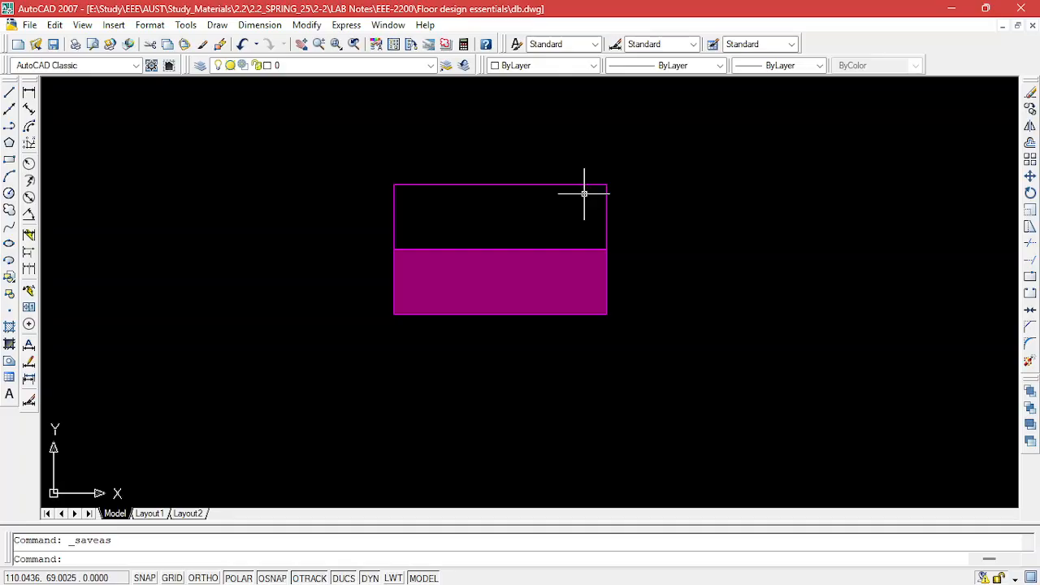
# Switch to the lab manual PDF in Edge and examine the SB symbol and its drawing instructions.
pyautogui.click(687, 566)
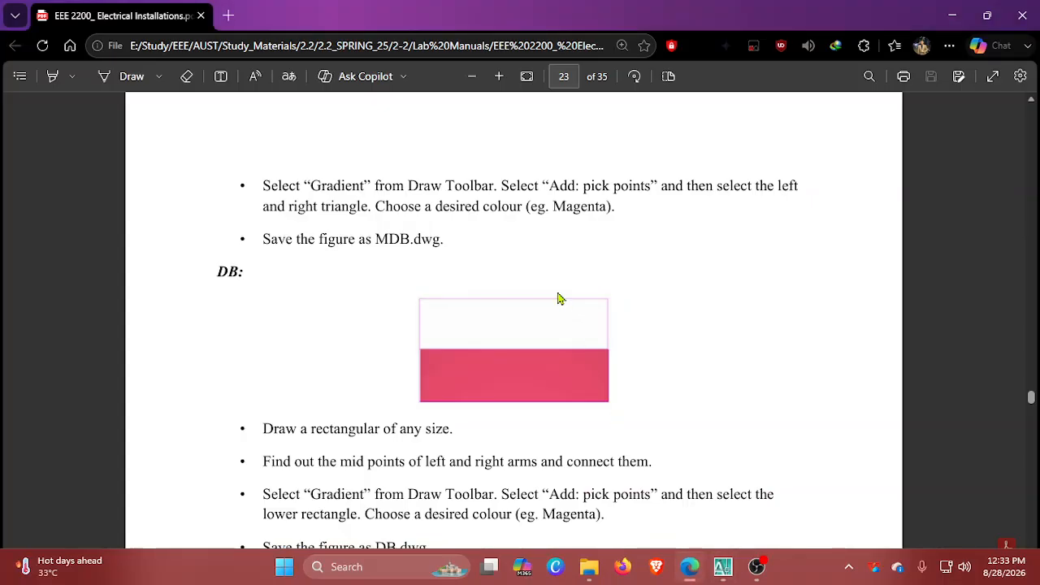
pyautogui.scroll(-5, 558, 299)
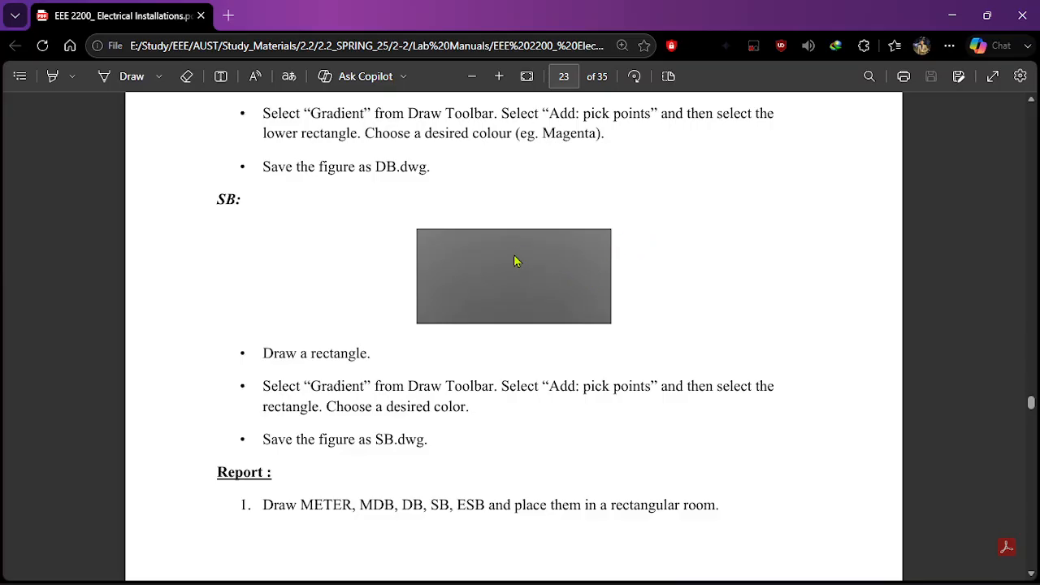
pyautogui.scroll(4, 453, 250)
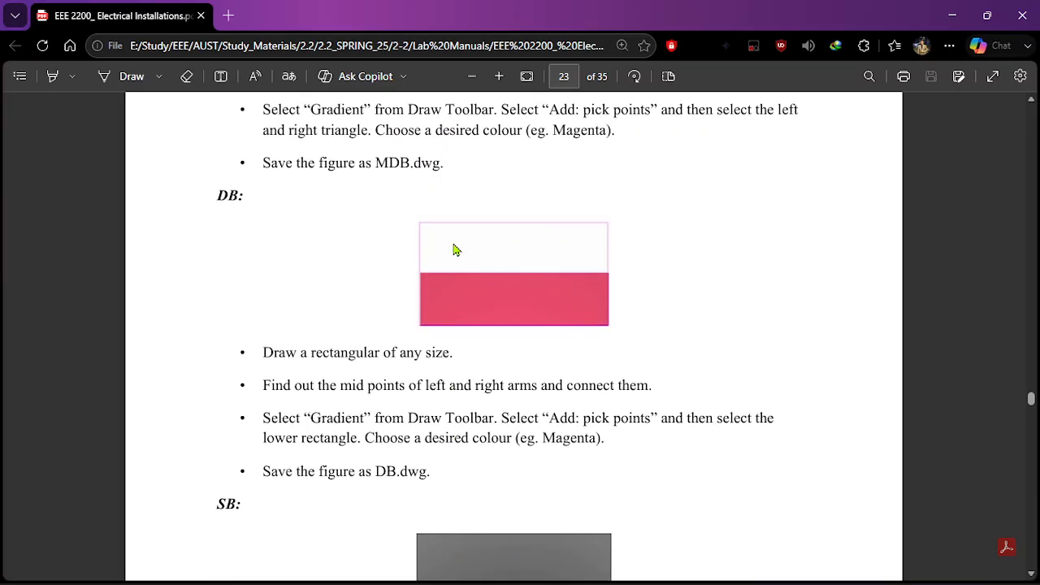
pyautogui.scroll(-4, 453, 251)
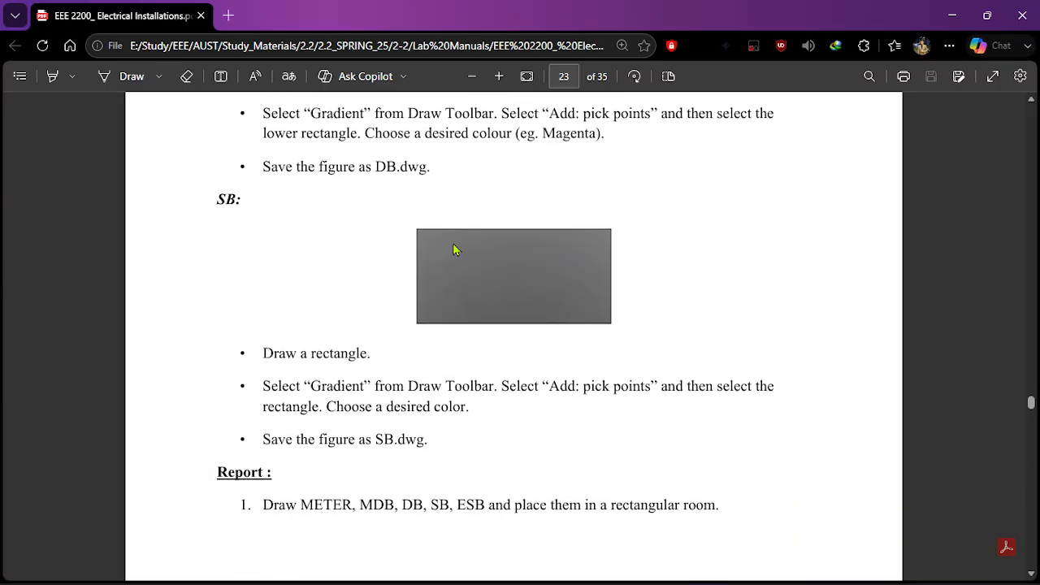
# Return to AutoCAD and erase the middle line and the magenta fill, keeping only the outer rectangle.
pyautogui.click(953, 15)
pyautogui.click(538, 260)
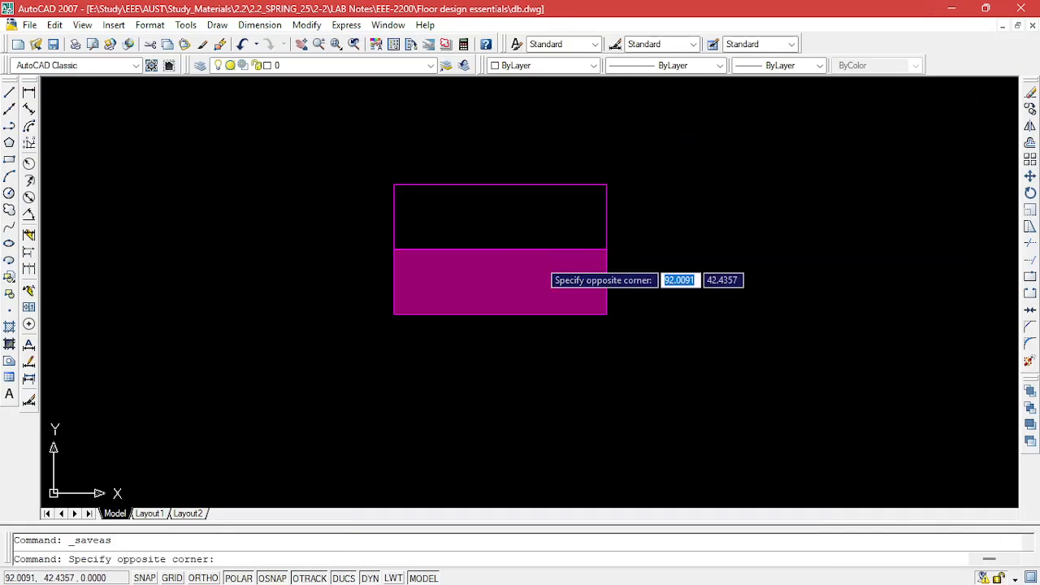
pyautogui.click(539, 252)
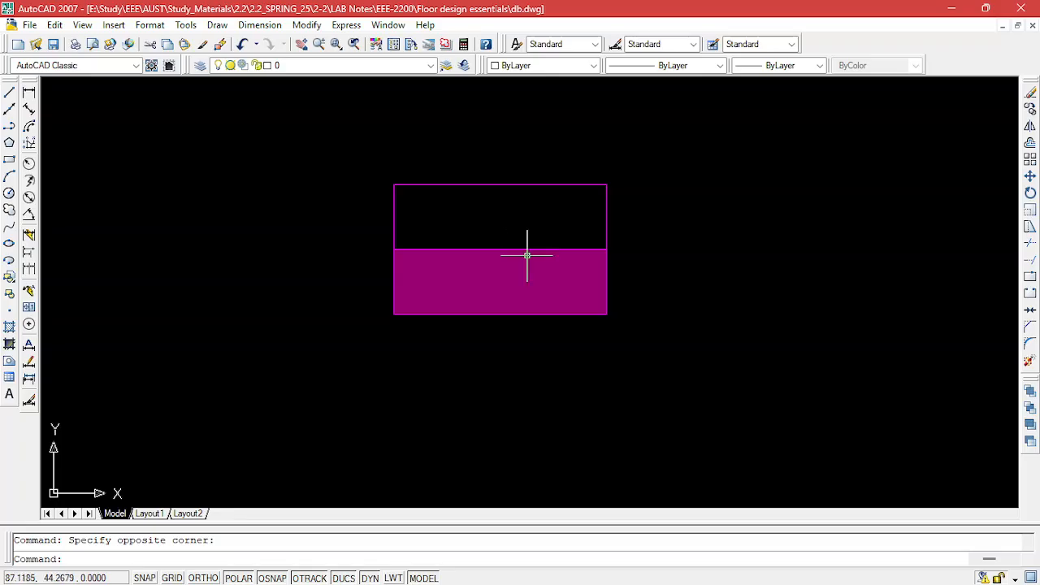
pyautogui.click(527, 255)
pyautogui.press('Escape')
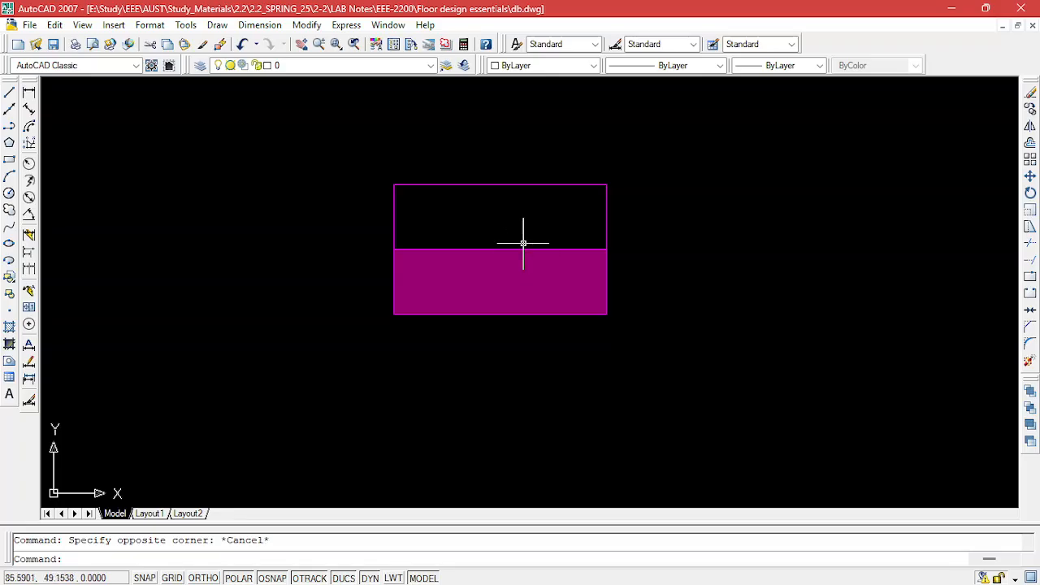
pyautogui.click(522, 248)
pyautogui.press('Delete')
pyautogui.click(519, 266)
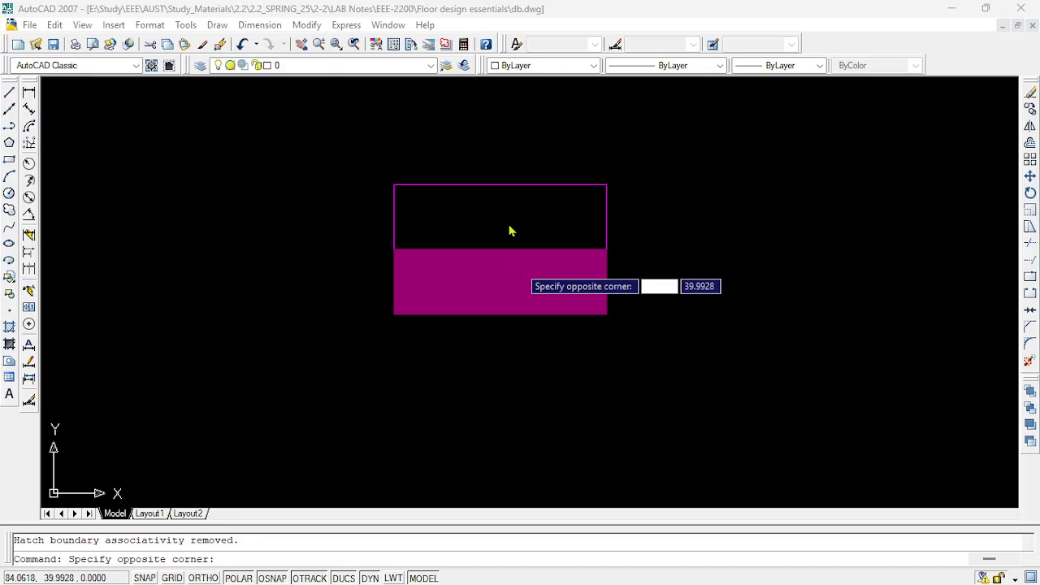
pyautogui.click(507, 230)
pyautogui.press('Delete')
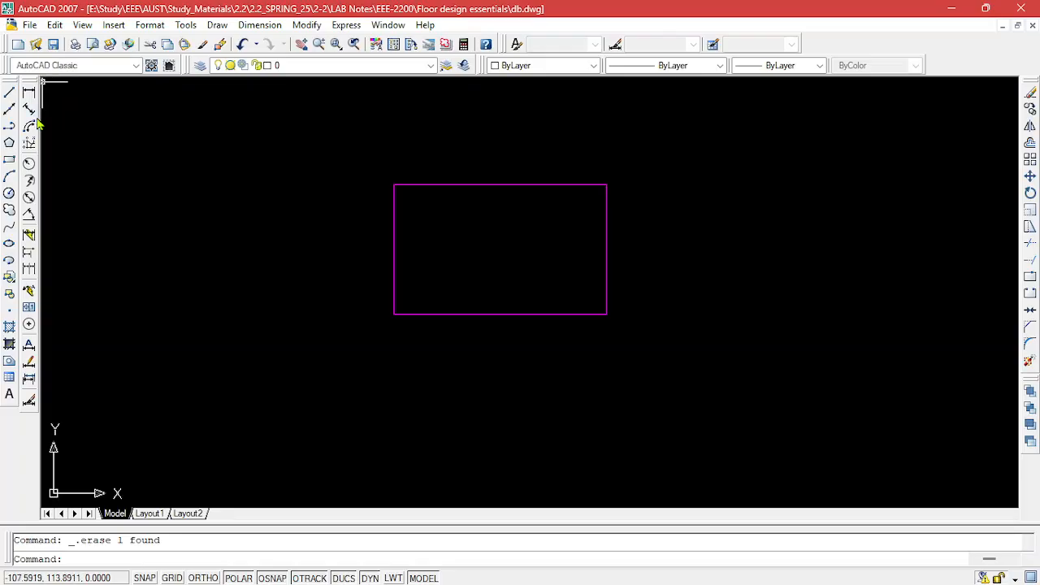
# Change the color of the rectangle outline to White and clear the selection.
pyautogui.click(374, 151)
pyautogui.click(632, 337)
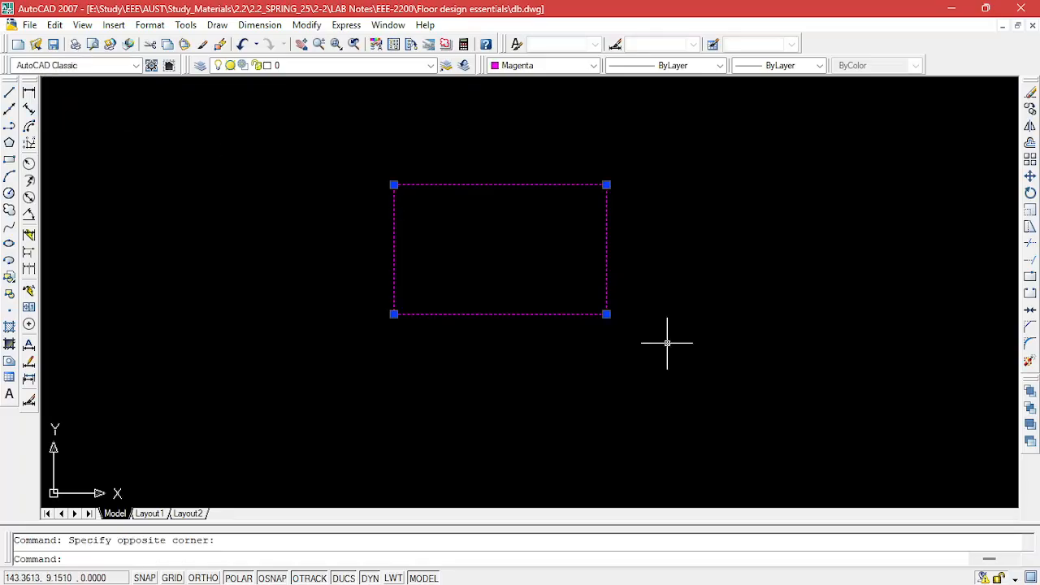
pyautogui.click(593, 65)
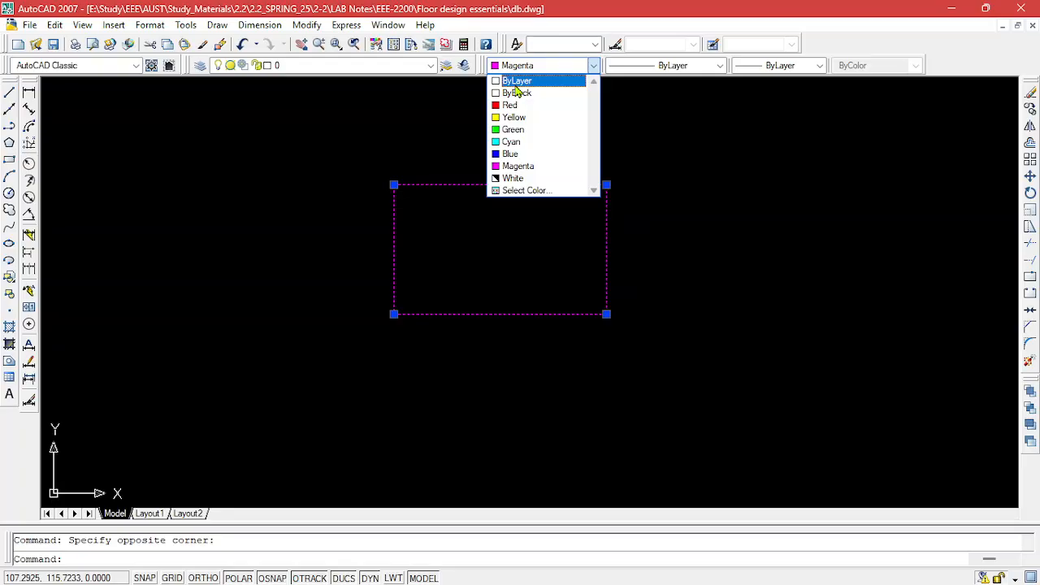
pyautogui.moveTo(687, 568)
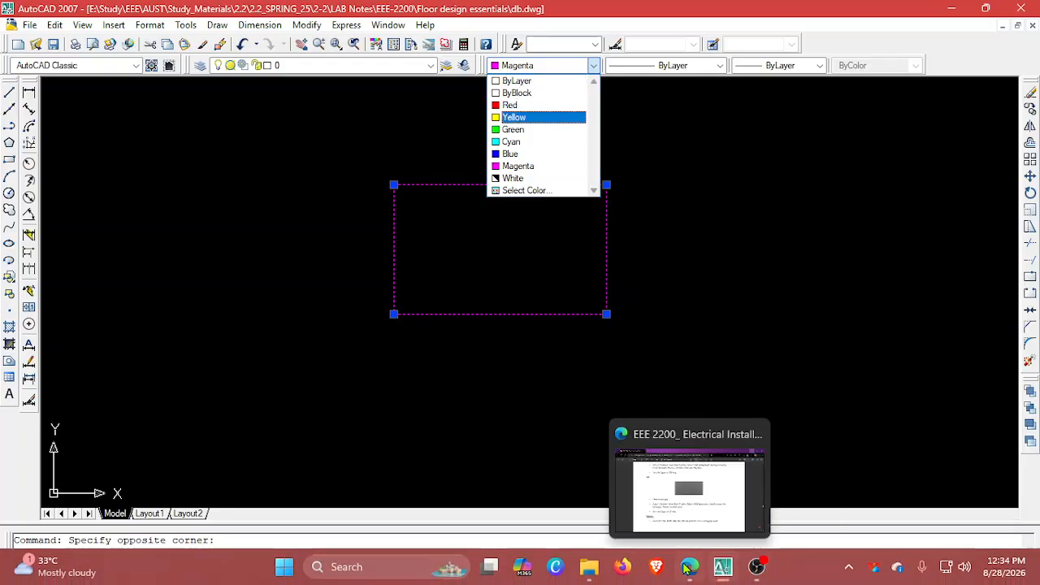
pyautogui.click(677, 526)
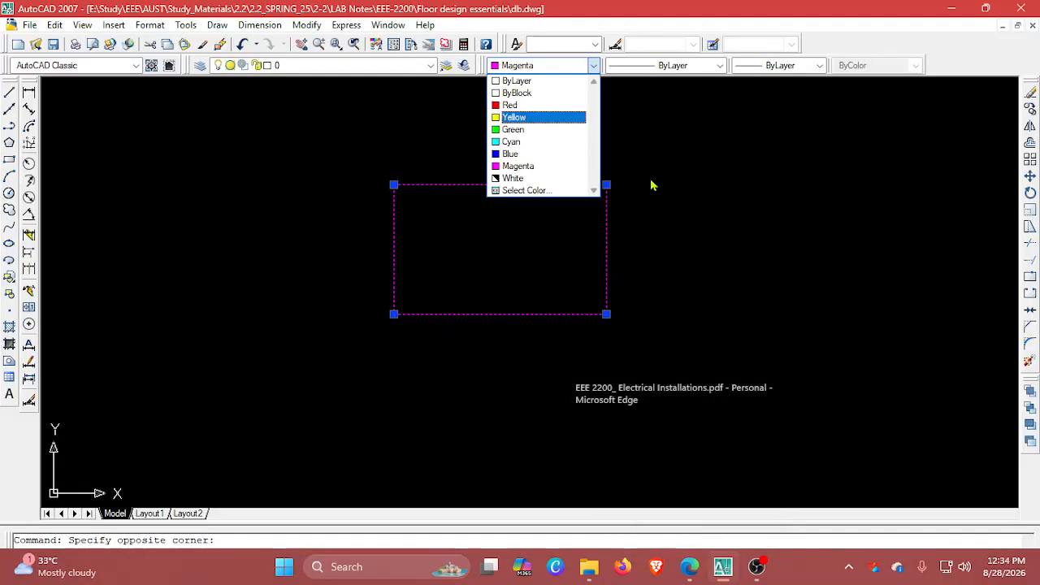
pyautogui.click(528, 172)
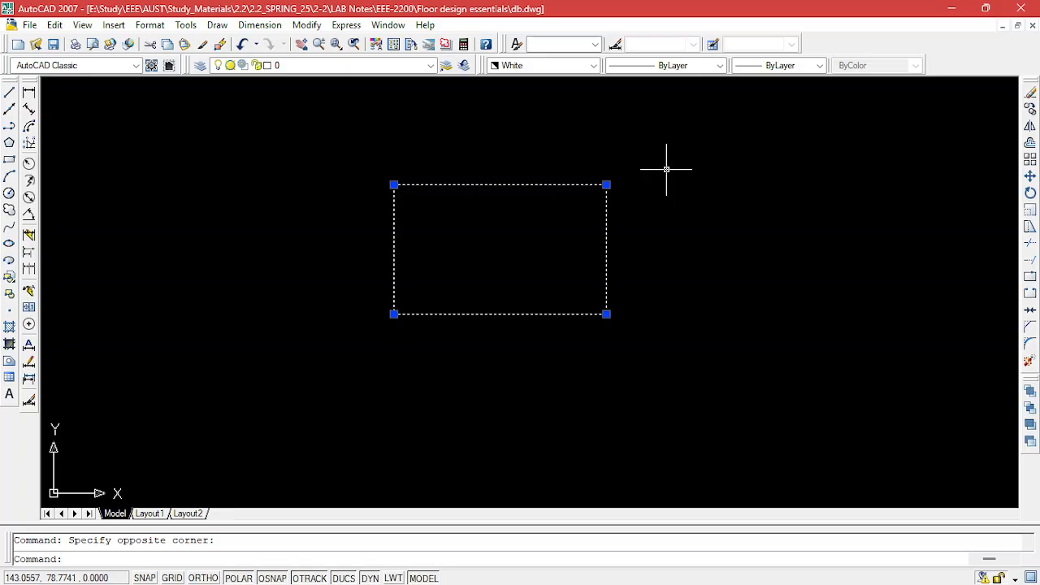
pyautogui.press('Escape')
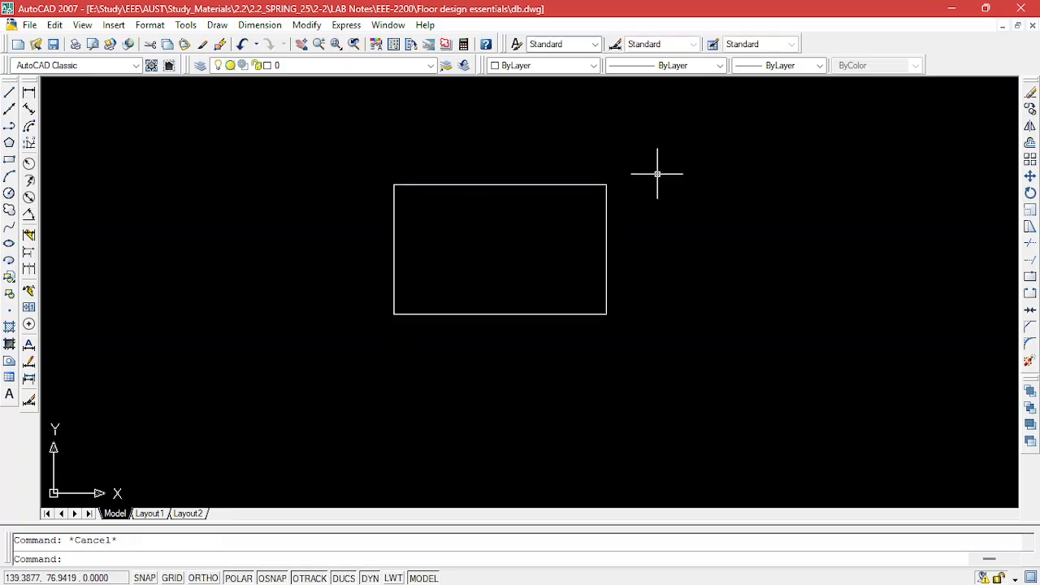
# Set up a predefined SOLID hatch with gray index color 252 as its swatch.
pyautogui.click(10, 345)
pyautogui.click(733, 104)
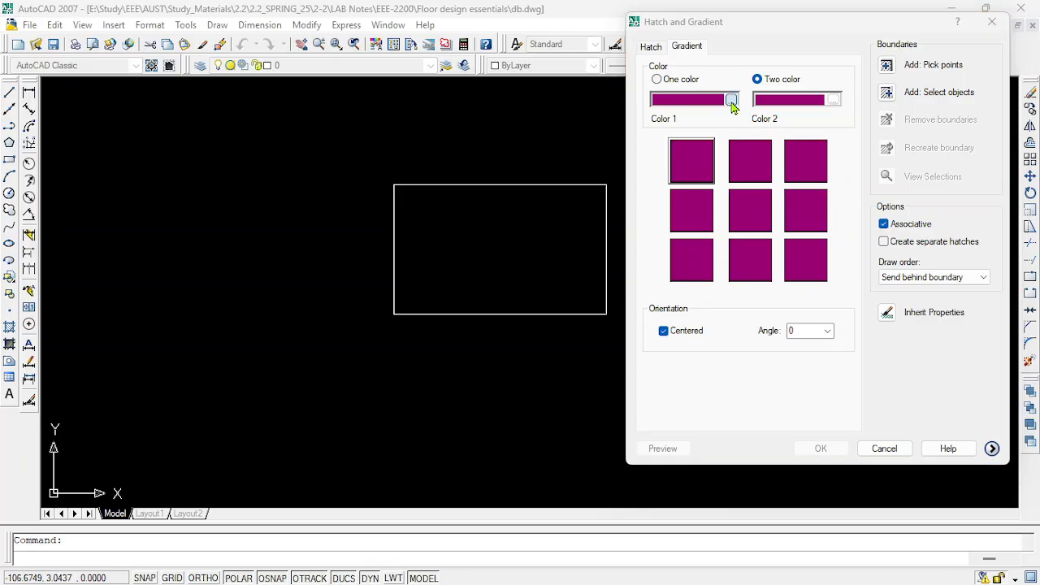
pyautogui.click(853, 163)
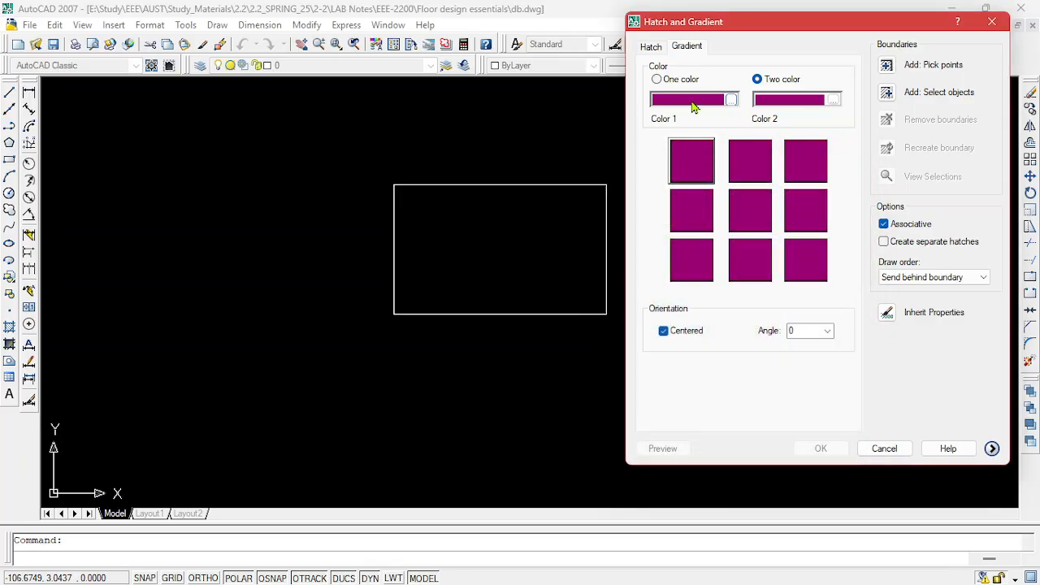
pyautogui.click(654, 49)
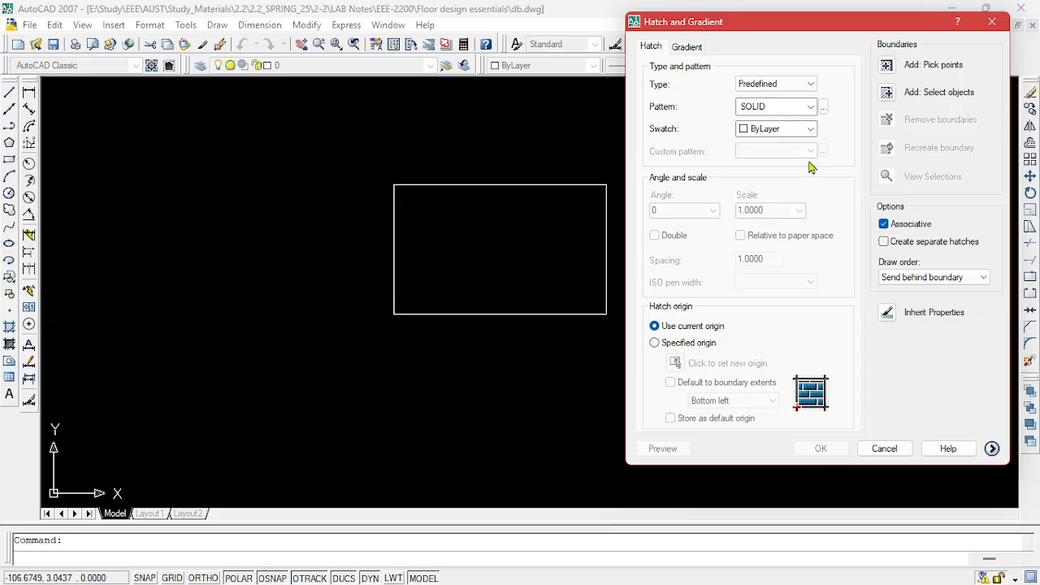
pyautogui.click(793, 131)
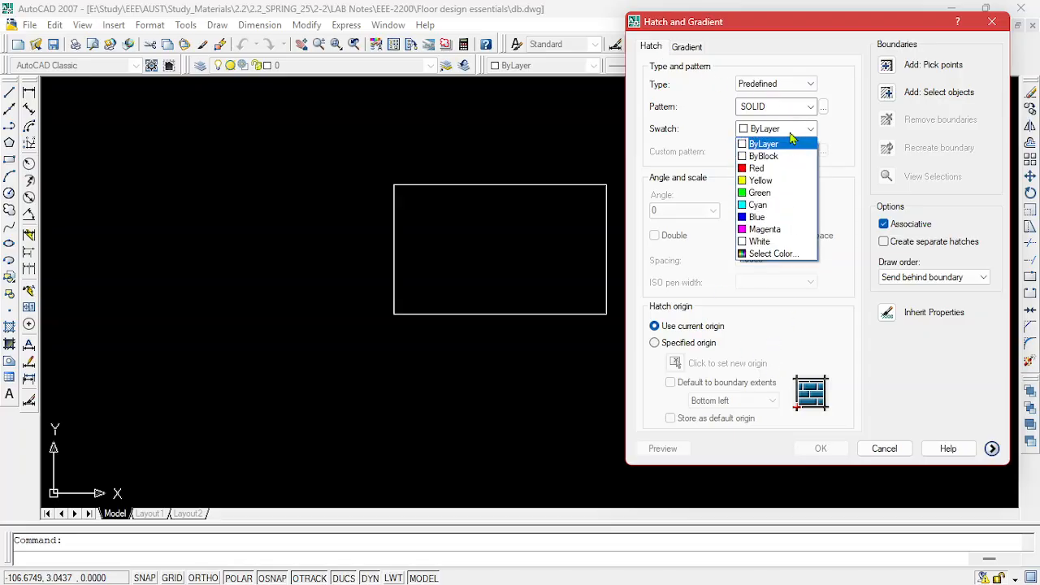
pyautogui.click(770, 255)
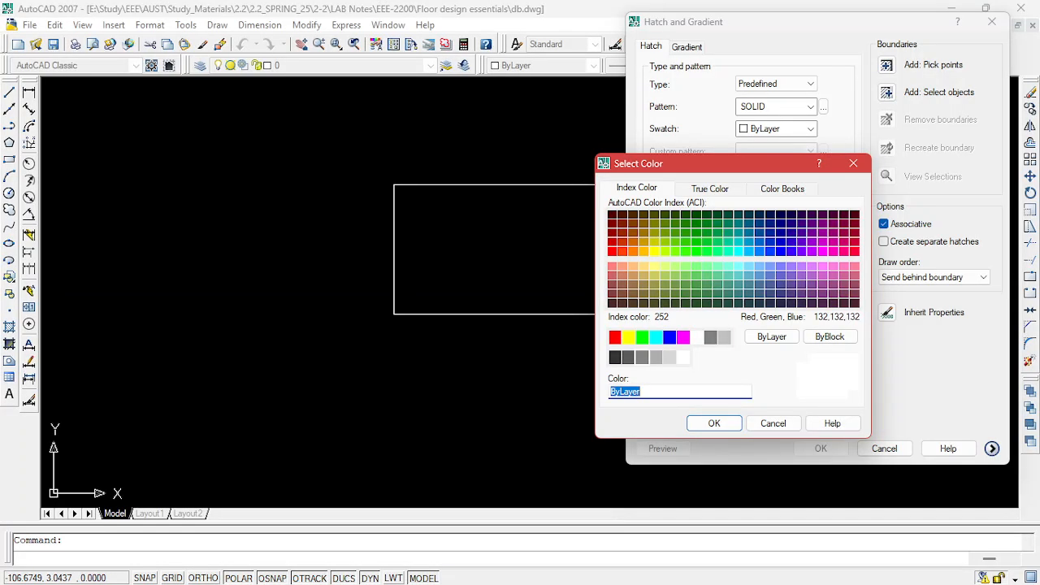
pyautogui.write('green')
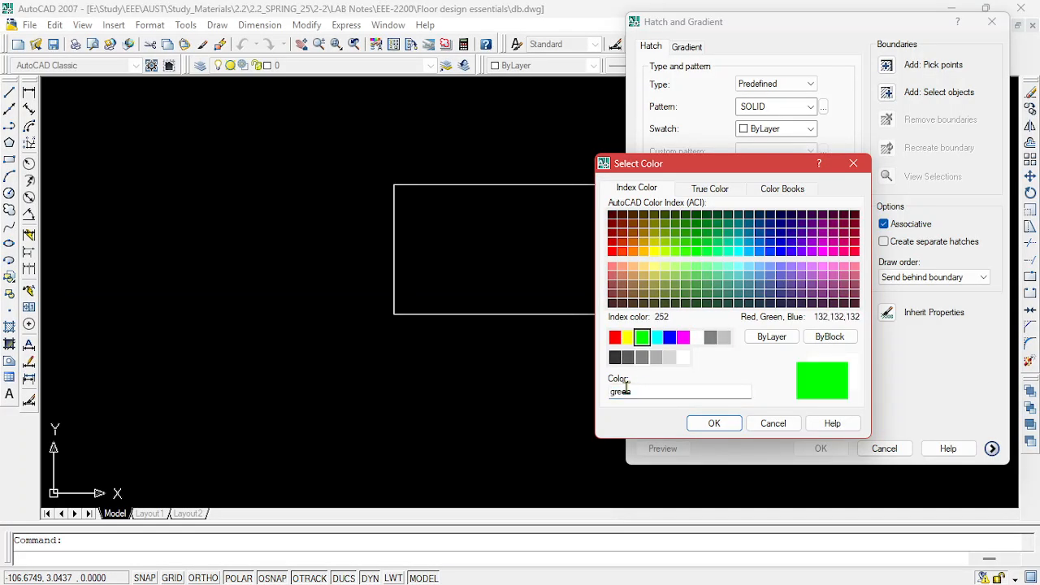
pyautogui.click(642, 357)
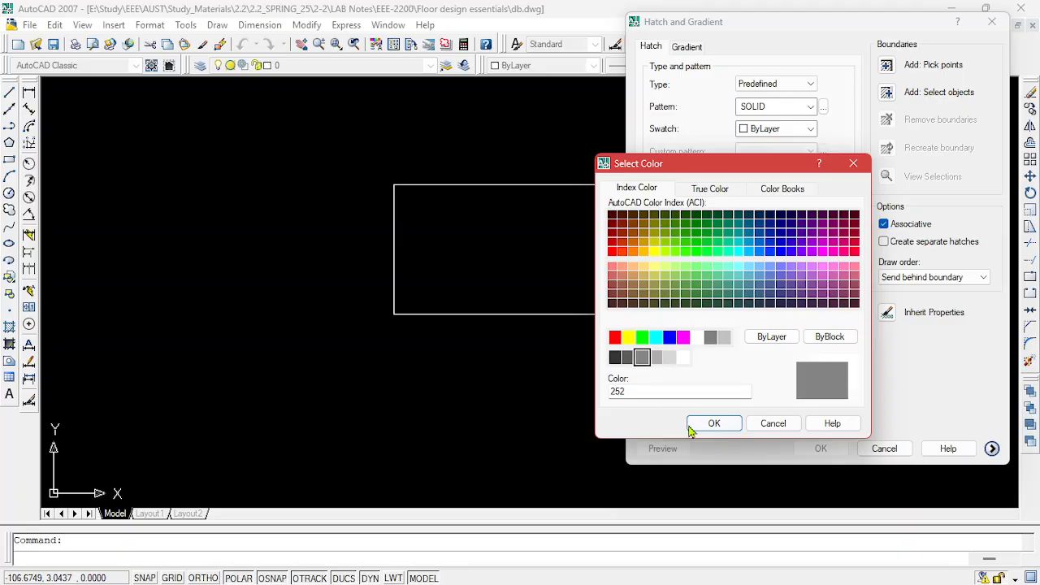
pyautogui.click(713, 423)
# Apply the solid gray hatch to the whole interior of the rectangle.
pyautogui.click(887, 65)
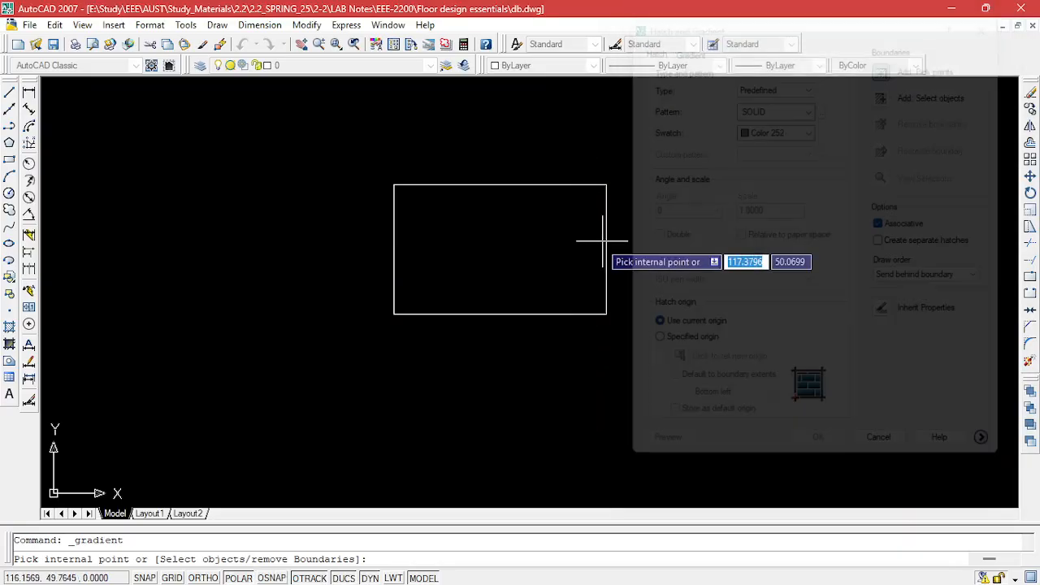
pyautogui.click(488, 271)
pyautogui.press('Return')
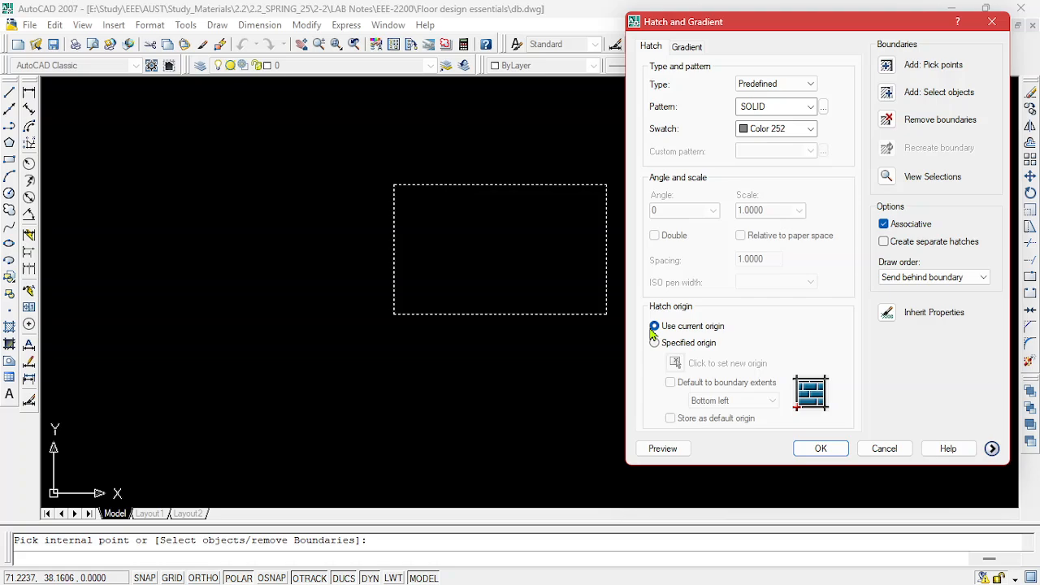
pyautogui.click(829, 447)
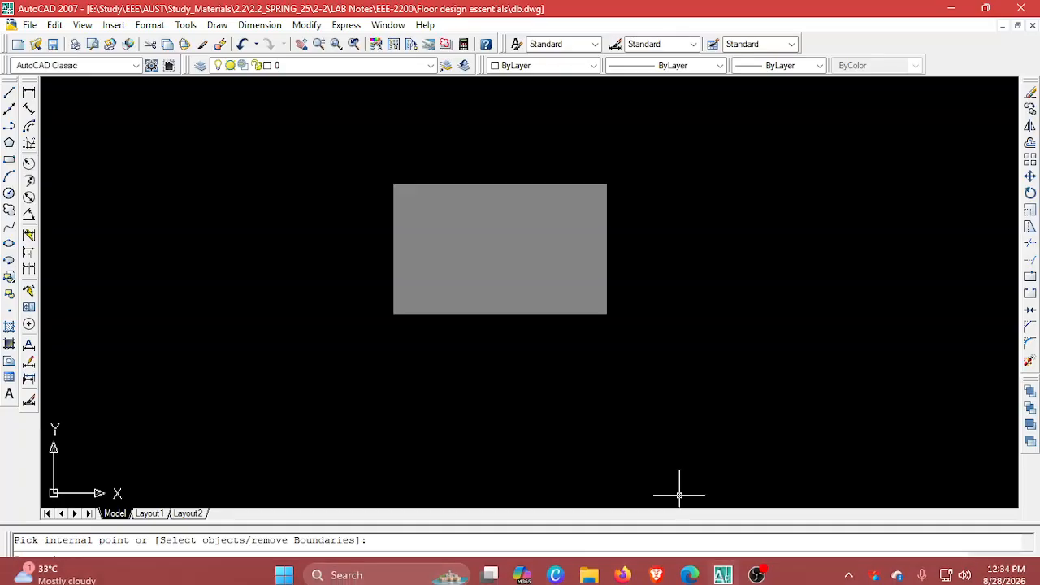
# Save the gray-filled symbol as a new drawing named sb in the Floor design essentials folder.
pyautogui.moveTo(689, 566)
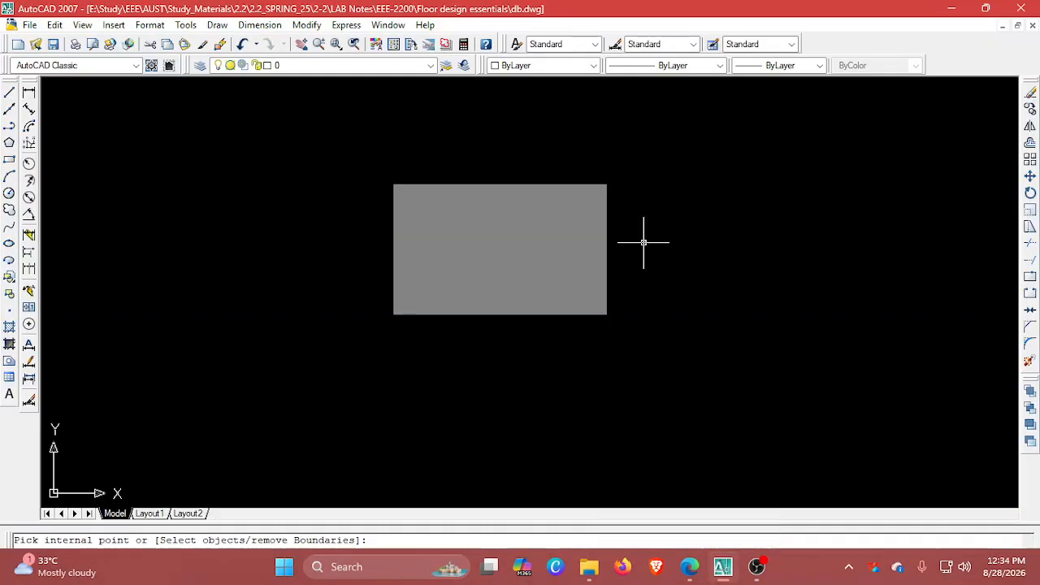
pyautogui.hotkey('ctrl', 'shift', 's')
pyautogui.write('s')
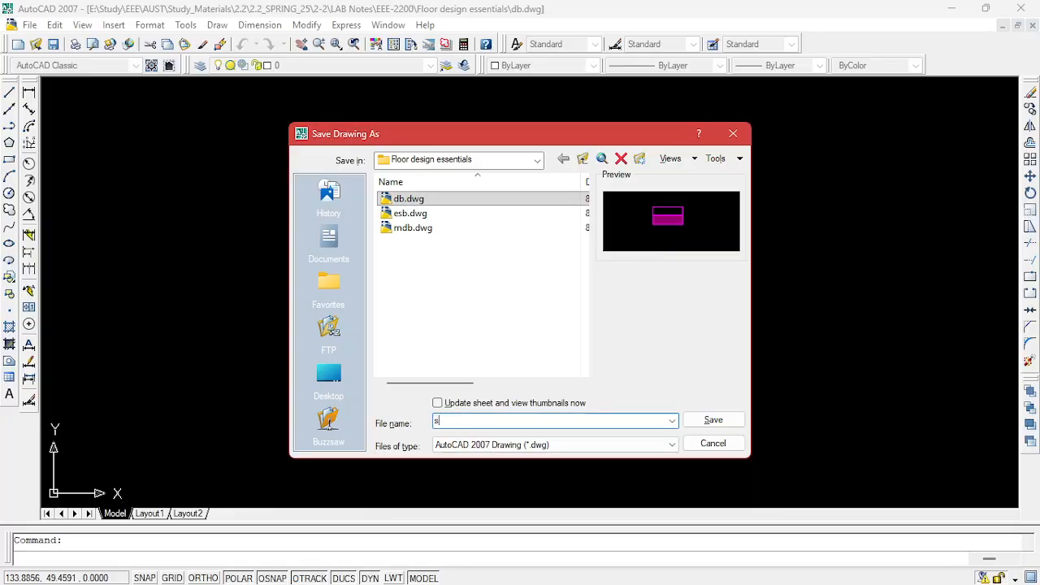
pyautogui.write('b')
pyautogui.press('Return')
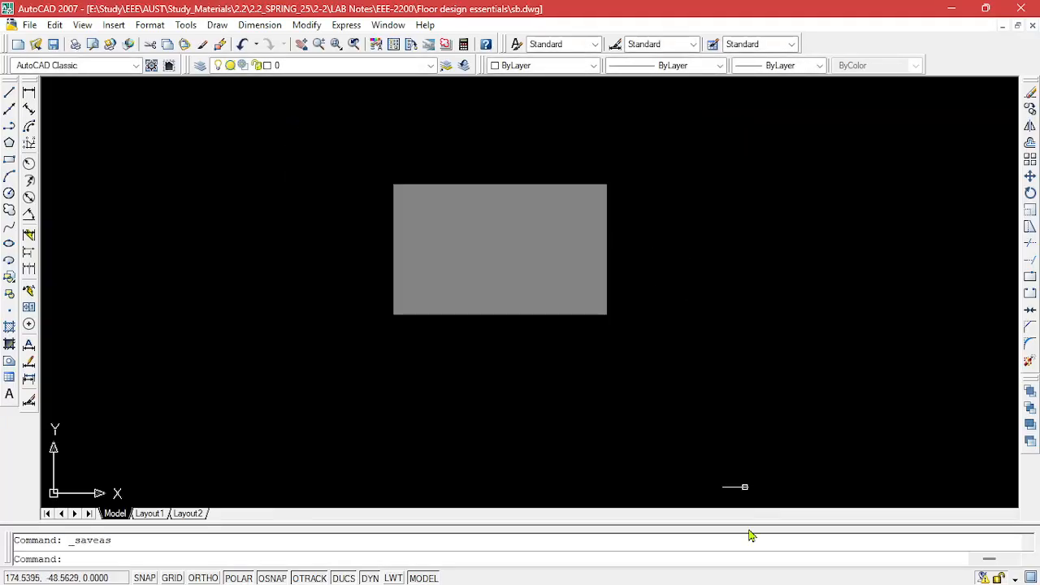
# Switch to the lab manual PDF in Edge and examine Experiment 05's Ceiling Fan symbol and its drawing instructions.
pyautogui.click(683, 574)
pyautogui.scroll(-10, 650, 300)
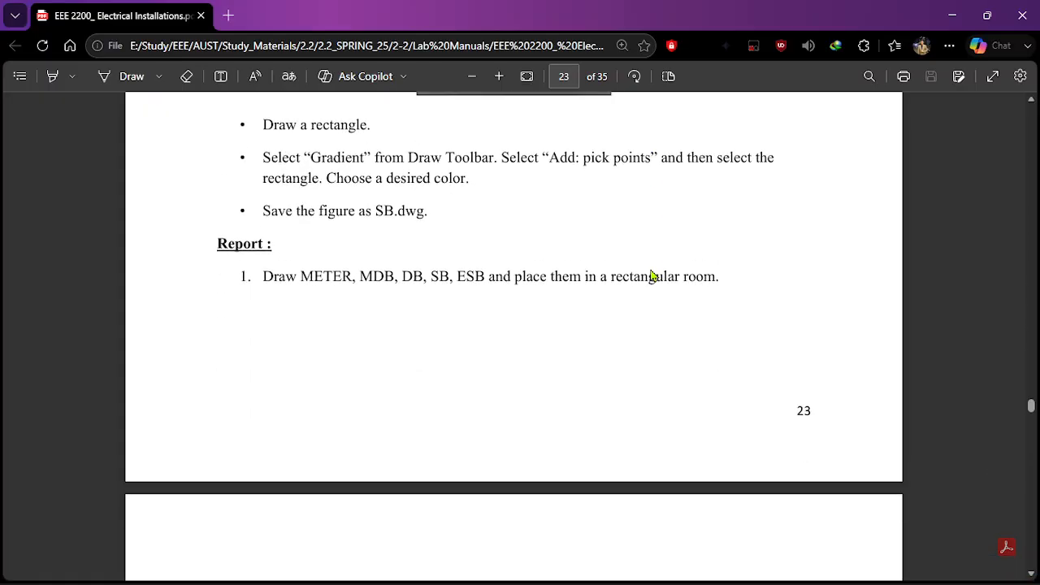
pyautogui.scroll(2, 650, 277)
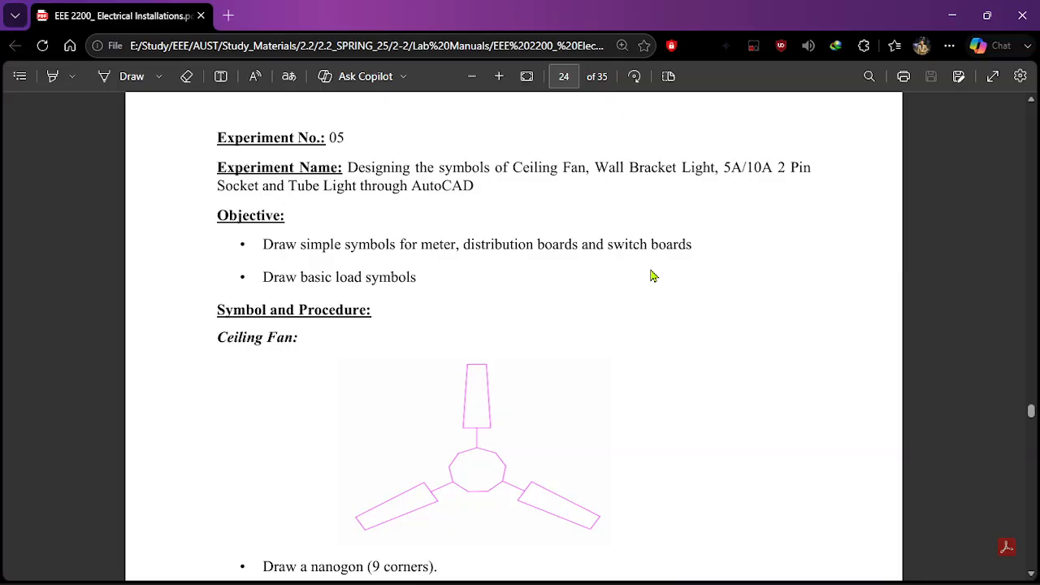
pyautogui.scroll(-2, 650, 276)
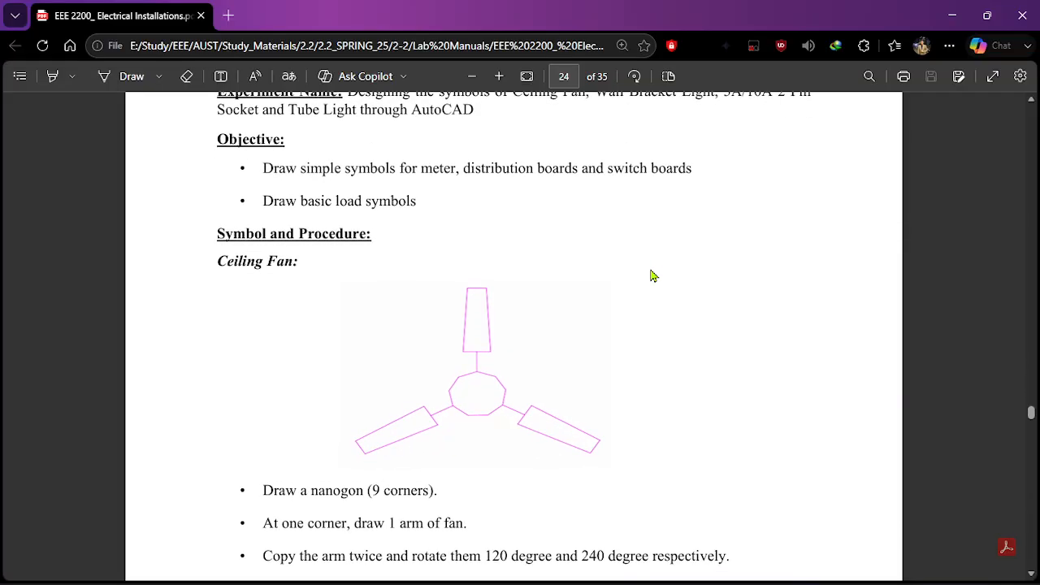
pyautogui.click(499, 76)
pyautogui.scroll(-3, 527, 204)
pyautogui.click(499, 77)
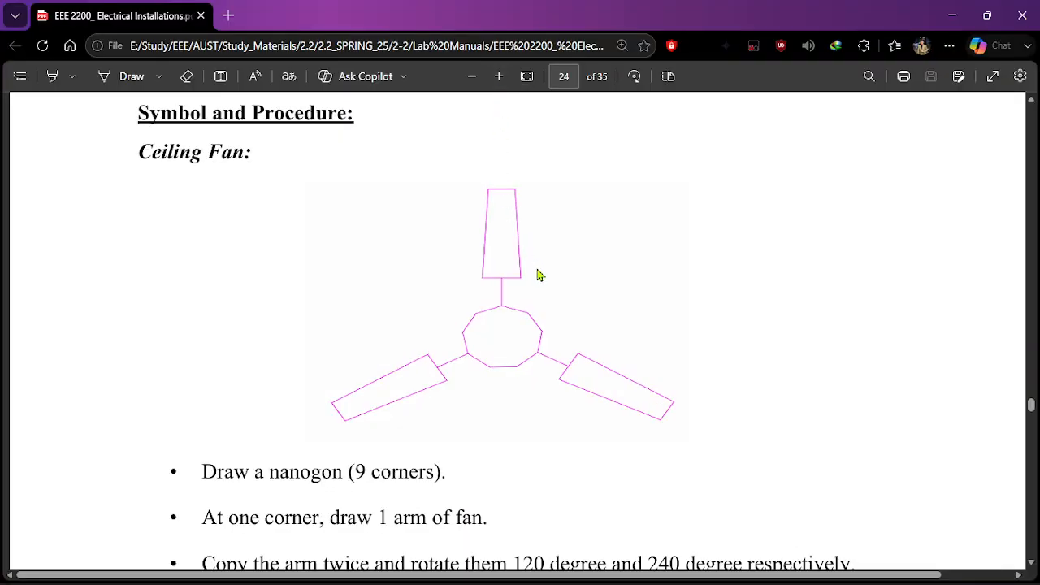
pyautogui.click(498, 76)
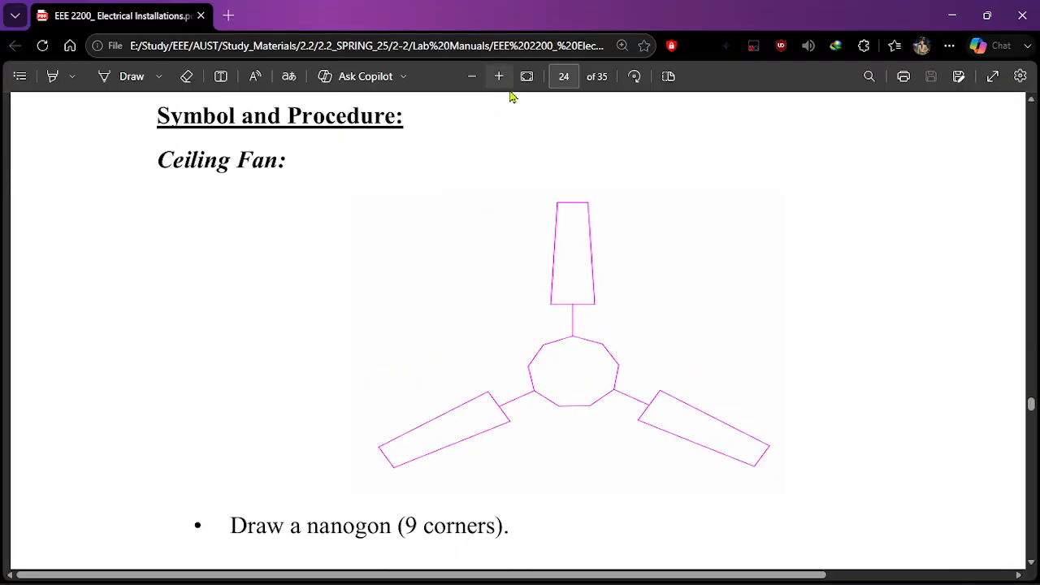
pyautogui.click(526, 77)
pyautogui.click(526, 76)
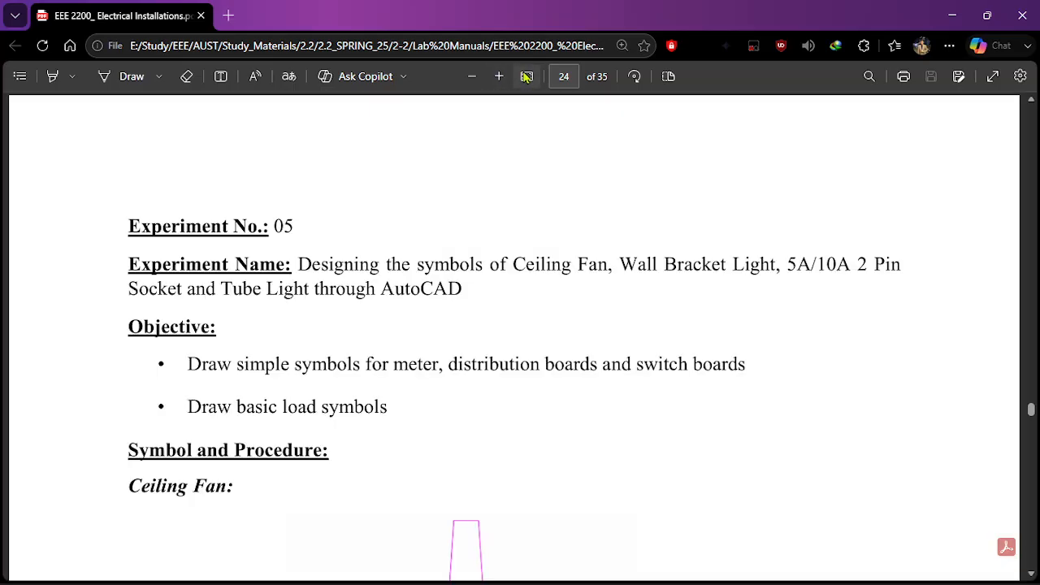
pyautogui.scroll(-3, 534, 186)
pyautogui.scroll(-2, 536, 186)
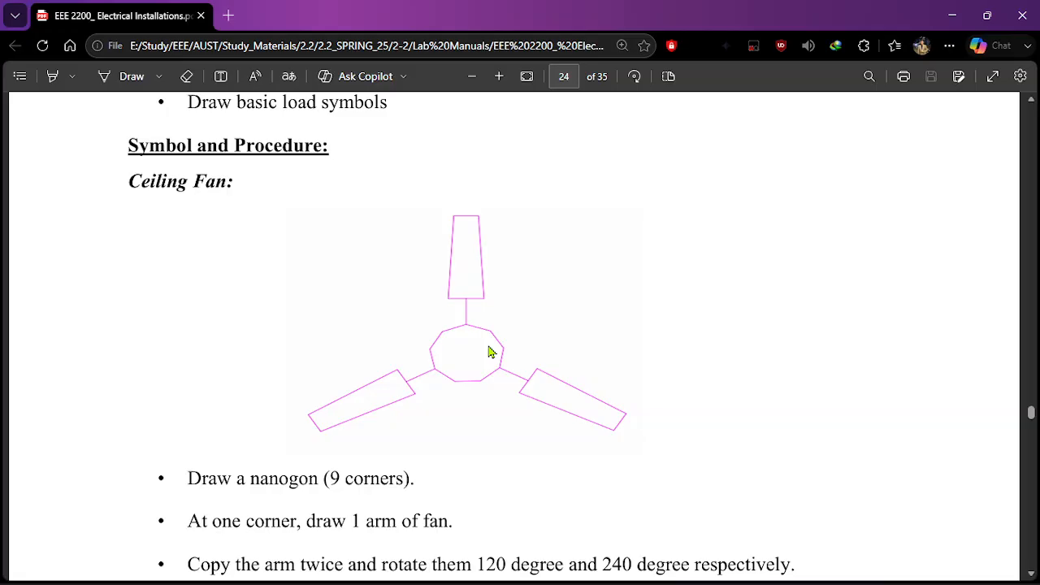
pyautogui.moveTo(807, 573)
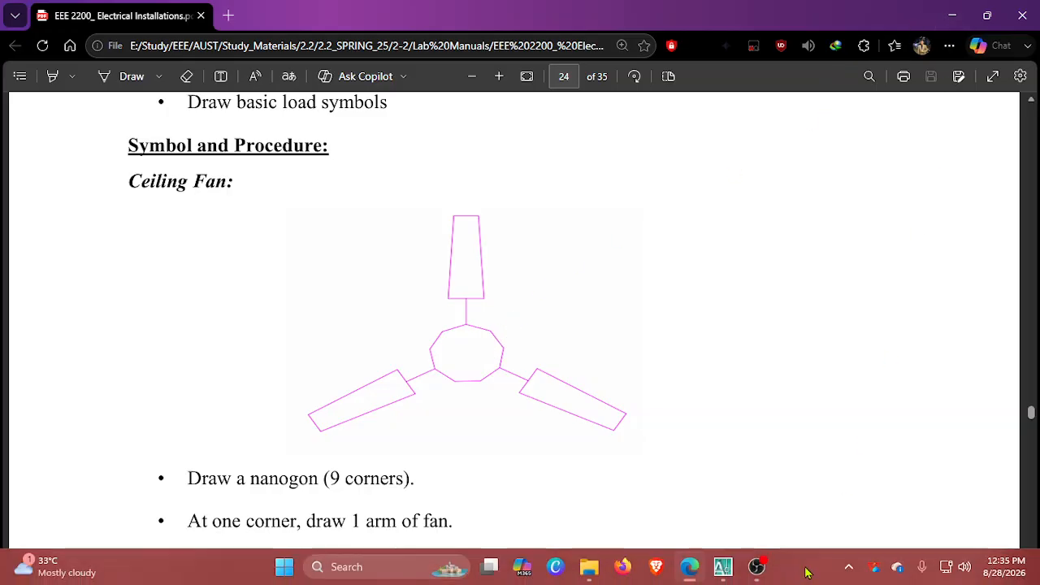
# Switch back to AutoCAD and erase the rectangle together with its gray fill.
pyautogui.click(723, 567)
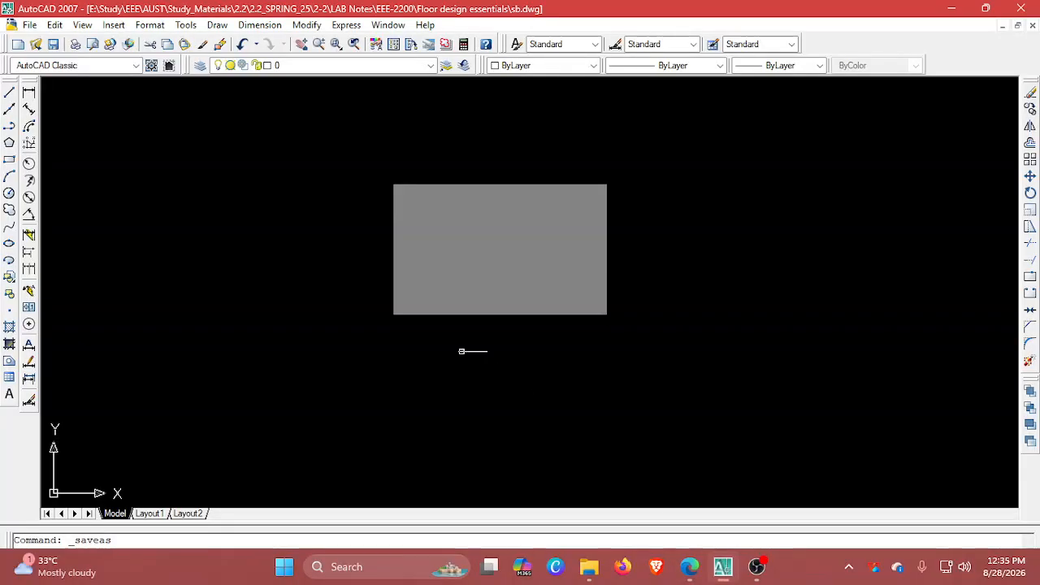
pyautogui.click(362, 143)
pyautogui.click(626, 331)
pyautogui.press('Delete')
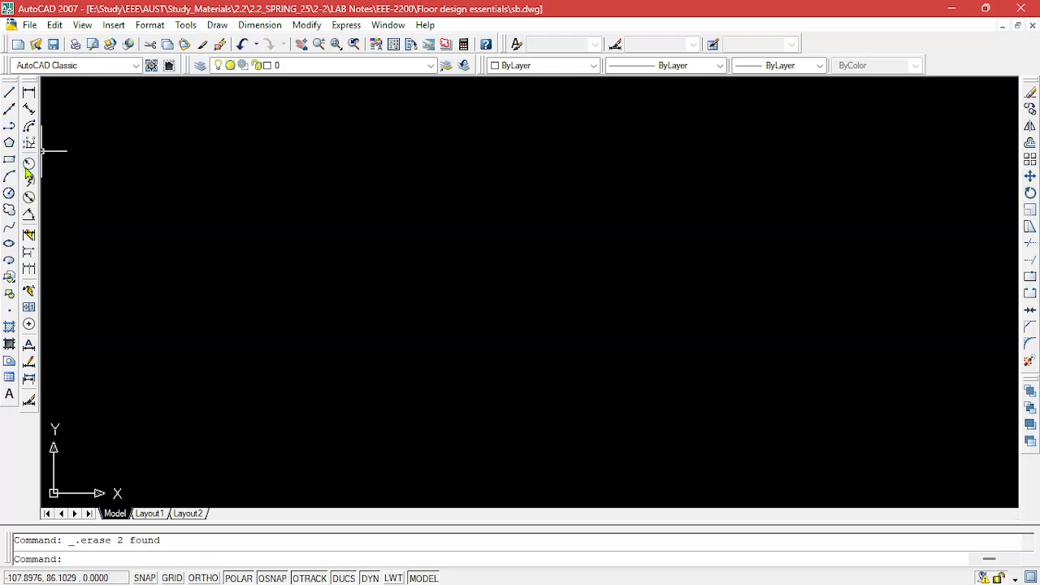
# Draw a circle of radius 10 in the middle of the empty drawing area.
pyautogui.click(9, 193)
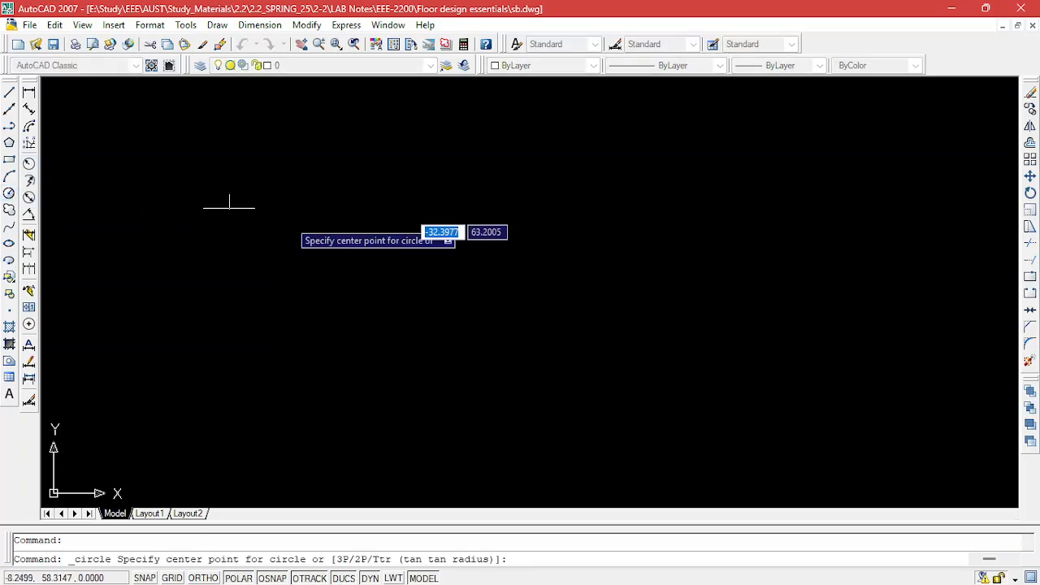
pyautogui.click(524, 278)
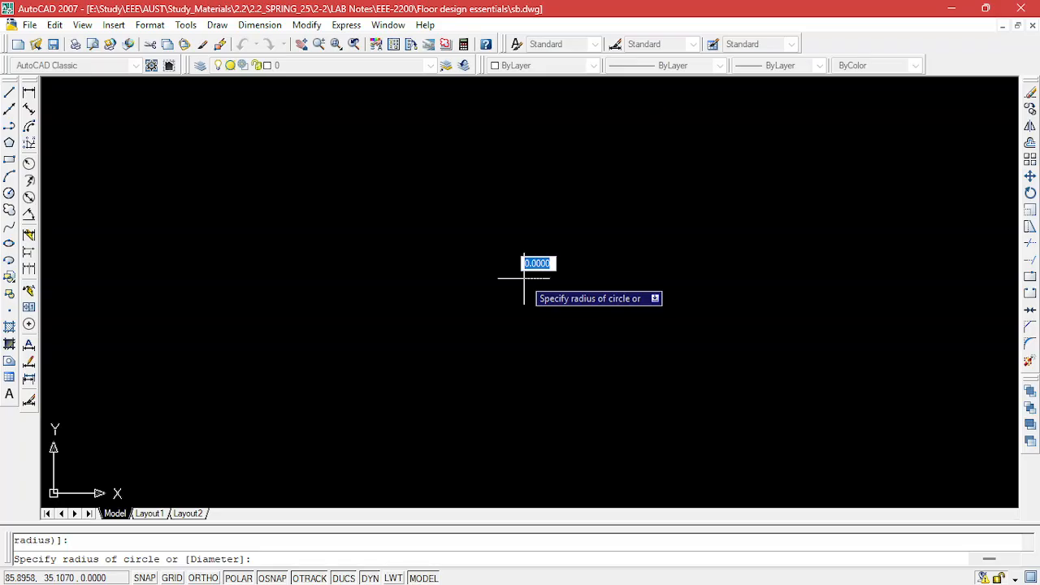
pyautogui.press('Return')
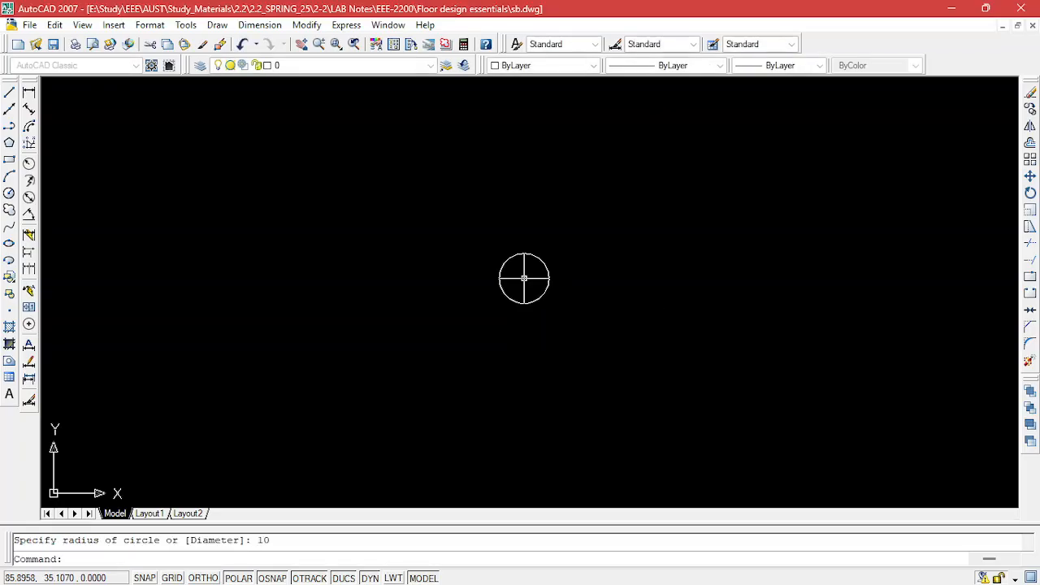
# Draw a 9-sided polygon centred on the circle, inscribed in circle with radius 10, with Ortho on.
pyautogui.scroll(3, 524, 277)
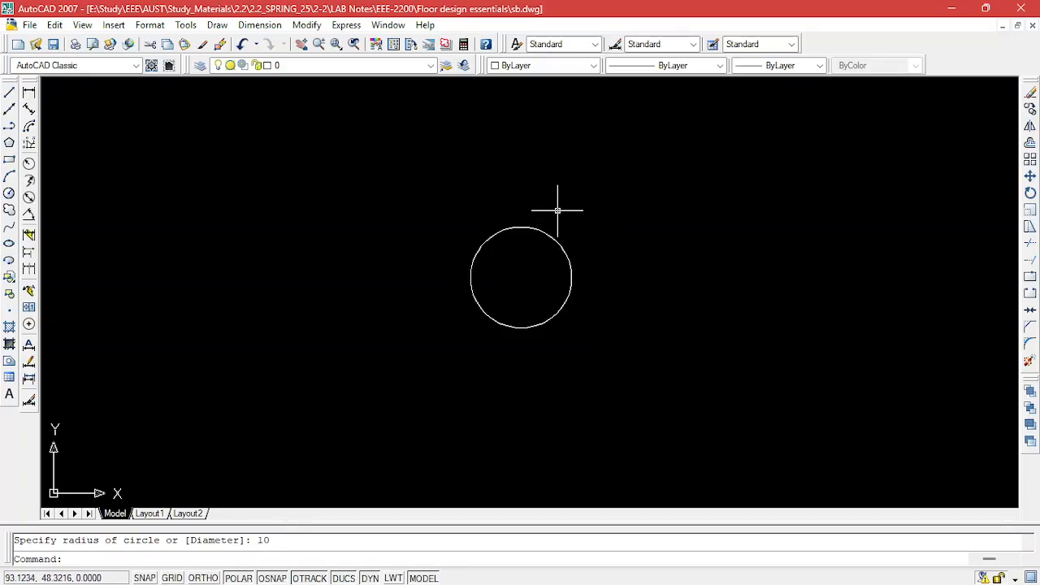
pyautogui.scroll(2, 557, 210)
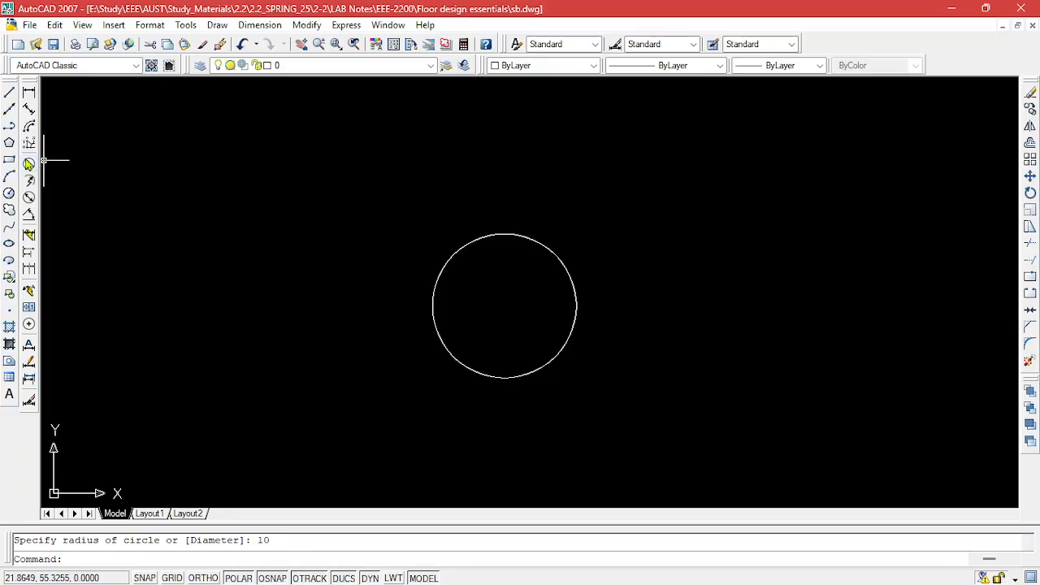
pyautogui.click(10, 144)
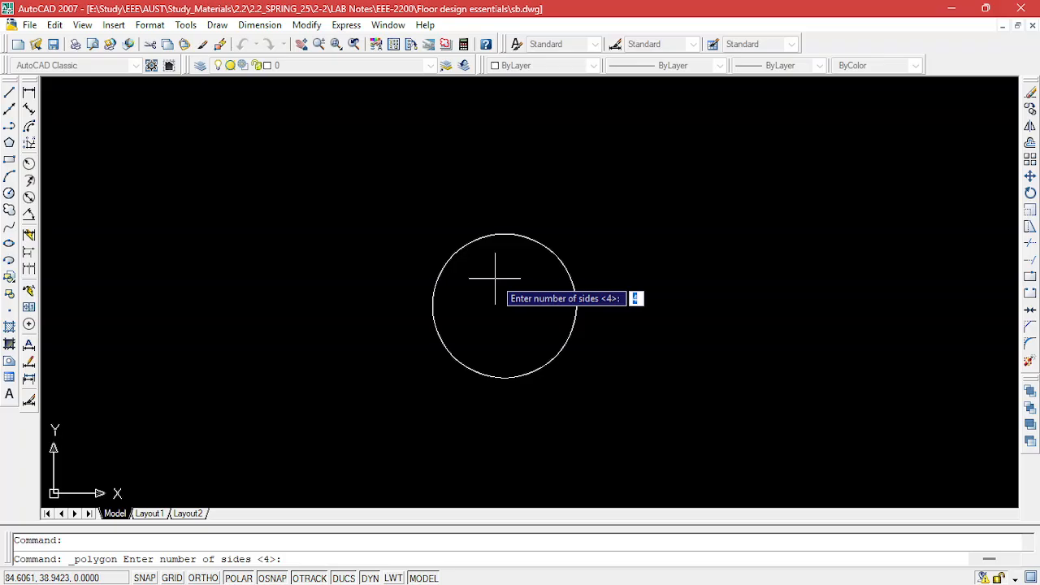
pyautogui.write('9')
pyautogui.press('Return')
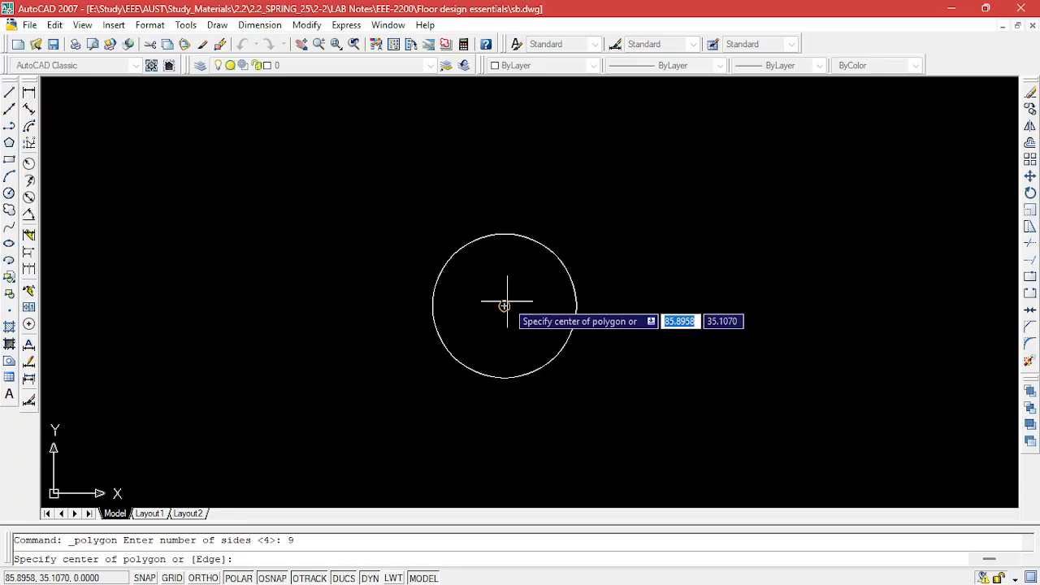
pyautogui.click(215, 578)
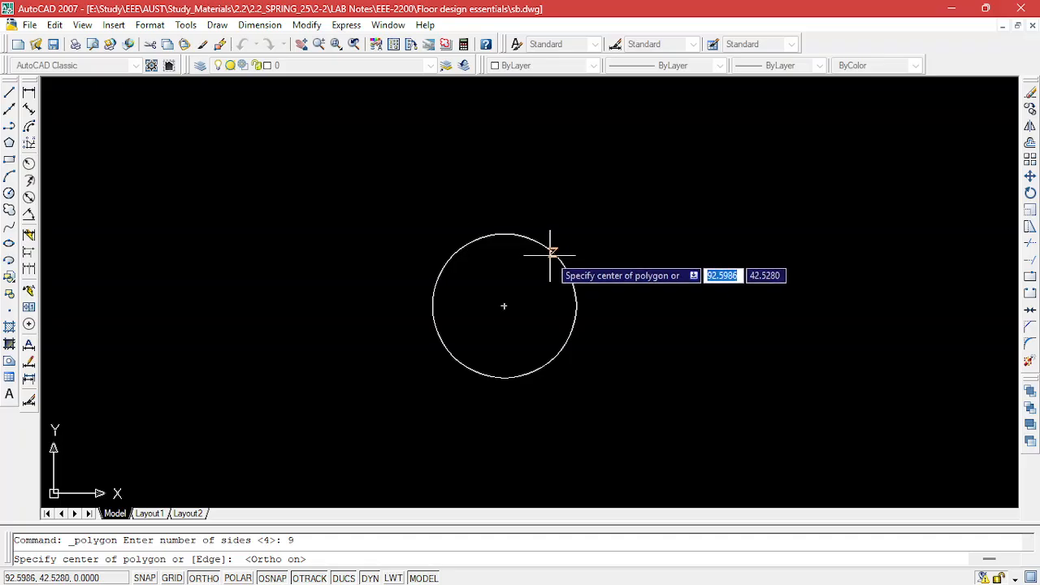
pyautogui.click(503, 306)
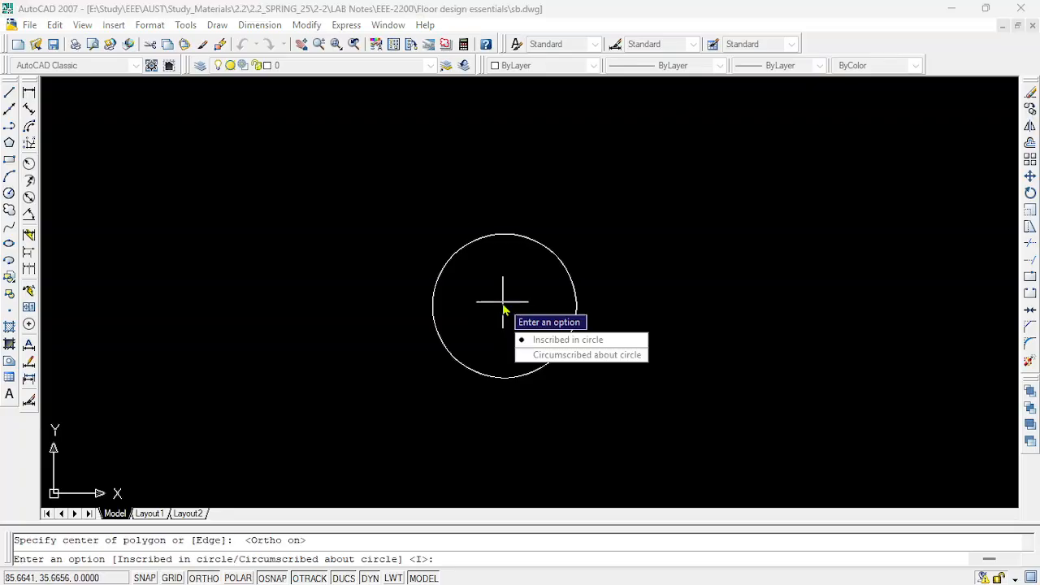
pyautogui.click(567, 342)
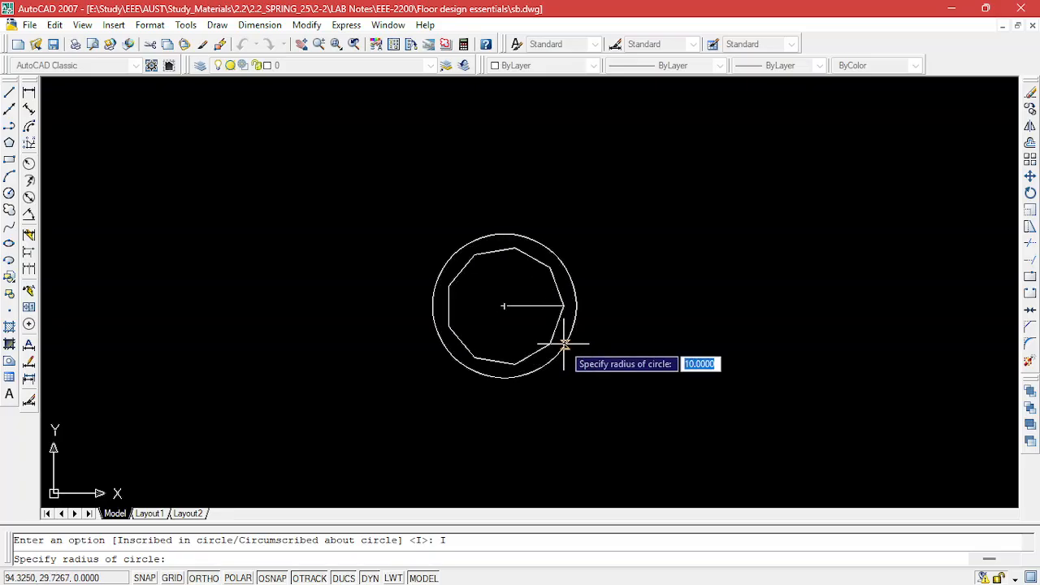
pyautogui.write('1')
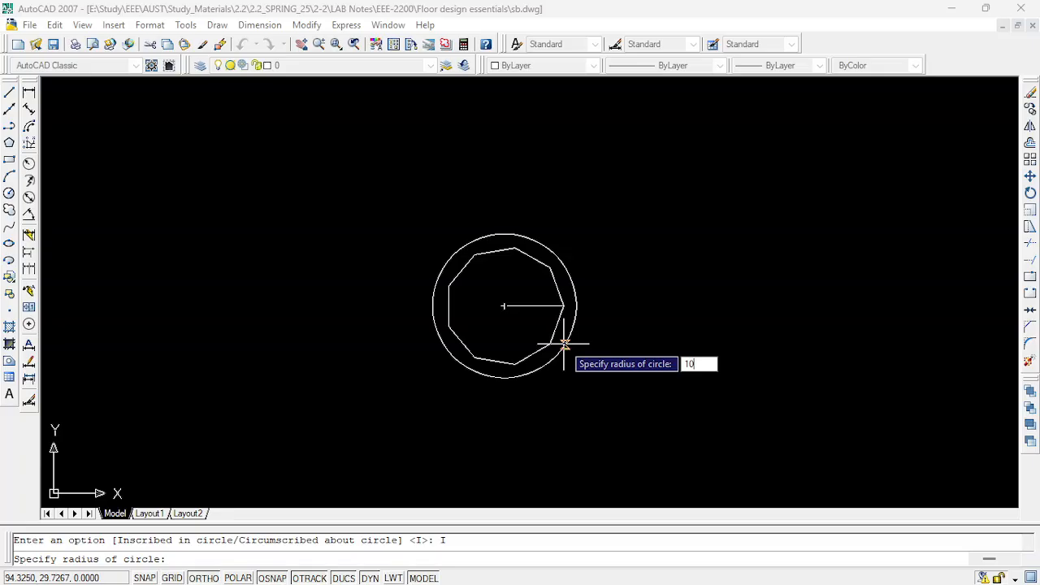
pyautogui.write('0')
pyautogui.press('Return')
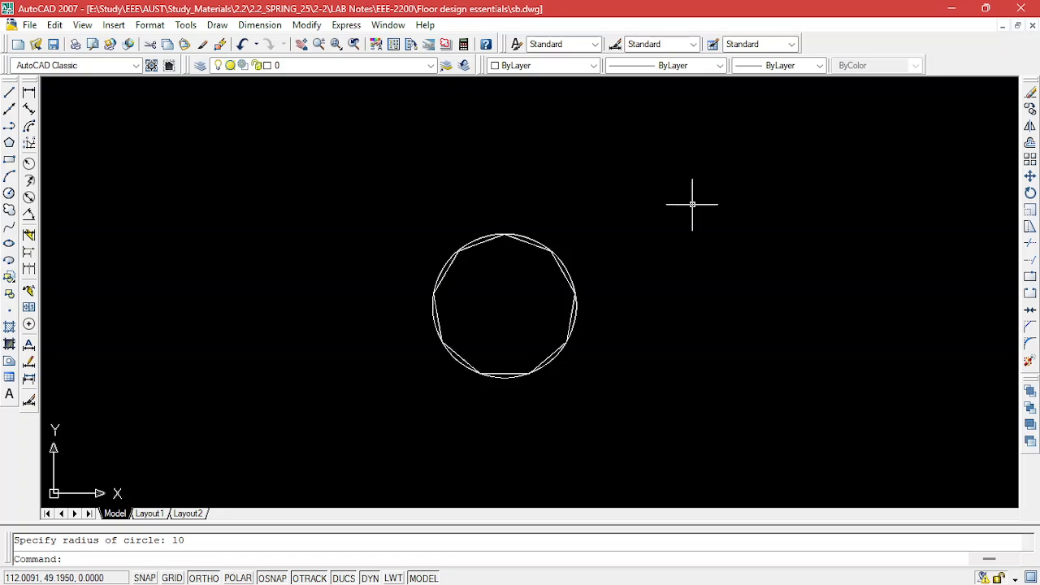
pyautogui.press('Escape')
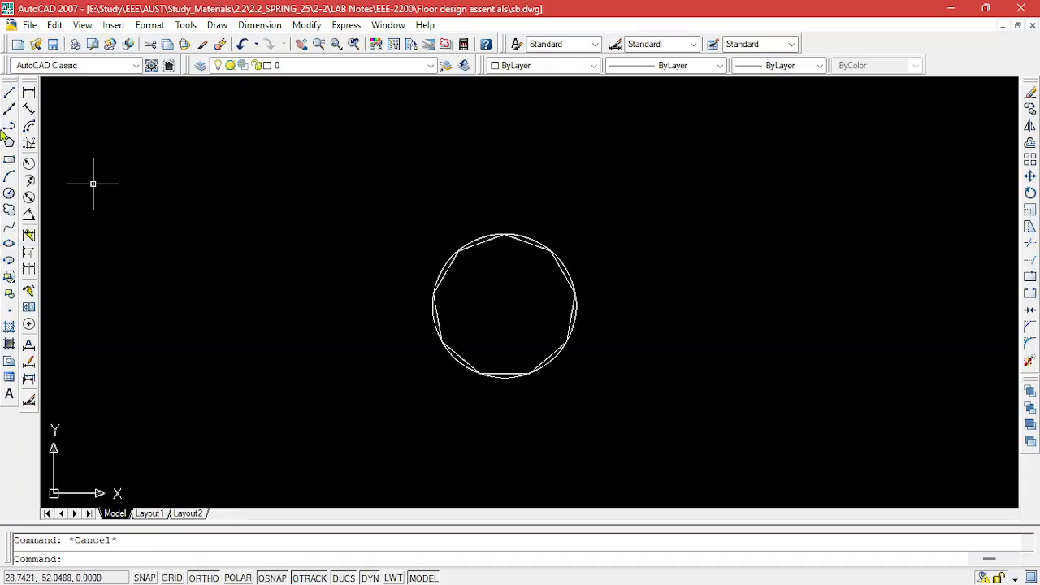
# Draw a vertical line about 4.5 units long upward from the polygon's top vertex.
pyautogui.click(10, 92)
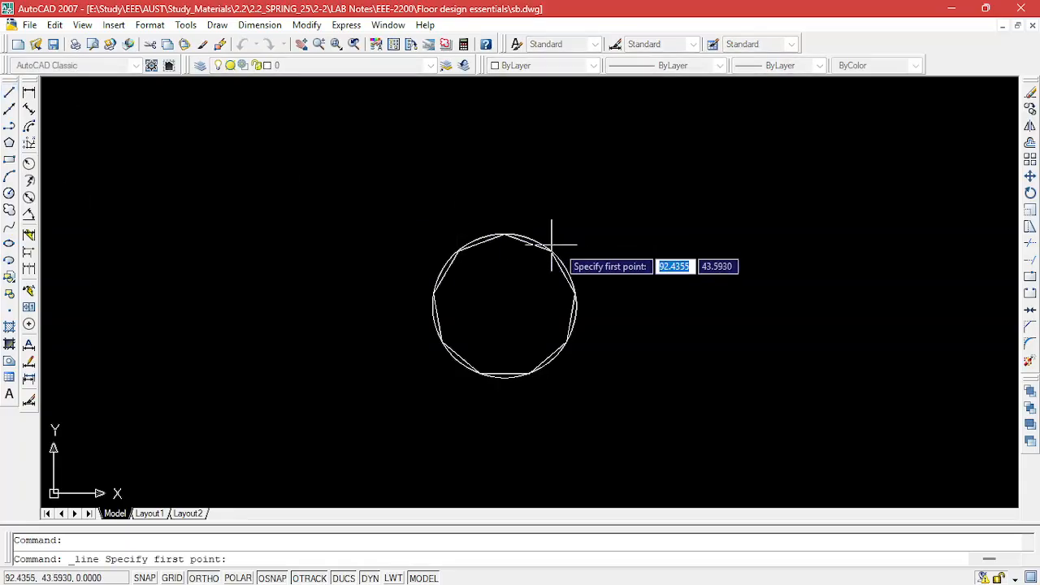
pyautogui.click(504, 234)
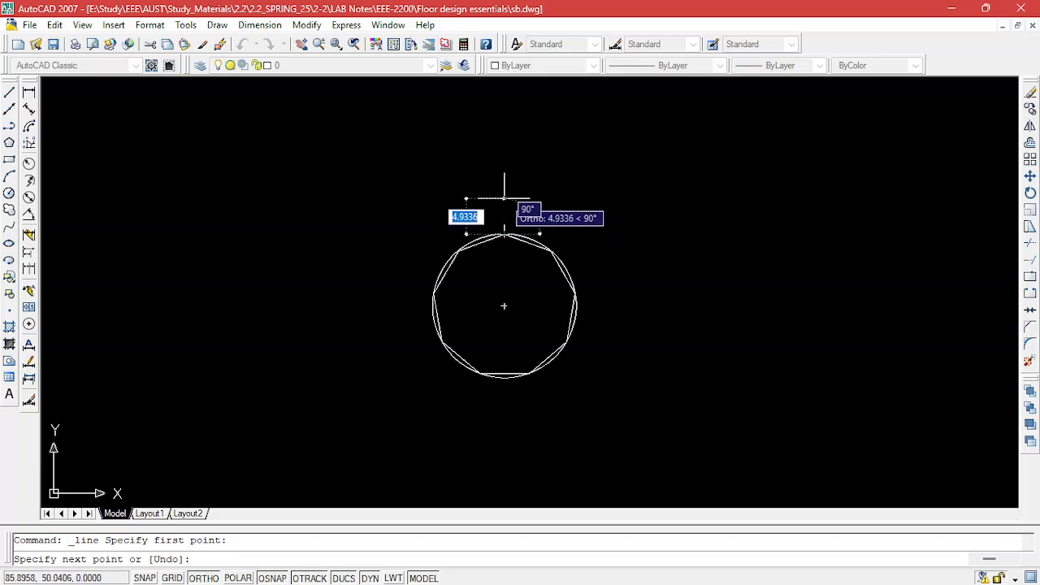
pyautogui.click(504, 201)
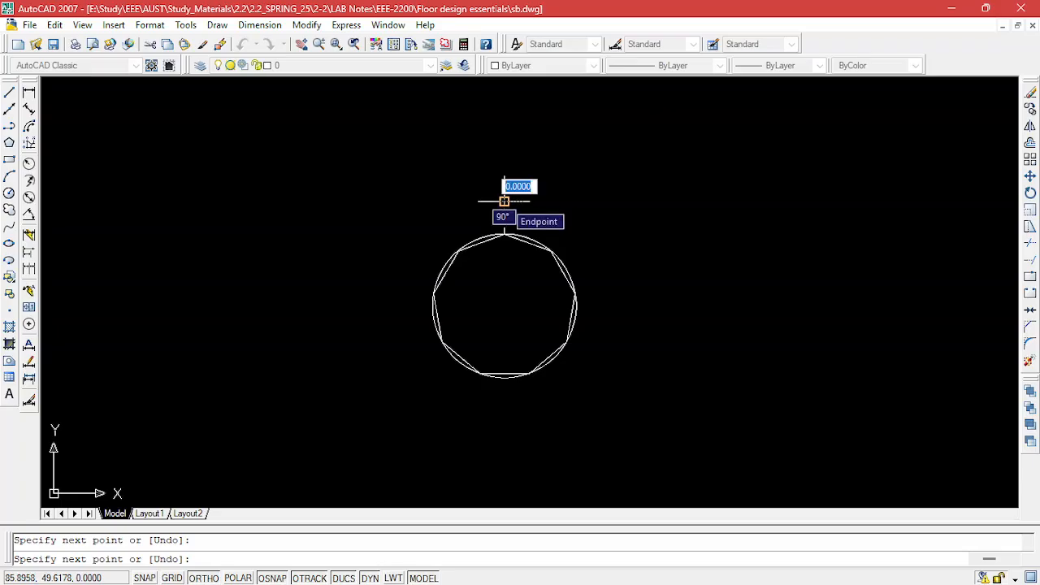
pyautogui.press('Escape')
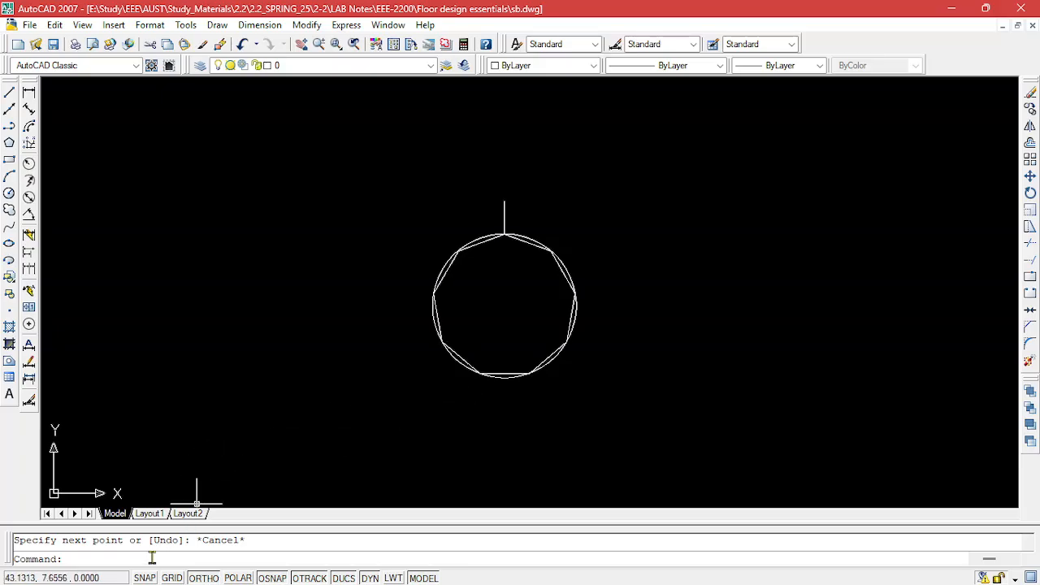
# With Polar tracking on, draw the blade's right half from the stem's upper end: about 4.6 units down-right, then about 24.4 units upward at 95°.
pyautogui.click(243, 578)
pyautogui.scroll(-2, 622, 174)
pyautogui.scroll(4, 629, 127)
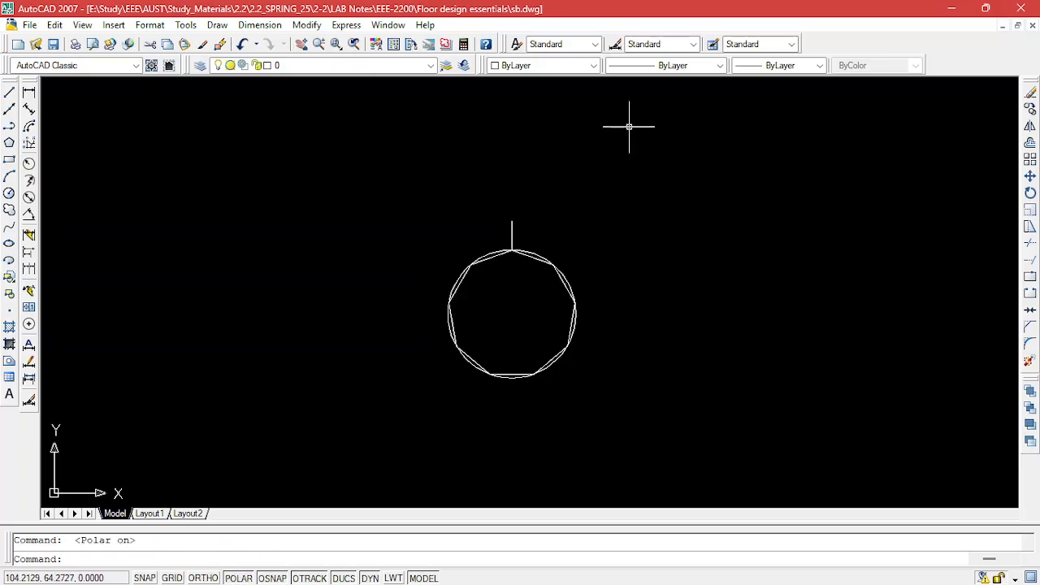
pyautogui.scroll(-3, 582, 165)
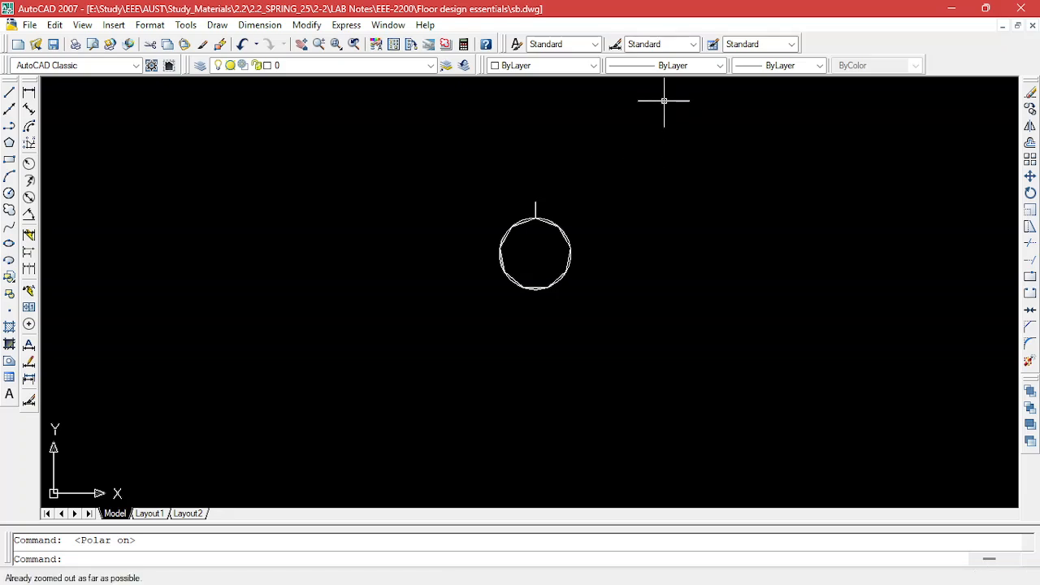
pyautogui.scroll(4, 665, 96)
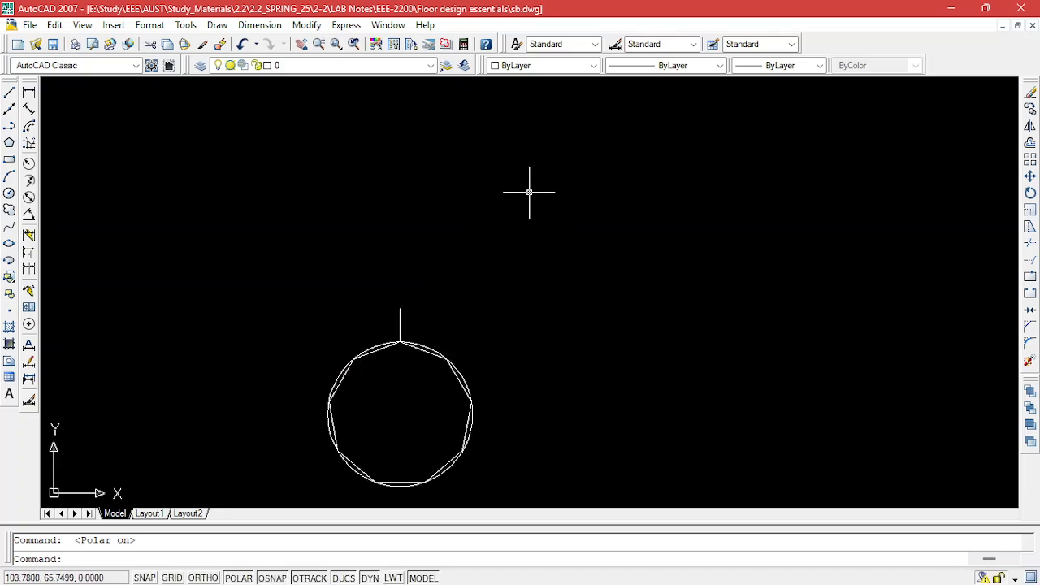
pyautogui.click(9, 92)
pyautogui.click(400, 309)
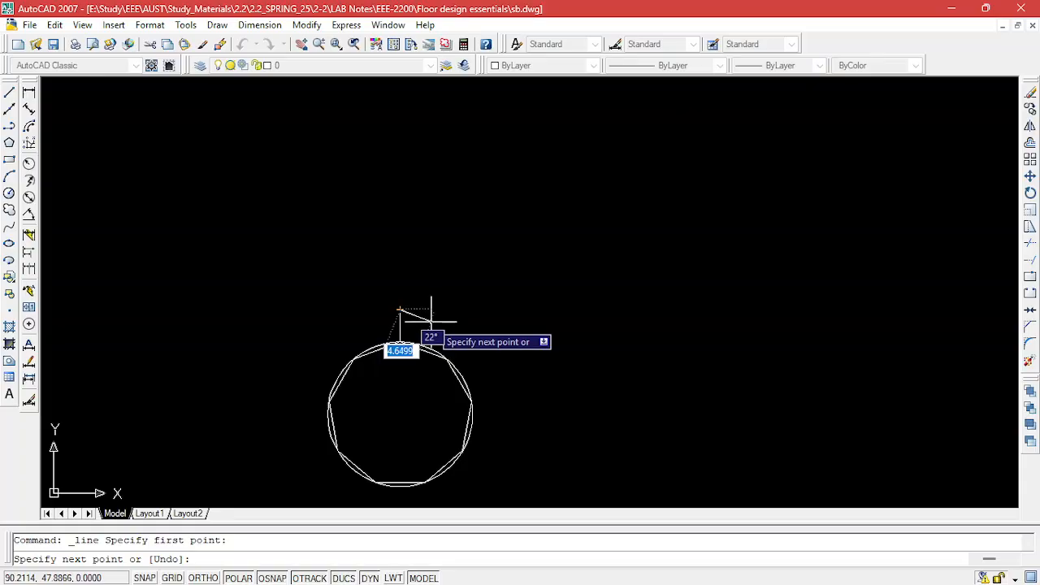
pyautogui.click(430, 323)
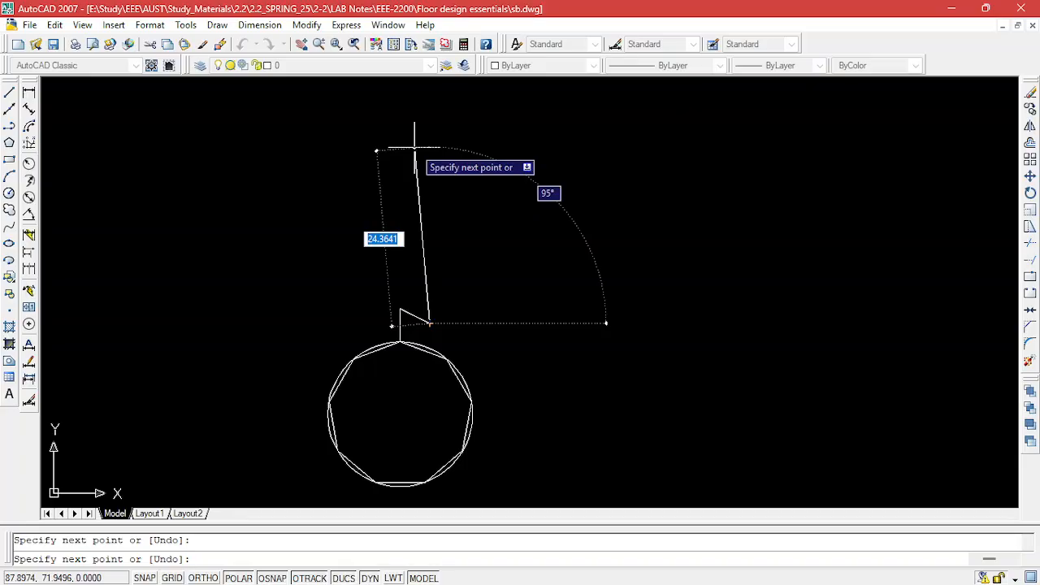
pyautogui.click(414, 148)
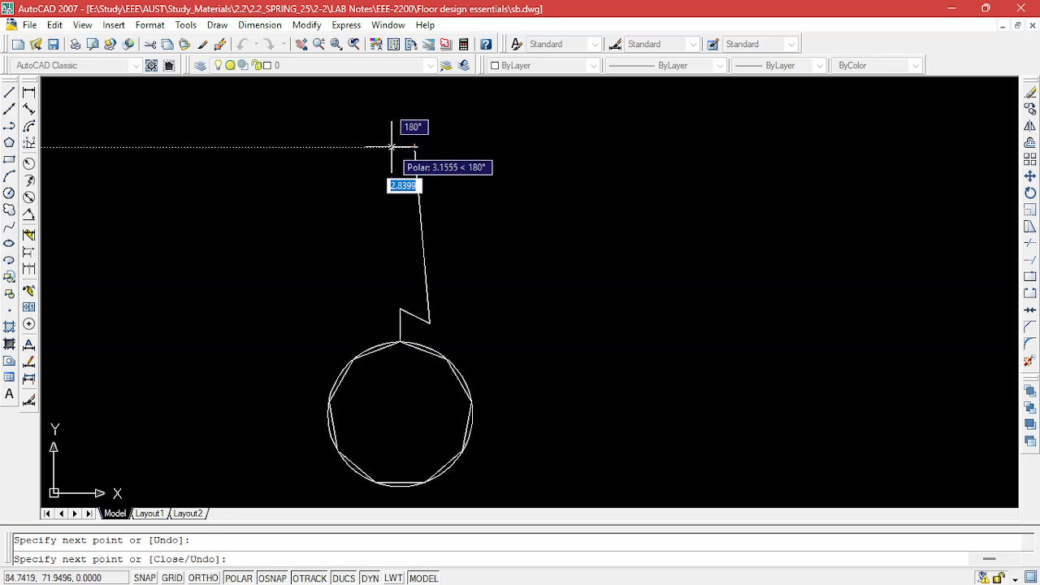
# With Ortho on, add the blade's tip as a horizontal line about 2 units long leftward, ending directly above the stem, and finish the line.
pyautogui.click(388, 147)
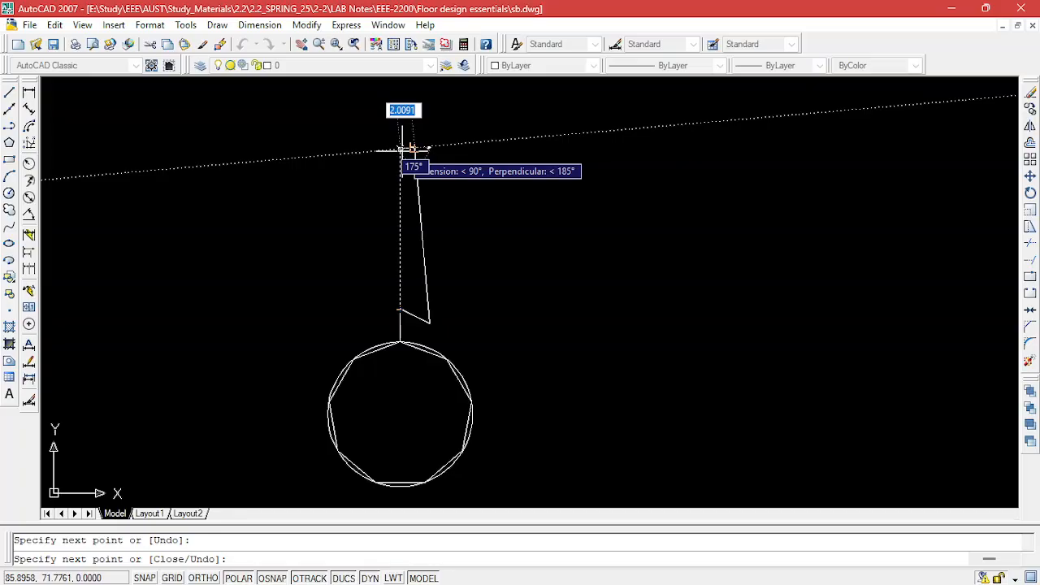
pyautogui.click(413, 149)
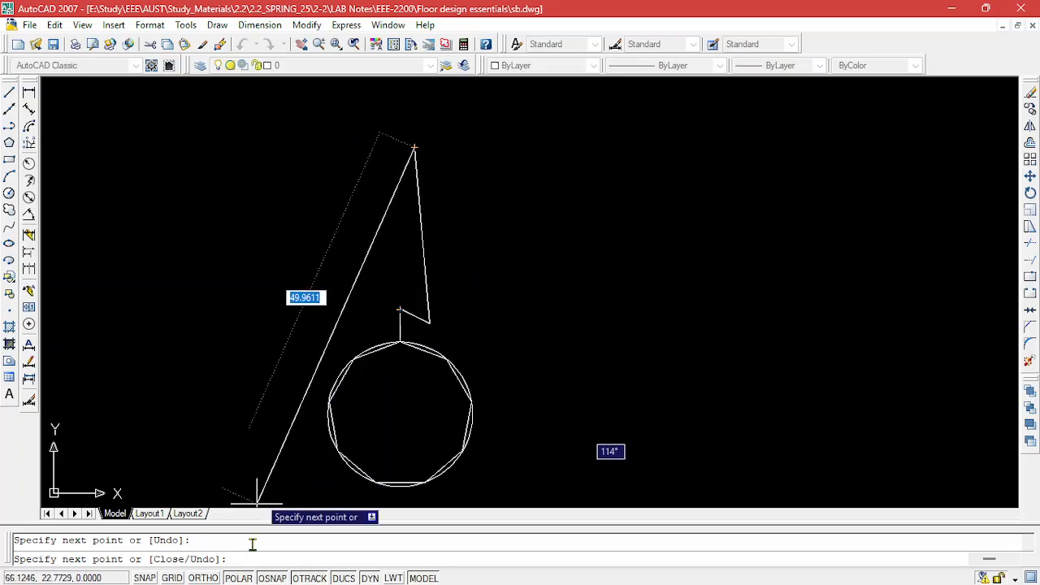
pyautogui.click(203, 577)
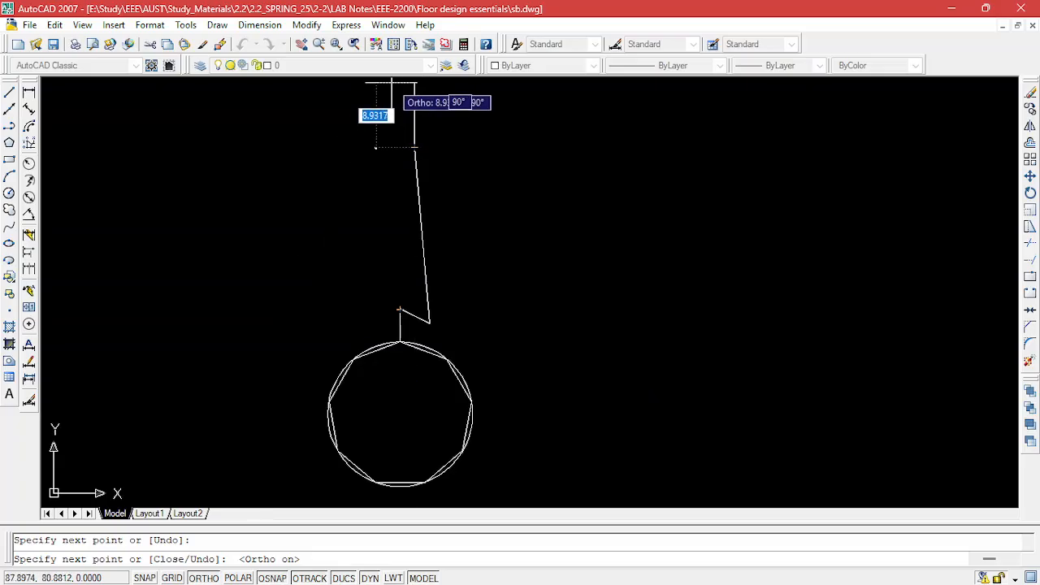
pyautogui.click(399, 147)
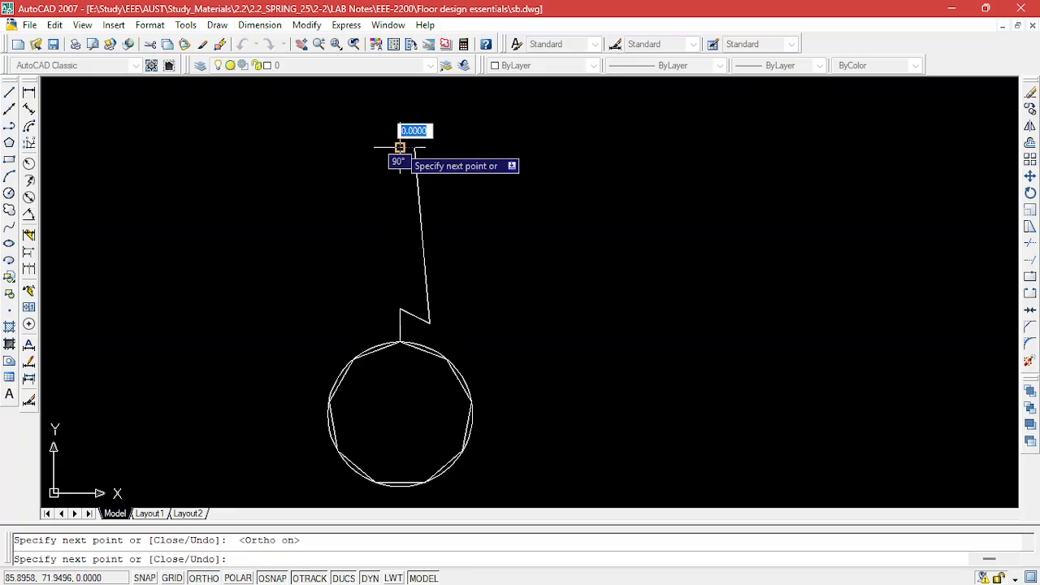
pyautogui.press('Escape')
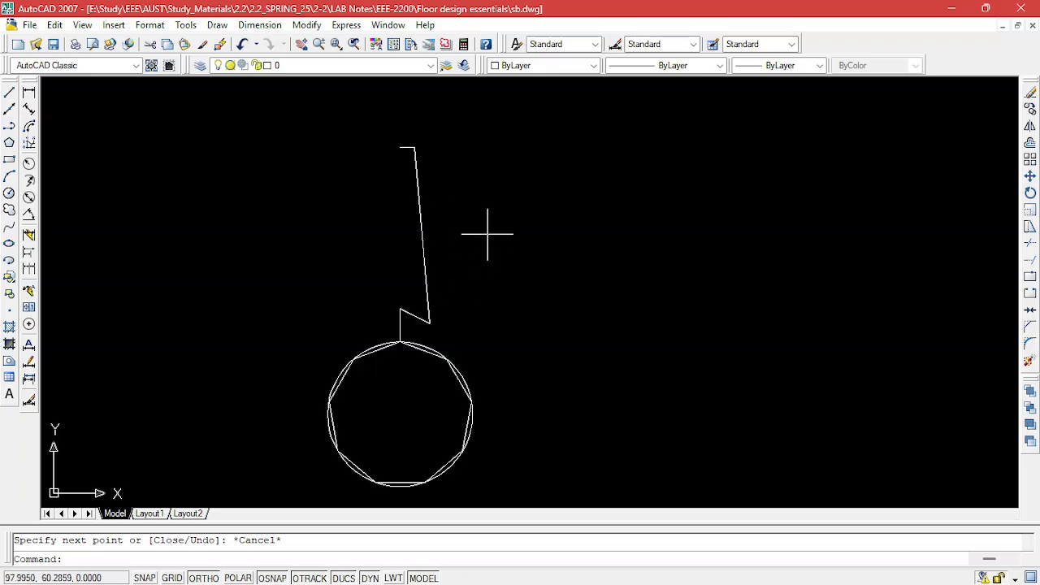
# Mirror the half blade and stem about the vertical axis through the blade tip's left end and the stem's upper end, keeping the source objects.
pyautogui.click(449, 135)
pyautogui.click(380, 330)
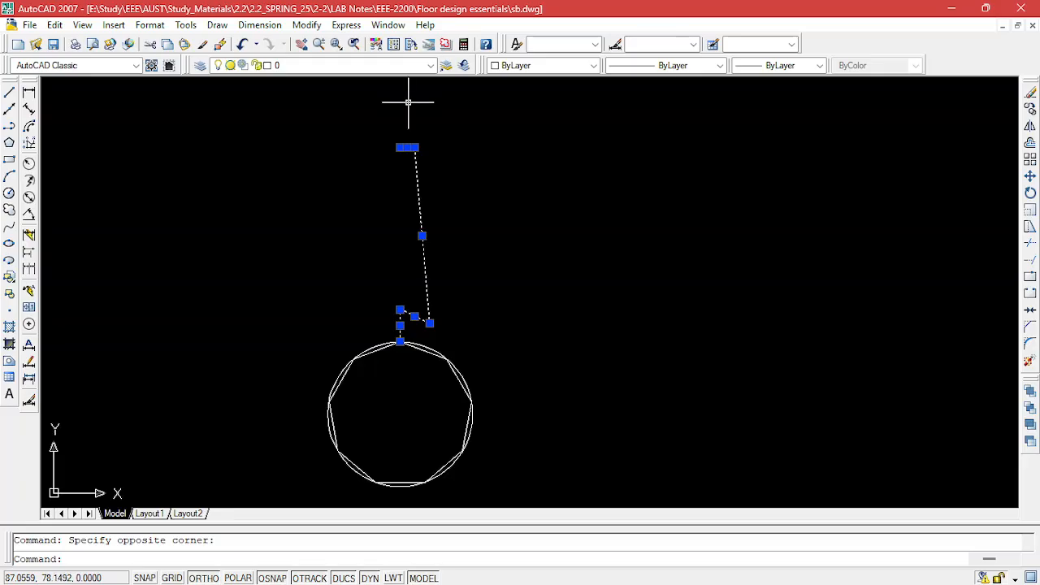
pyautogui.write('m')
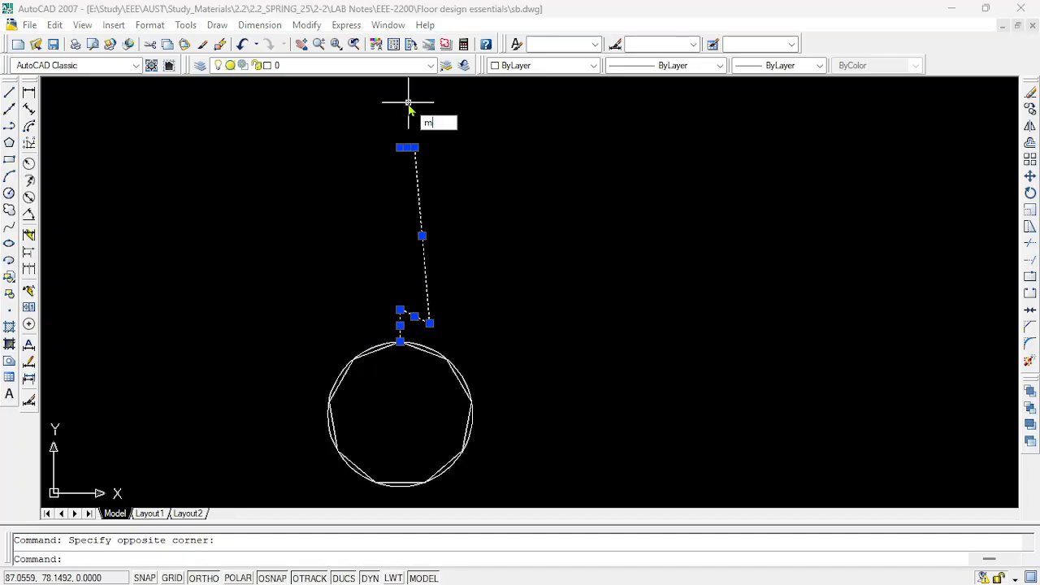
pyautogui.write('i')
pyautogui.press('Return')
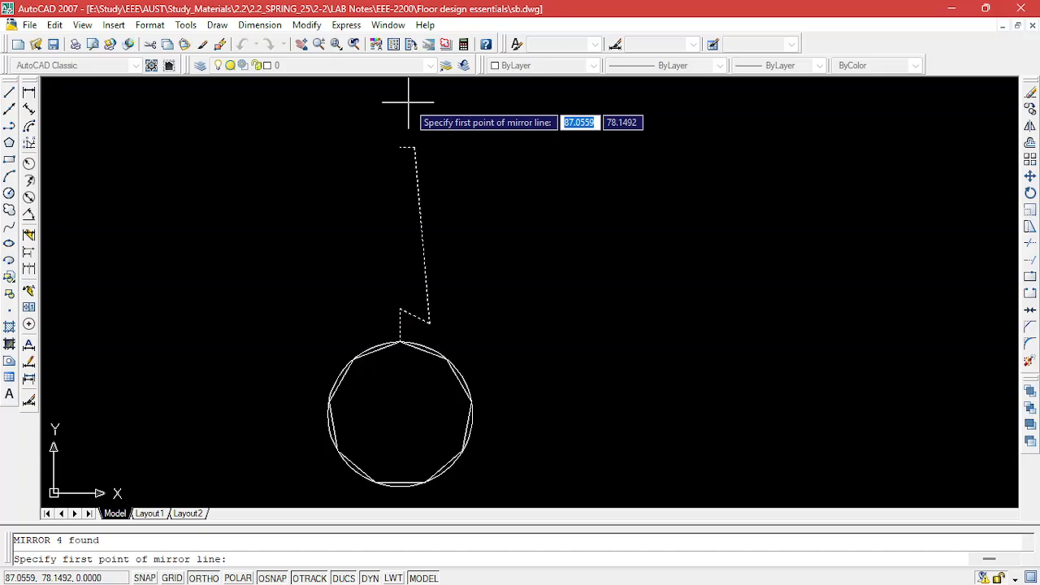
pyautogui.click(399, 147)
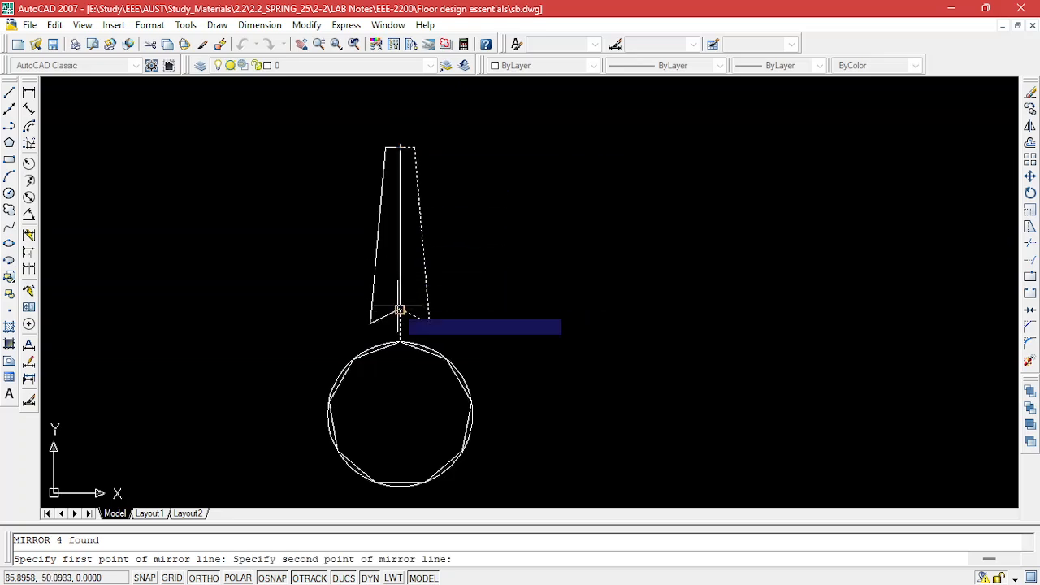
pyautogui.click(398, 308)
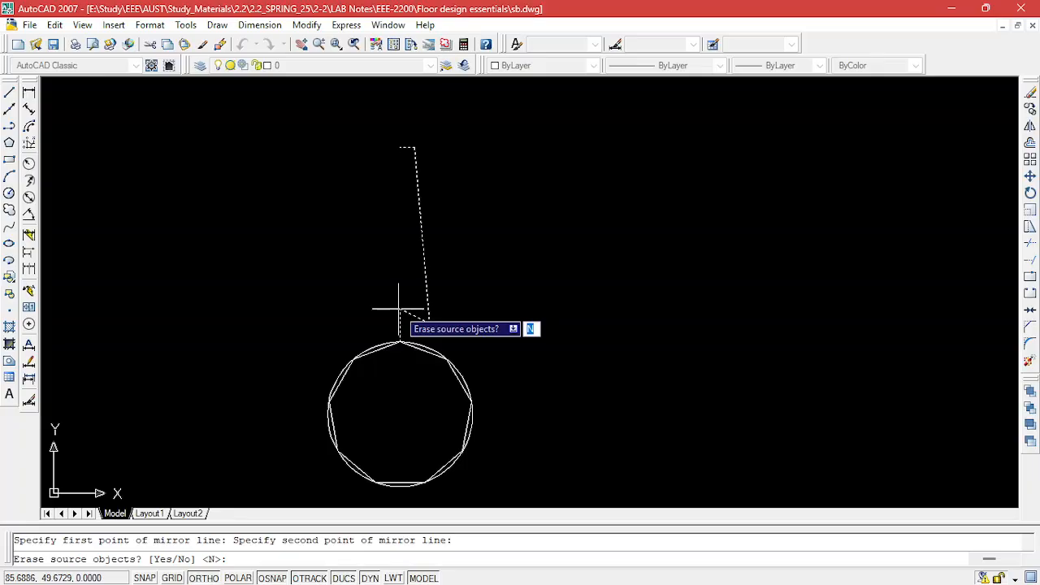
pyautogui.press('Return')
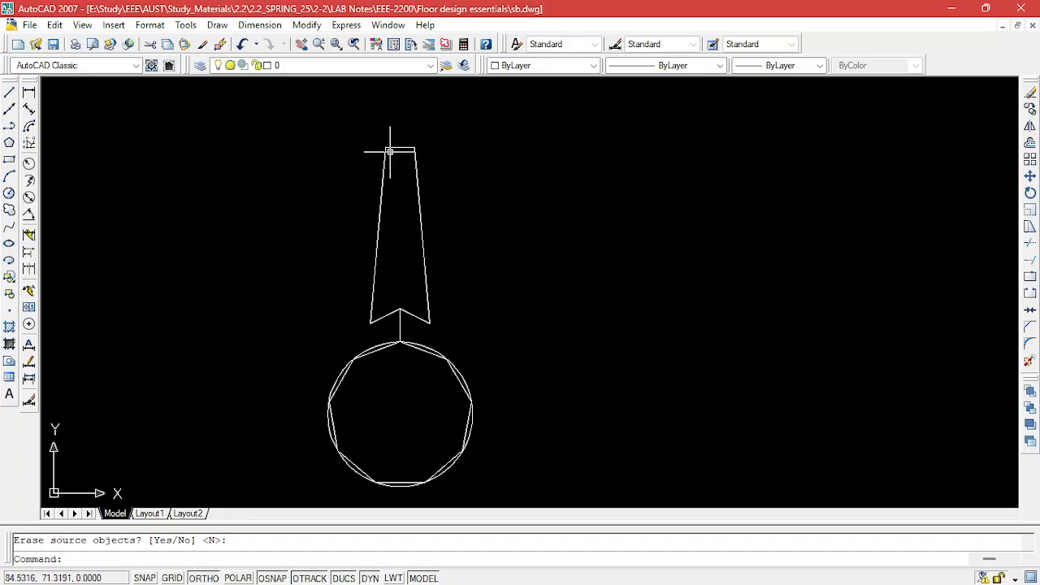
pyautogui.click(456, 346)
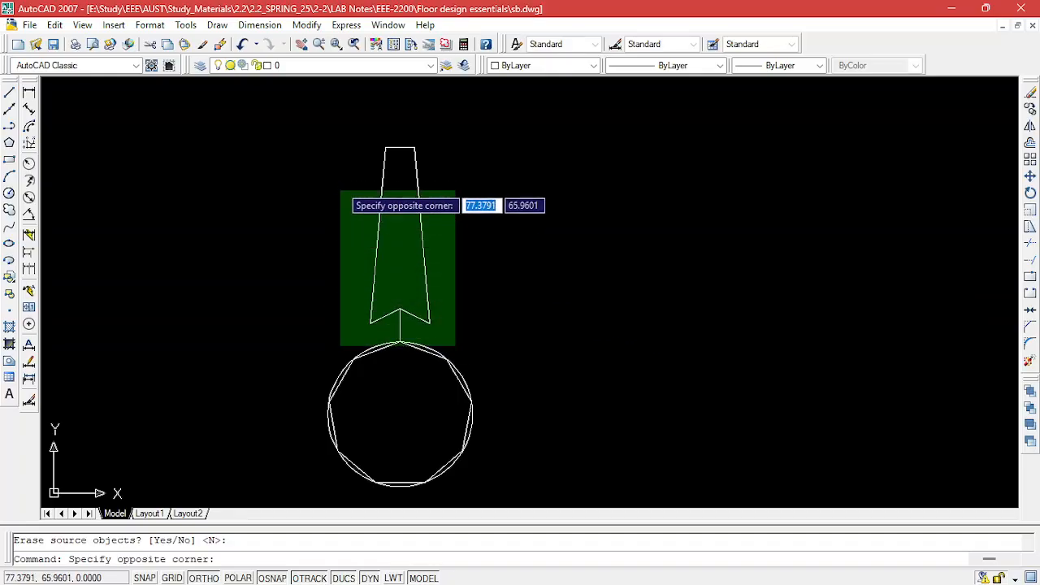
pyautogui.click(349, 140)
pyautogui.click(566, 233)
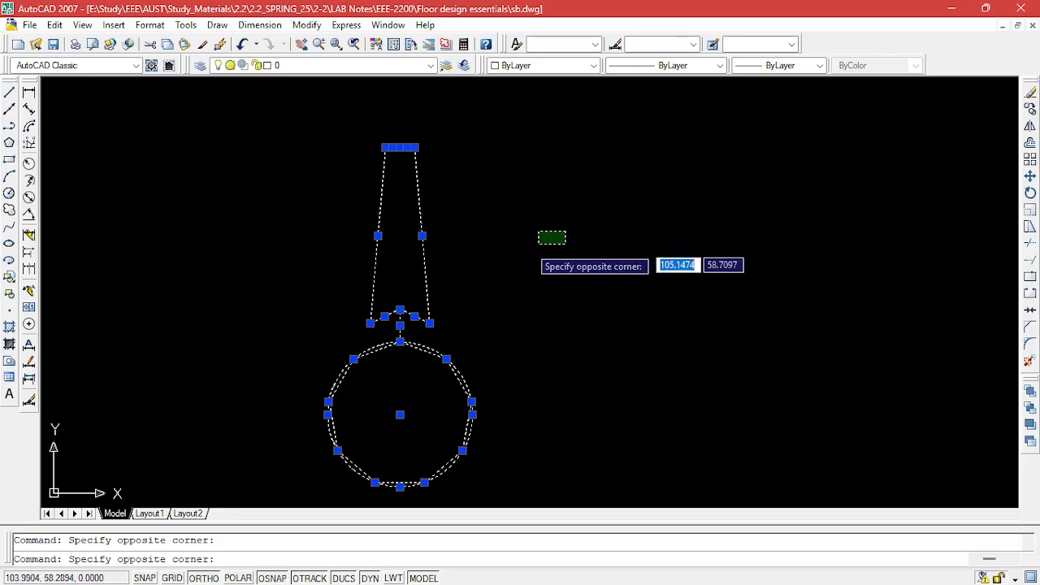
pyautogui.press('Escape')
pyautogui.press('Escape')
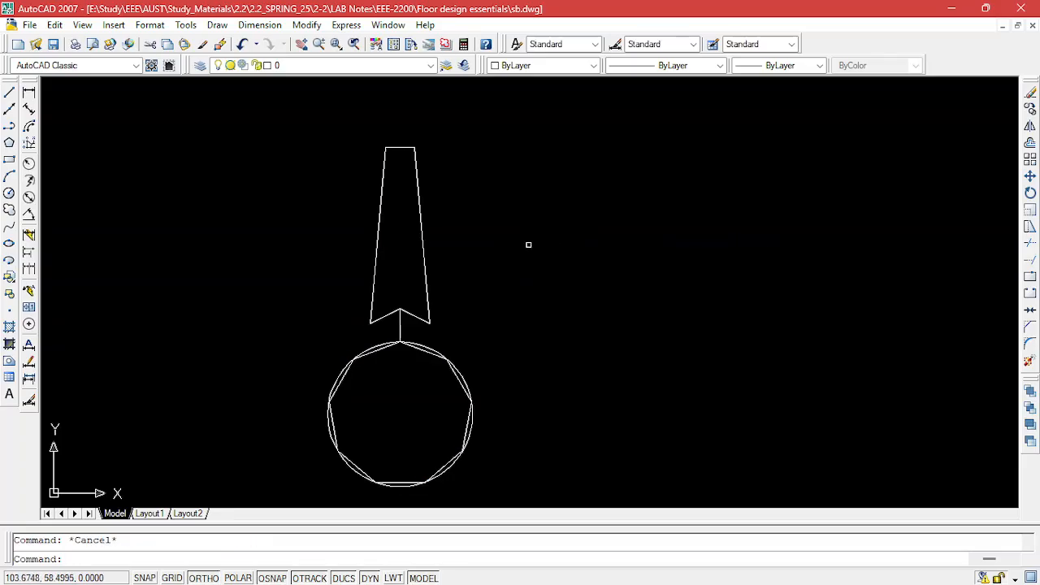
# Create a polar array of the whole blade, including its tip and stem, with 3 items filling 360° around the circle's center.
pyautogui.click(501, 242)
pyautogui.click(345, 320)
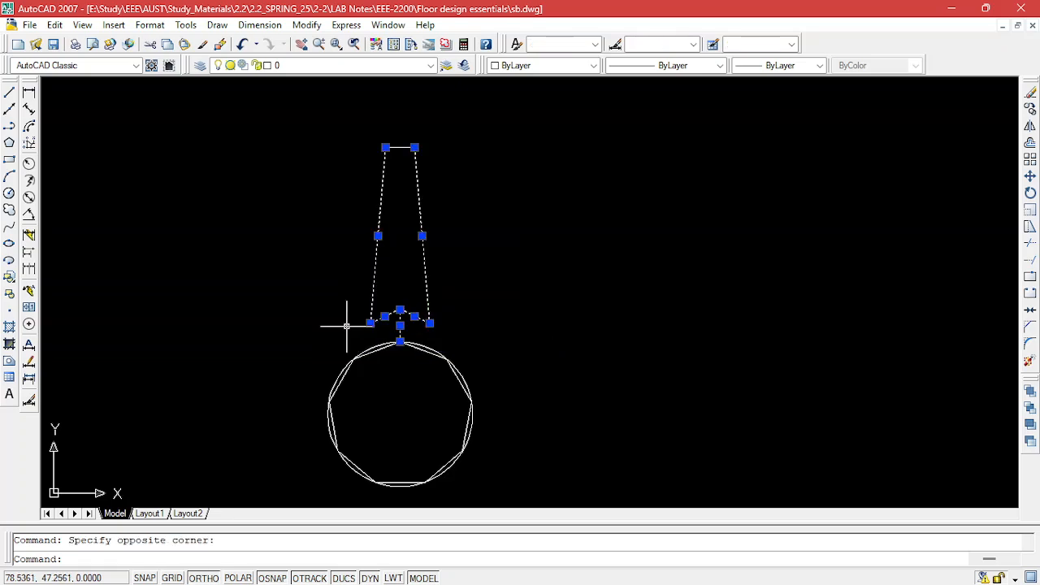
pyautogui.click(536, 170)
pyautogui.press('Escape')
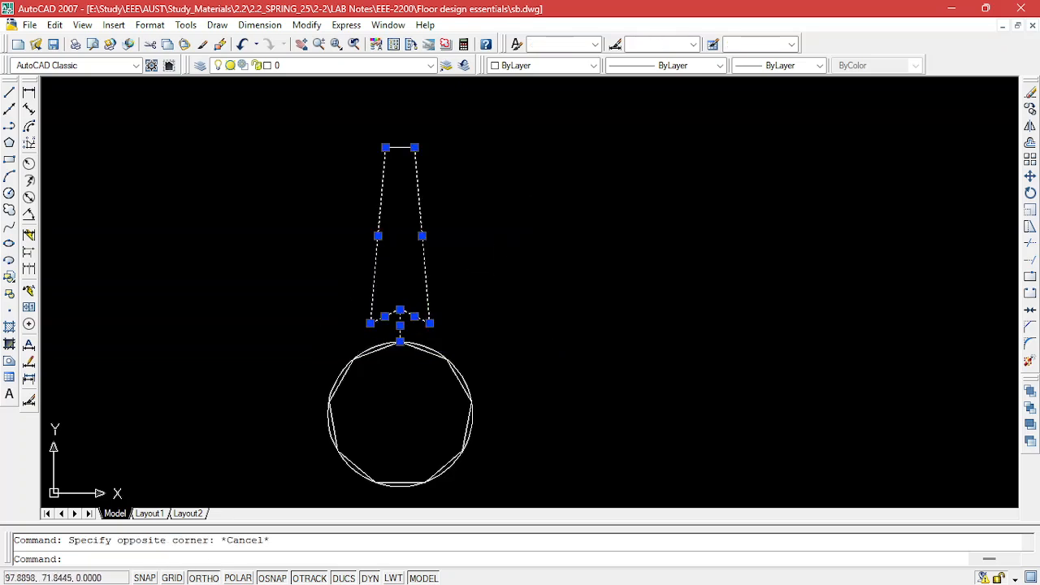
pyautogui.click(368, 111)
pyautogui.press('Escape')
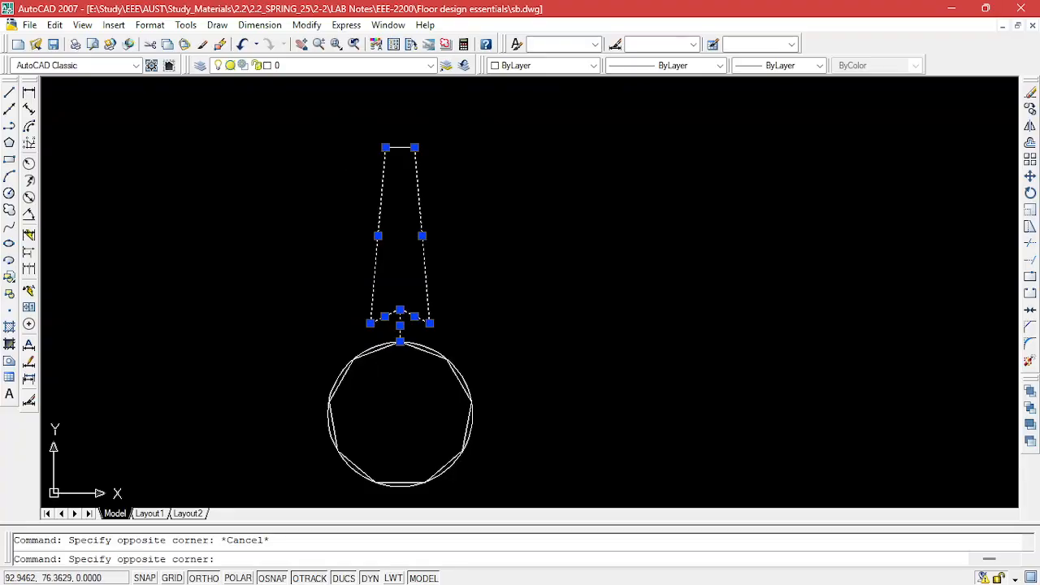
pyautogui.click(451, 116)
pyautogui.click(367, 325)
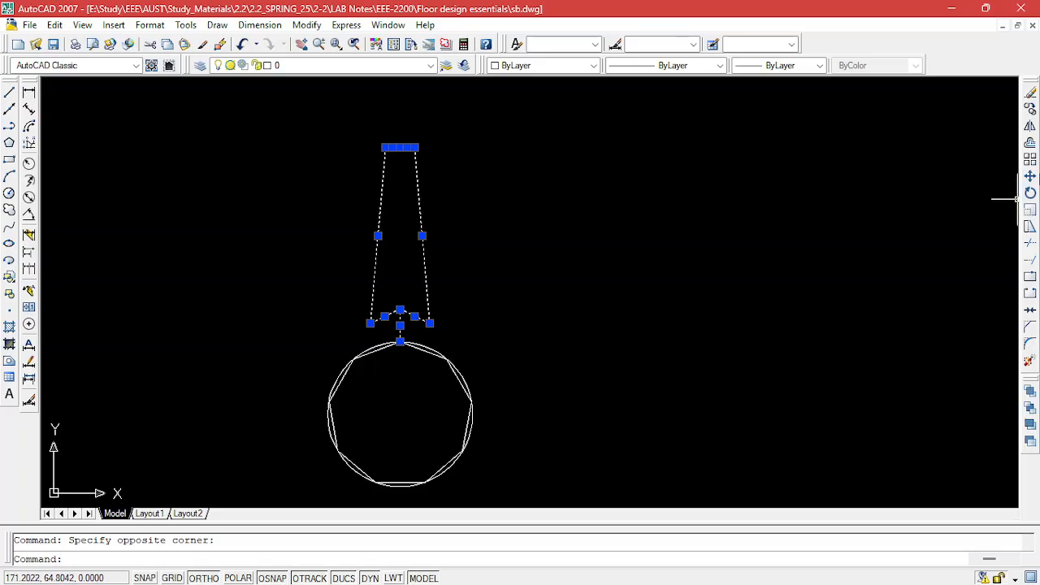
pyautogui.click(1031, 162)
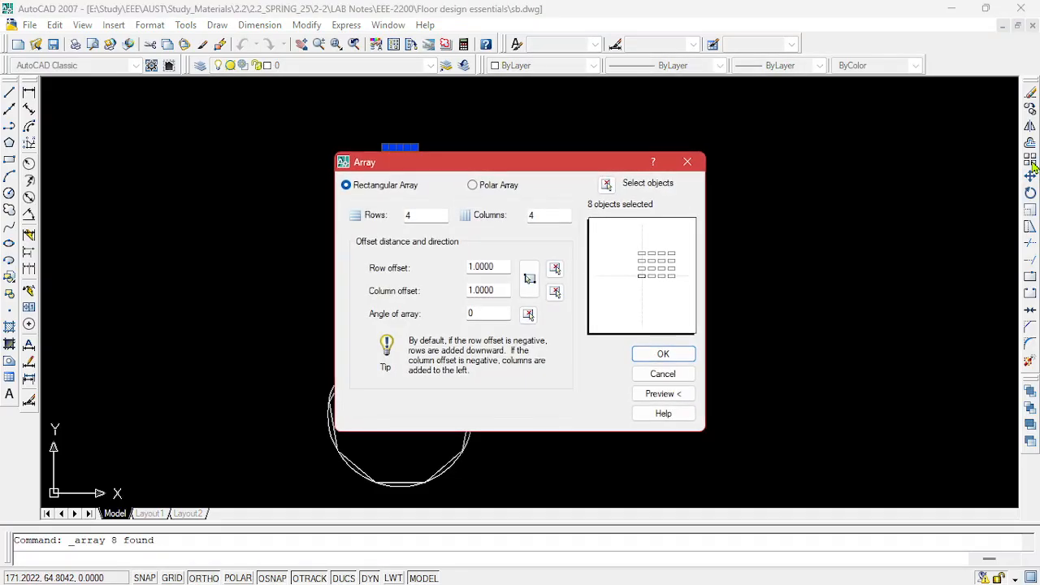
pyautogui.moveTo(542, 163); pyautogui.dragTo(797, 128)
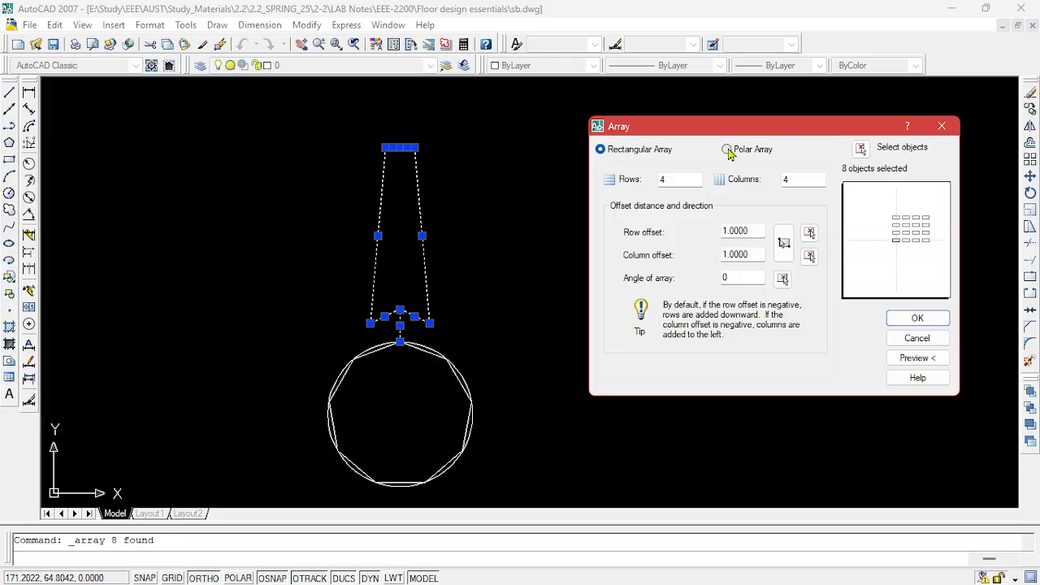
pyautogui.click(727, 150)
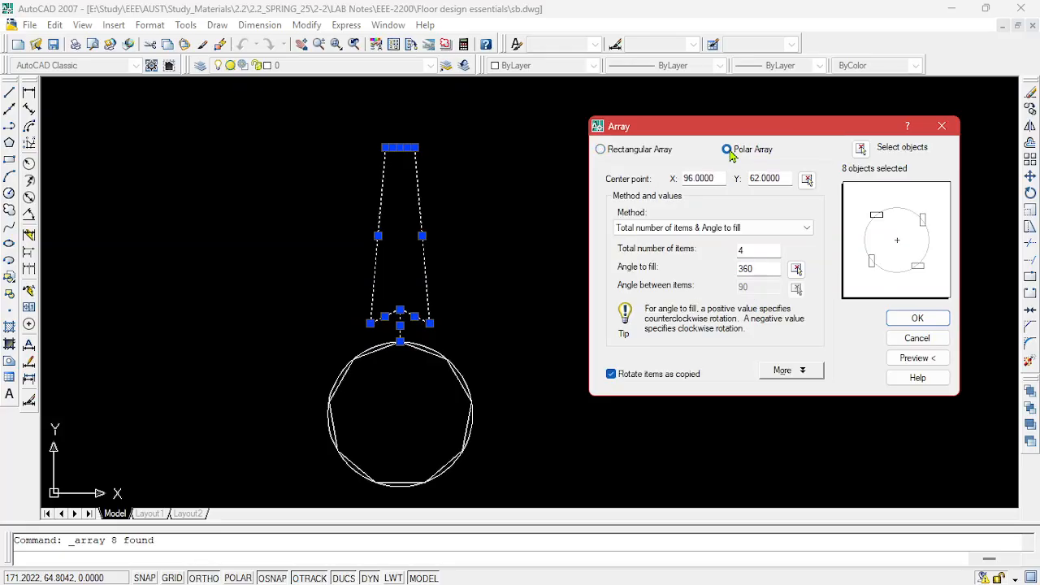
pyautogui.click(808, 182)
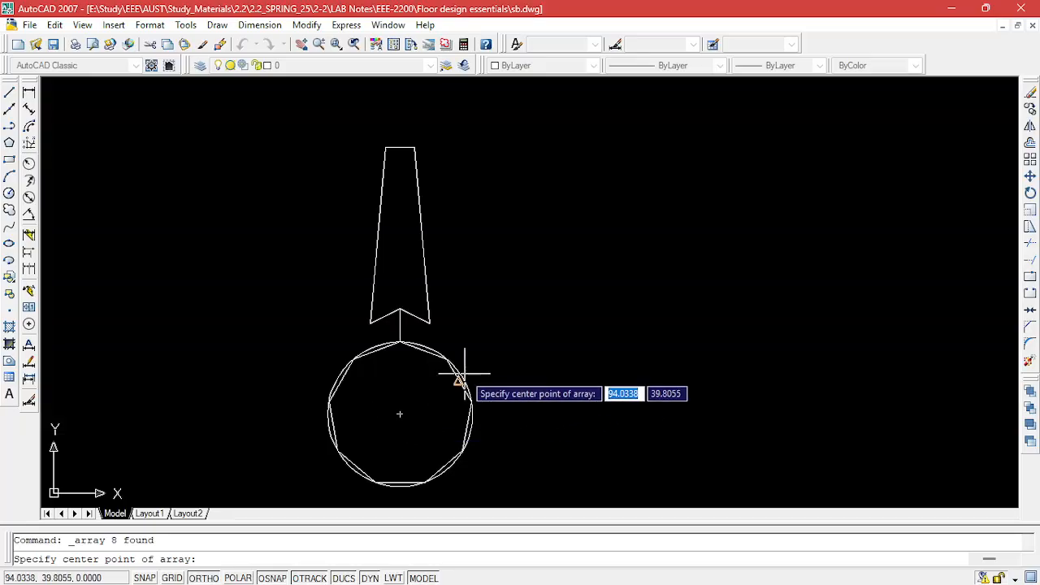
pyautogui.click(399, 413)
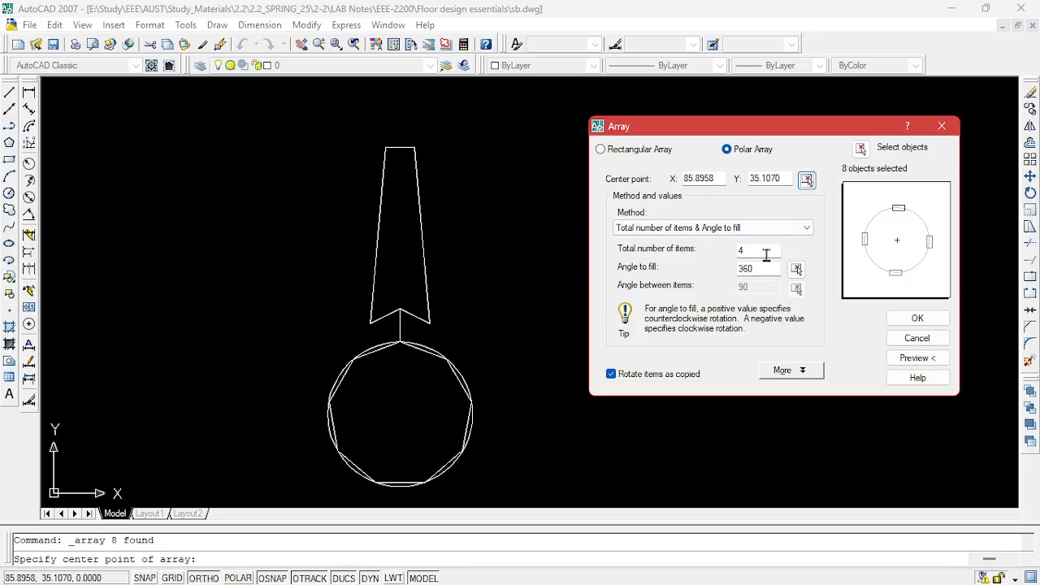
pyautogui.doubleClick(765, 254)
pyautogui.write('3')
pyautogui.click(916, 317)
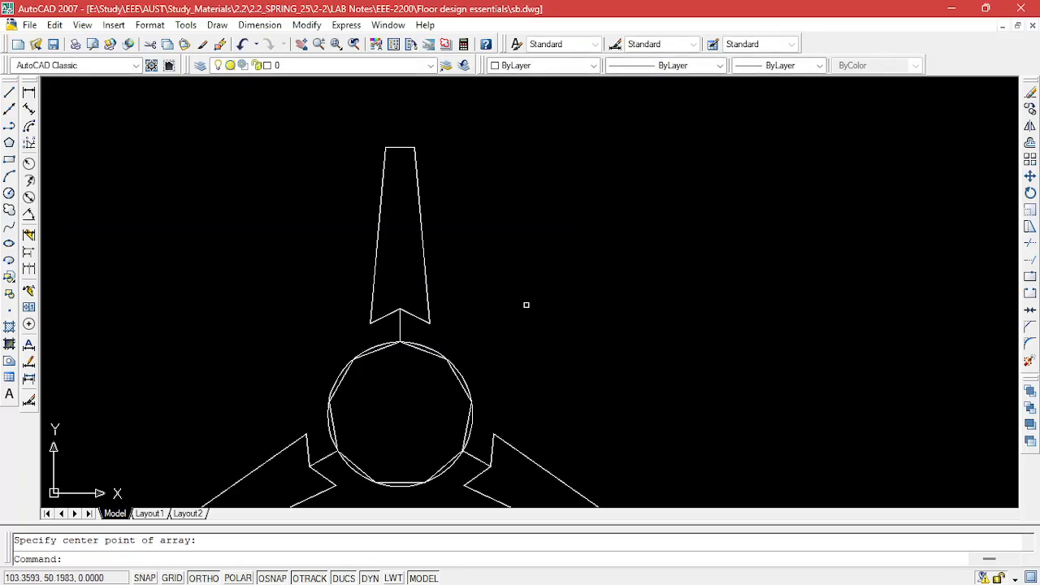
# Erase the circle around the fan's nine-sided hub, keeping the polygon and the three blades.
pyautogui.scroll(-3, 507, 297)
pyautogui.scroll(2, 515, 297)
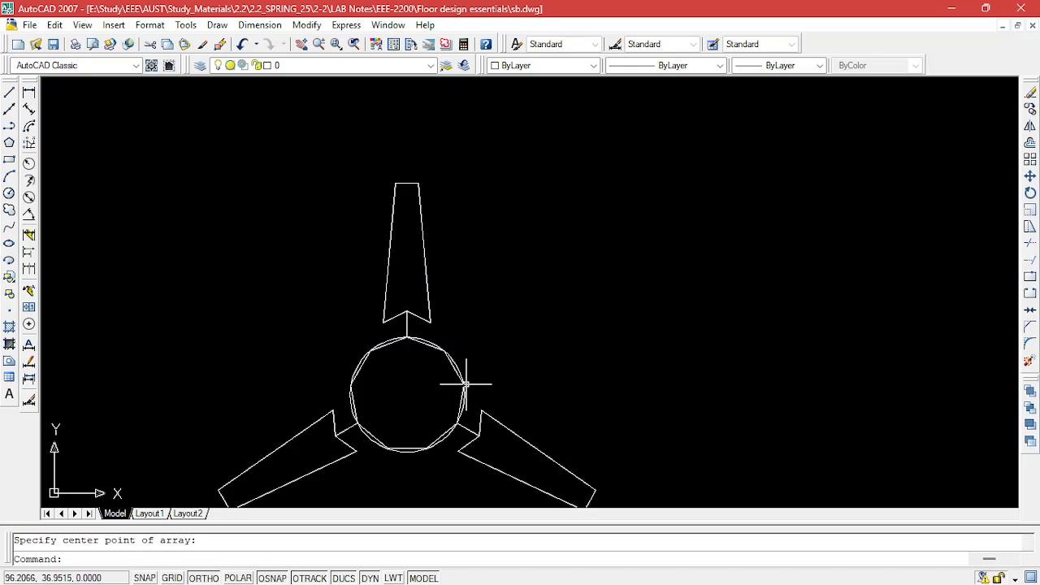
pyautogui.write('z')
pyautogui.press('Return')
pyautogui.write('p')
pyautogui.press('Return')
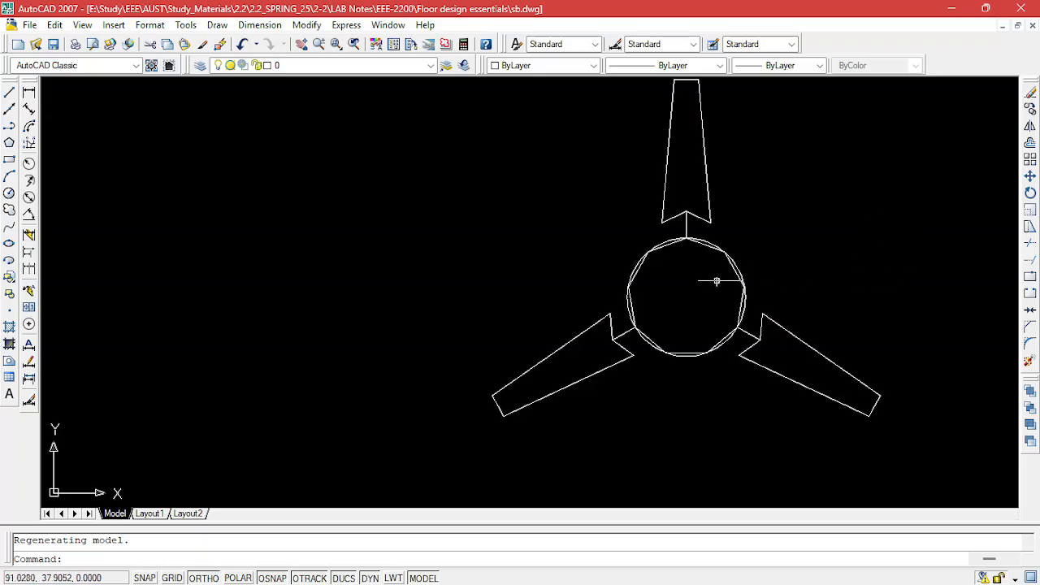
pyautogui.press('Escape')
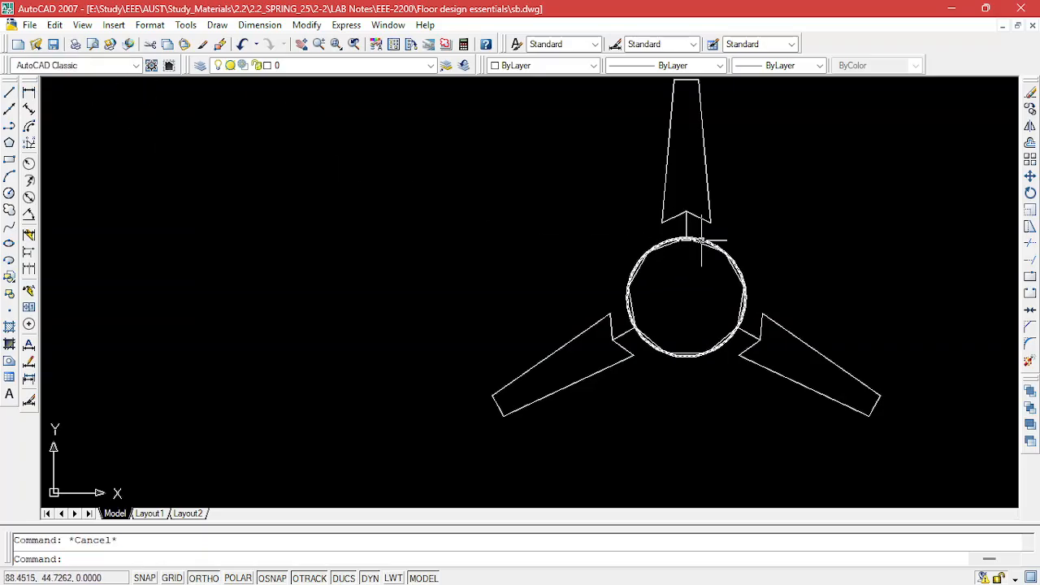
pyautogui.click(704, 240)
pyautogui.press('Delete')
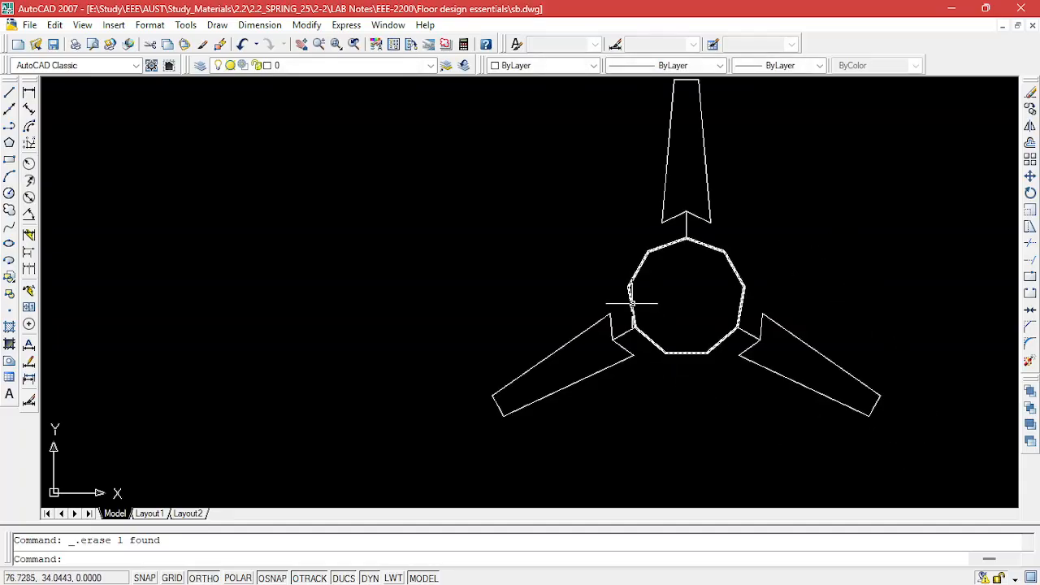
pyautogui.click(882, 106)
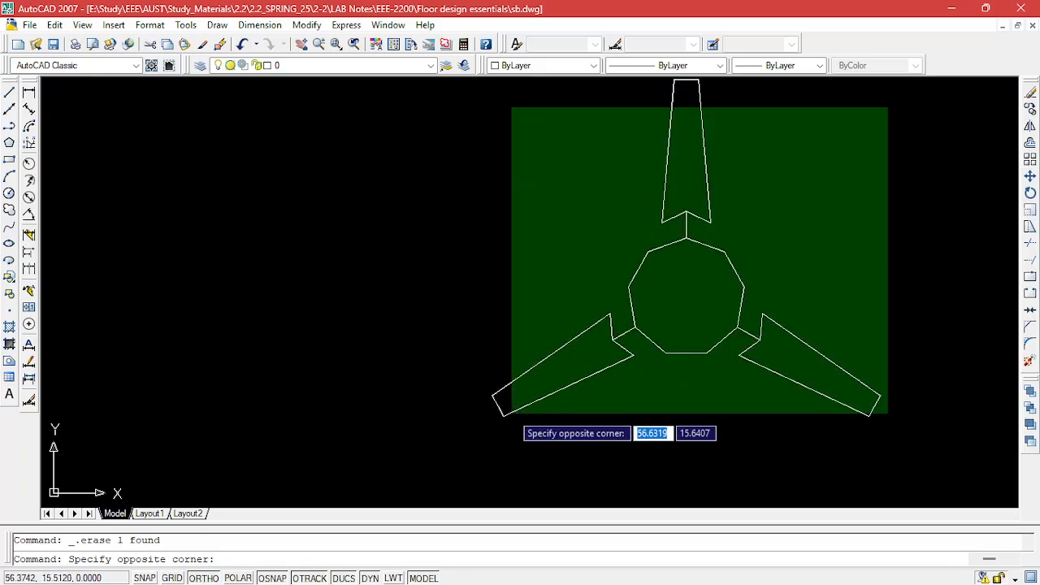
pyautogui.click(504, 416)
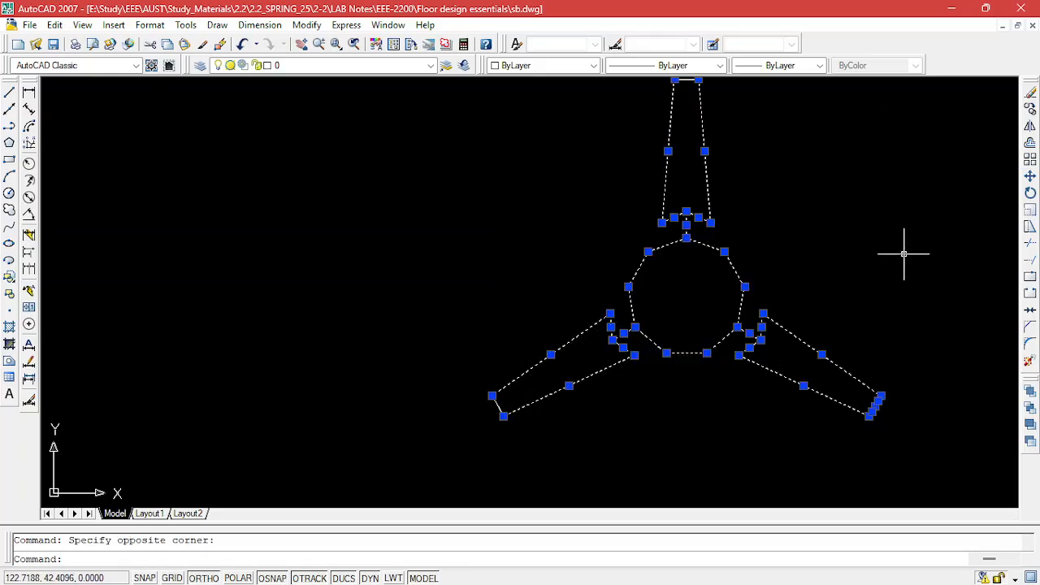
pyautogui.press('Escape')
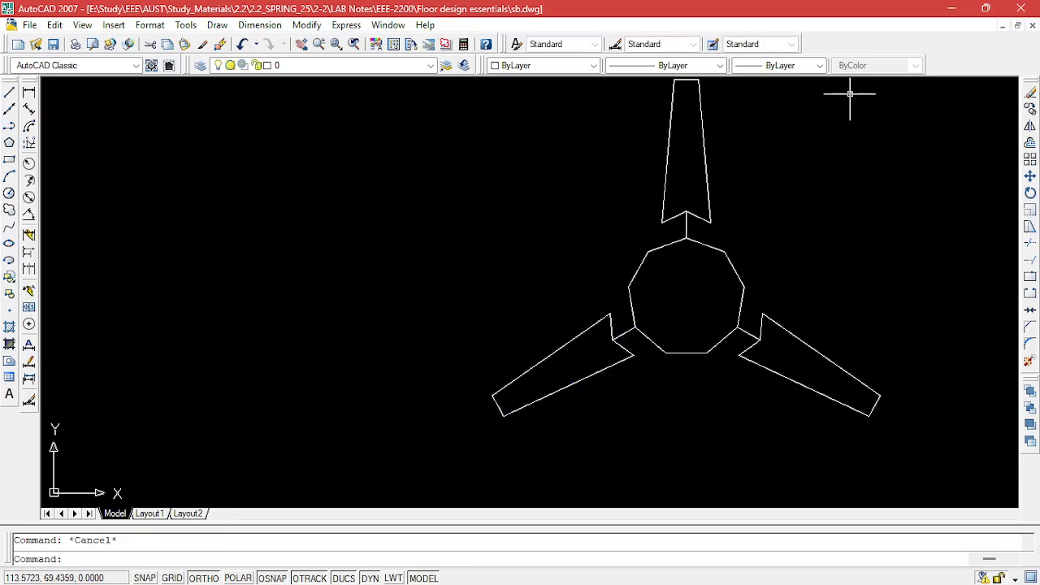
pyautogui.click(965, 81)
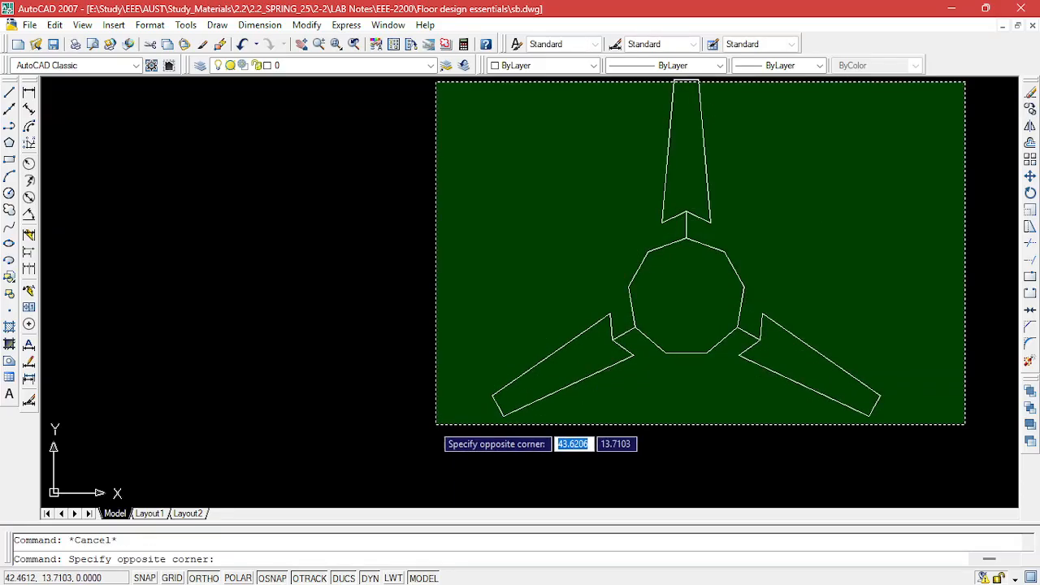
pyautogui.press('Escape')
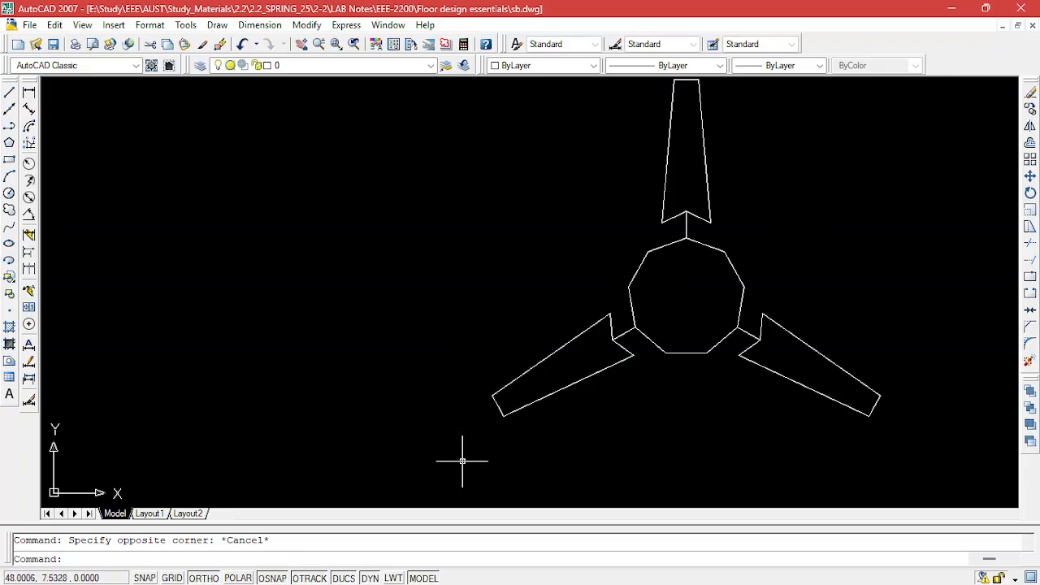
# Select the whole ceiling fan, set its color to Magenta, and clear the selection.
pyautogui.scroll(-2, 775, 165)
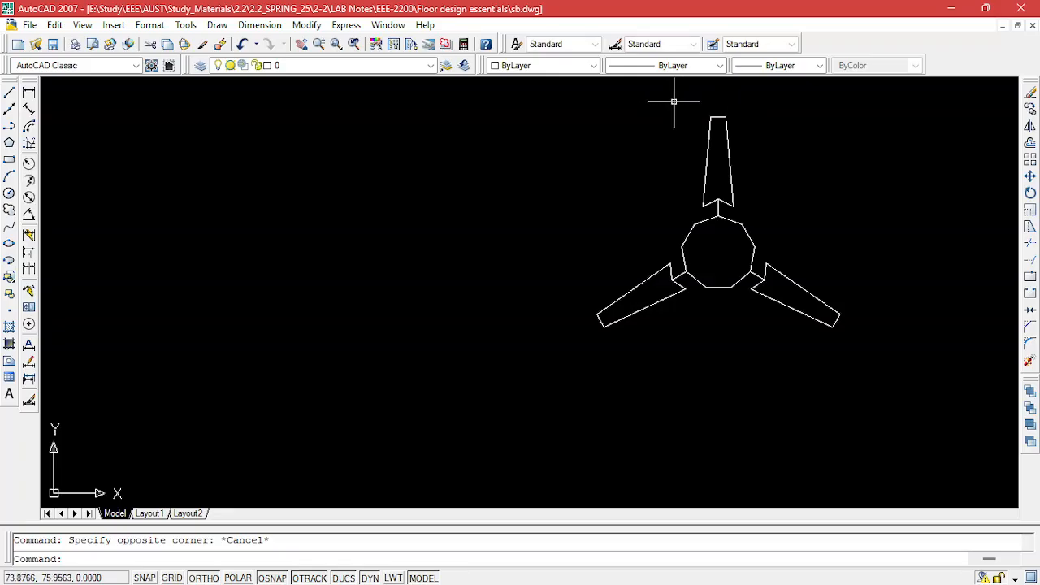
pyautogui.click(900, 101)
pyautogui.click(559, 370)
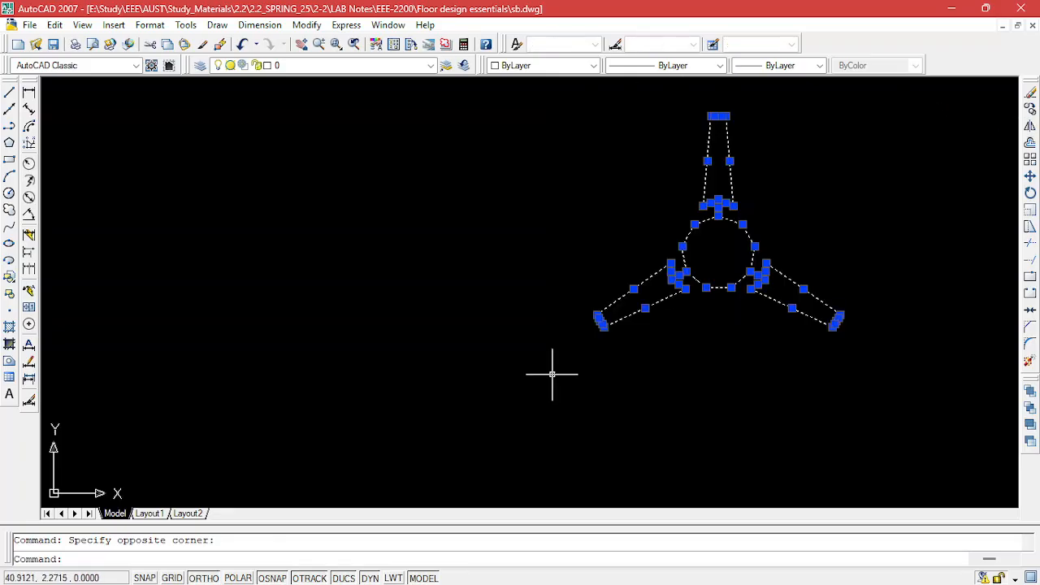
pyautogui.click(594, 66)
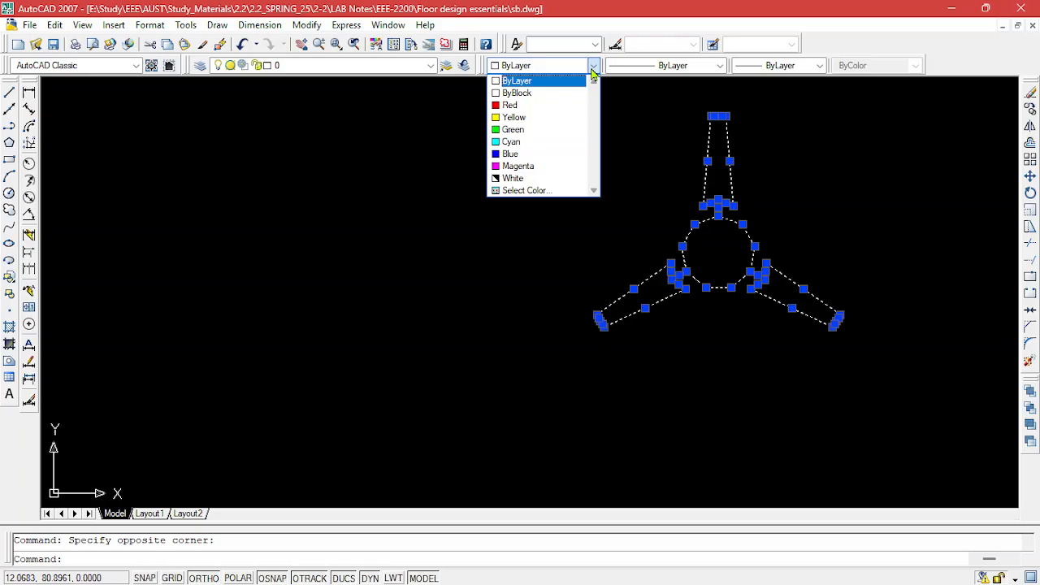
pyautogui.click(520, 167)
pyautogui.press('Escape')
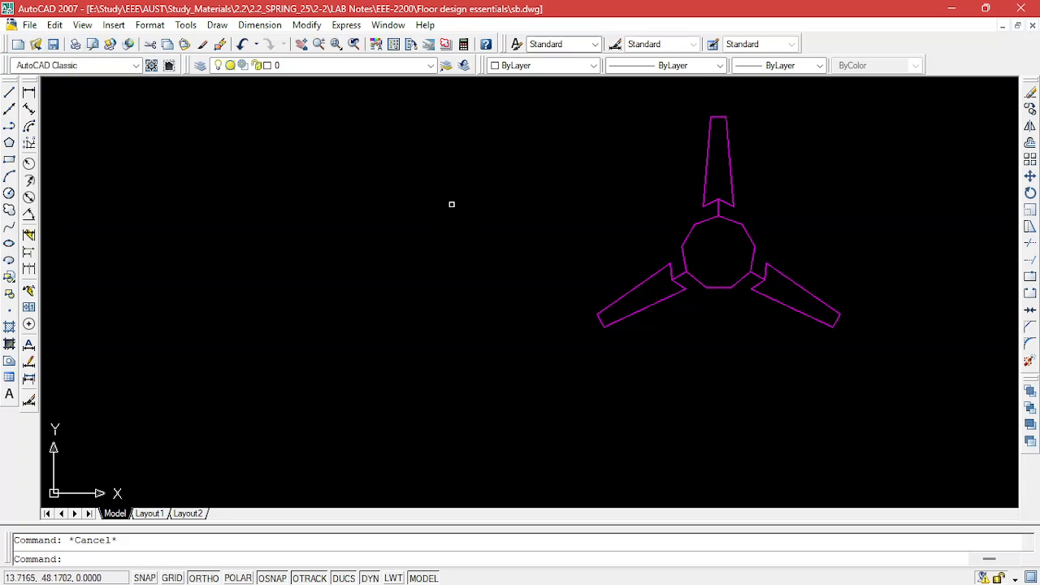
# Save the ceiling fan drawing under the new name cf.dwg in the Floor design essentials folder.
pyautogui.hotkey('ctrl', 'shift', 's')
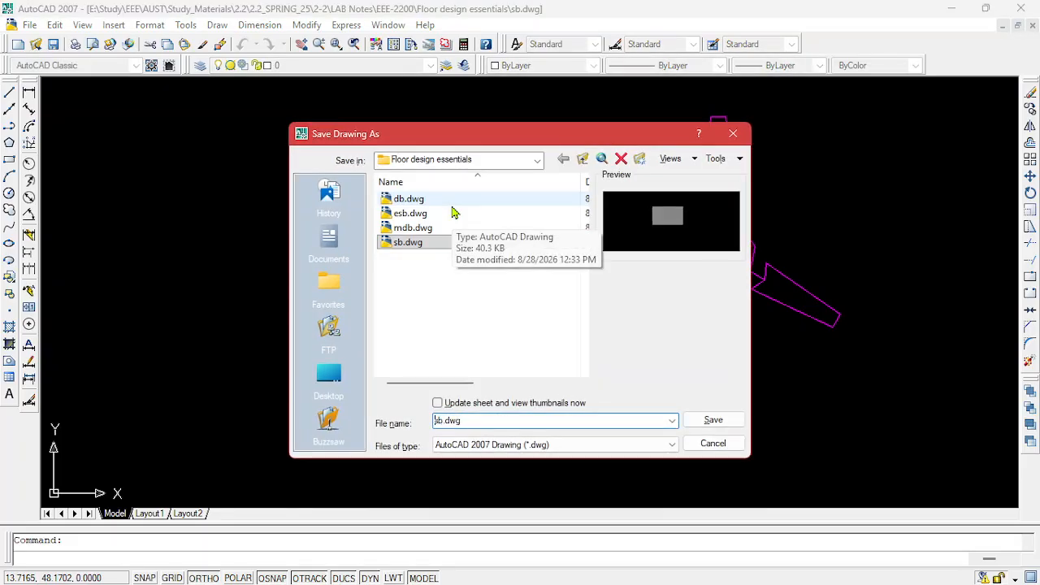
pyautogui.press('BackSpace')
pyautogui.press('BackSpace')
pyautogui.write('c')
pyautogui.press('Return')
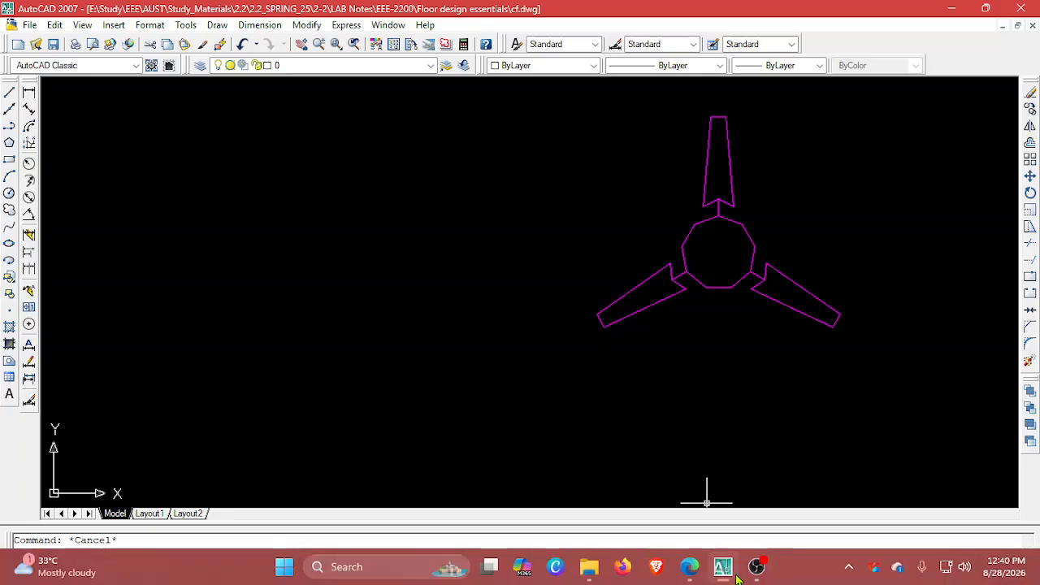
# Switch to the lab manual PDF and examine the Ceiling Fan and Wall Bracket Light symbols and their drawing procedure.
pyautogui.click(761, 574)
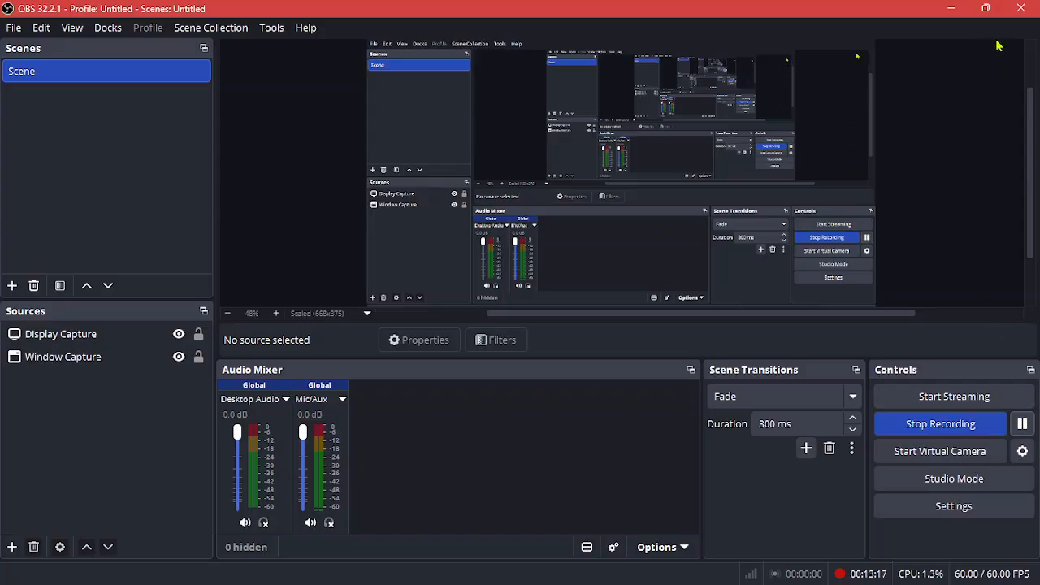
pyautogui.click(953, 8)
pyautogui.scroll(5, 522, 288)
pyautogui.scroll(4, 479, 319)
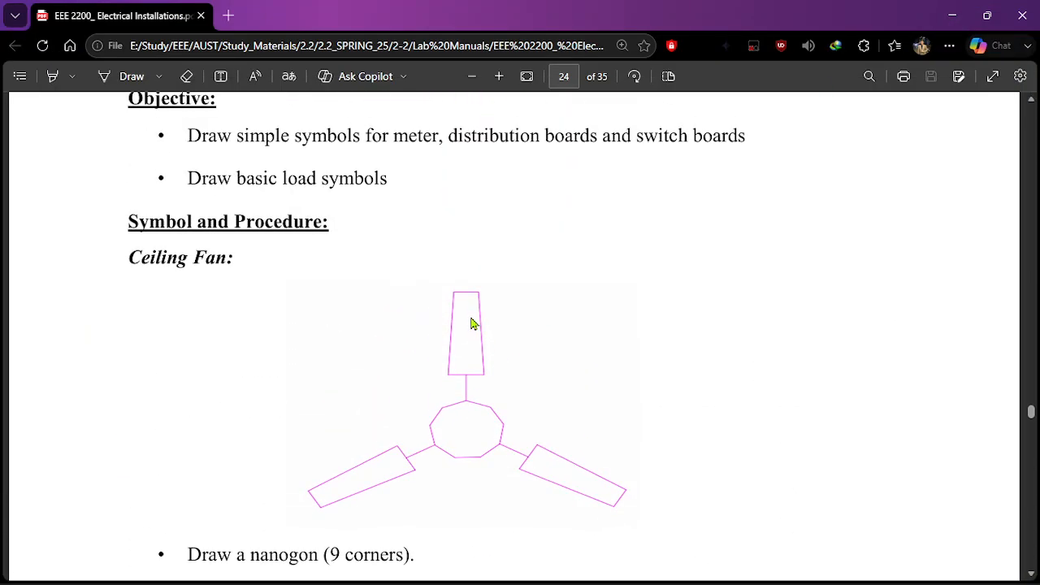
pyautogui.scroll(-8, 438, 313)
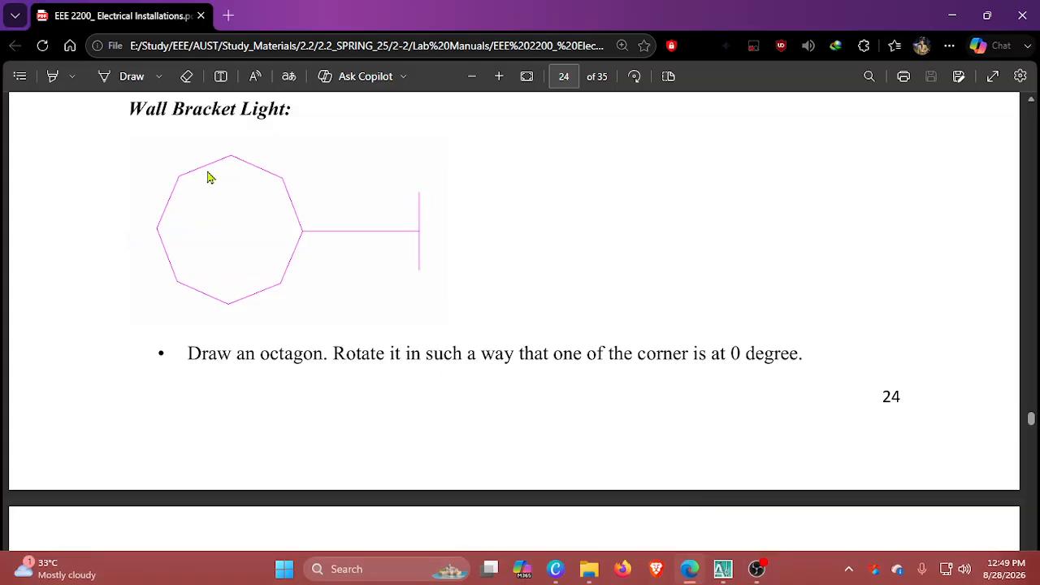
# Switch back to AutoCAD and erase the entire ceiling fan to clear the drawing area.
pyautogui.click(722, 577)
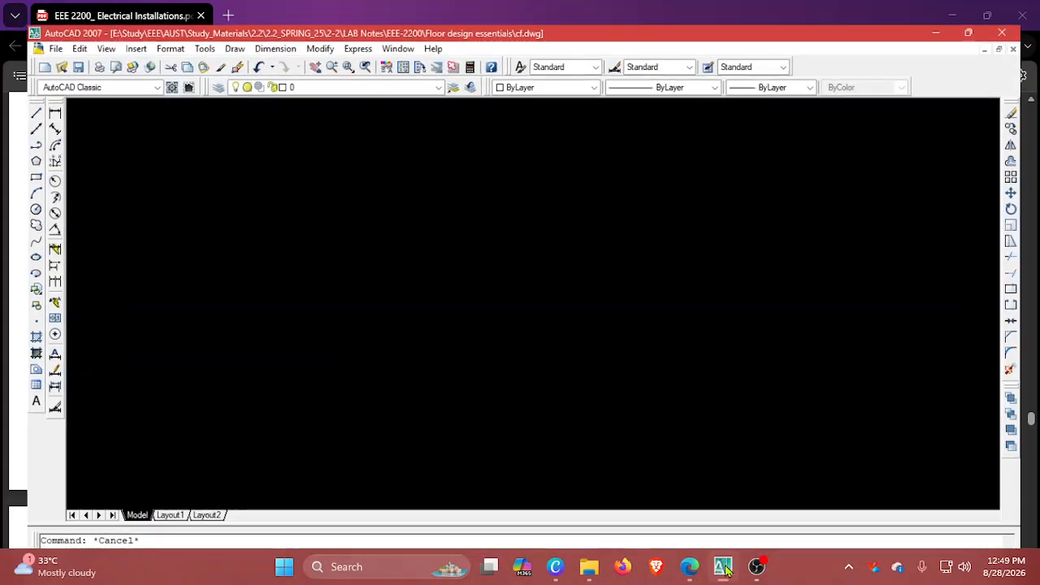
pyautogui.click(499, 97)
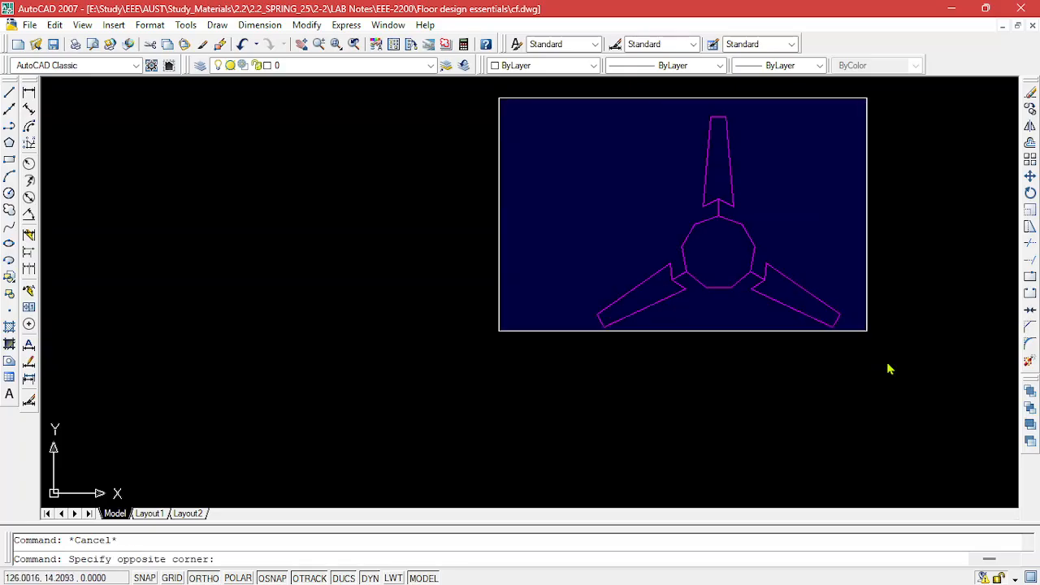
pyautogui.click(903, 373)
pyautogui.press('Delete')
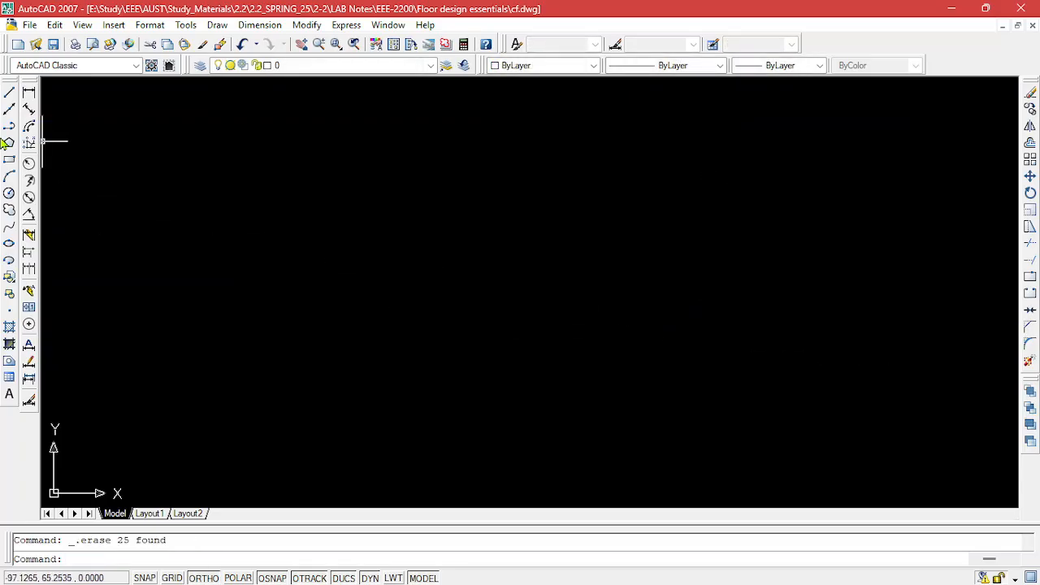
# Draw an 8-sided polygon inscribed in a circle, with a radius of about 21.8 and one corner pointing straight down.
pyautogui.click(9, 143)
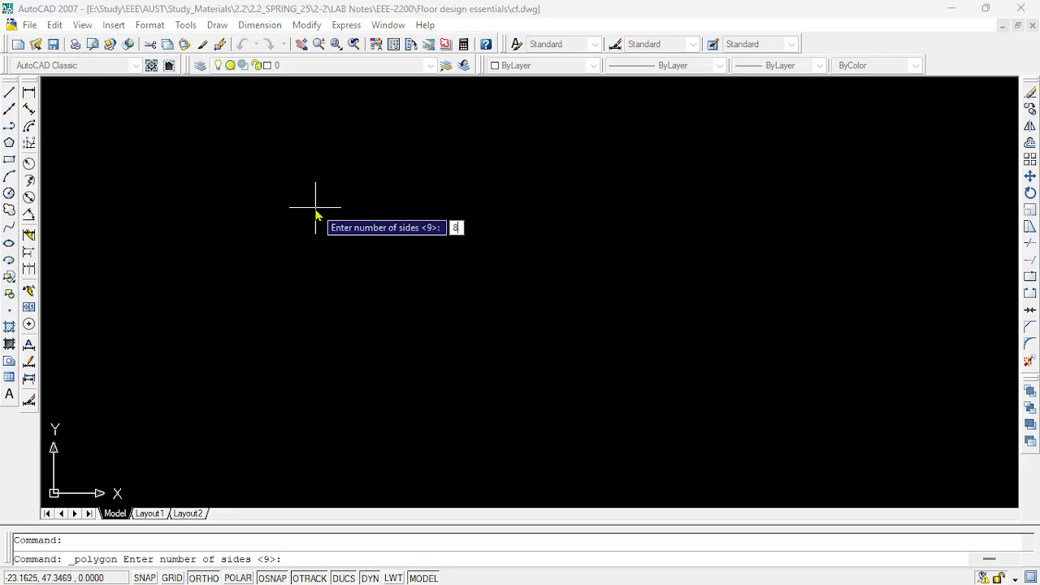
pyautogui.write('8')
pyautogui.press('Return')
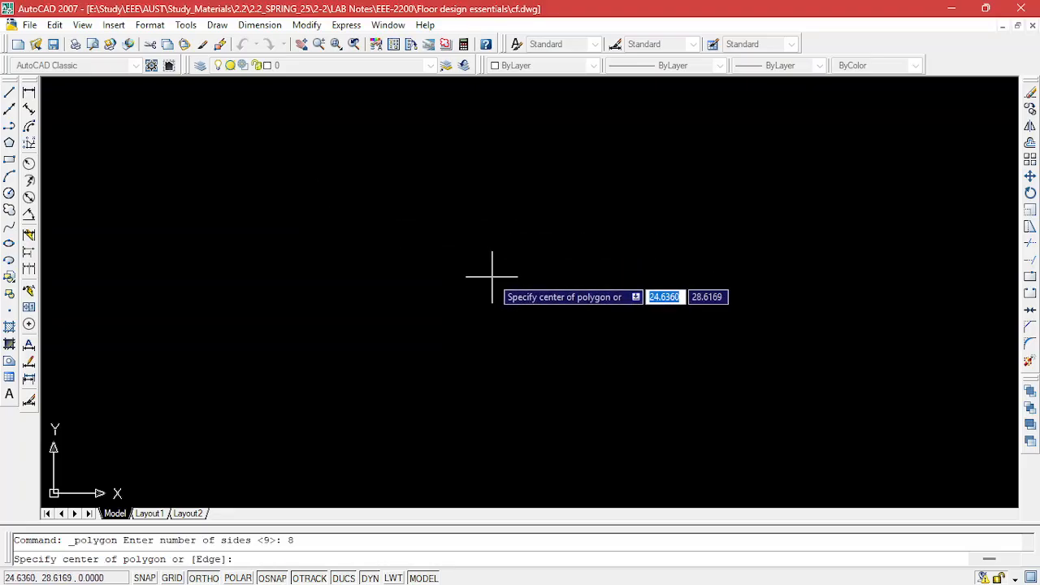
pyautogui.click(439, 231)
pyautogui.press('Up')
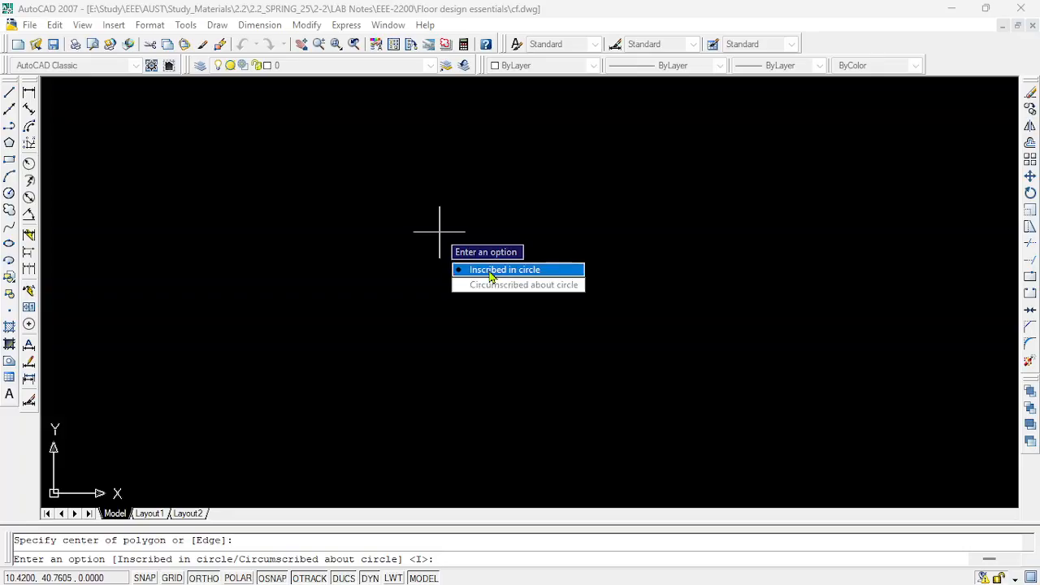
pyautogui.press('Return')
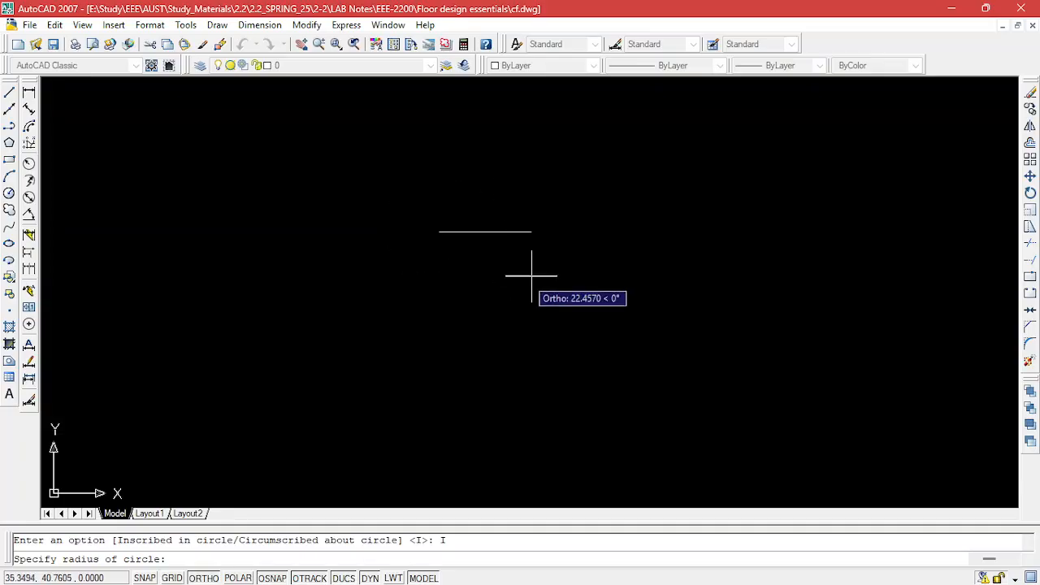
pyautogui.click(486, 312)
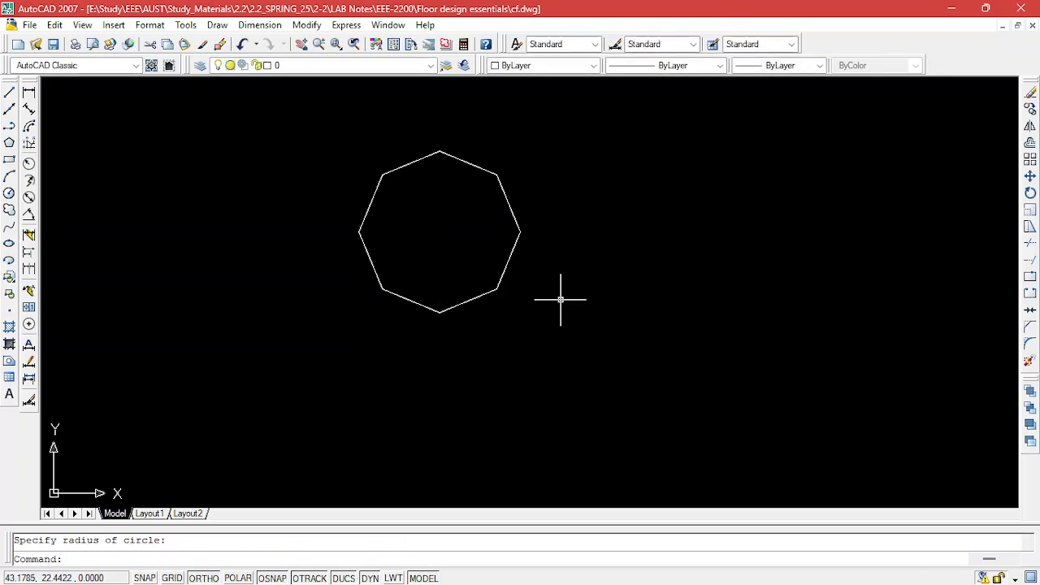
pyautogui.press('Escape')
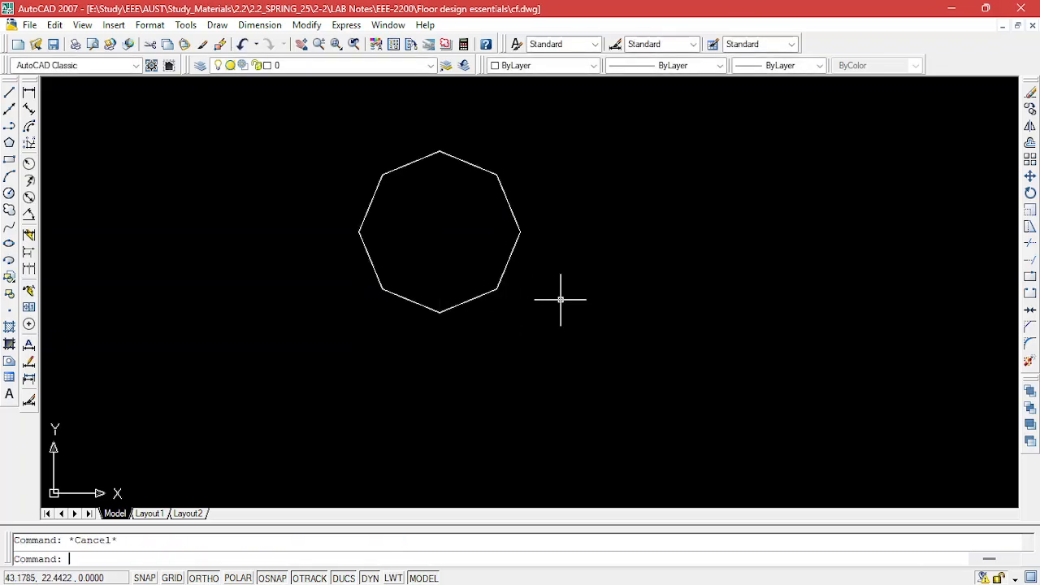
# Draw a horizontal line about 16.9 long from the octagon's right corner, continuing with a vertical line about 15 long upward.
pyautogui.click(9, 92)
pyautogui.click(520, 232)
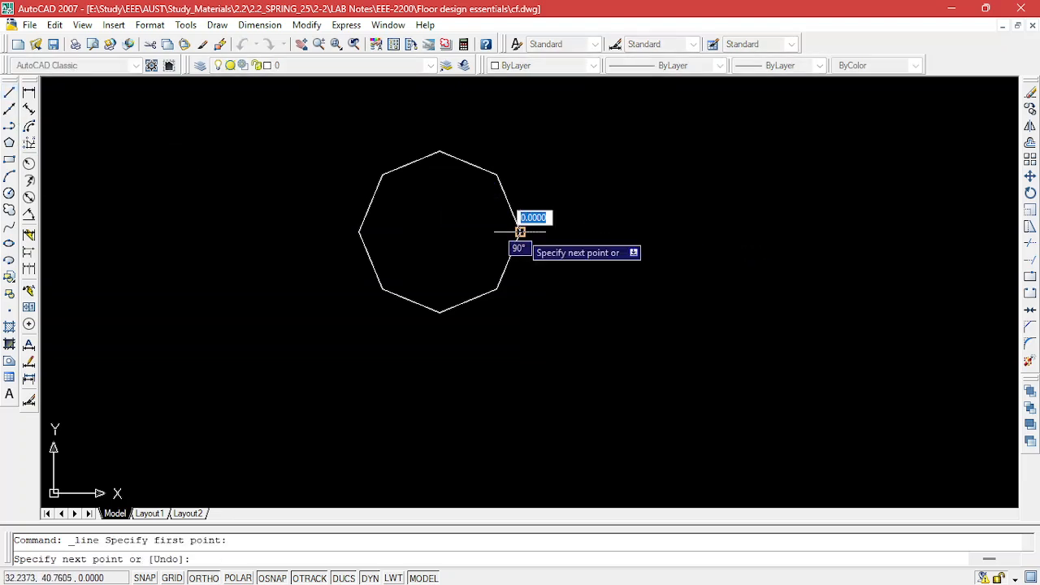
pyautogui.click(580, 234)
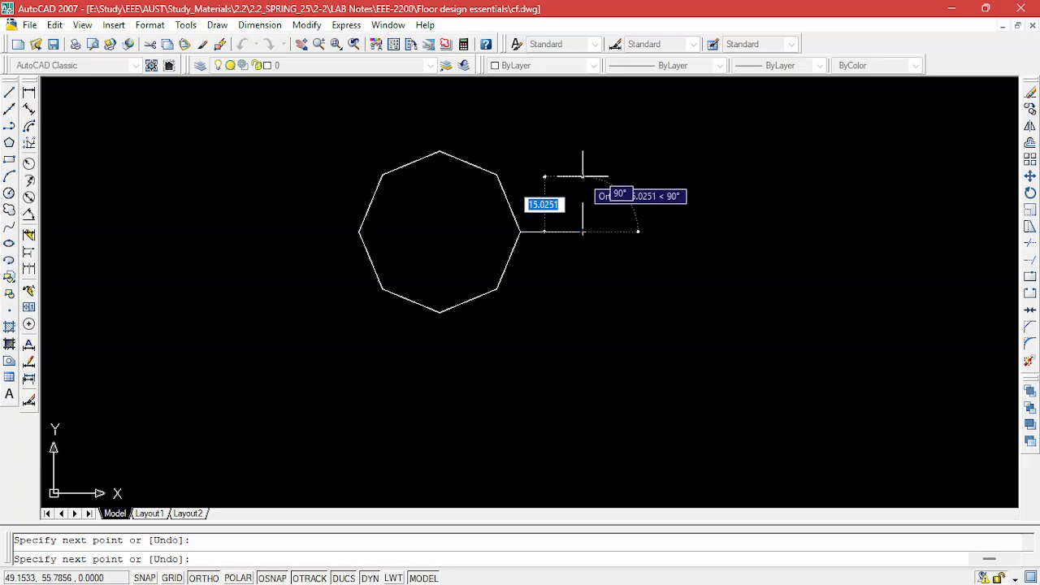
pyautogui.click(583, 175)
pyautogui.press('Escape')
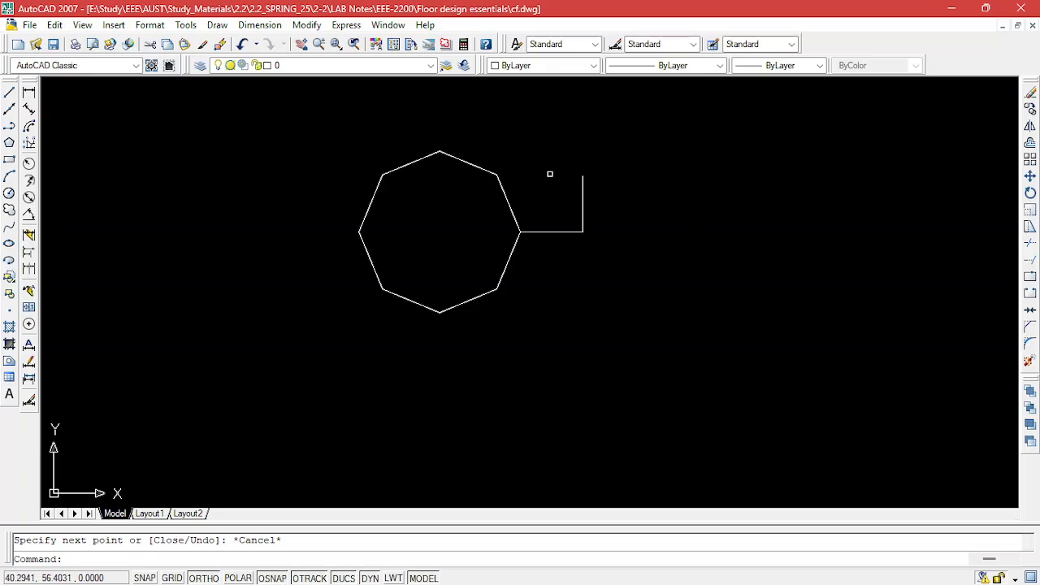
# Mirror the short vertical line about the horizontal line, keeping the original.
pyautogui.click(562, 179)
pyautogui.click(597, 203)
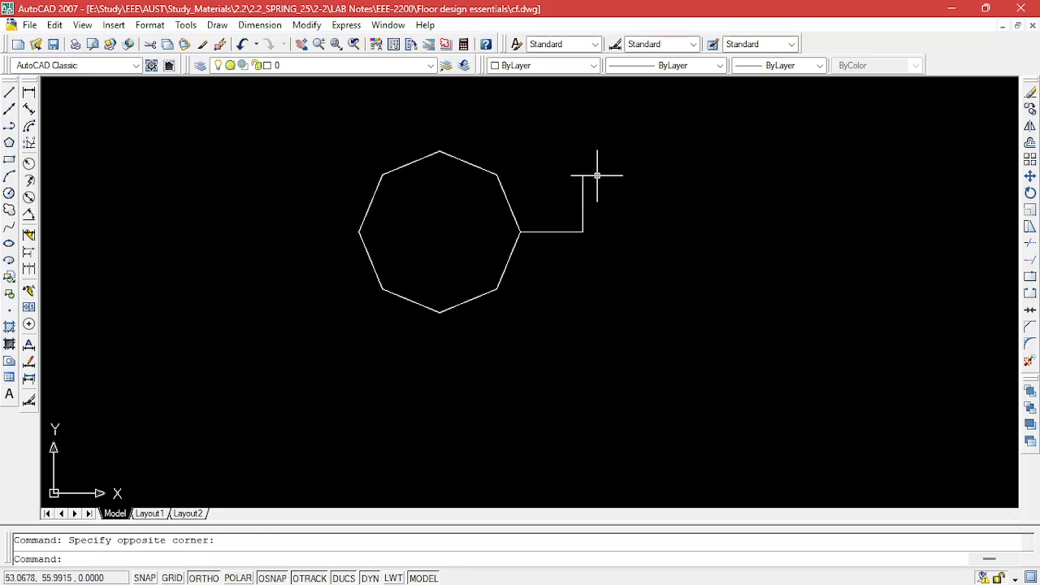
pyautogui.click(589, 195)
pyautogui.click(568, 197)
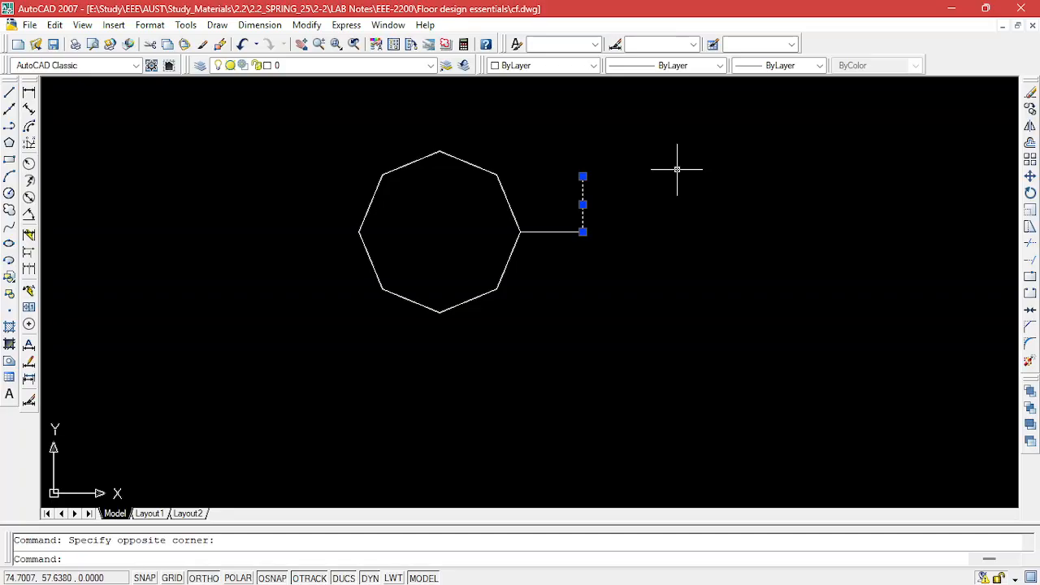
pyautogui.write('mi')
pyautogui.press('Return')
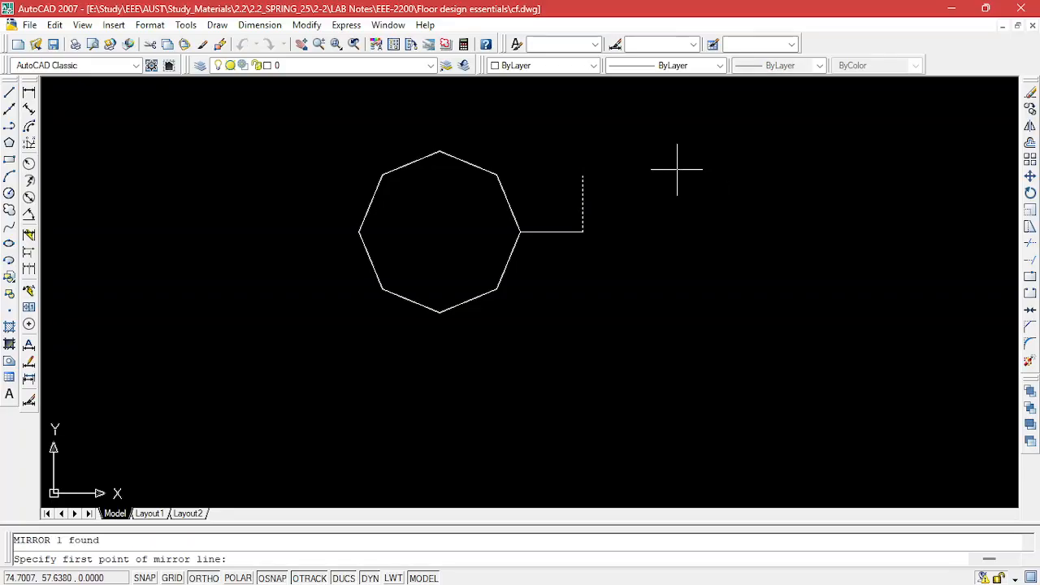
pyautogui.click(520, 233)
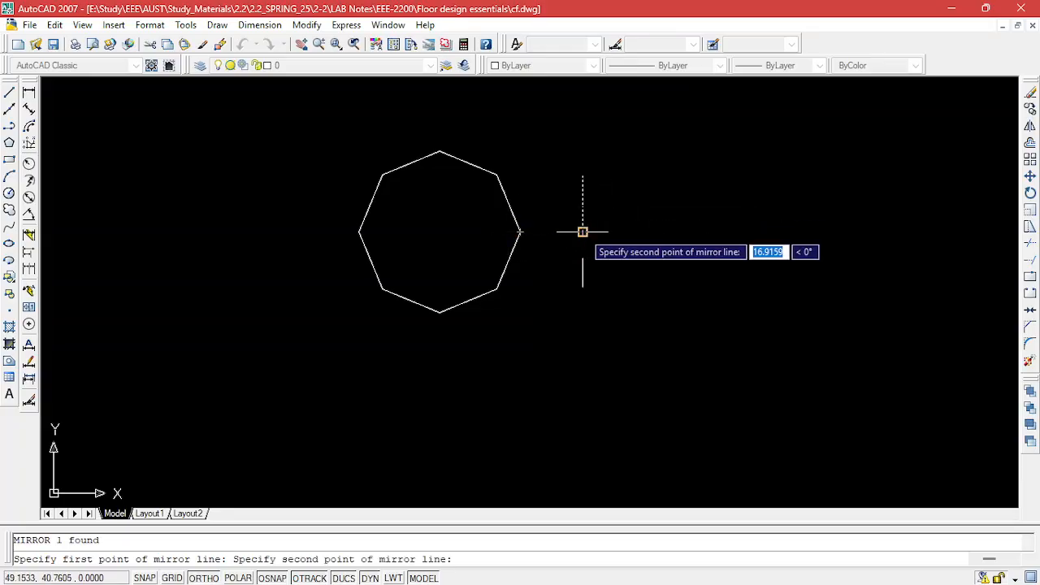
pyautogui.click(582, 232)
pyautogui.press('Return')
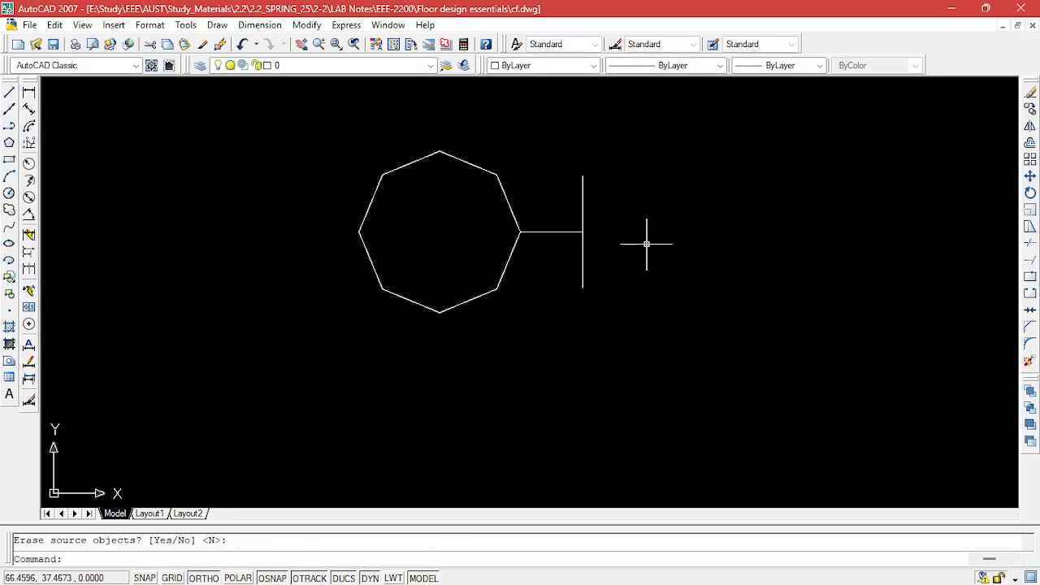
pyautogui.press('Escape')
# Set the color of the whole wall bracket light to Magenta and clear the selection.
pyautogui.click(306, 116)
pyautogui.click(655, 348)
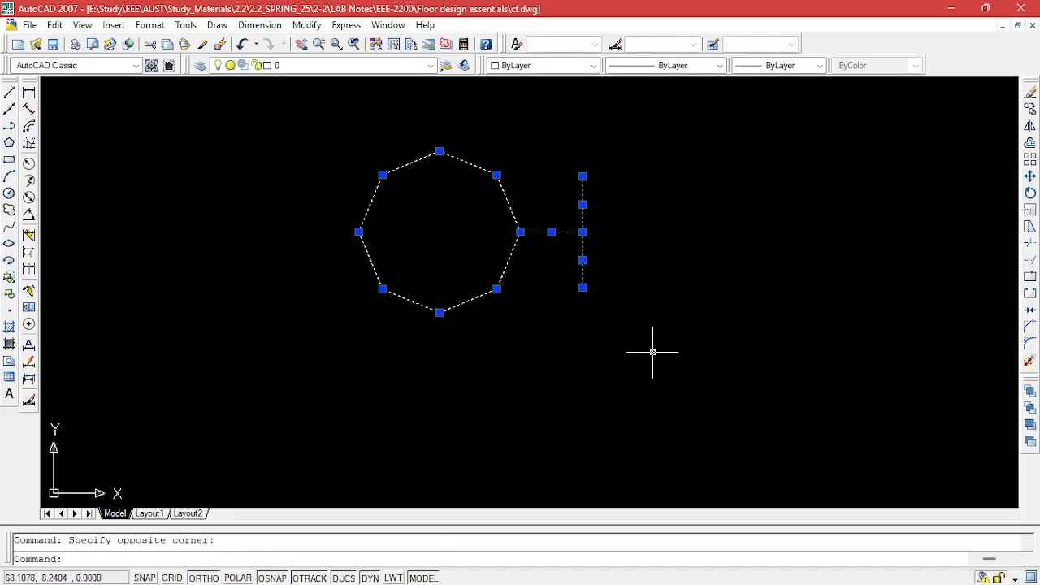
pyautogui.click(566, 67)
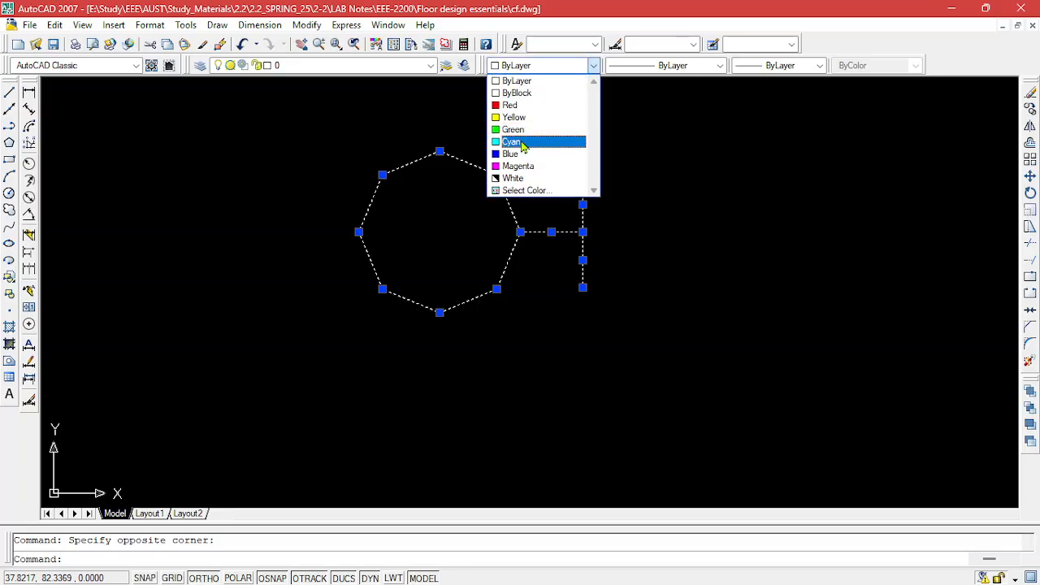
pyautogui.click(520, 168)
pyautogui.press('Escape')
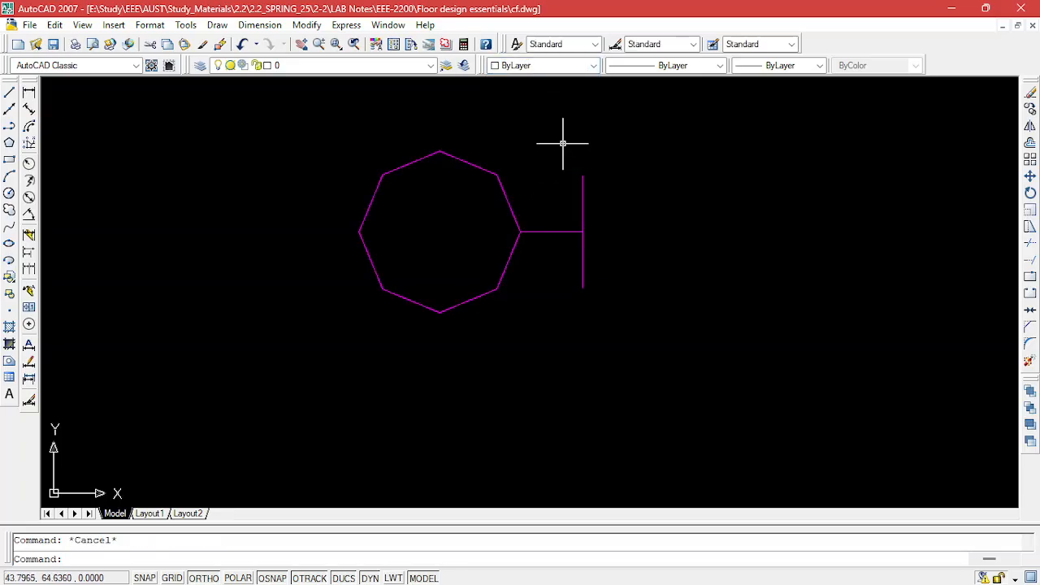
# Save the wall bracket light drawing under the new name wbl.dwg in the Floor design essentials folder.
pyautogui.hotkey('ctrl', 'shift', 's')
pyautogui.write('wb')
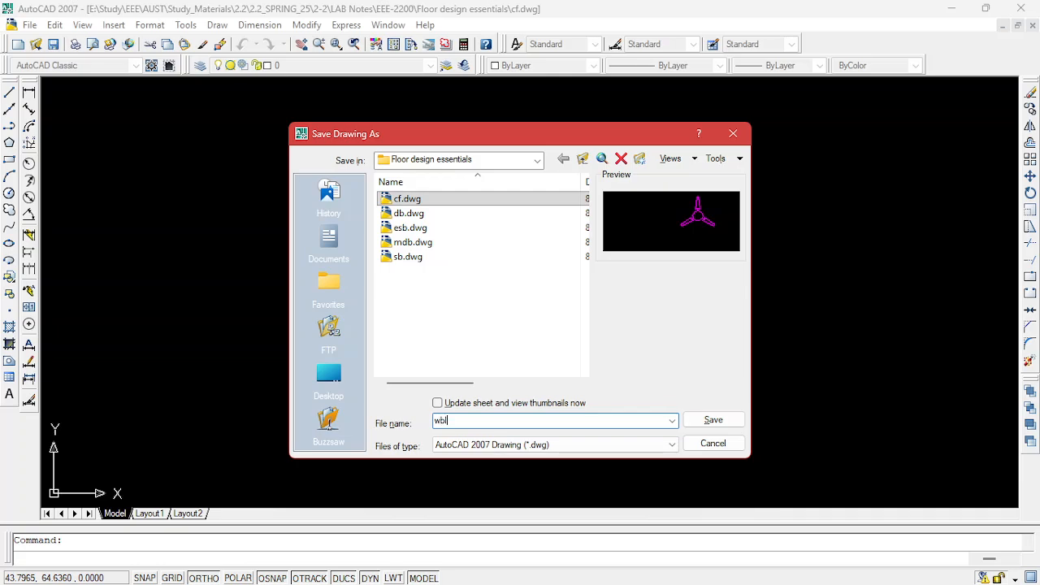
pyautogui.write('l')
pyautogui.press('Return')
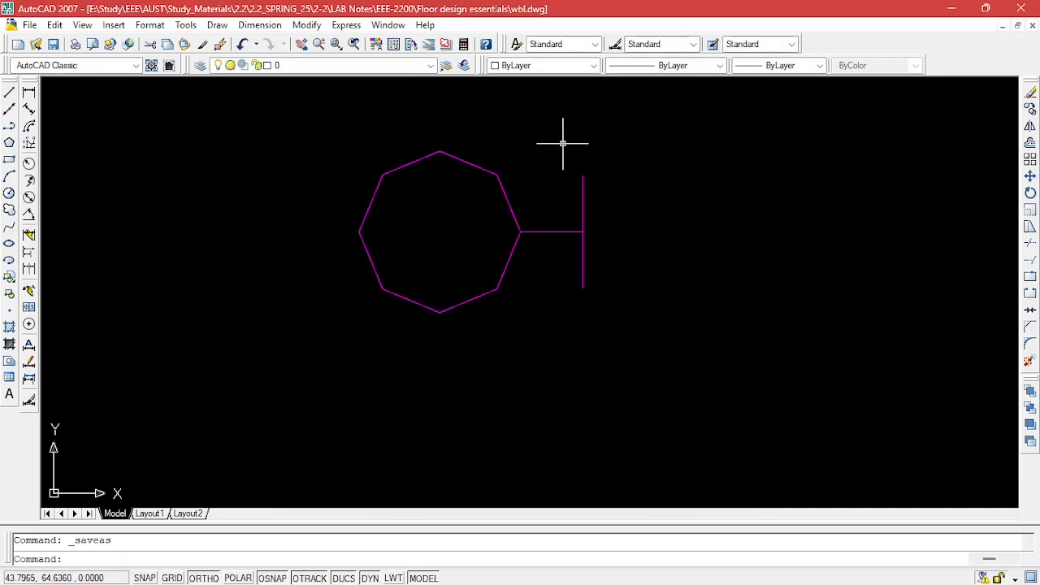
pyautogui.click(344, 128)
pyautogui.click(643, 321)
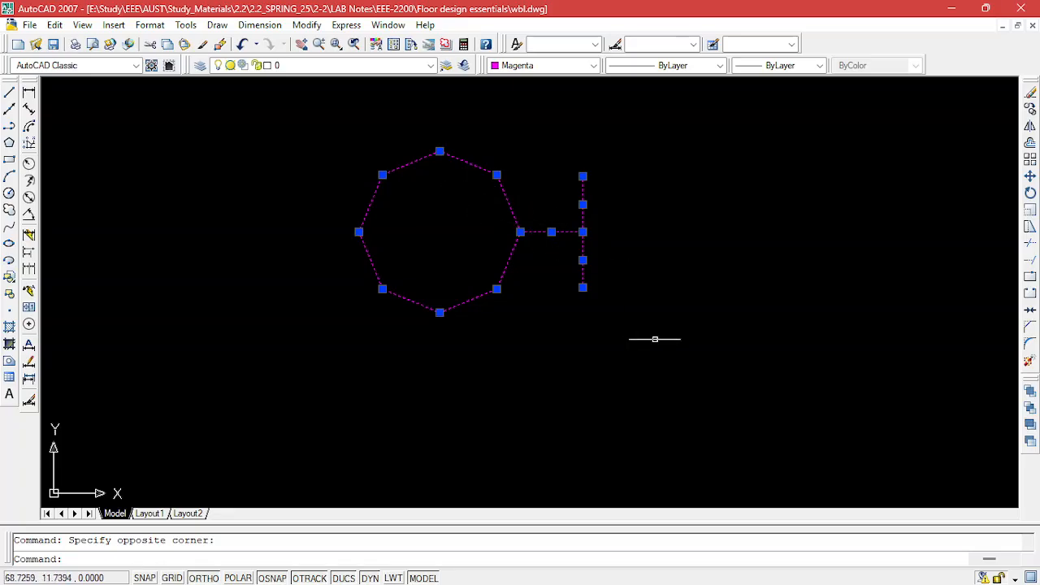
pyautogui.press('Escape')
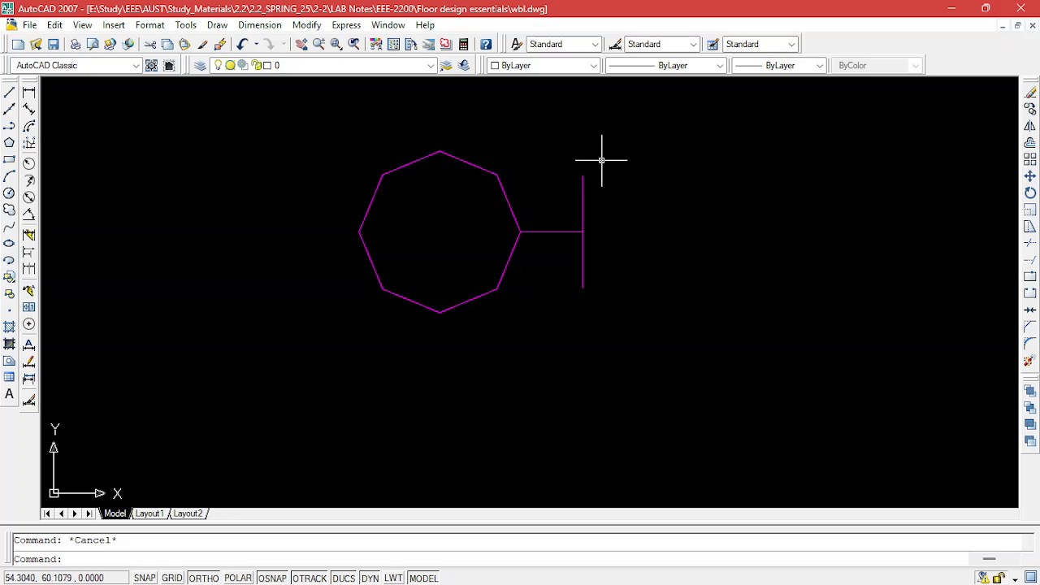
# Erase the horizontal line and both vertical bracket lines beside the octagon.
pyautogui.click(601, 189)
pyautogui.click(549, 259)
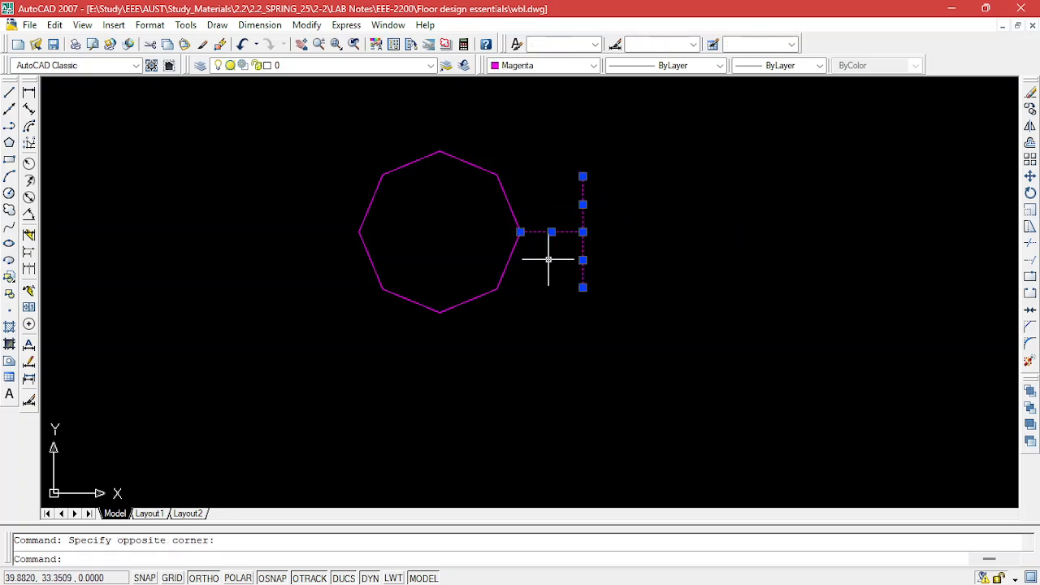
pyautogui.press('Delete')
# Switch to the lab manual PDF to examine the 5A/10A 2 Pin Socket symbol and its procedure, and return to AutoCAD.
pyautogui.click(697, 568)
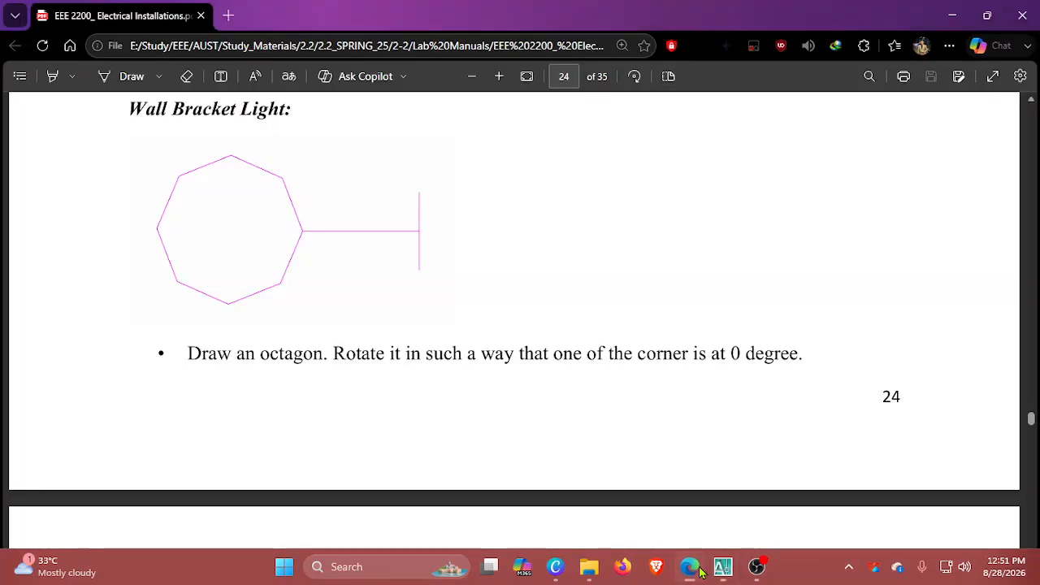
pyautogui.scroll(-6, 609, 326)
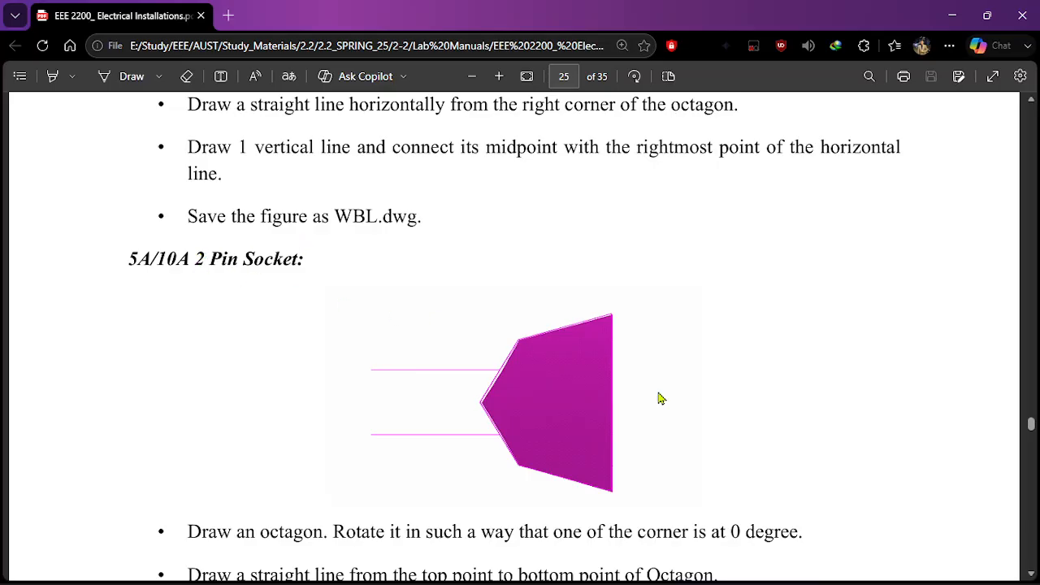
pyautogui.moveTo(837, 579)
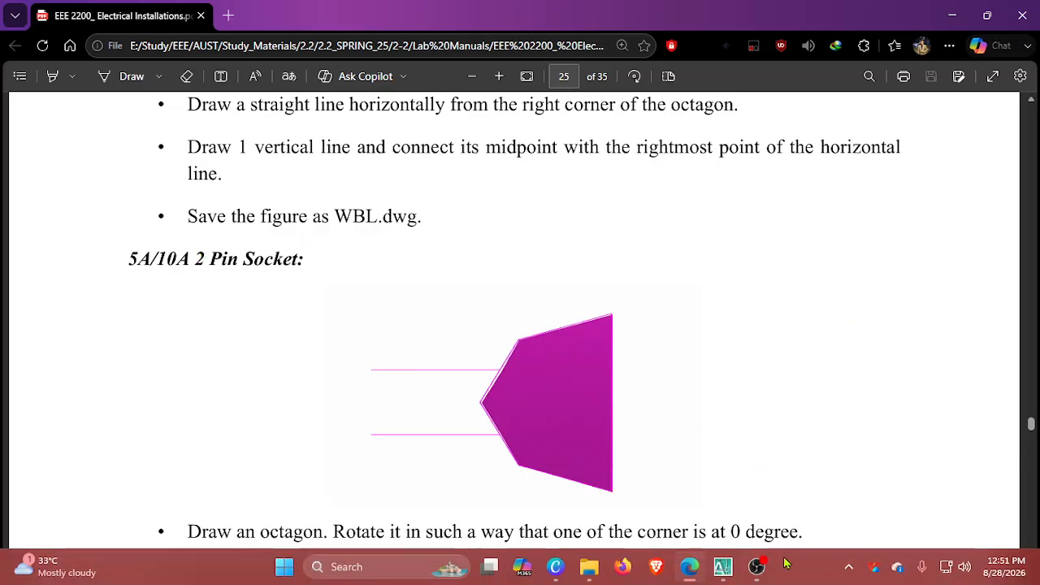
pyautogui.click(739, 571)
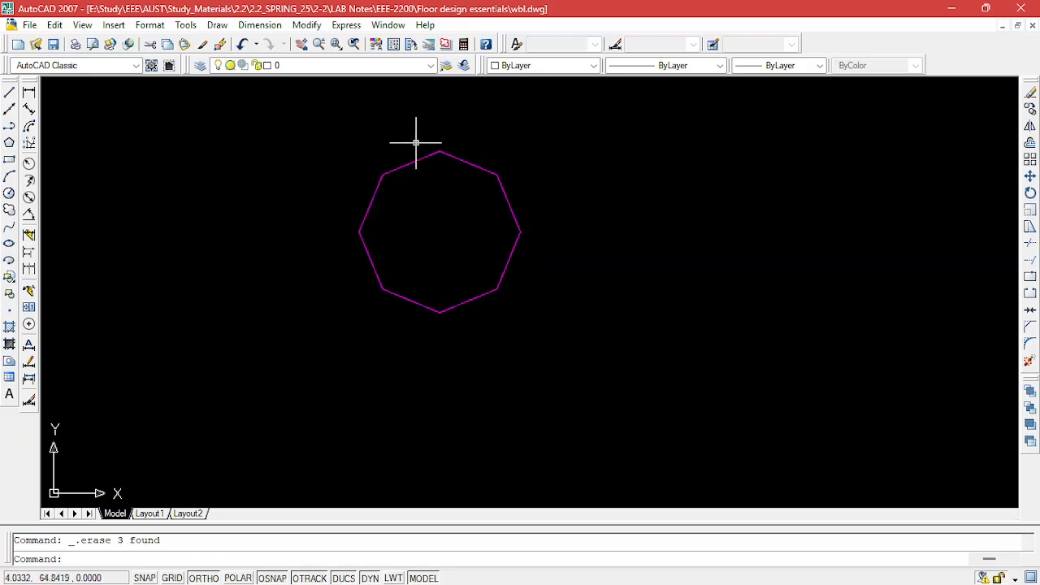
# Explode the octagon into separate lines and erase the four edges of its right half.
pyautogui.click(487, 169)
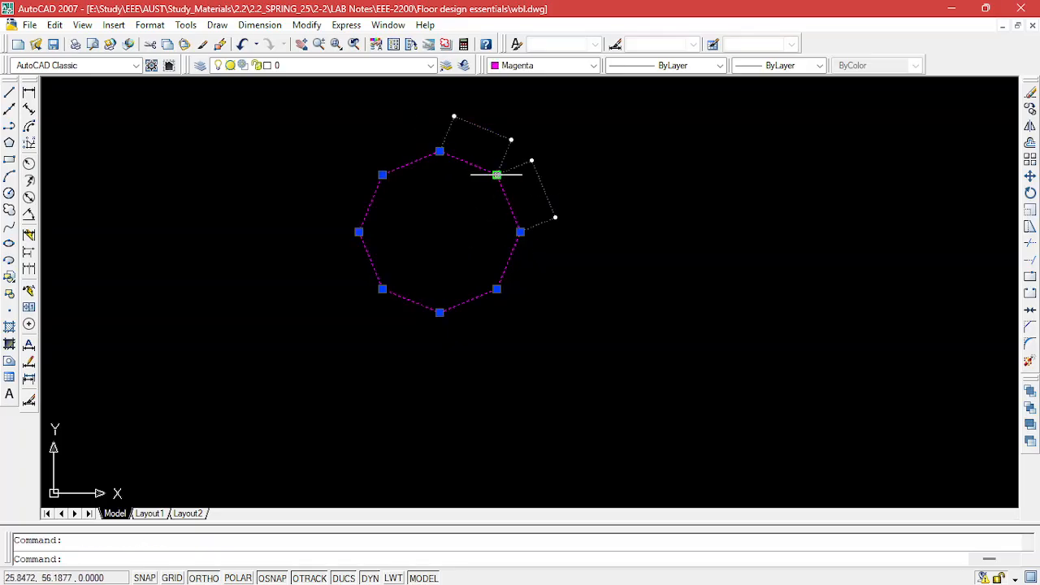
pyautogui.click(1028, 365)
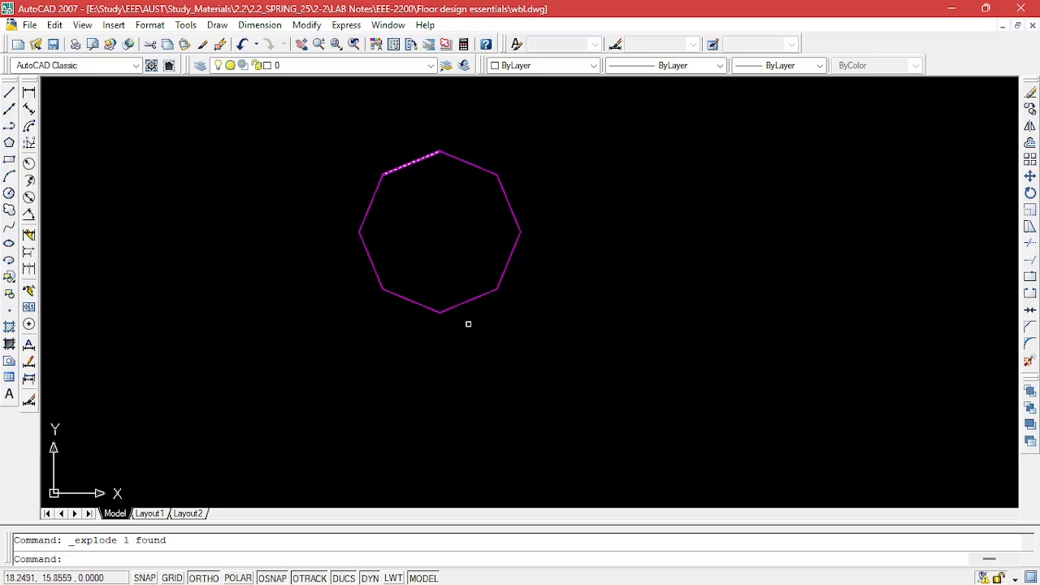
pyautogui.click(546, 133)
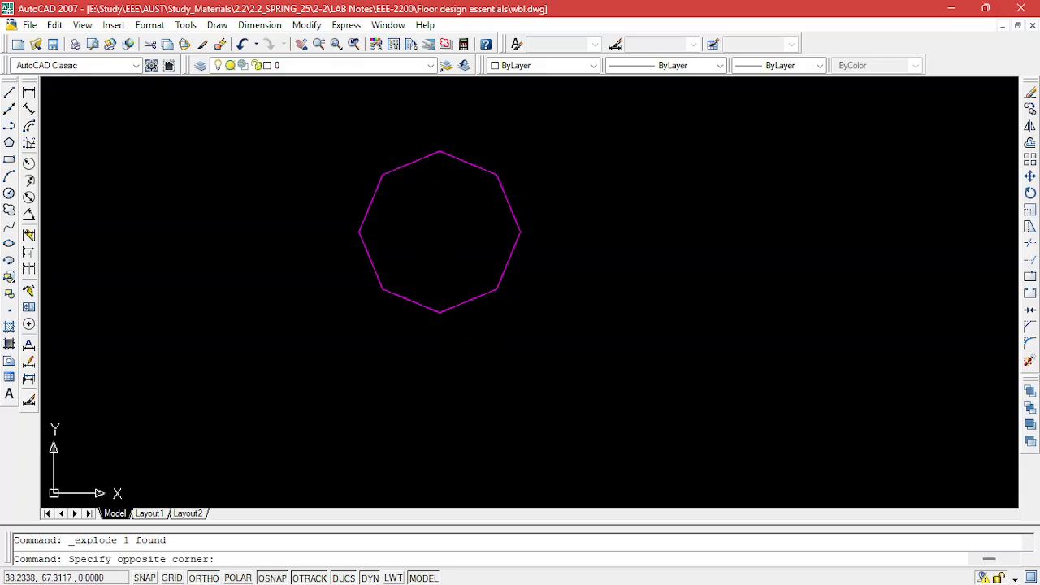
pyautogui.click(459, 350)
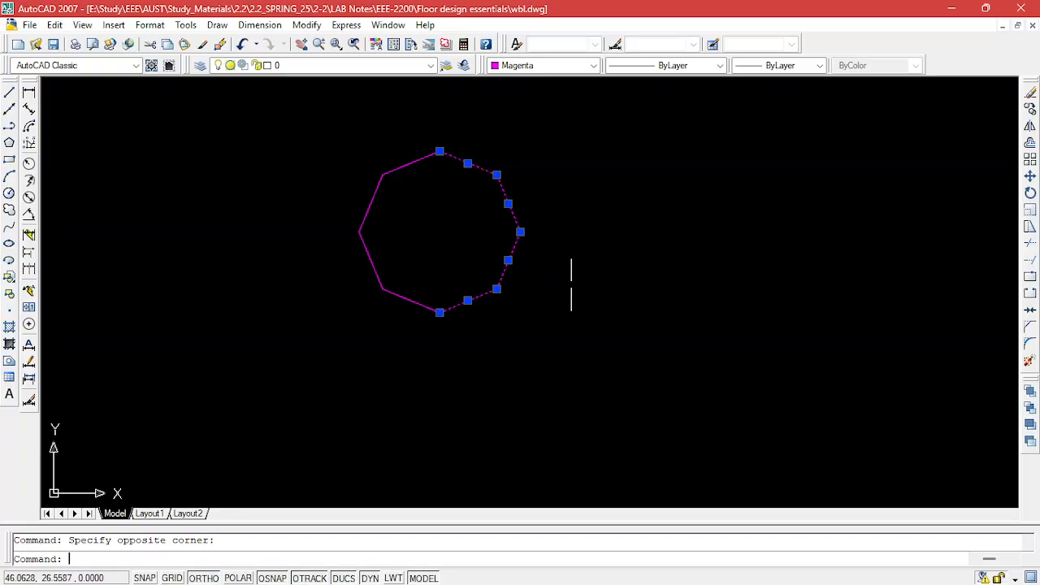
pyautogui.press('Delete')
# Close the half octagon with a vertical line from its top corner to its bottom corner.
pyautogui.click(10, 92)
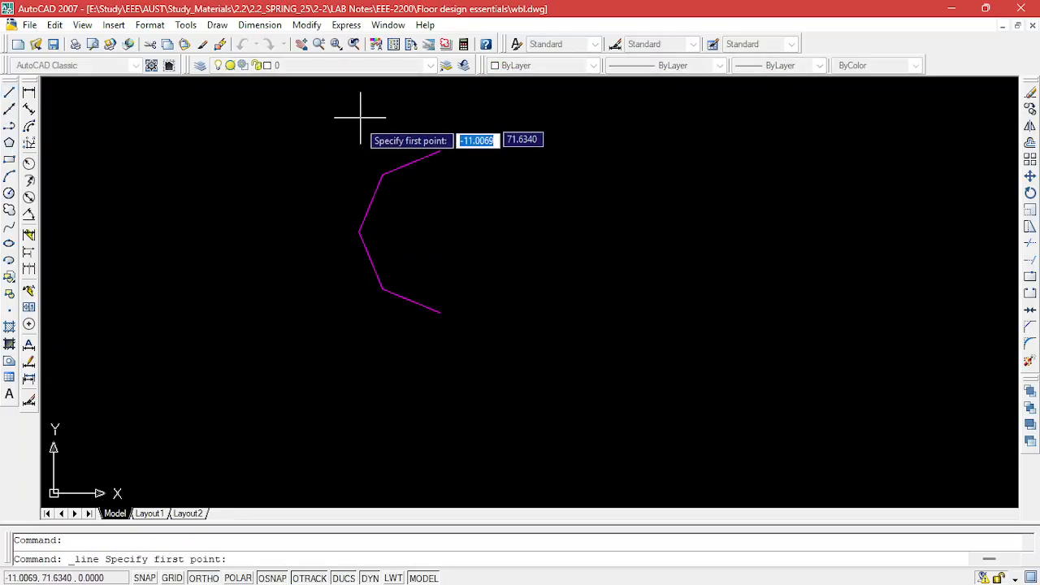
pyautogui.click(439, 151)
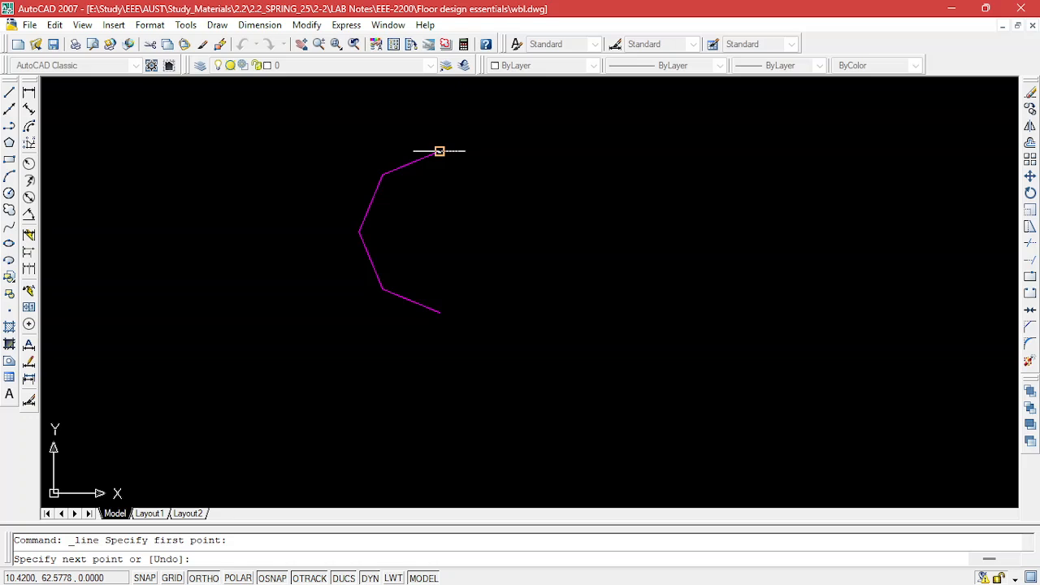
pyautogui.click(440, 311)
pyautogui.press('Escape')
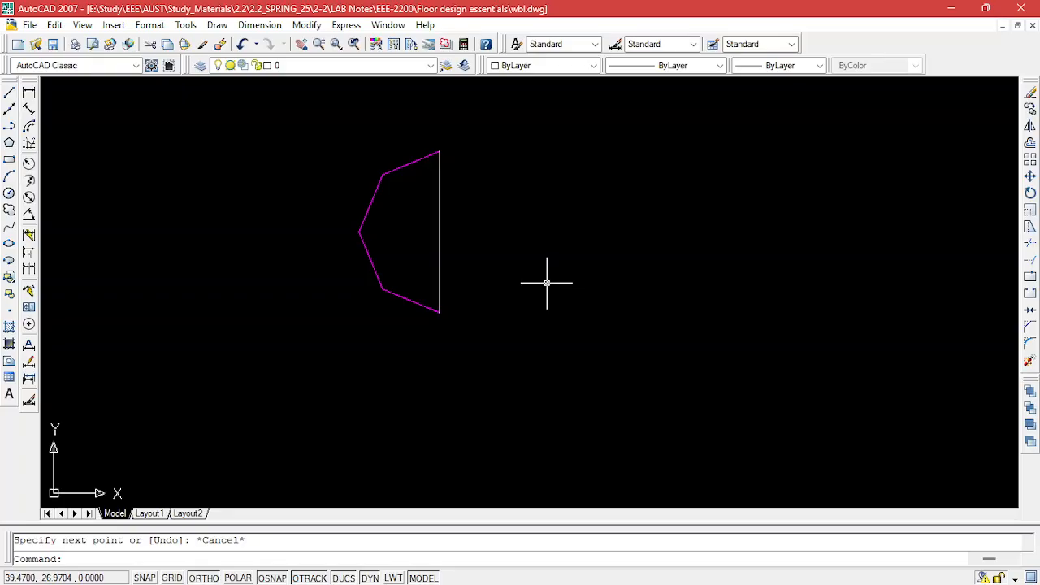
# Draw a horizontal line extending left from the midpoint of the half octagon's upper slanted edge beside its left corner.
pyautogui.click(9, 91)
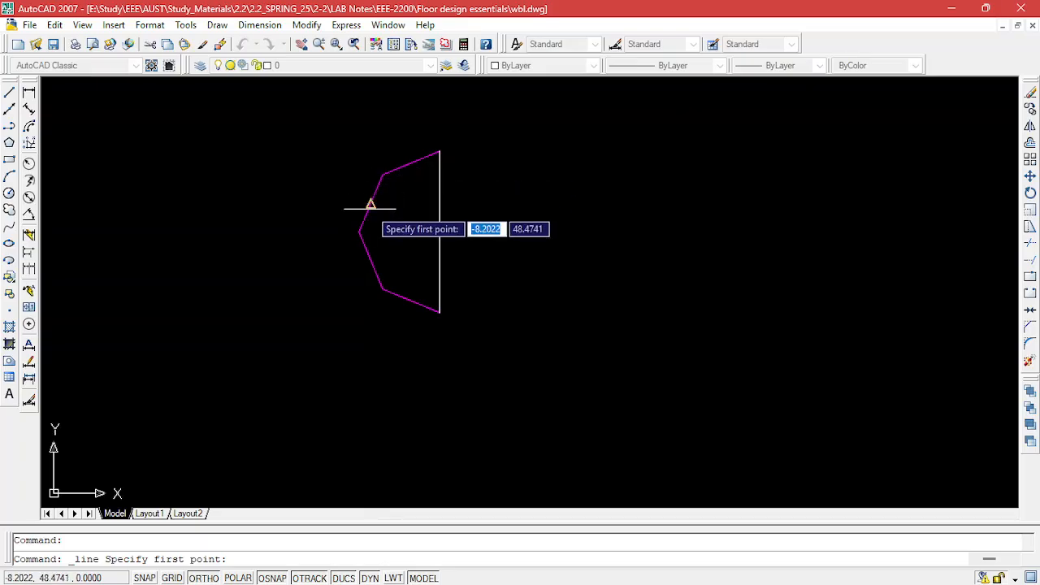
pyautogui.click(371, 204)
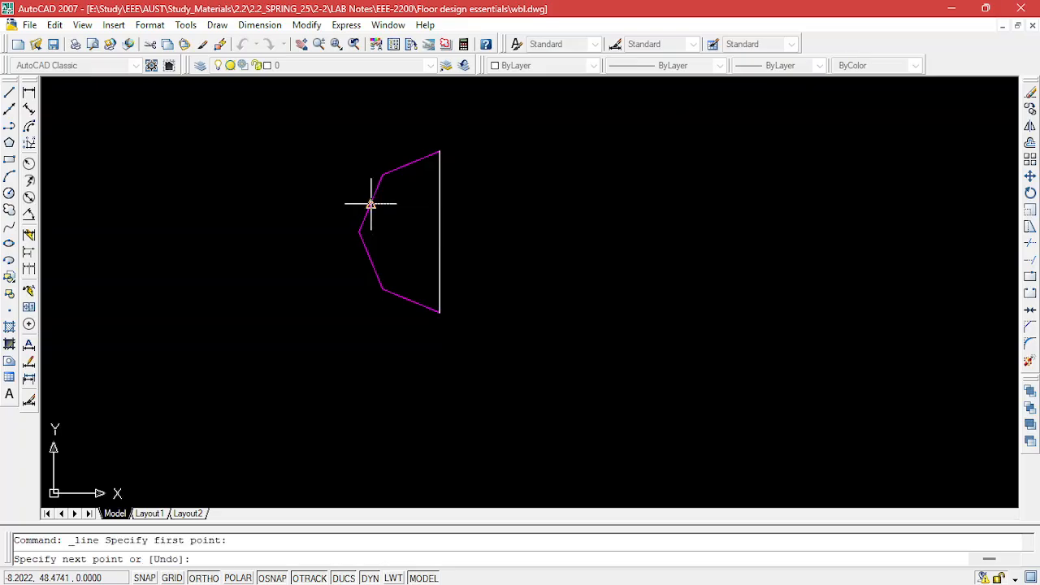
pyautogui.click(261, 204)
pyautogui.press('Escape')
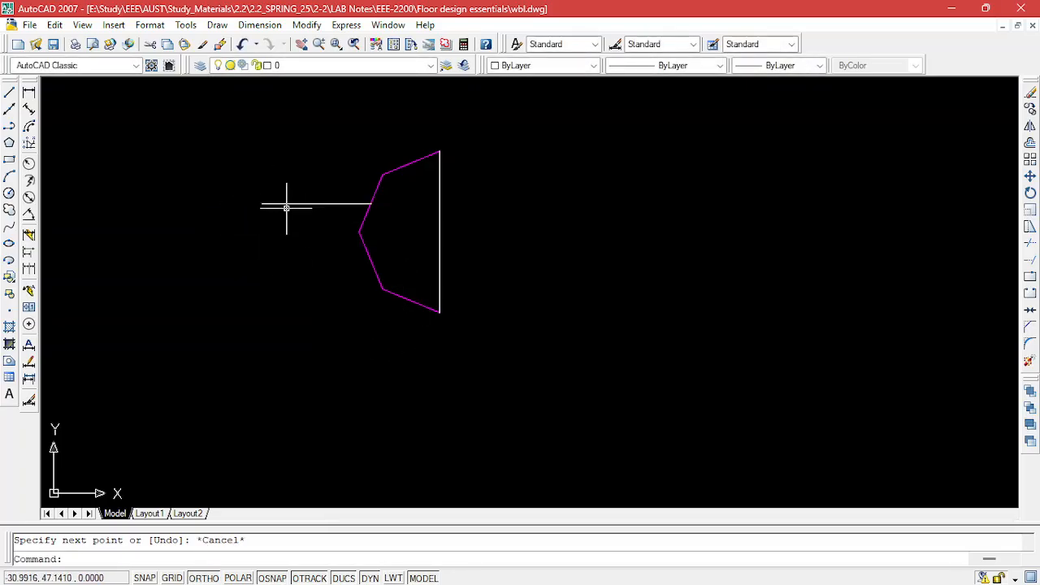
# Mirror the horizontal line about a horizontal axis through the half octagon's left corner, keeping the original.
pyautogui.click(286, 204)
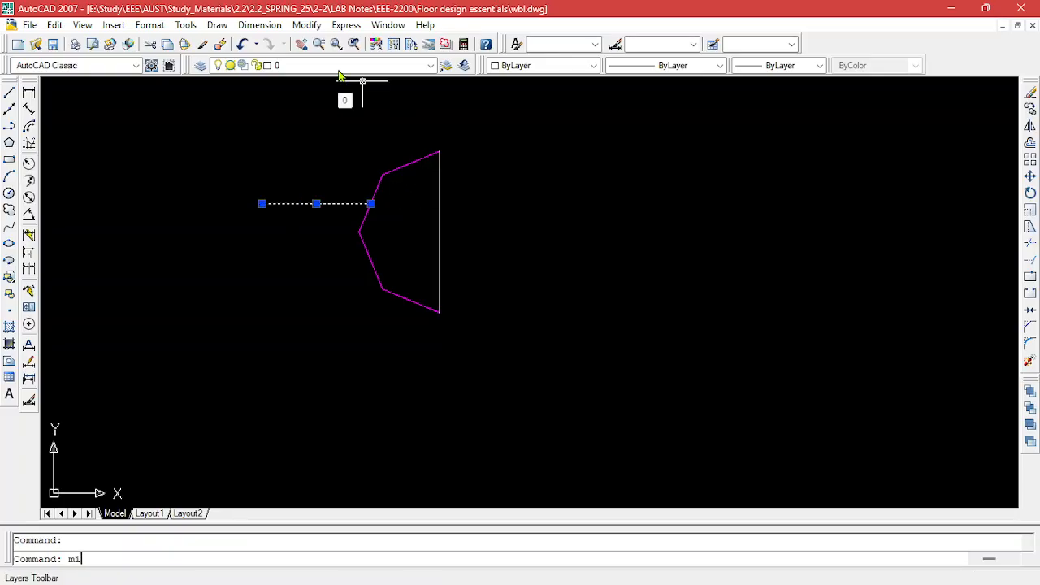
pyautogui.press('Return')
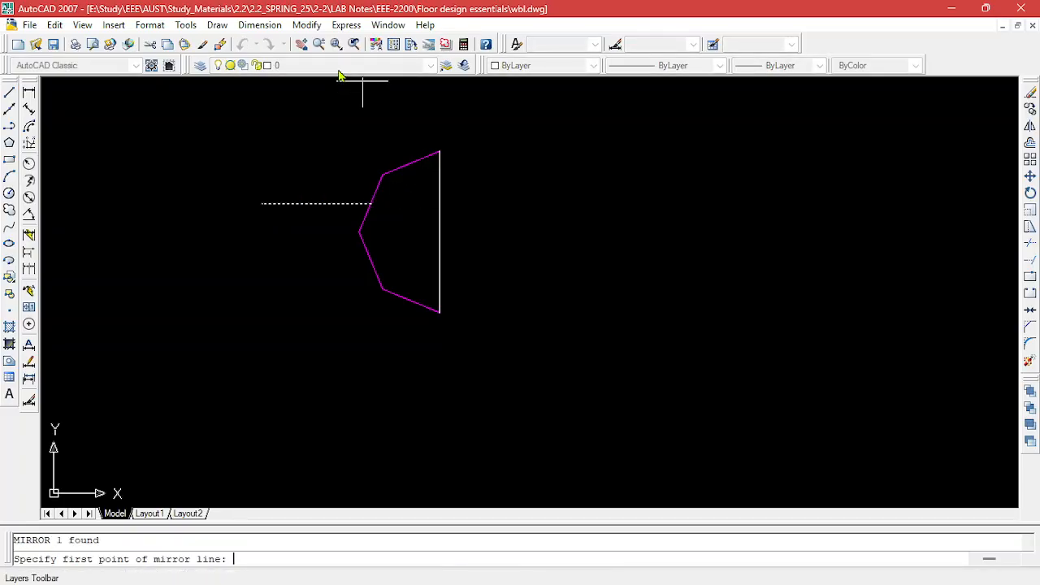
pyautogui.click(358, 231)
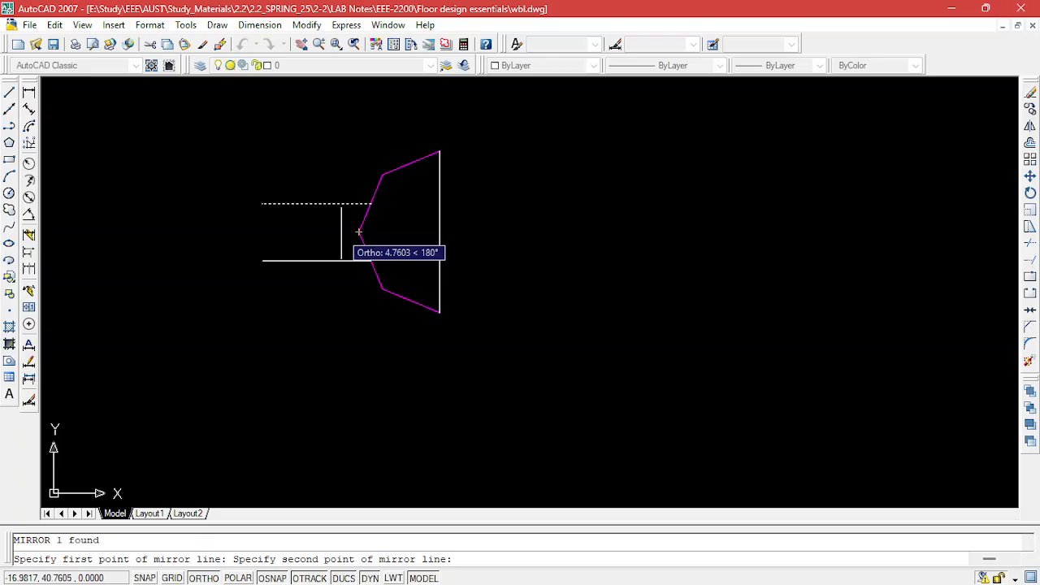
pyautogui.click(244, 234)
pyautogui.press('Return')
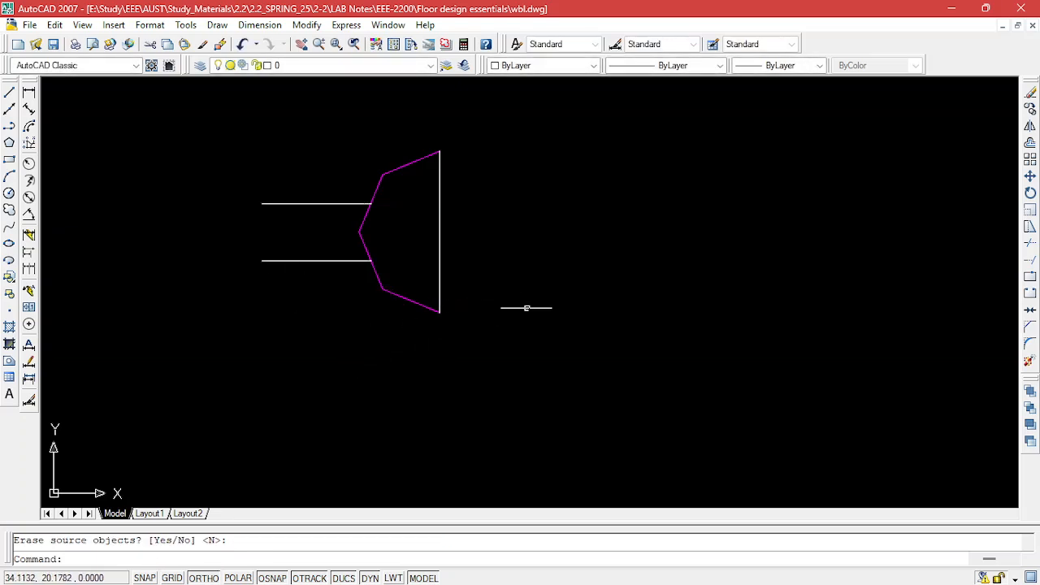
# Set the colour of the half octagon and both pin lines to Magenta.
pyautogui.click(458, 122)
pyautogui.click(205, 341)
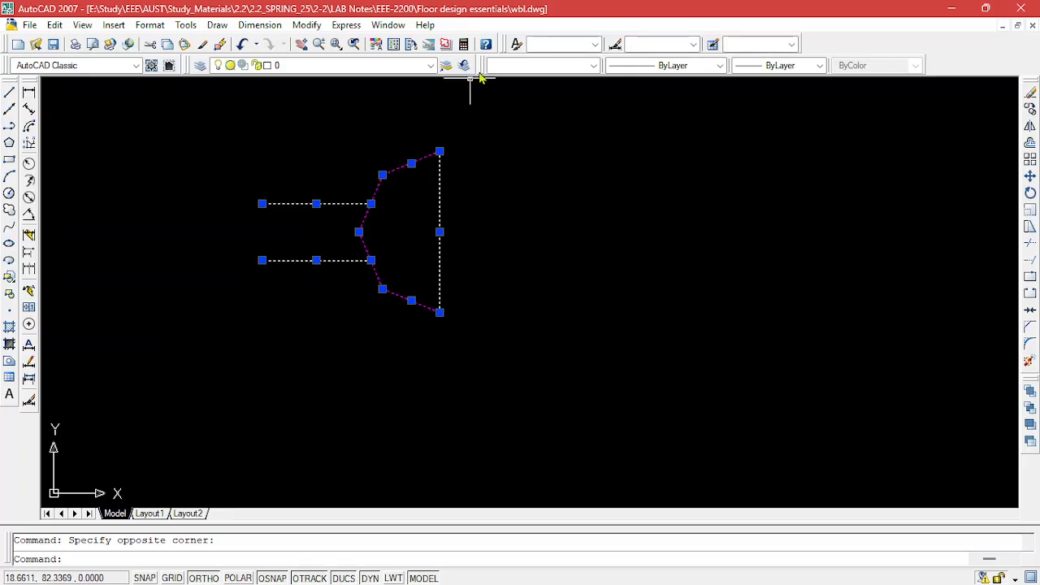
pyautogui.click(569, 67)
pyautogui.click(526, 167)
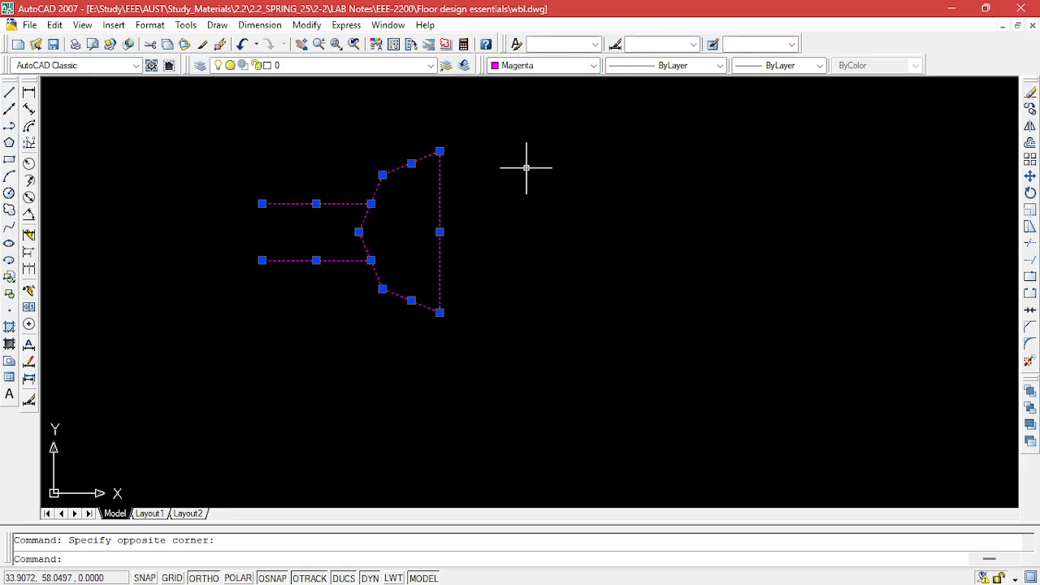
pyautogui.press('Escape')
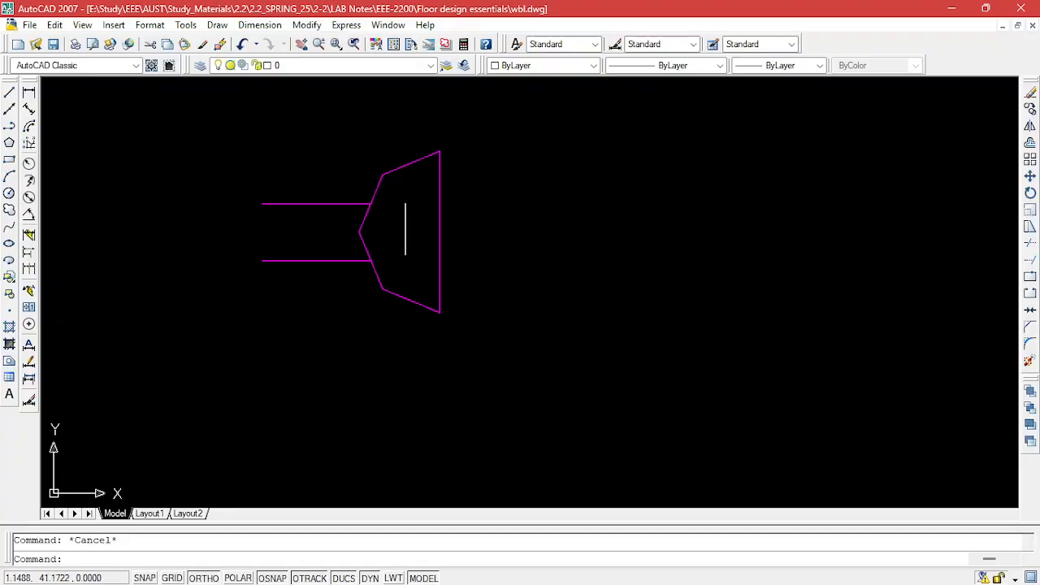
# Fill the inside of the half octagon with the two-color magenta gradient.
pyautogui.click(10, 344)
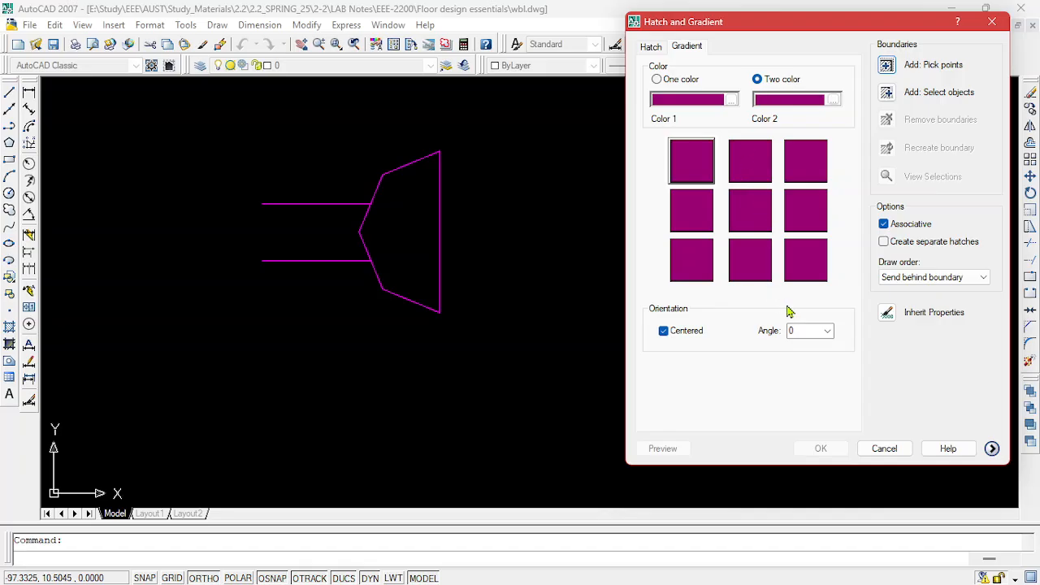
pyautogui.click(888, 66)
pyautogui.click(388, 215)
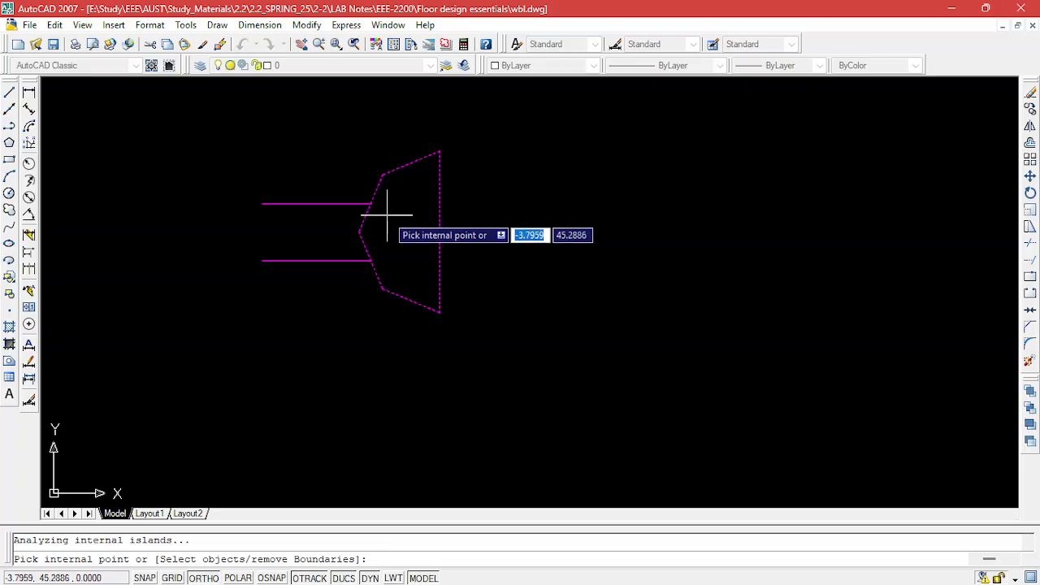
pyautogui.press('Return')
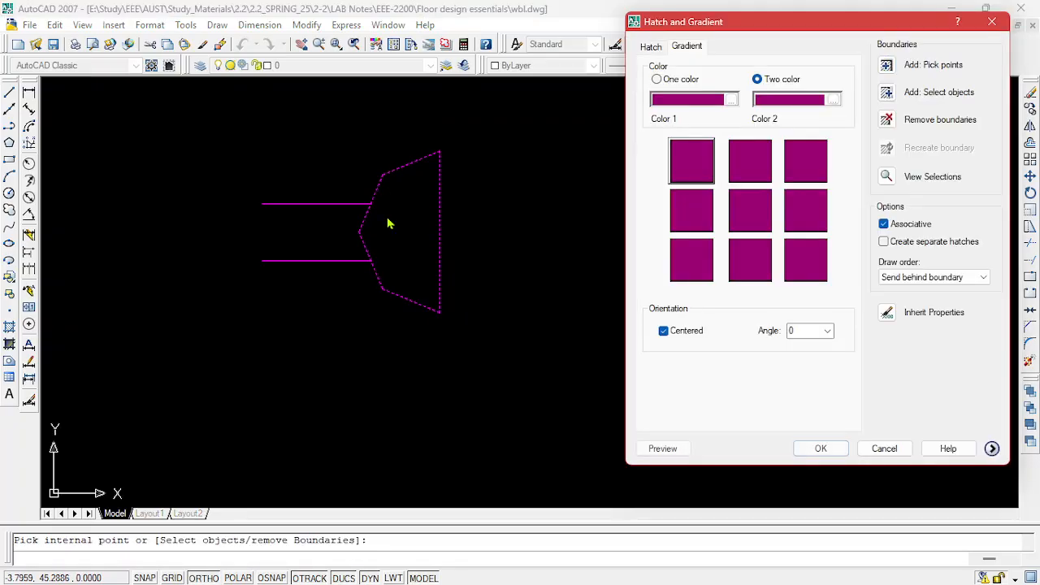
pyautogui.click(821, 449)
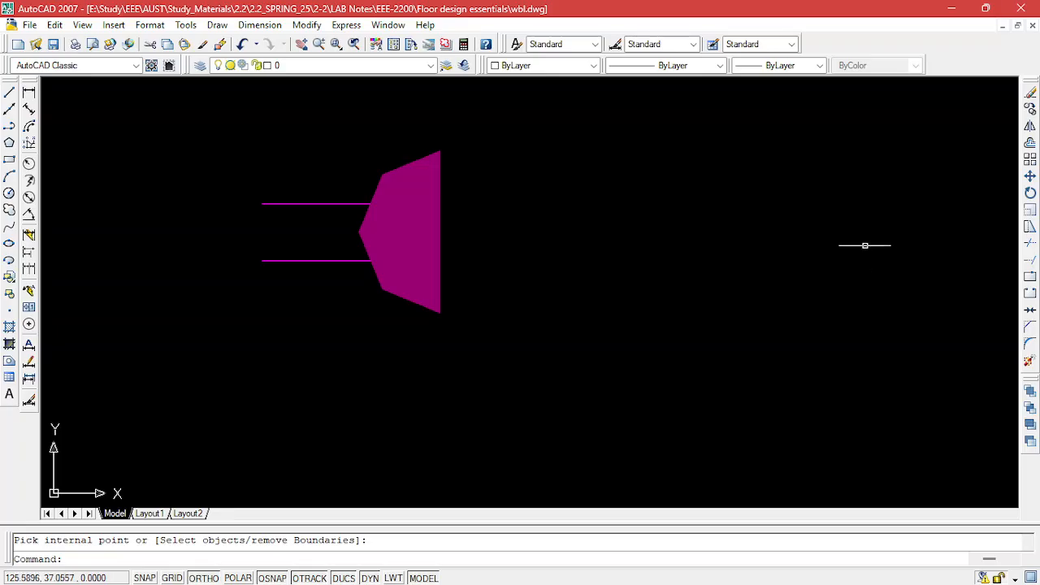
# Save the drawing as a new file named 2pinsocket in the Floor design essentials folder.
pyautogui.hotkey('ctrl', 'shift', 's')
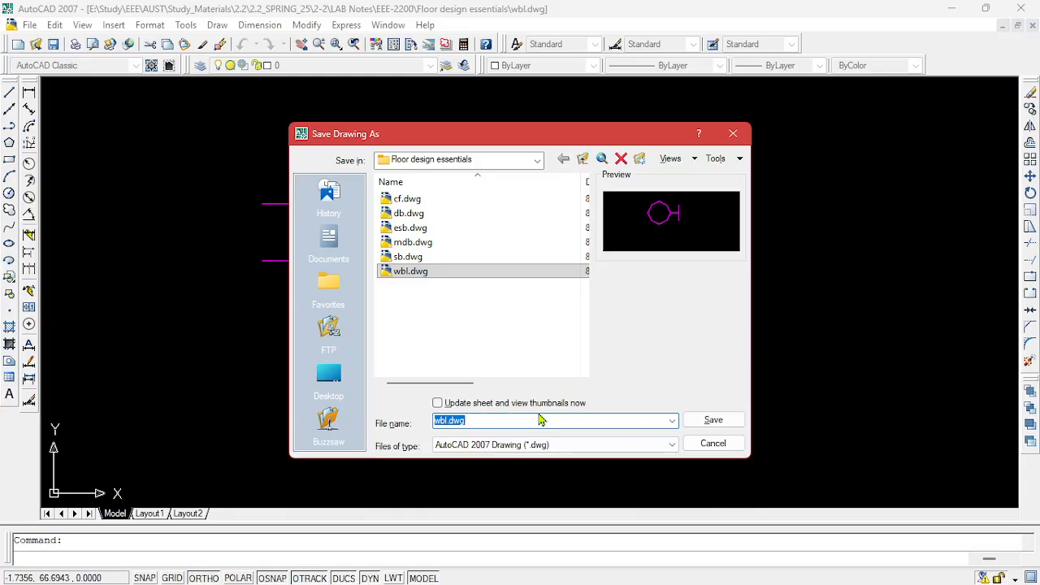
pyautogui.write('socke')
pyautogui.write('2pin')
pyautogui.press('Return')
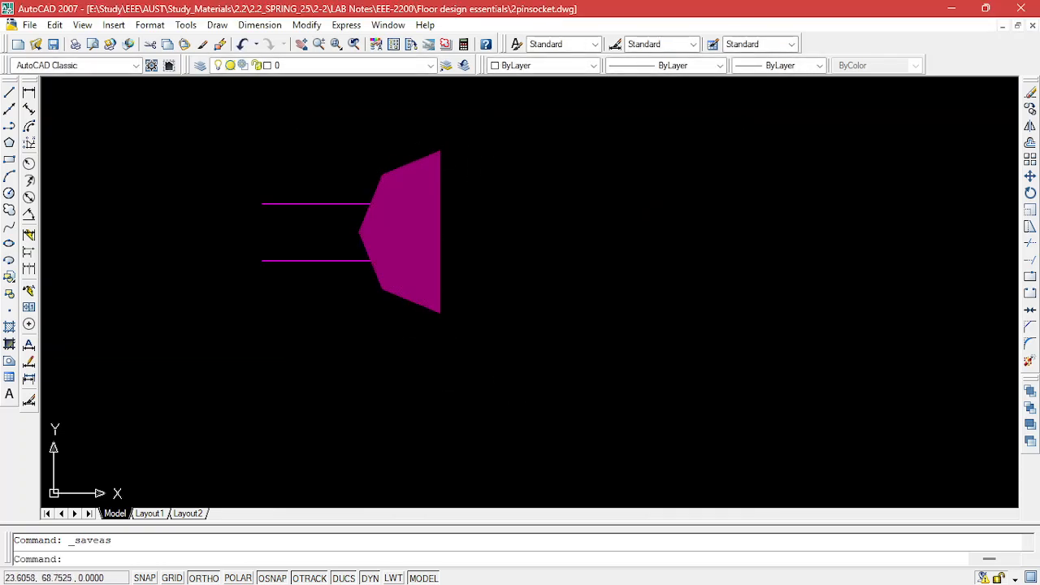
# Erase the whole 2-pin socket symbol to clear the drawing area.
pyautogui.click(488, 127)
pyautogui.click(235, 325)
pyautogui.press('Delete')
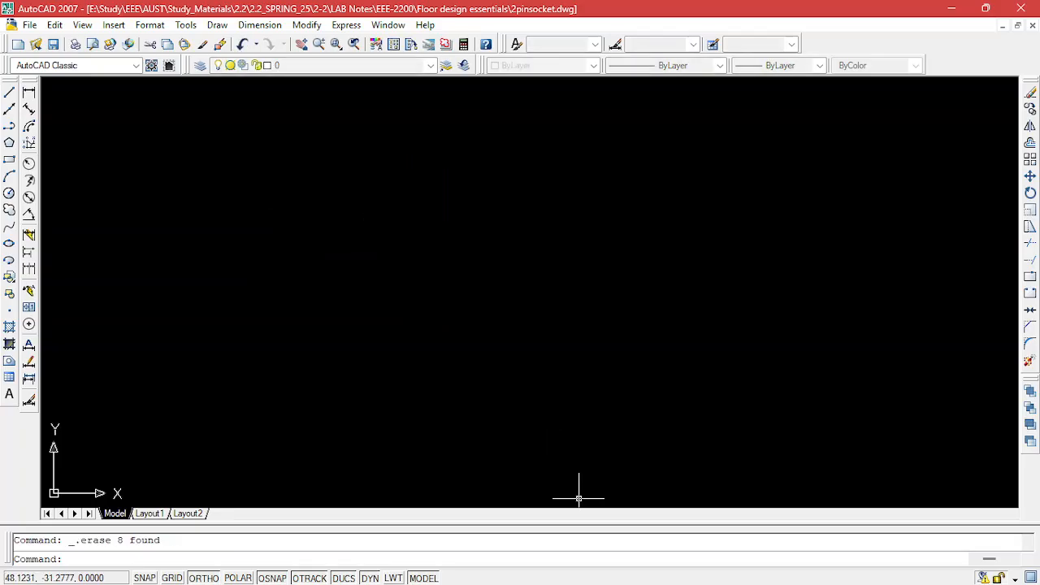
# Switch to the lab manual PDF to examine the Tube Light symbol and its first instruction, and return to AutoCAD.
pyautogui.click(689, 567)
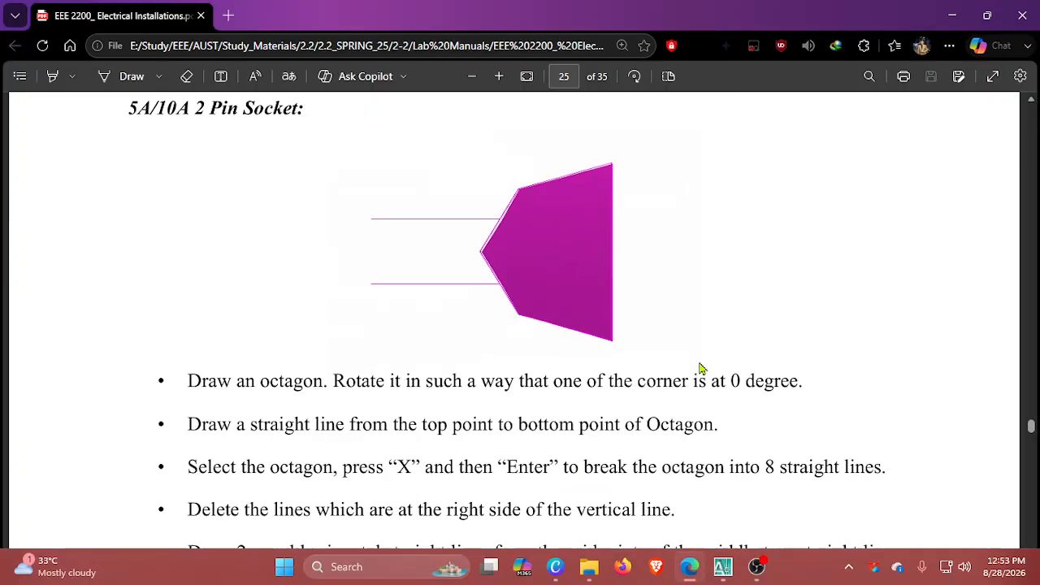
pyautogui.scroll(-10, 701, 369)
pyautogui.scroll(3, 699, 366)
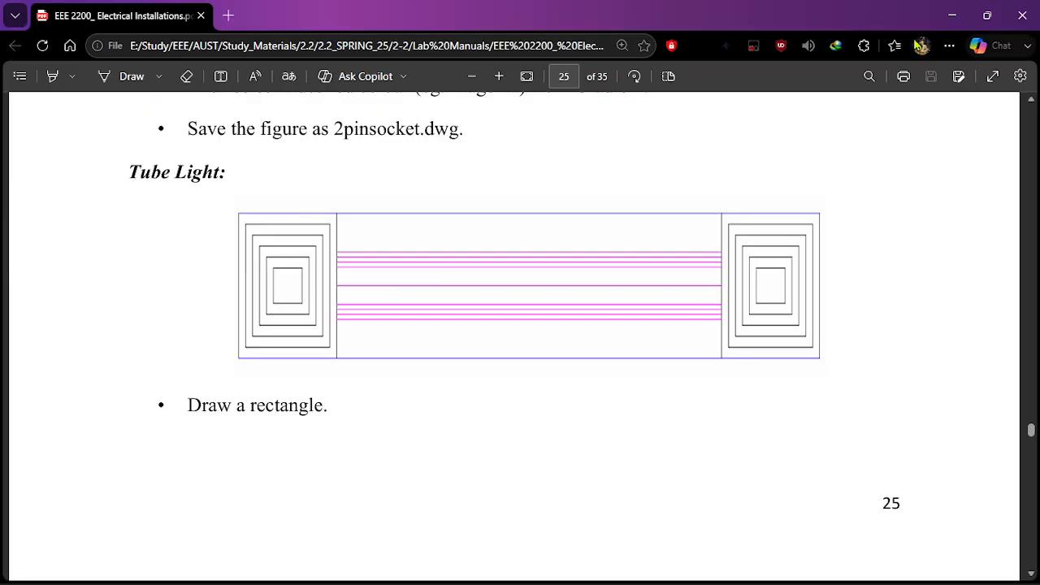
pyautogui.click(954, 15)
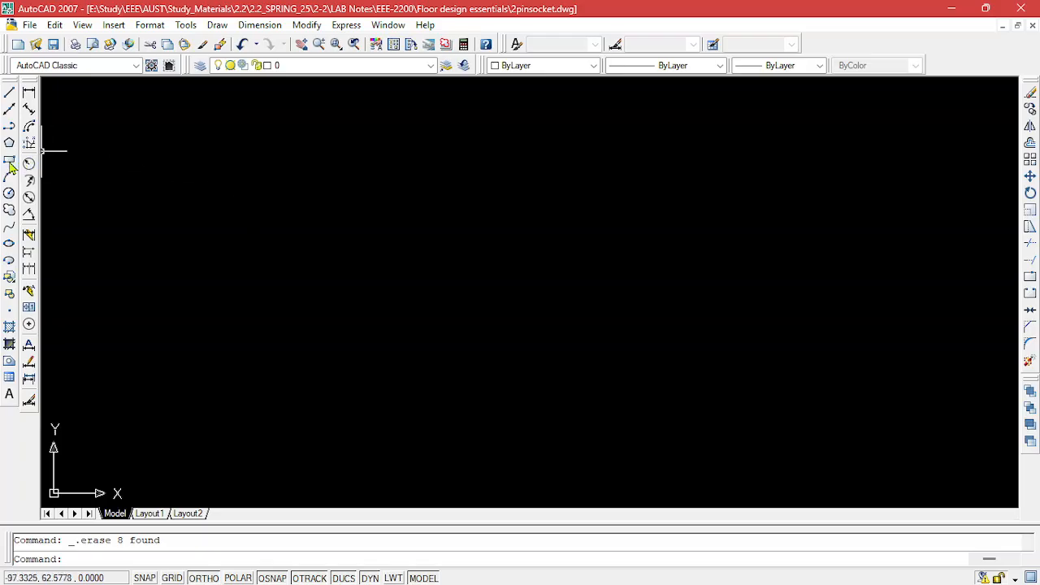
# Draw a nearly square rectangle about 25 units per side in the left part of the drawing area.
pyautogui.click(9, 161)
pyautogui.click(220, 225)
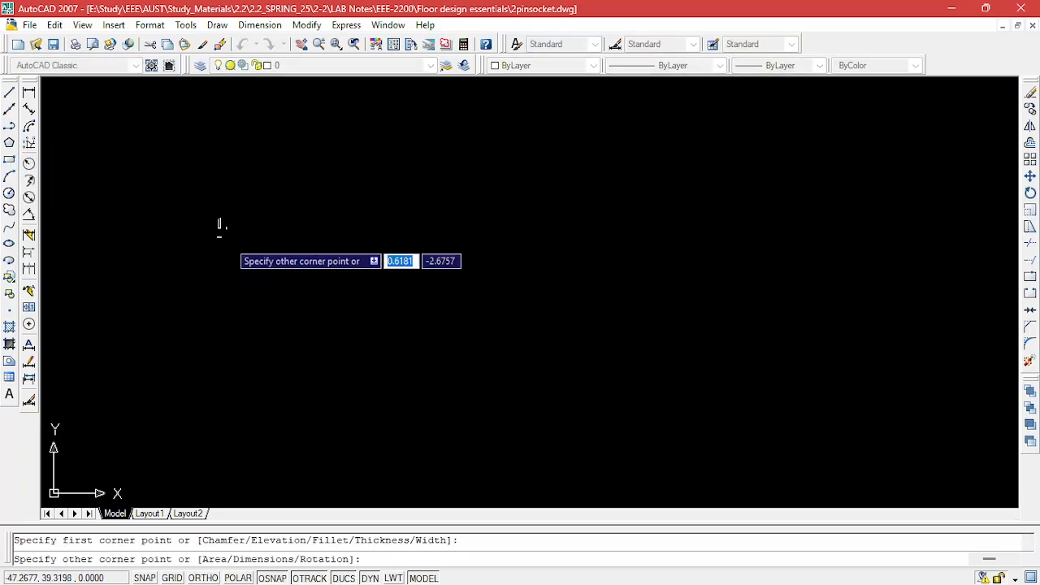
pyautogui.click(310, 309)
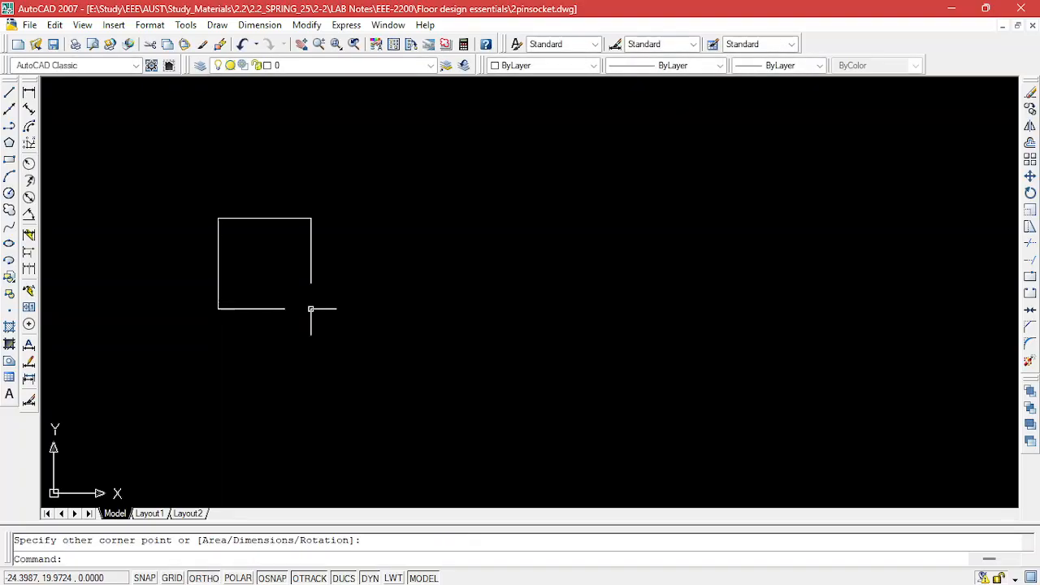
pyautogui.press('Escape')
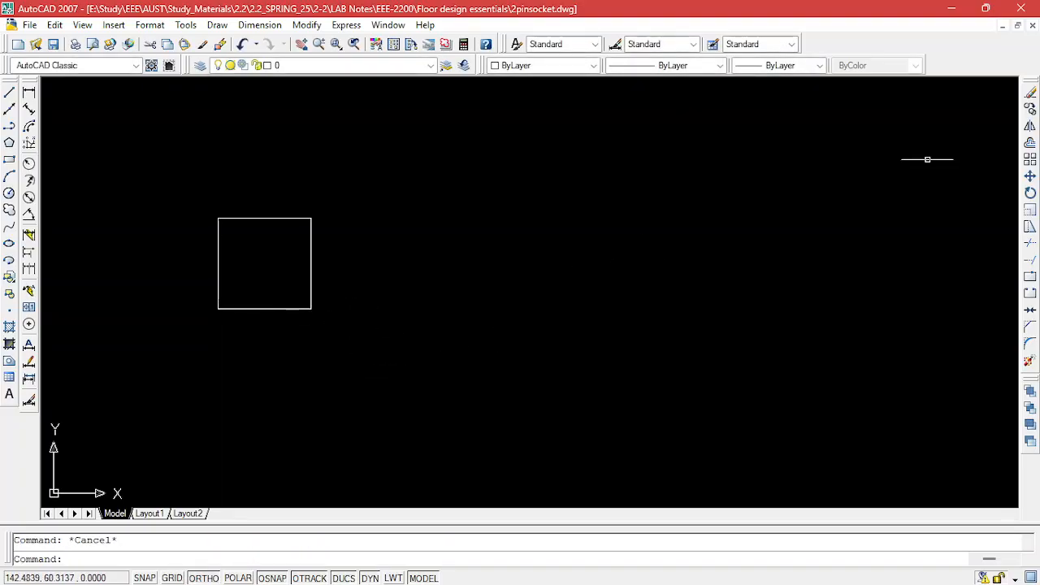
# Offset the rectangle inward by about 3.5 units, picking the distance from its top edge's midpoint.
pyautogui.click(1031, 144)
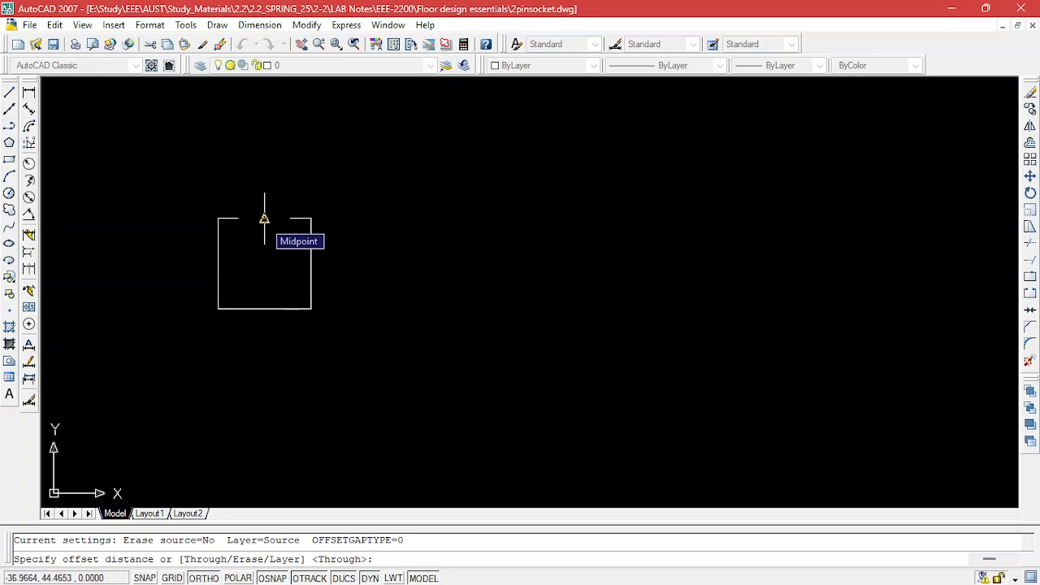
pyautogui.click(265, 218)
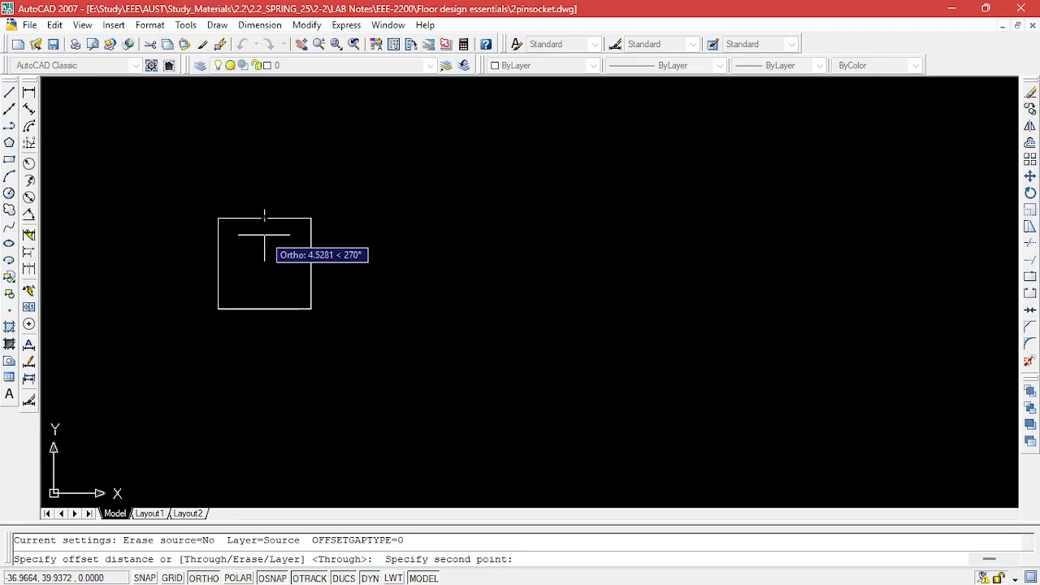
pyautogui.click(263, 231)
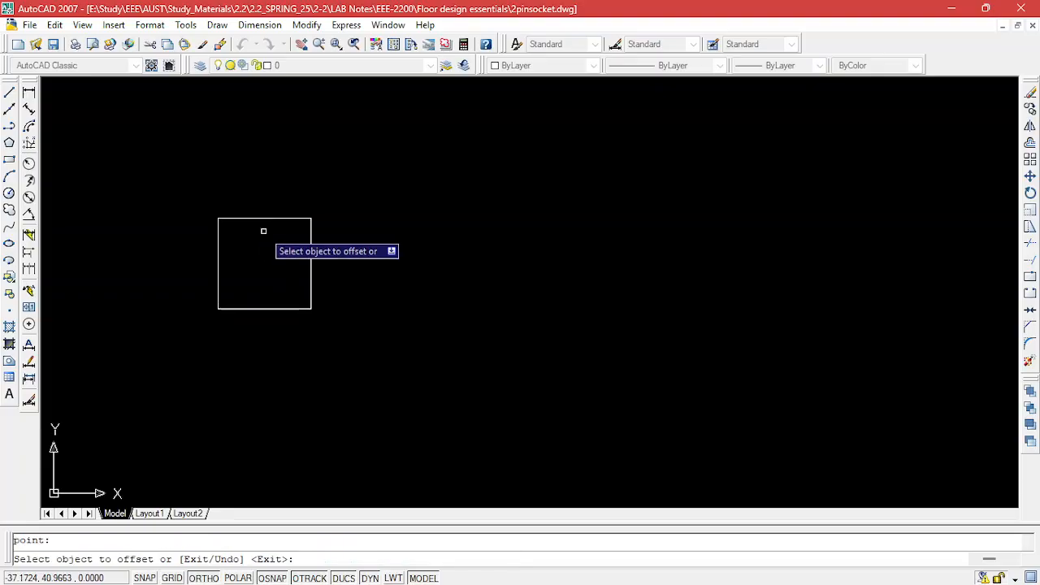
pyautogui.click(263, 232)
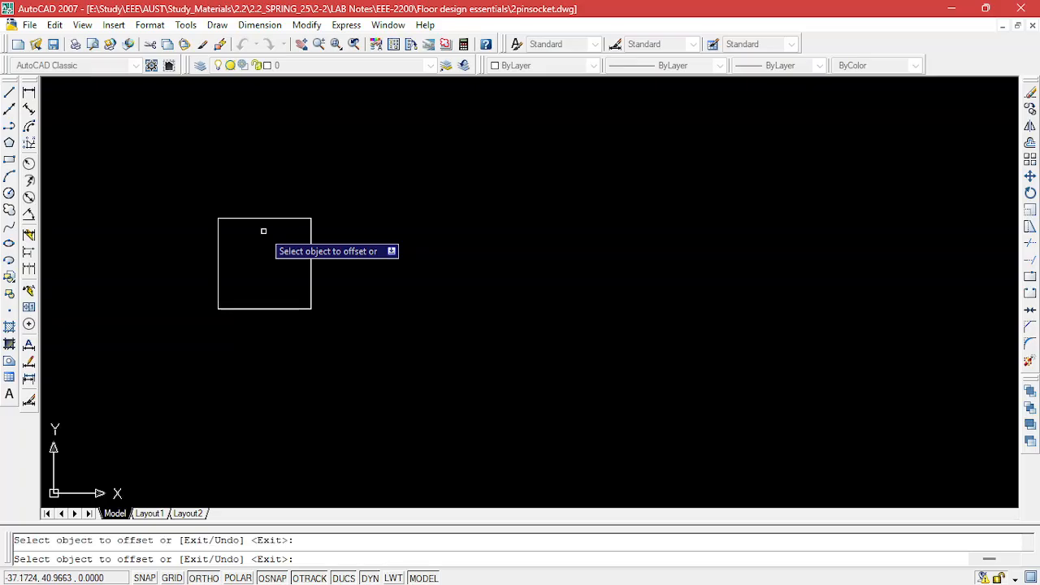
pyautogui.click(263, 219)
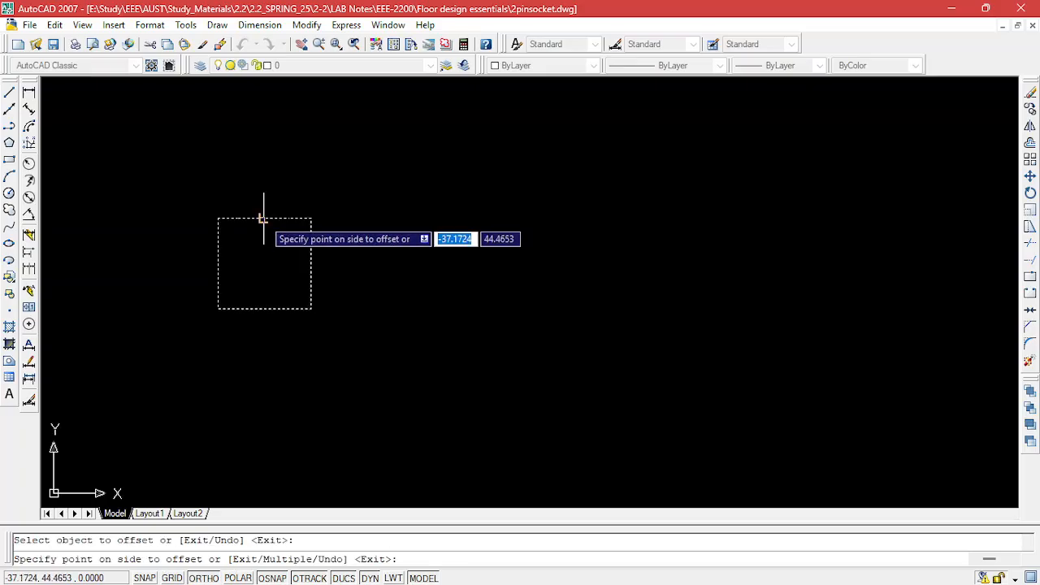
pyautogui.click(264, 223)
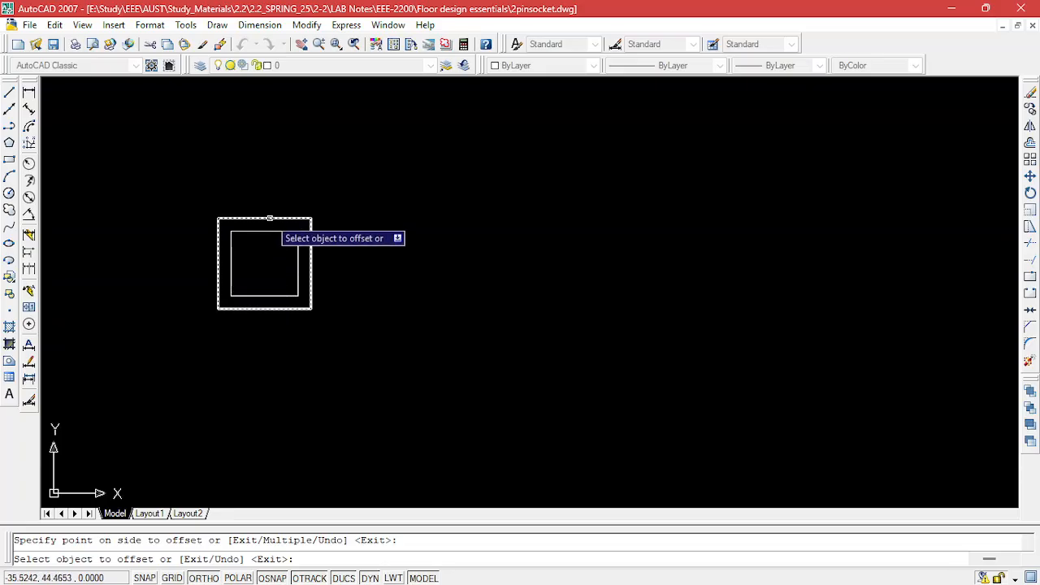
# Offset the original rectangle outward by the same distance to add a larger surrounding rectangle.
pyautogui.click(268, 213)
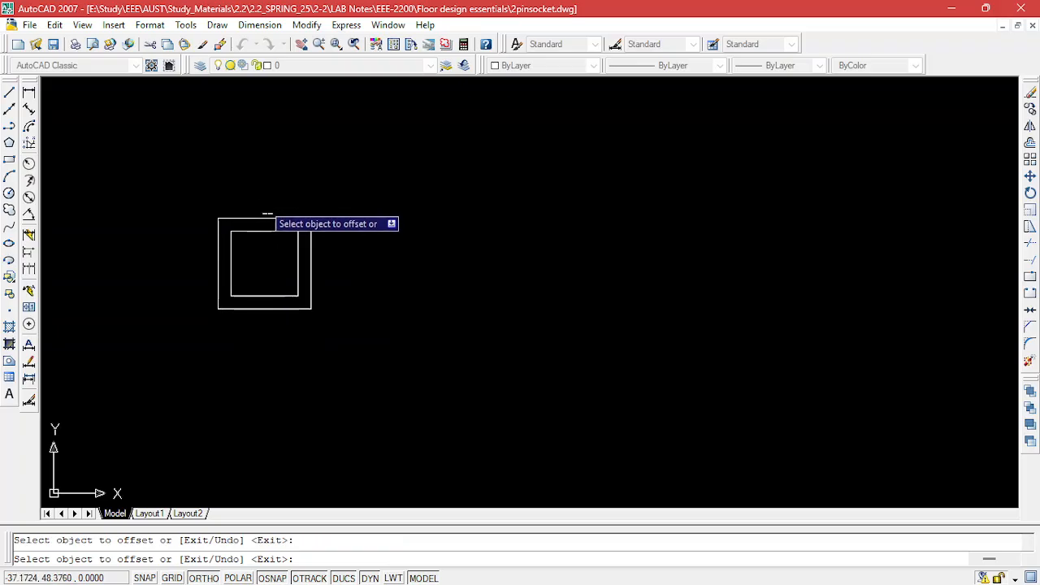
pyautogui.click(265, 218)
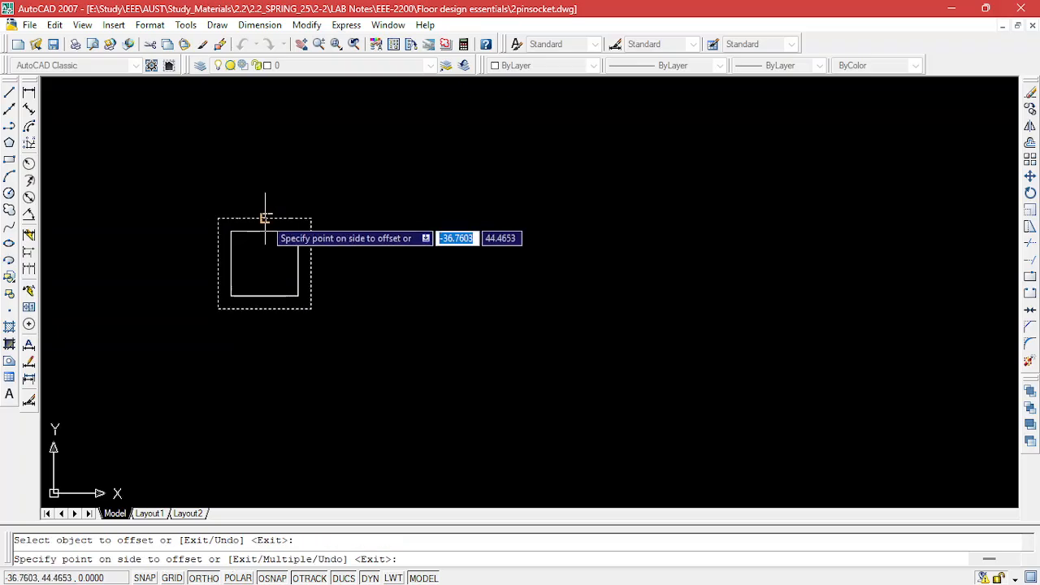
pyautogui.click(263, 208)
pyautogui.click(266, 213)
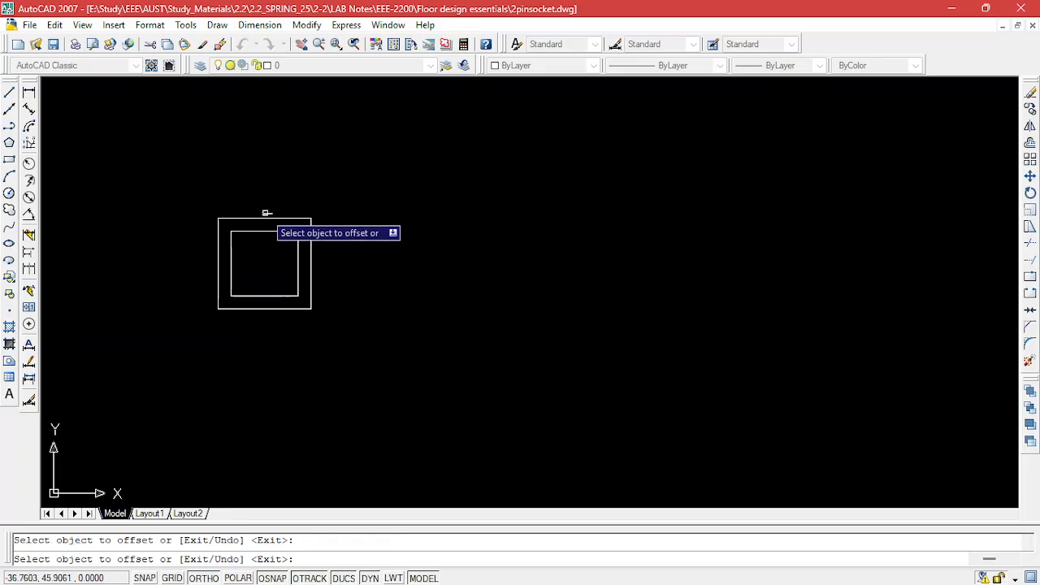
pyautogui.click(267, 220)
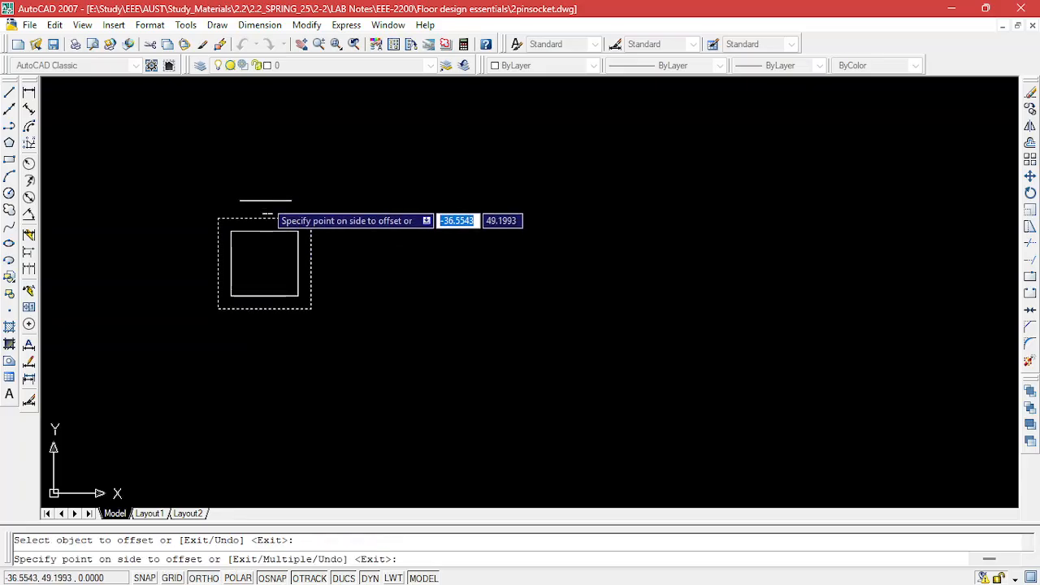
pyautogui.click(266, 201)
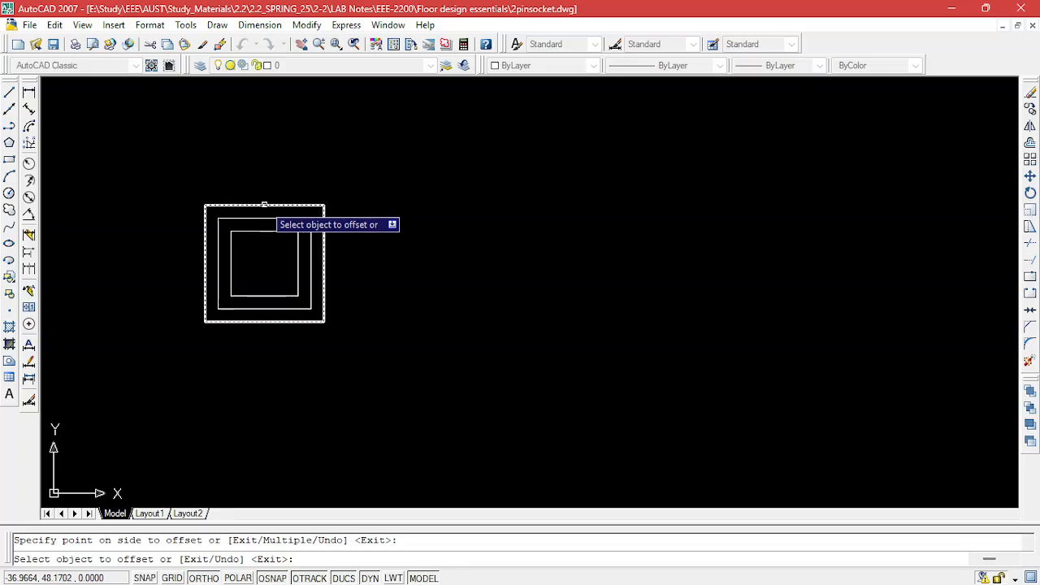
# Offset the innermost rectangle inward twice by the same distance to add two smaller nested rectangles.
pyautogui.click(261, 233)
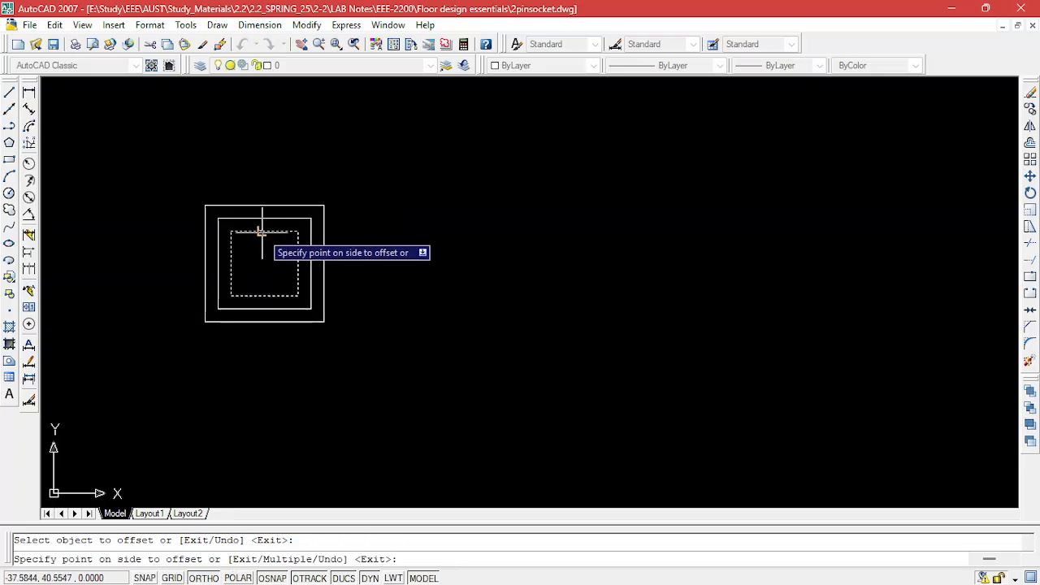
pyautogui.click(260, 240)
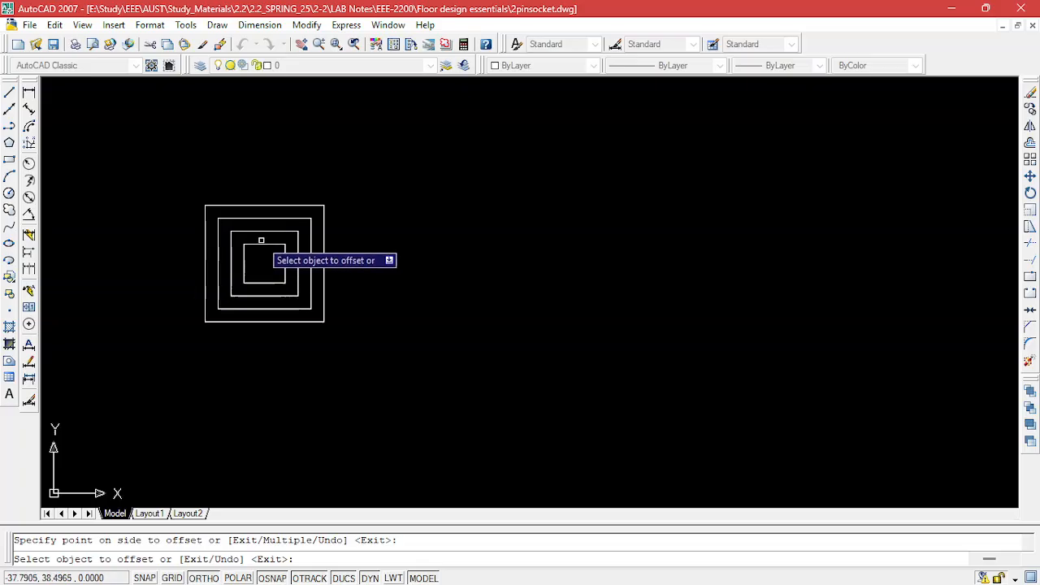
pyautogui.click(264, 244)
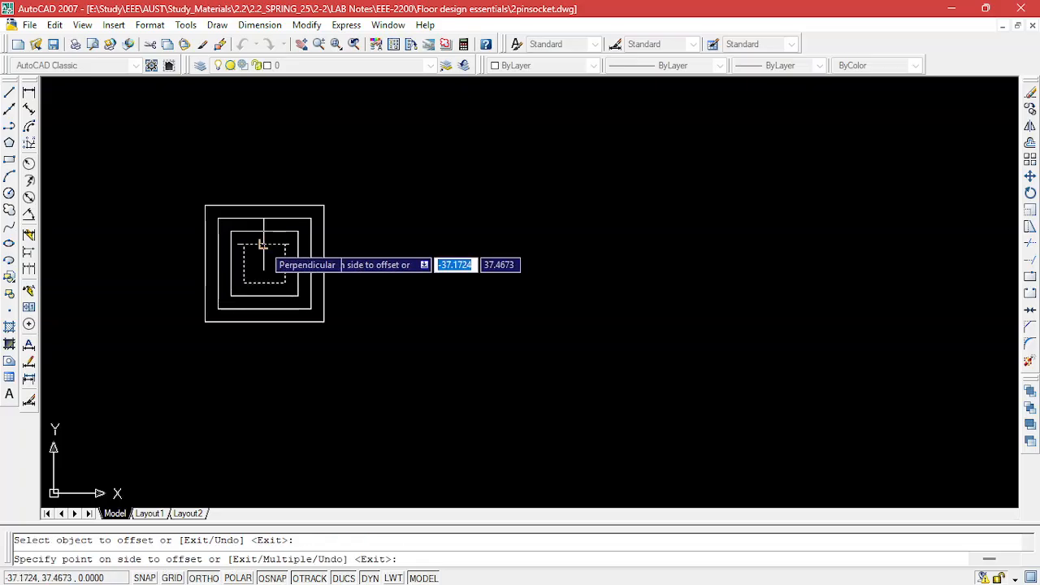
pyautogui.click(264, 246)
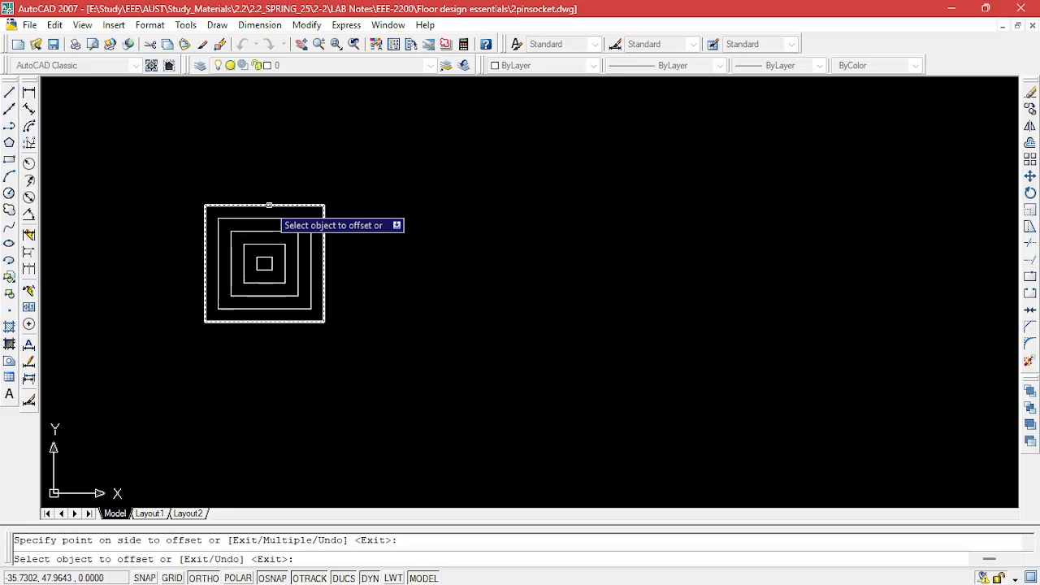
# Offset the outermost rectangle outward by the same distance to add one larger surrounding rectangle, and end the offset command.
pyautogui.click(269, 205)
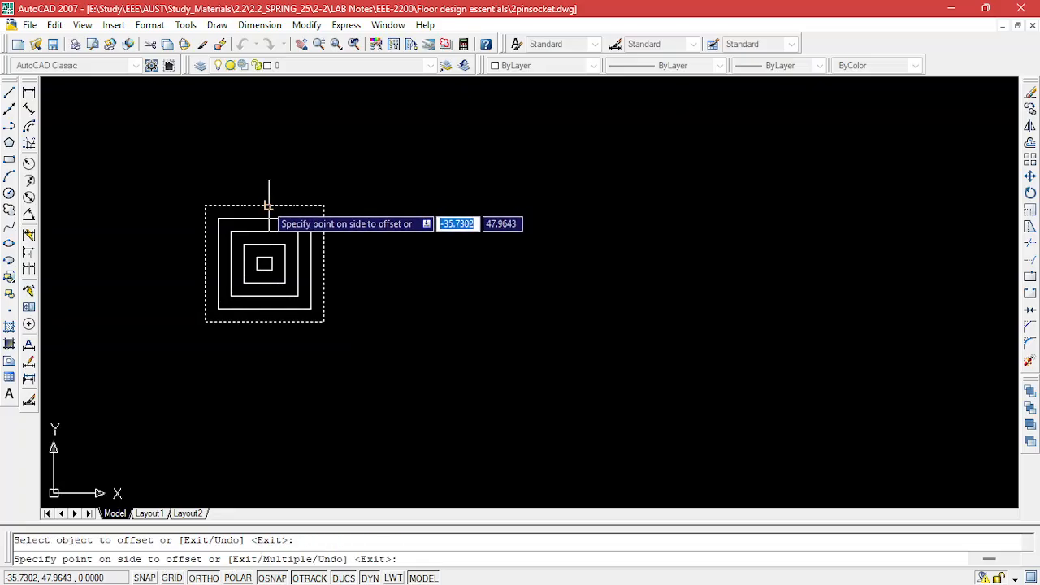
pyautogui.click(266, 204)
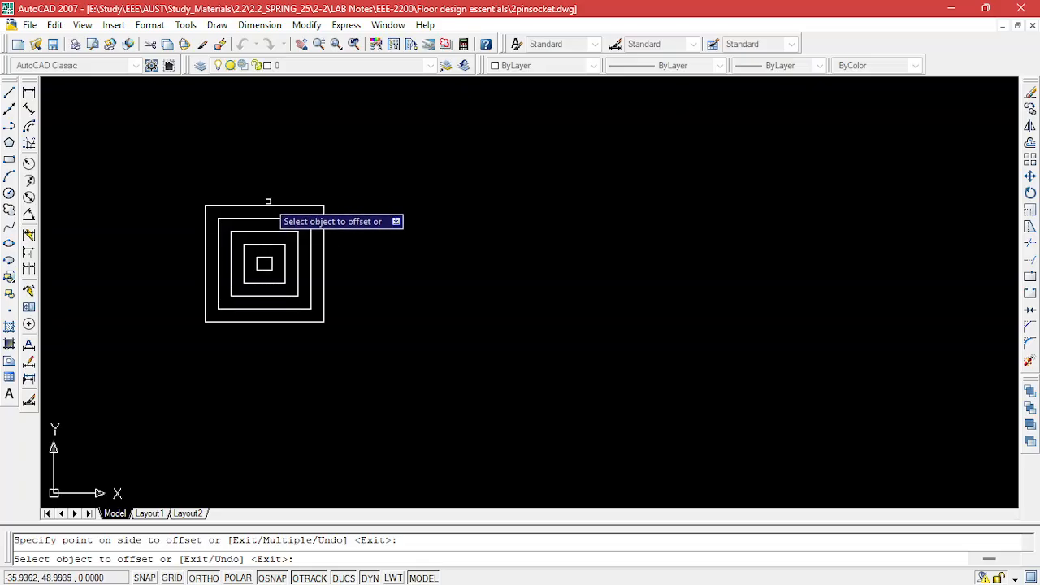
pyautogui.click(267, 205)
pyautogui.click(267, 205)
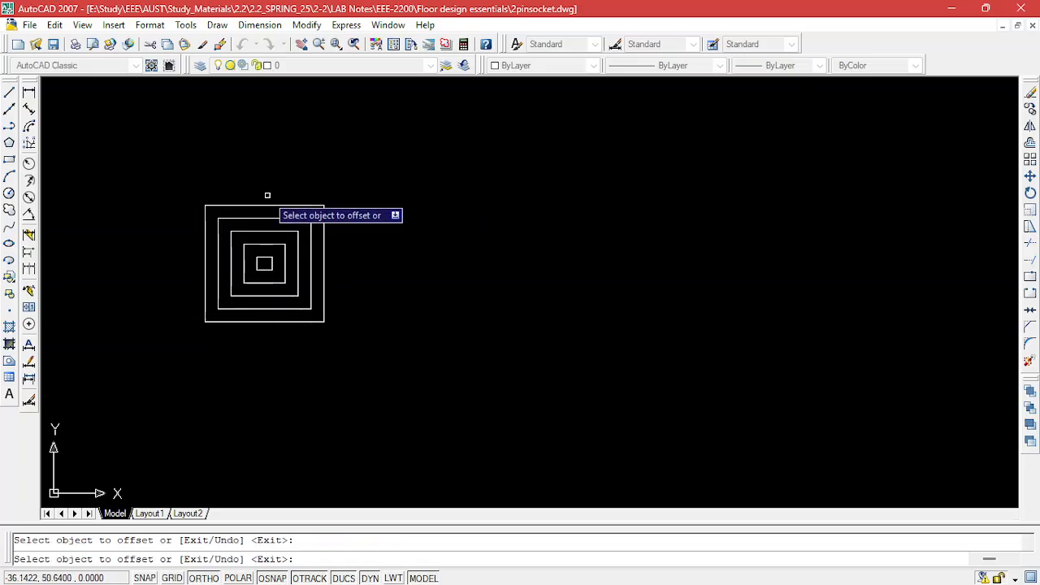
pyautogui.click(268, 206)
pyautogui.click(268, 205)
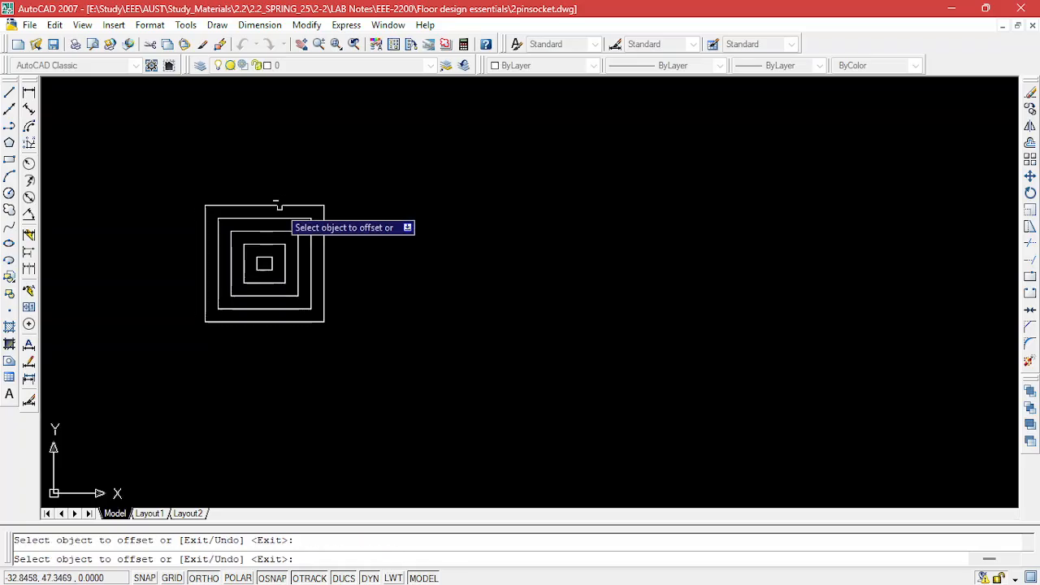
pyautogui.click(270, 205)
pyautogui.click(264, 201)
pyautogui.click(270, 195)
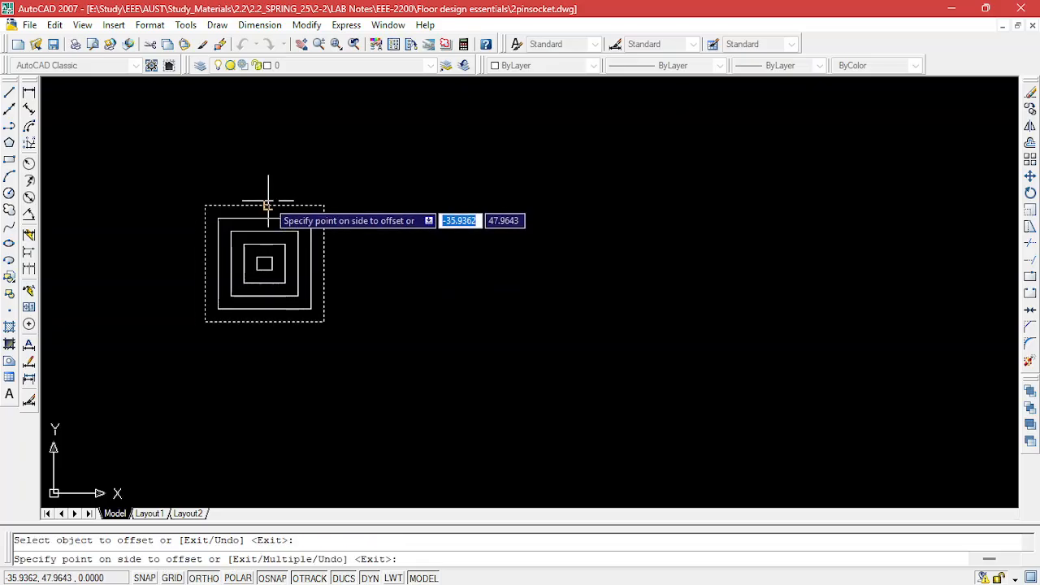
pyautogui.click(269, 182)
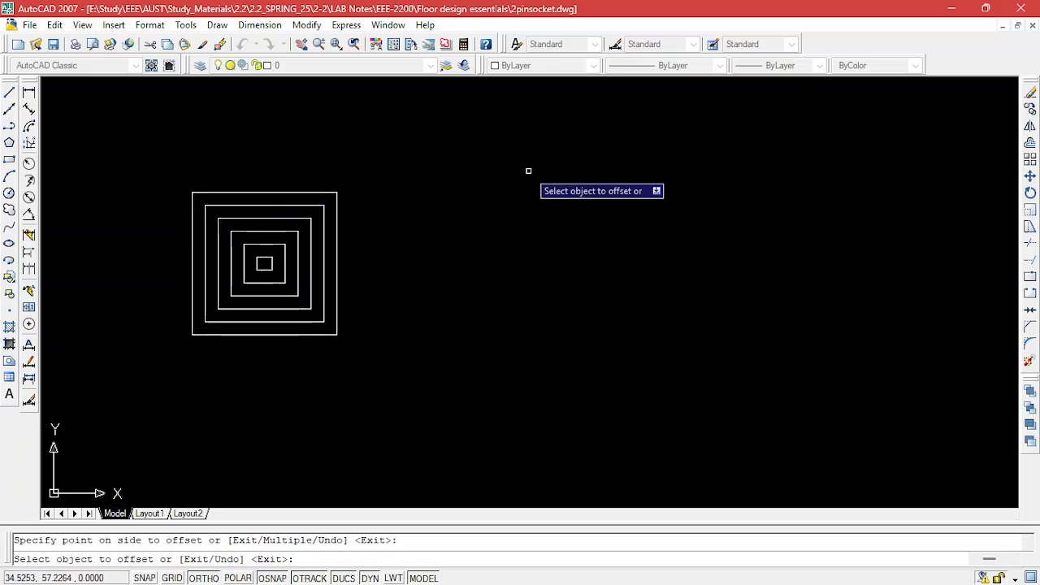
pyautogui.press('Escape')
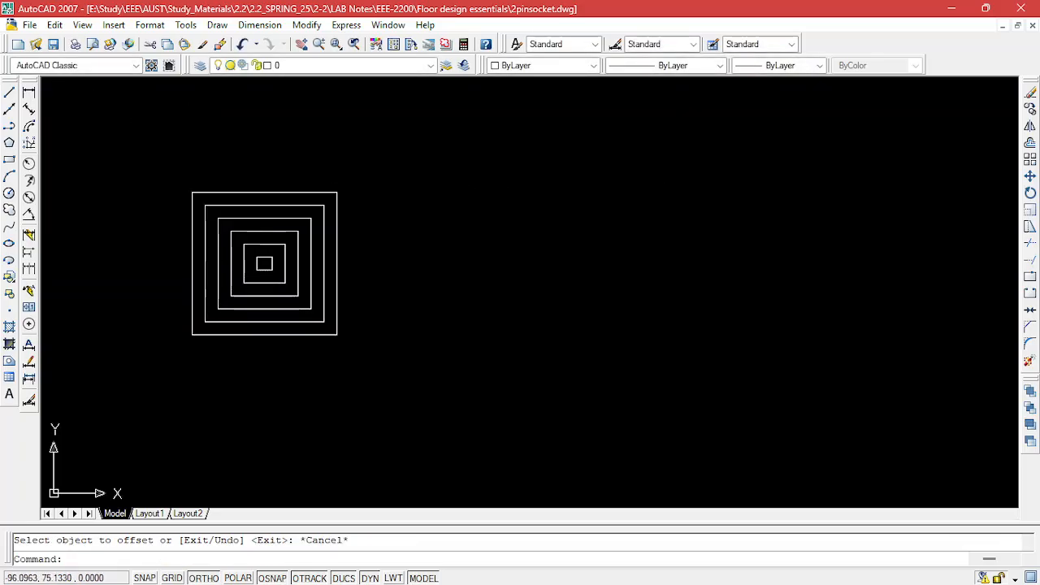
pyautogui.click(10, 93)
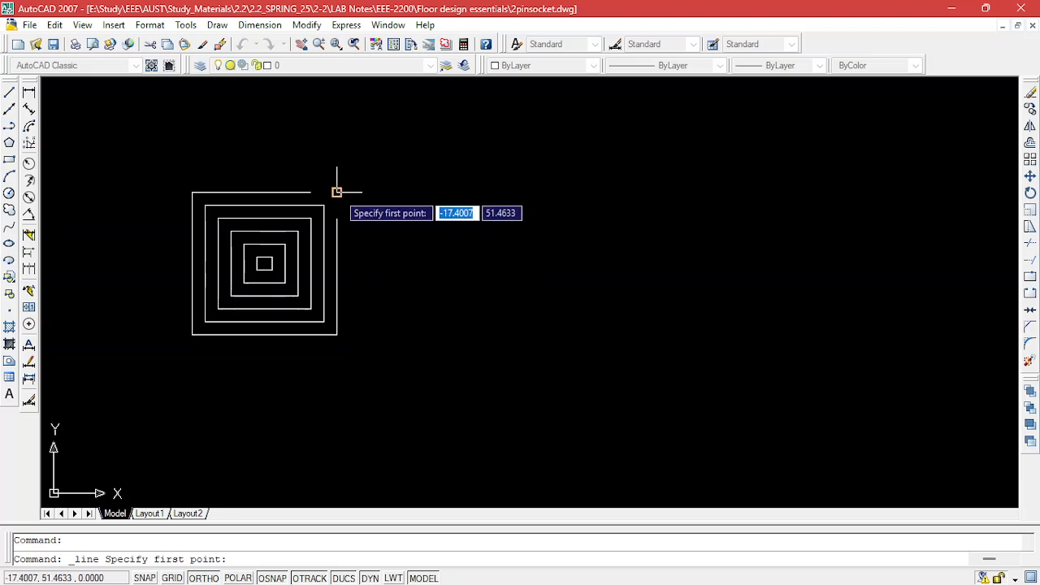
pyautogui.click(678, 192)
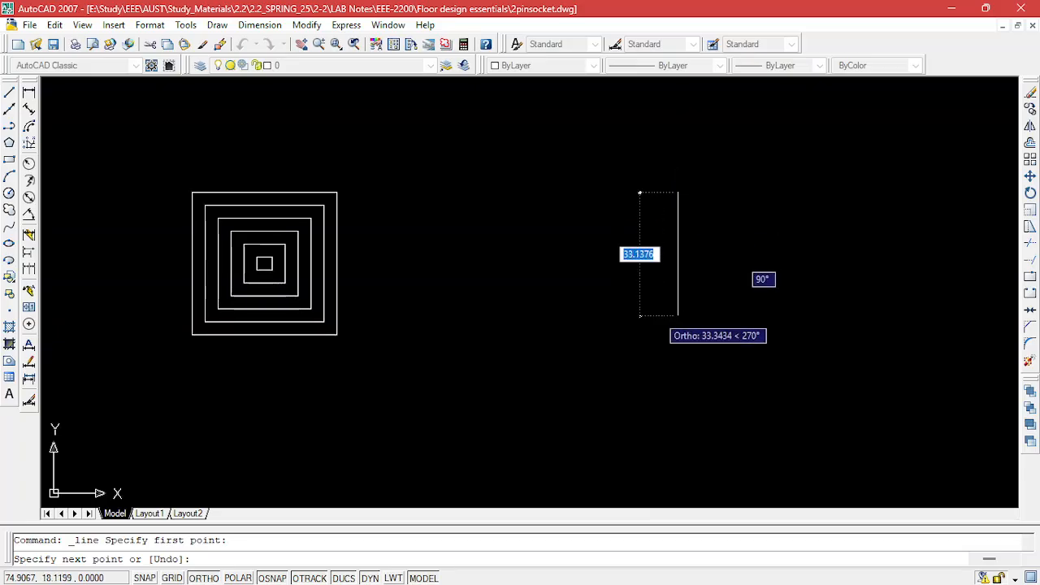
pyautogui.press('Escape')
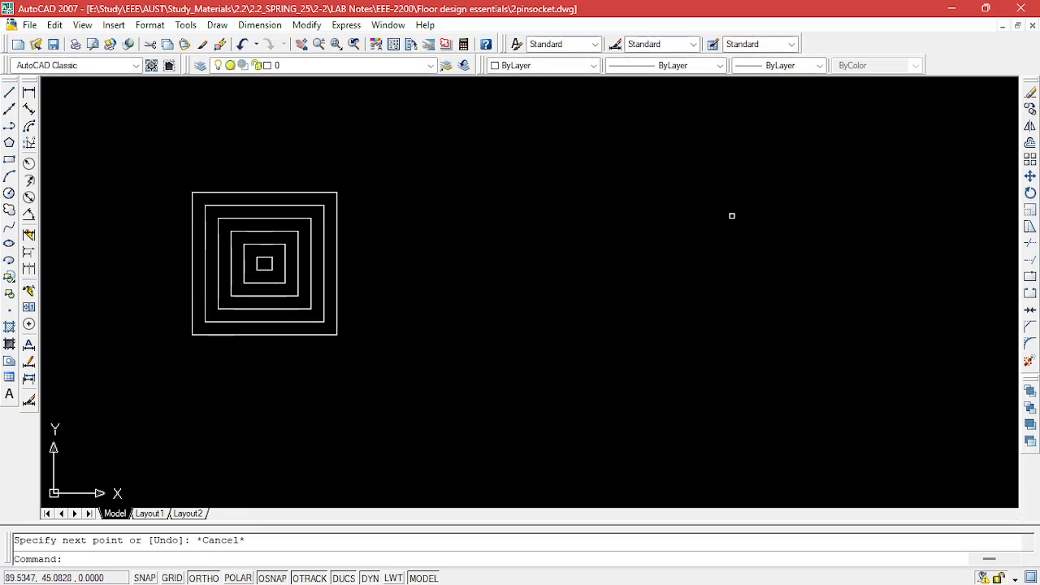
# Draw a horizontal line about 96 units long to the right from the outermost rectangle's upper-right corner.
pyautogui.click(10, 92)
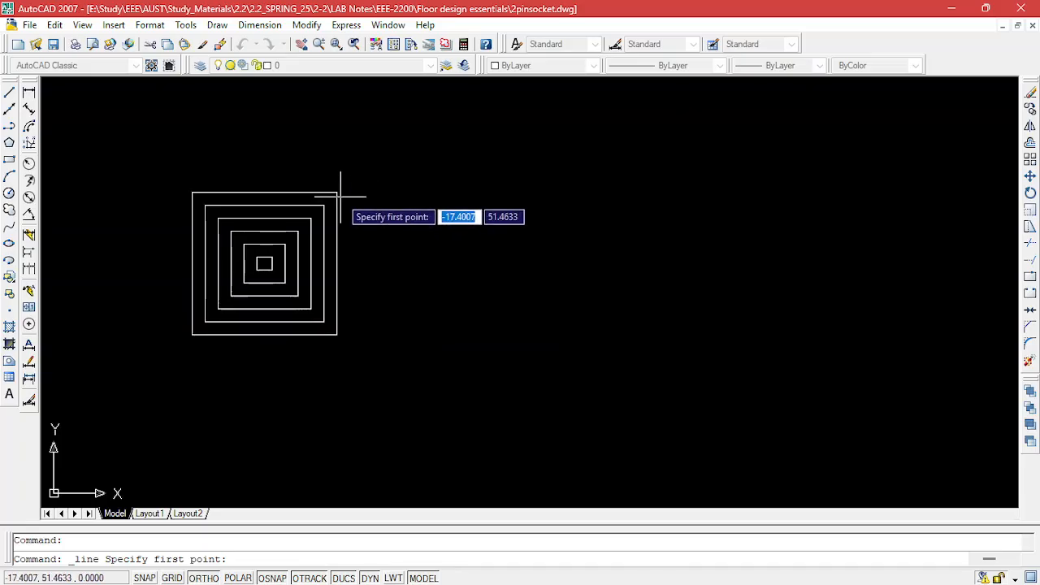
pyautogui.click(338, 192)
pyautogui.click(692, 193)
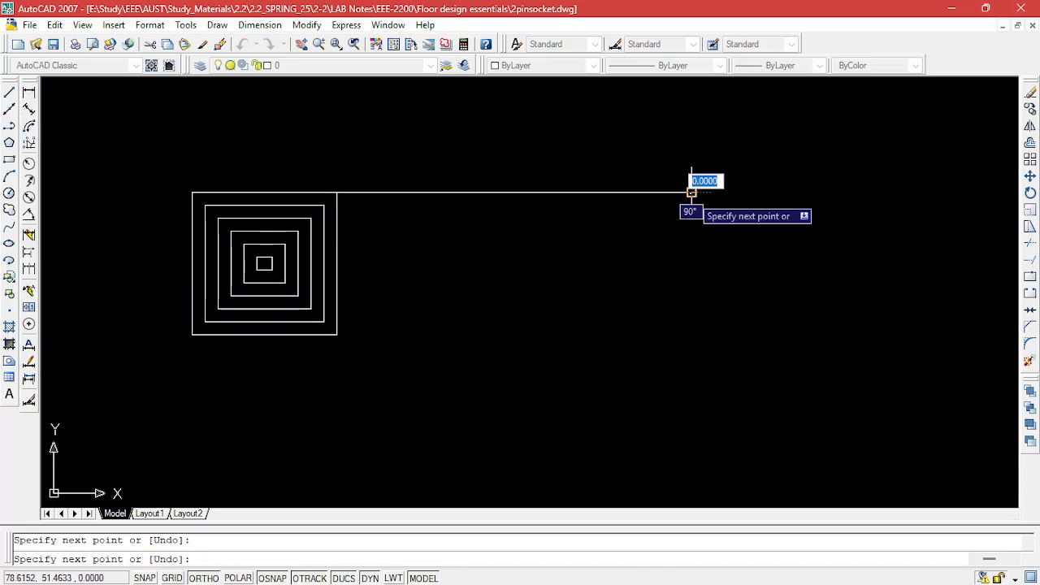
pyautogui.press('Escape')
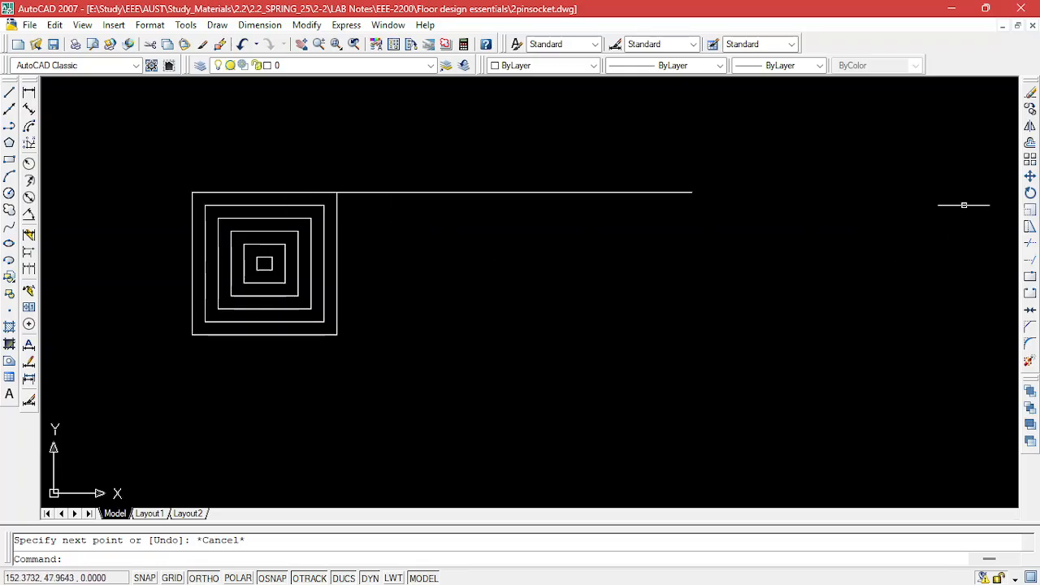
# Try mirroring all the nested rectangles across the upper horizontal line while keeping the originals, and undo the mirror.
pyautogui.click(373, 218)
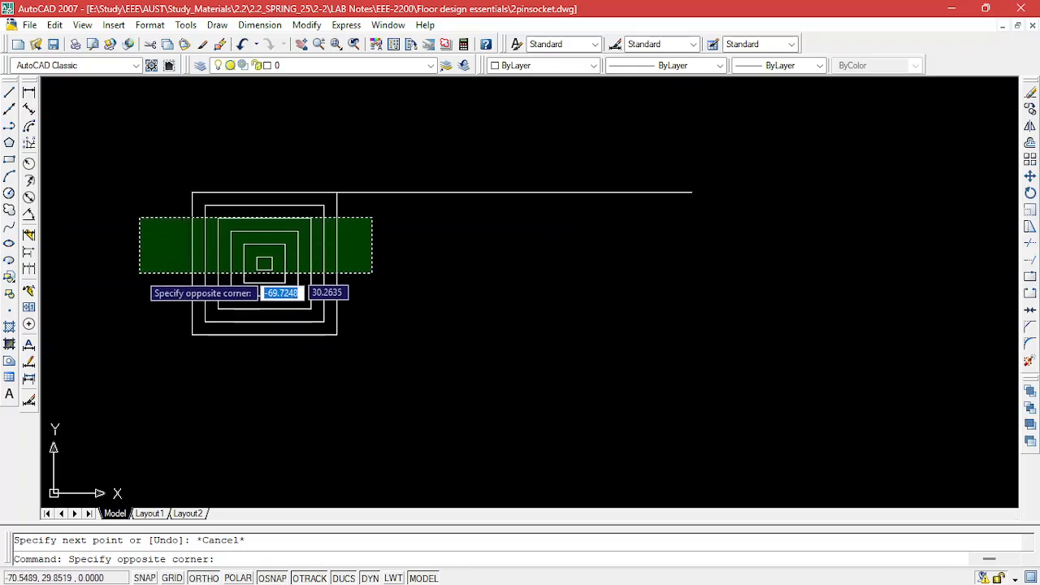
pyautogui.click(126, 291)
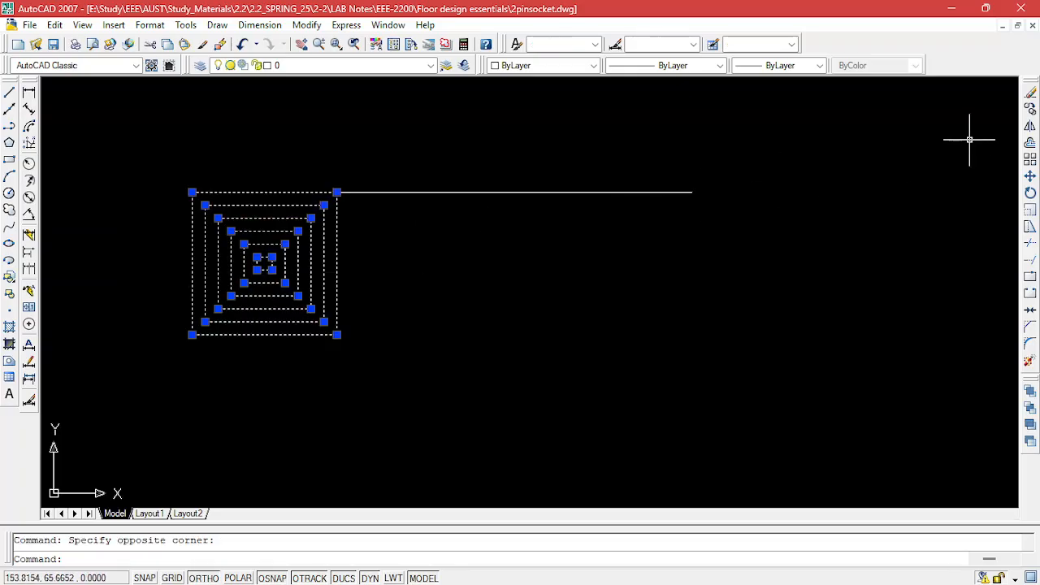
pyautogui.write('mi')
pyautogui.press('Return')
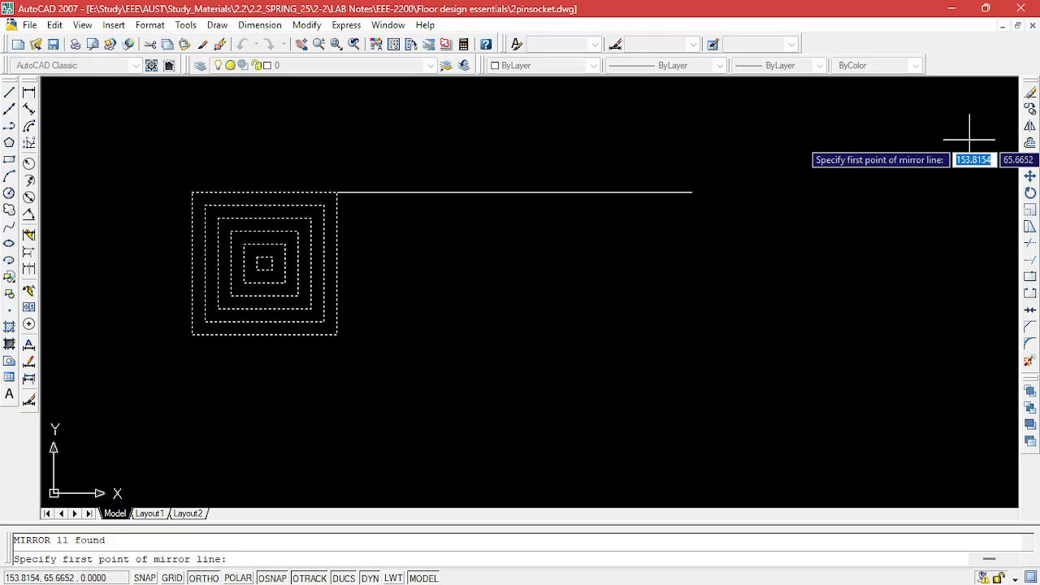
pyautogui.click(337, 191)
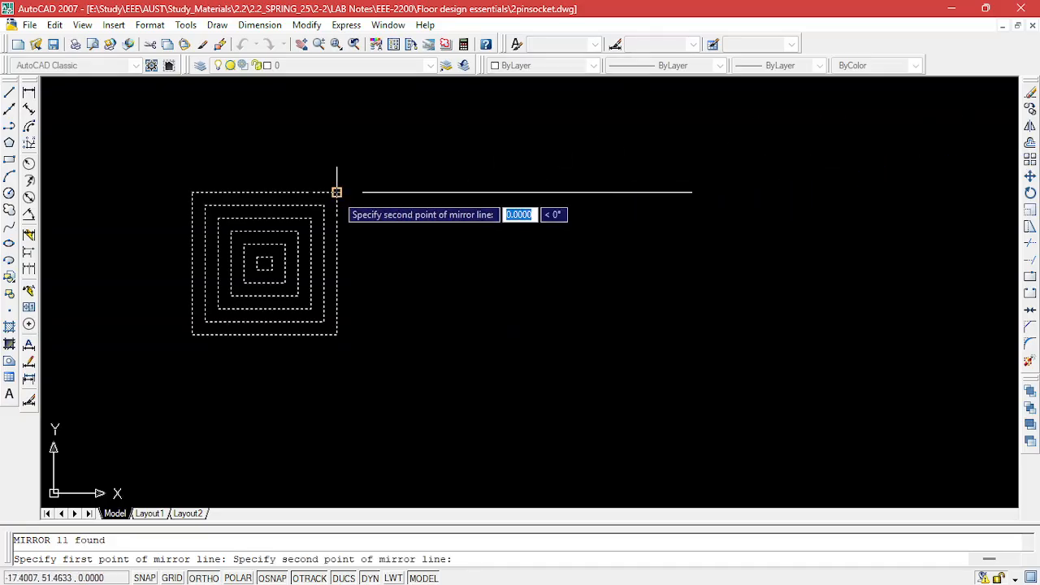
pyautogui.click(693, 194)
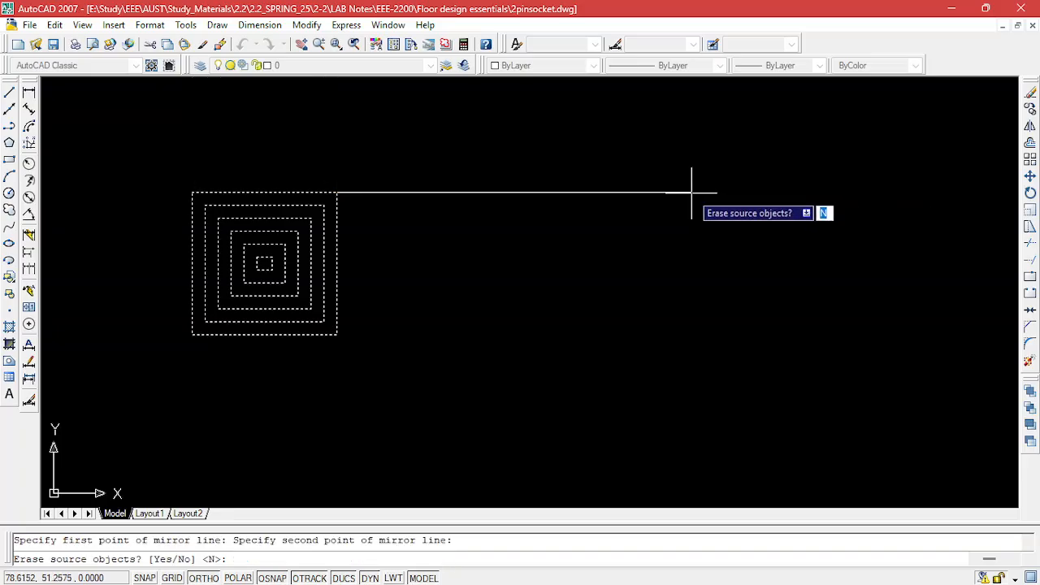
pyautogui.press('Return')
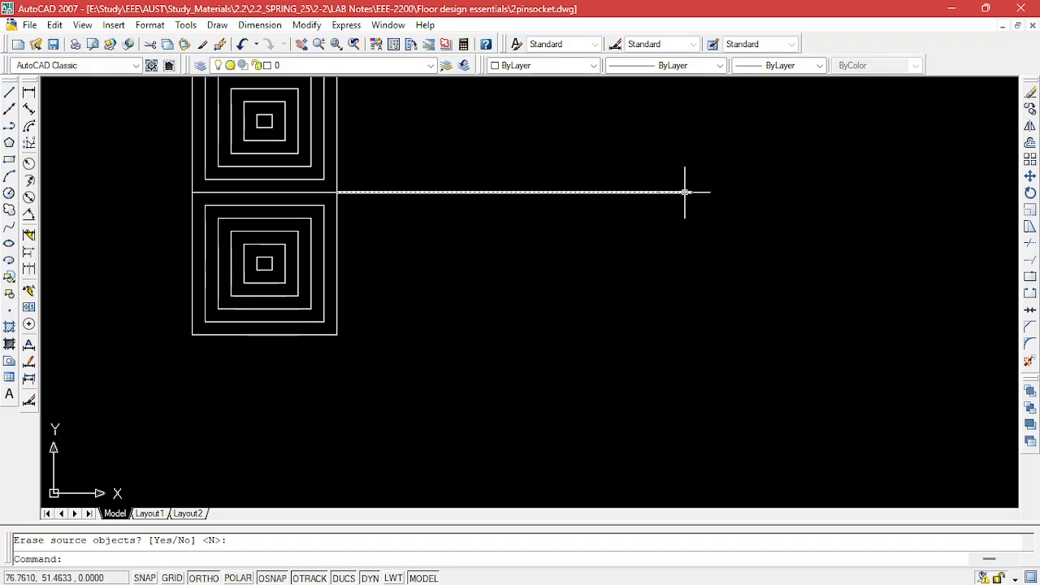
pyautogui.hotkey('ctrl', 'z')
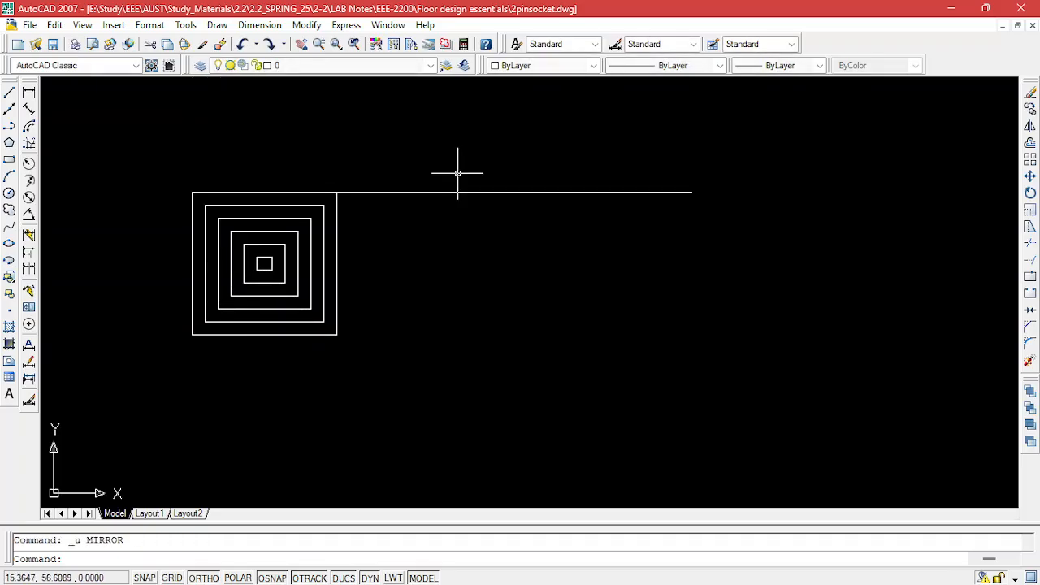
# Draw a horizontal line about 96 units long from the midpoint of the outermost rectangle's right side, ending below the upper line's end.
pyautogui.click(9, 94)
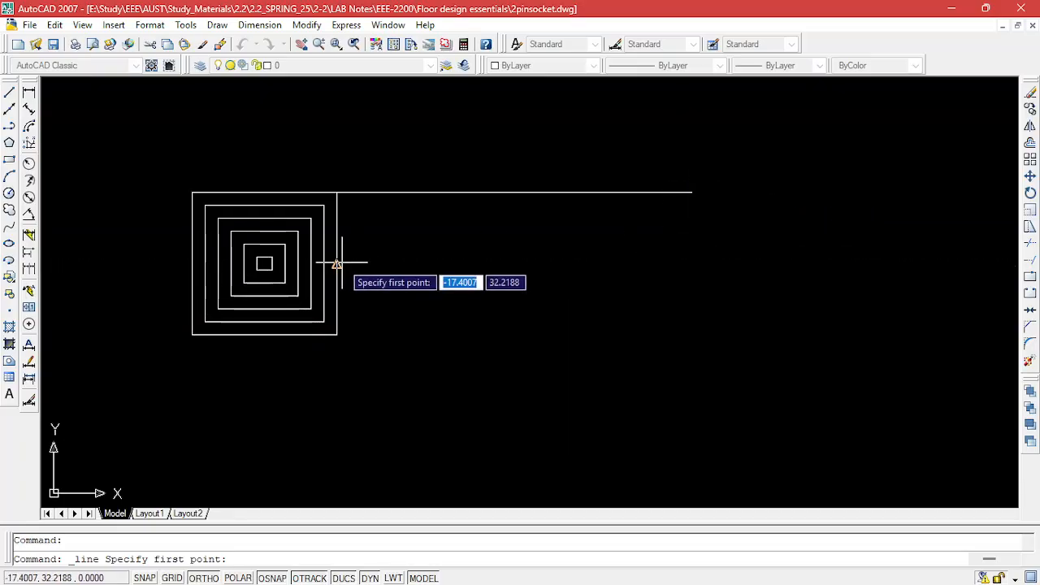
pyautogui.press('Escape')
pyautogui.click(9, 92)
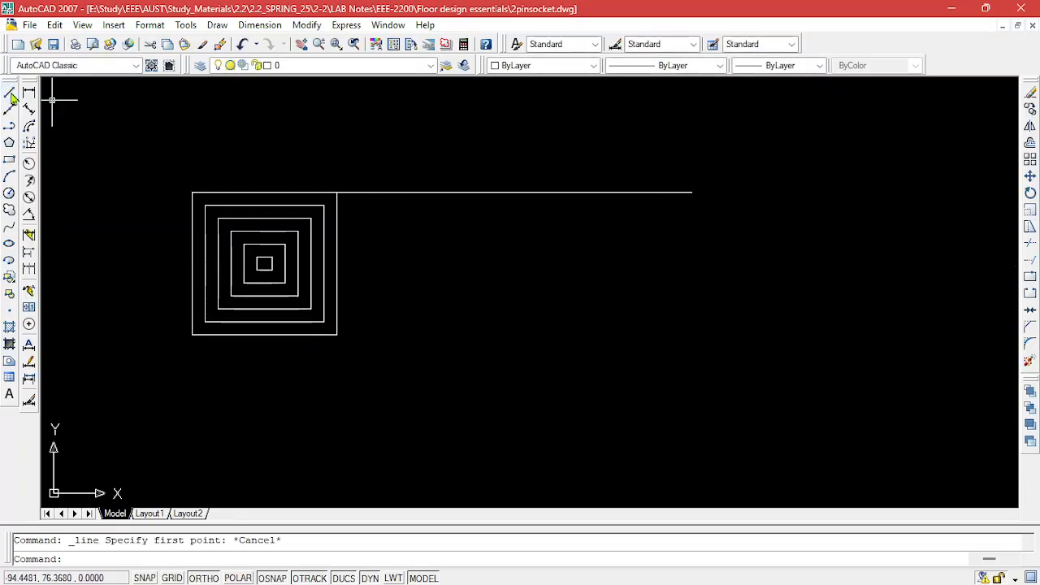
pyautogui.click(336, 264)
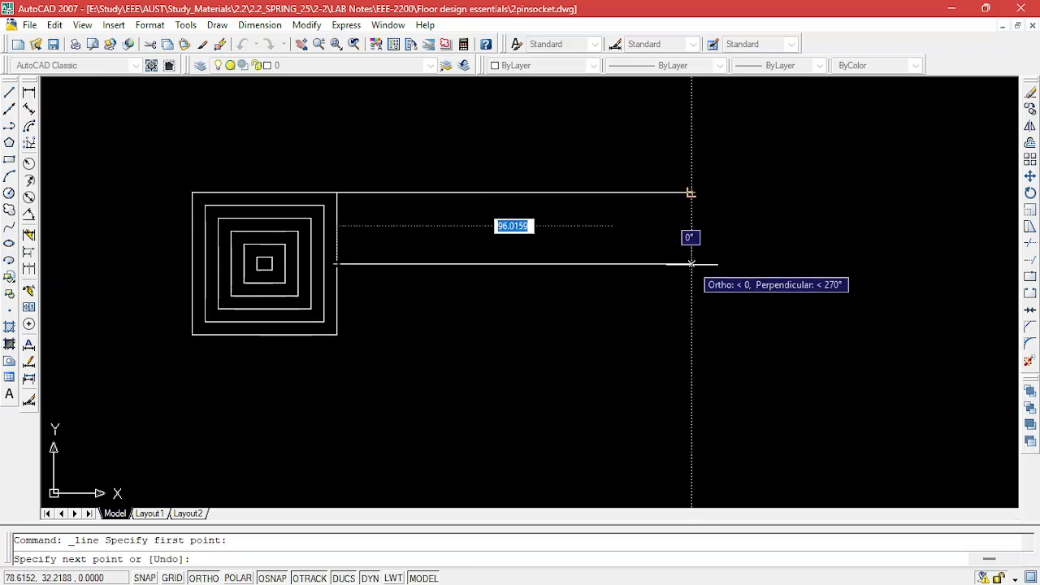
pyautogui.click(691, 263)
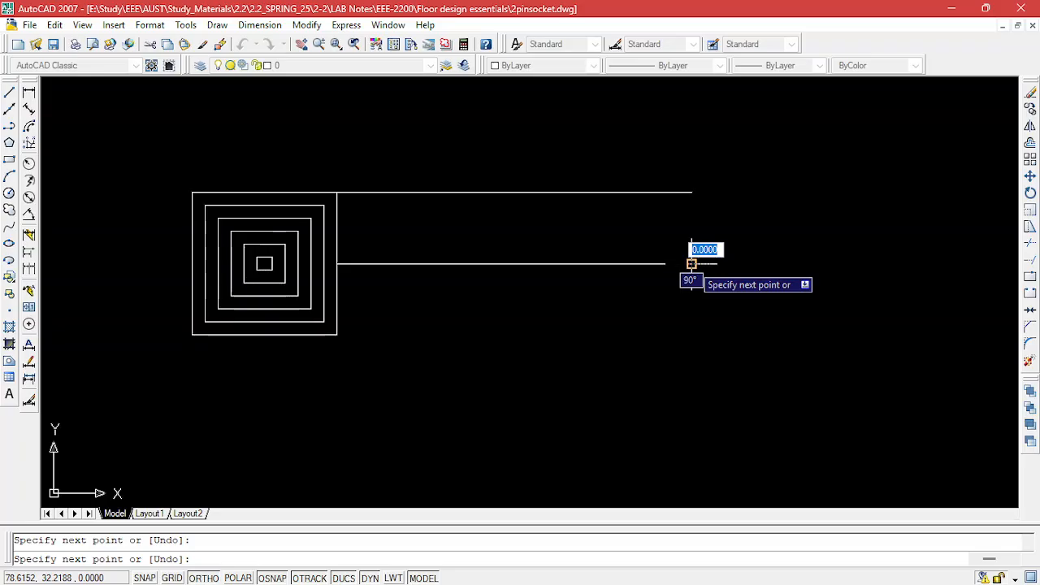
pyautogui.press('Escape')
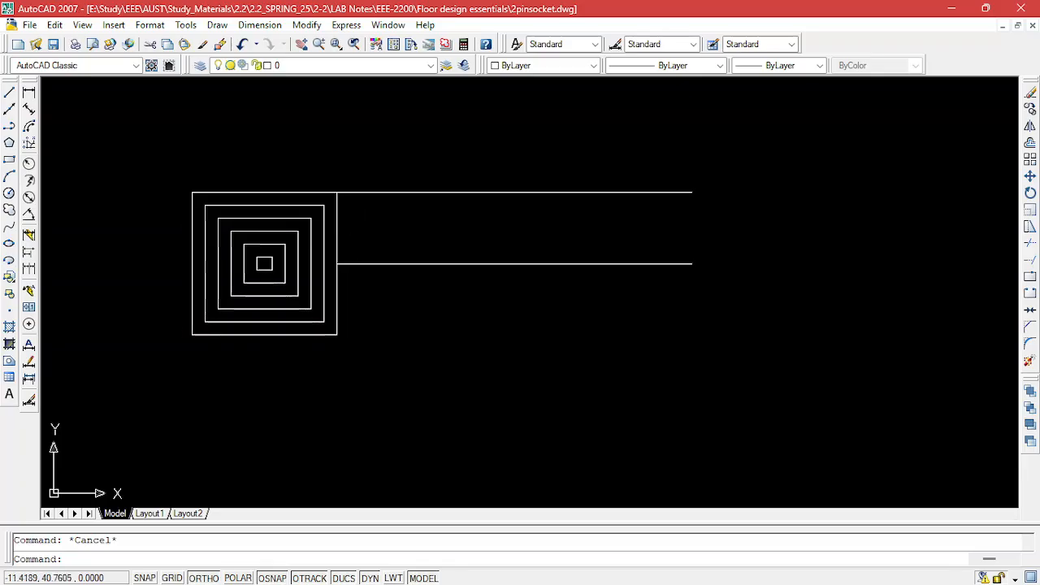
pyautogui.click(236, 224)
pyautogui.click(167, 239)
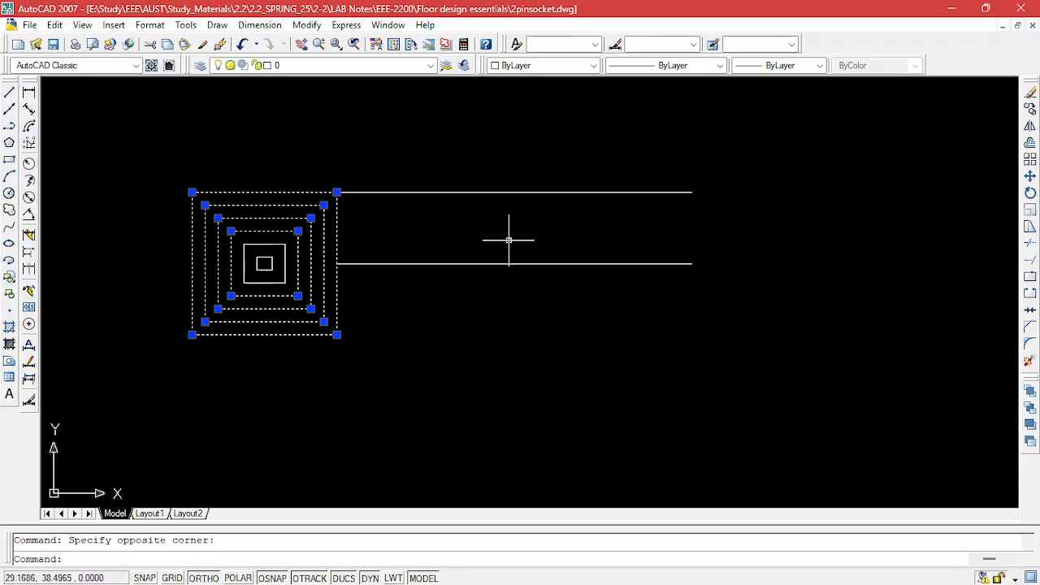
pyautogui.press('Escape')
# Mirror all the nested rectangles across the middle horizontal line, keeping the originals.
pyautogui.click(374, 242)
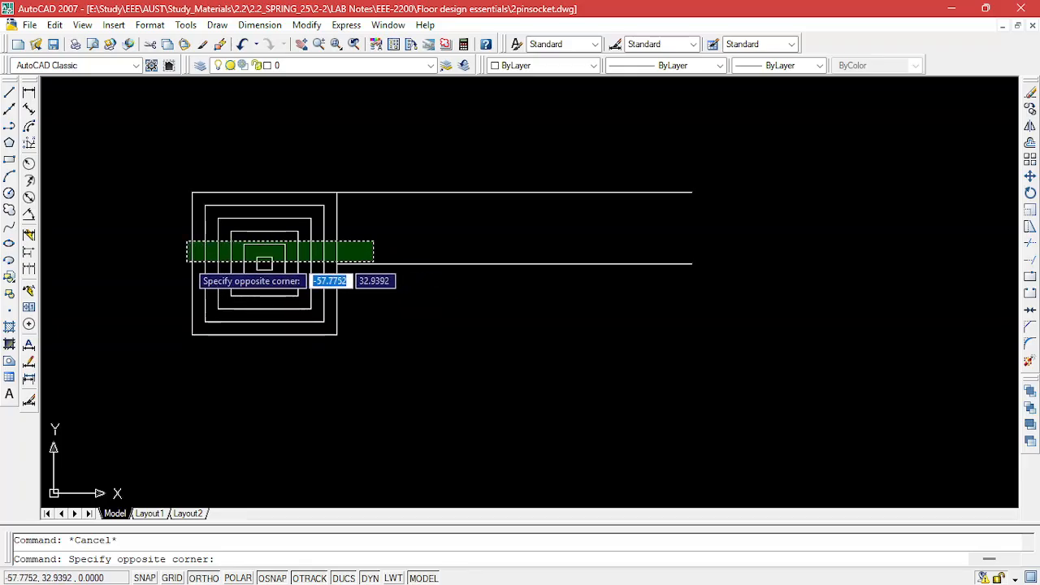
pyautogui.click(182, 261)
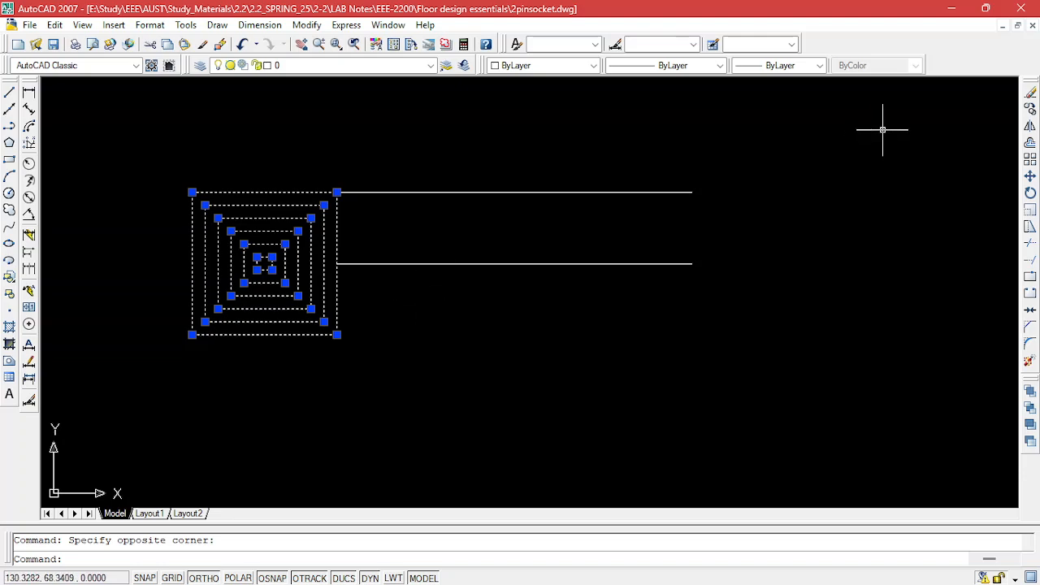
pyautogui.write('mi')
pyautogui.press('Return')
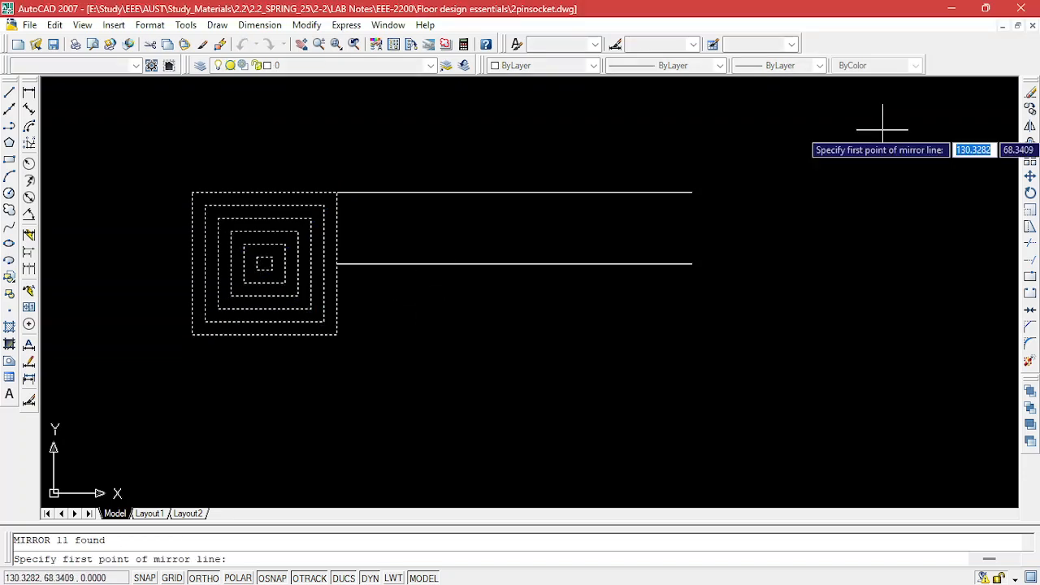
pyautogui.click(337, 263)
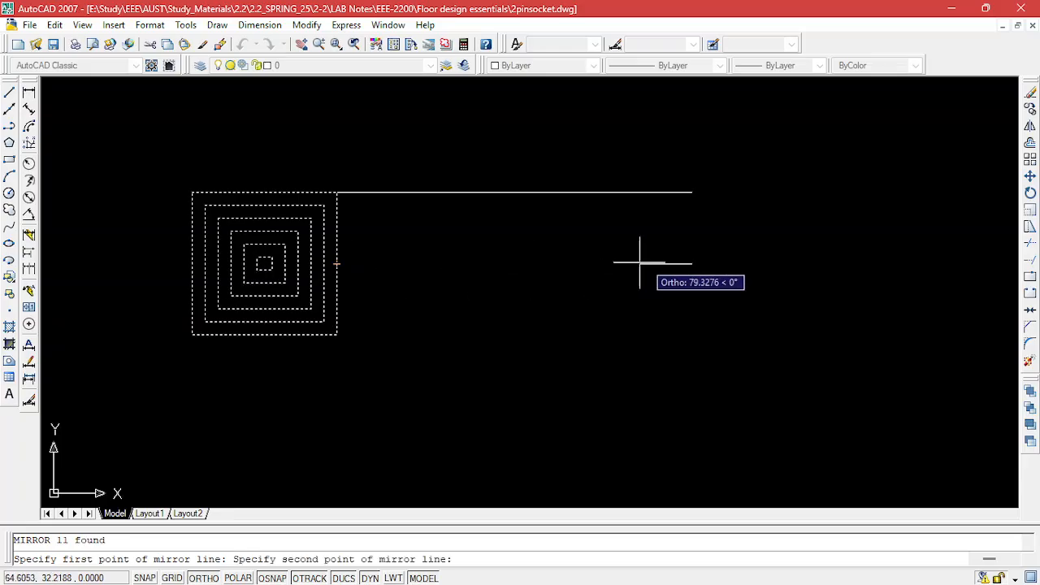
pyautogui.click(692, 264)
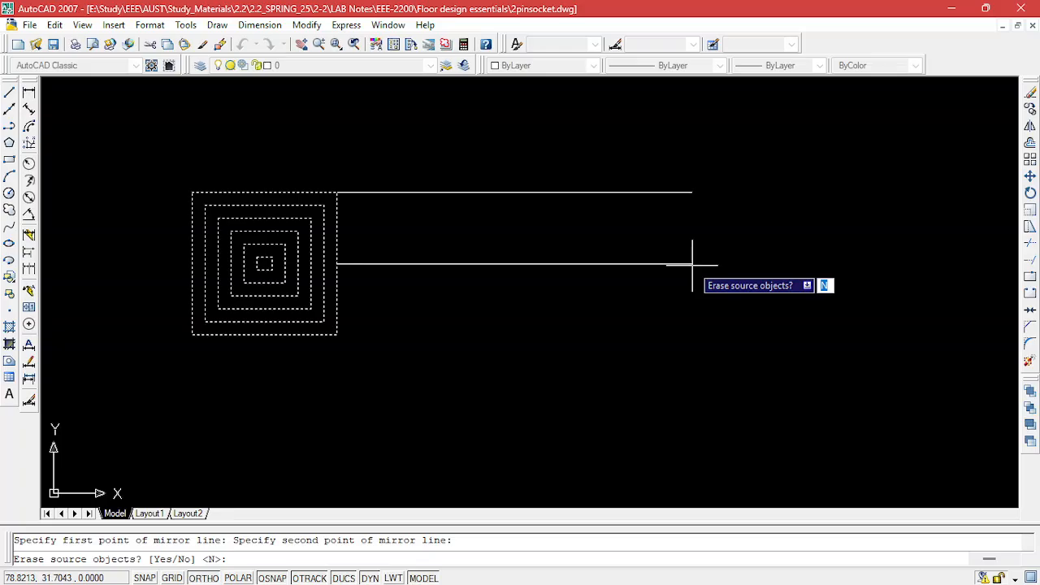
pyautogui.press('Return')
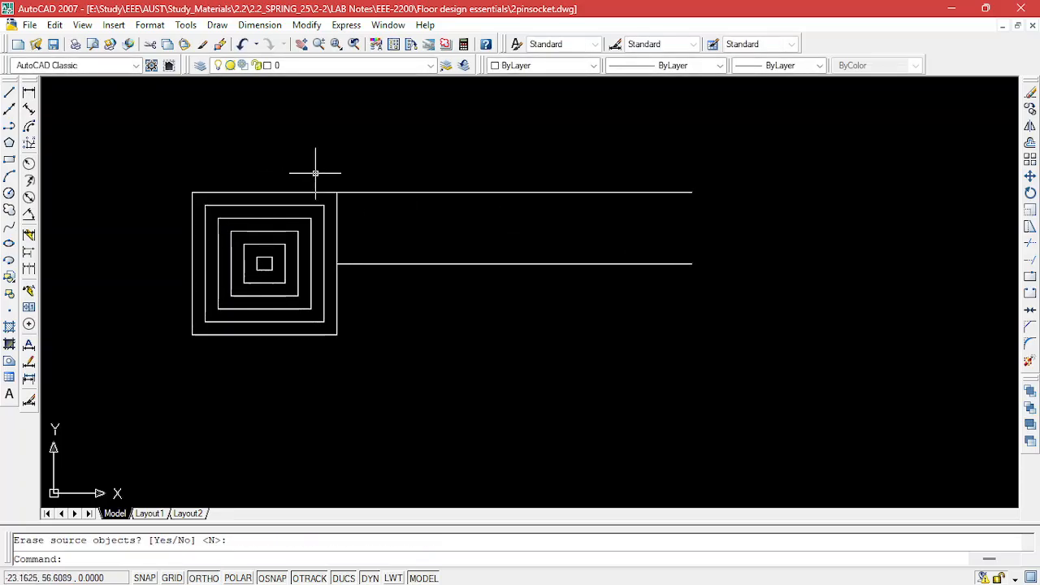
# Mirror all the nested rectangles about the vertical line through the connecting lines' midpoints to the opposite end, keeping the originals.
pyautogui.click(345, 251)
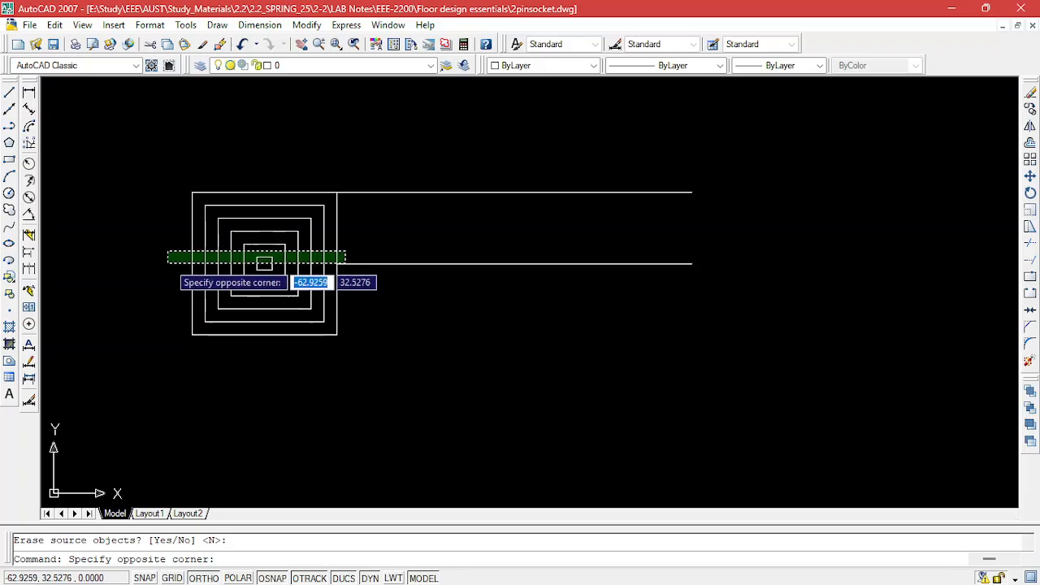
pyautogui.click(165, 262)
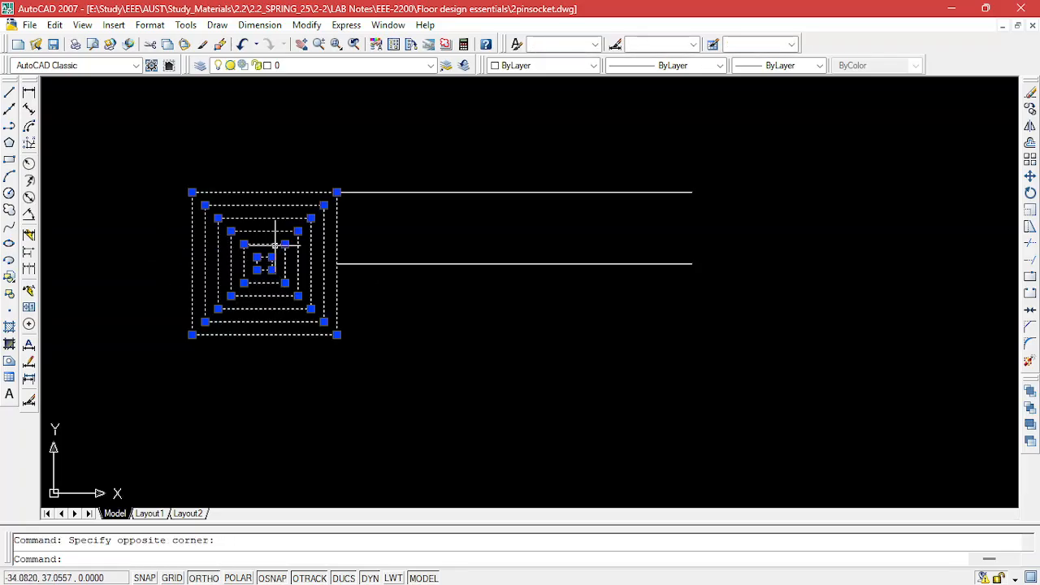
pyautogui.write('mi')
pyautogui.press('Return')
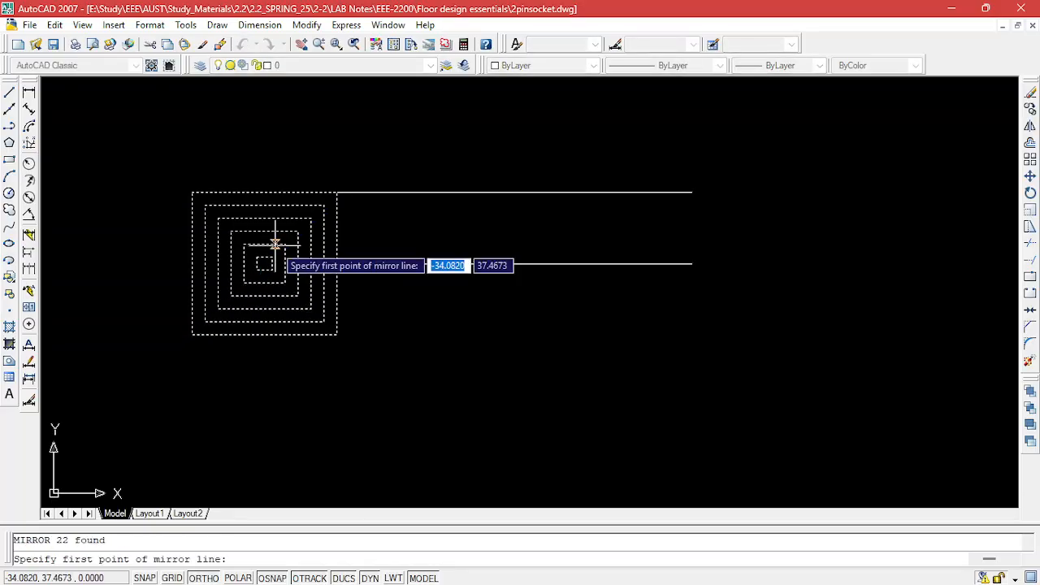
pyautogui.click(513, 192)
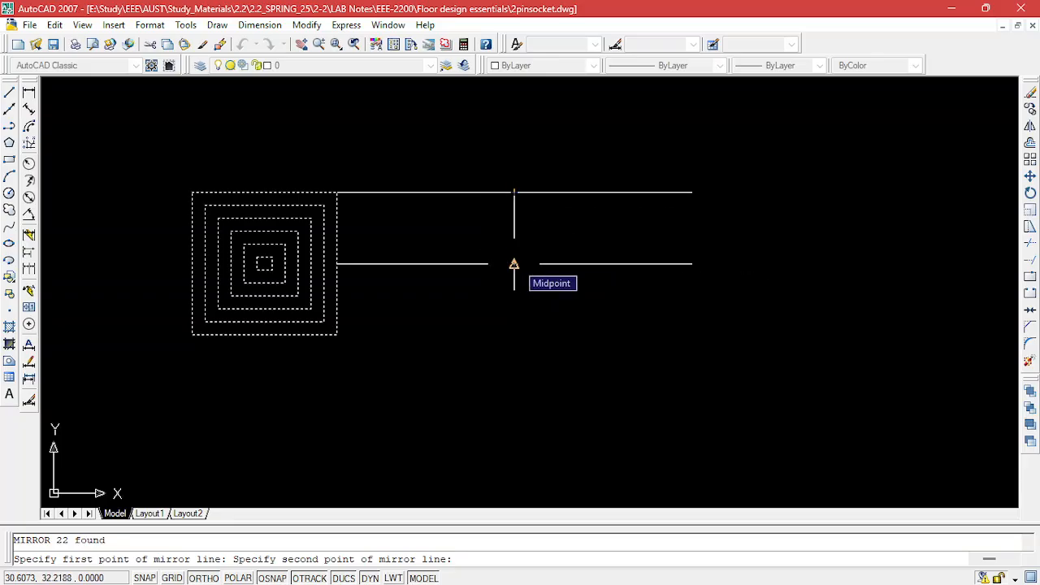
pyautogui.click(516, 234)
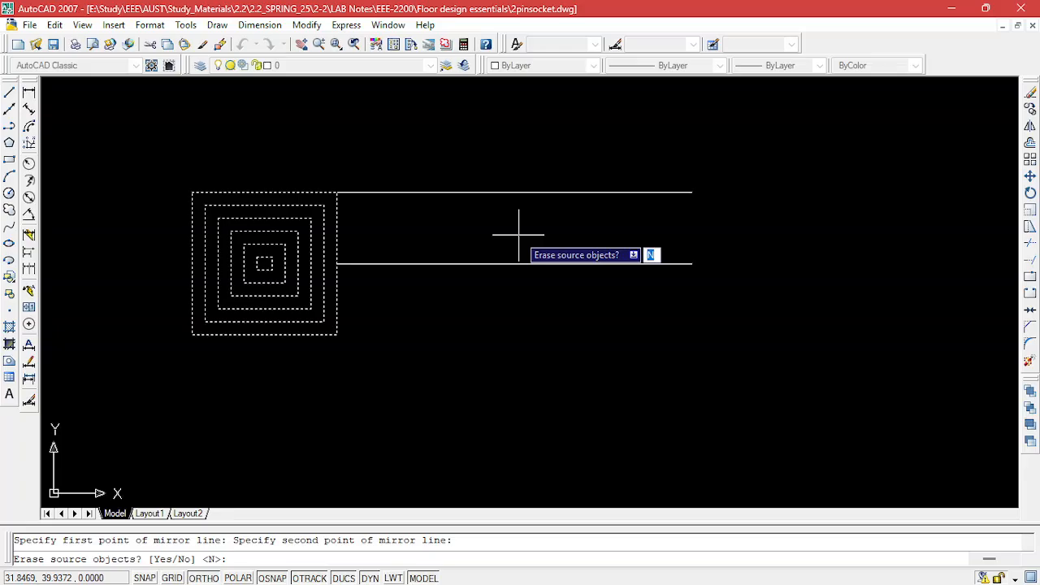
pyautogui.press('Return')
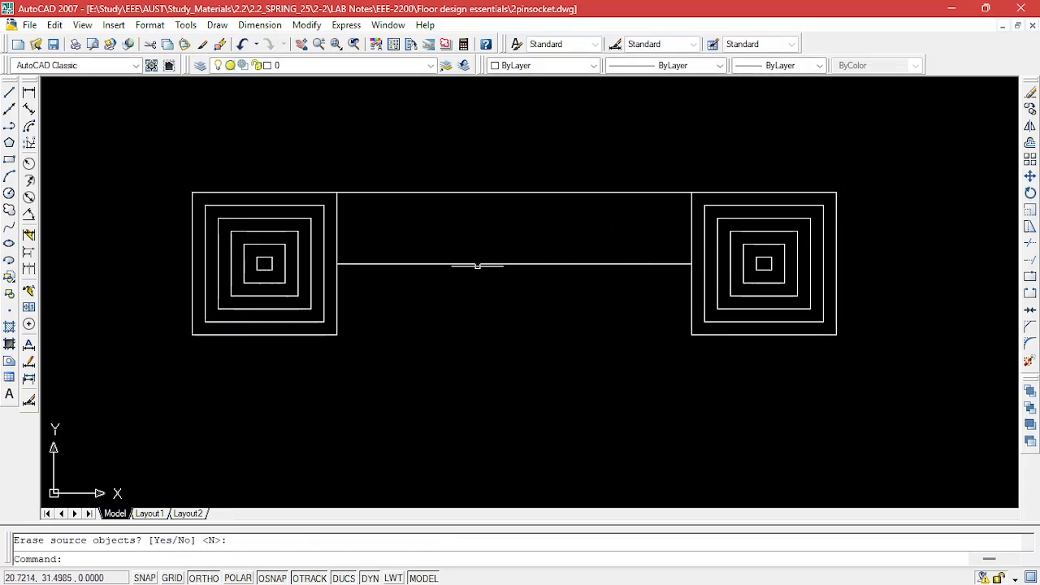
# Draw a horizontal line about 96 units long joining the facing lower corners of the two outermost rectangles.
pyautogui.click(9, 92)
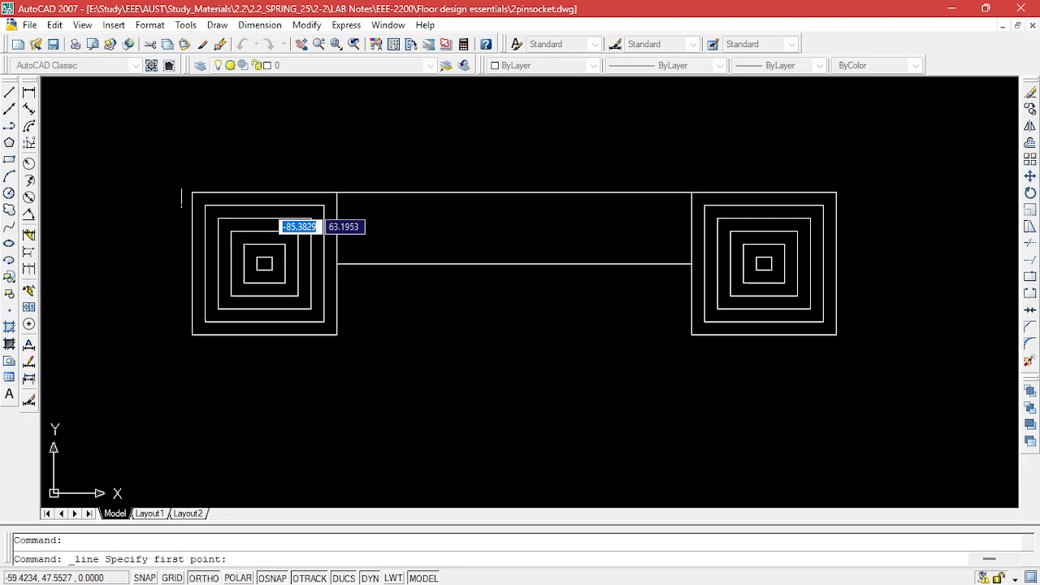
pyautogui.click(336, 334)
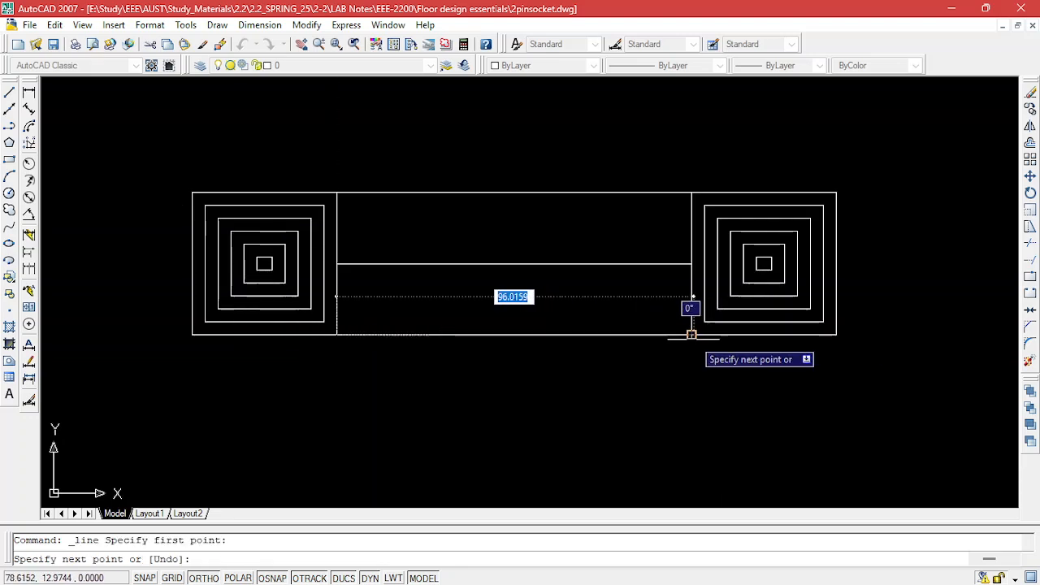
pyautogui.press('Escape')
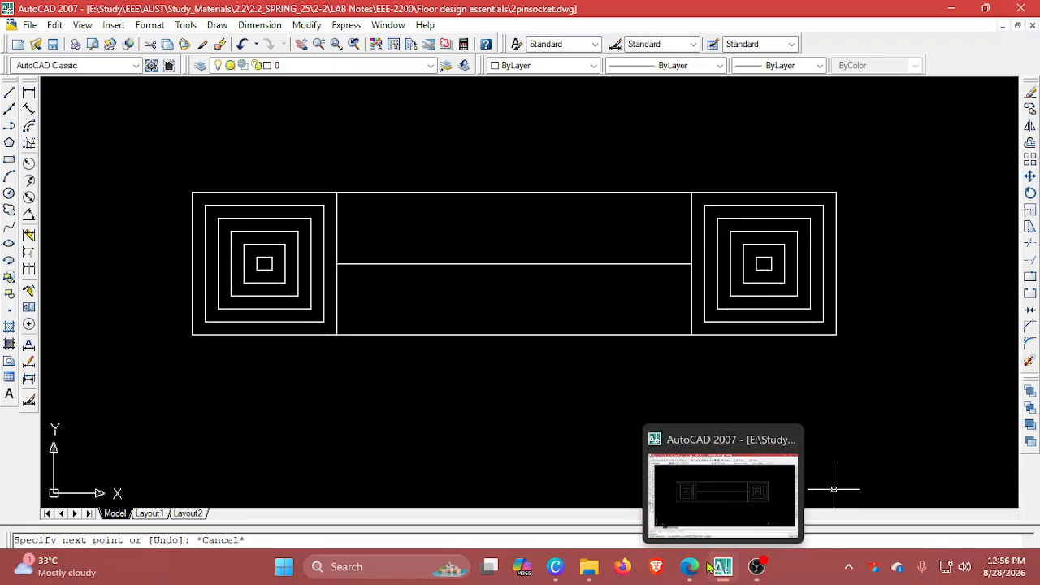
# Check the Tube Light figure in the lab manual PDF, and draw a horizontal line between the rectangle sets about 5 units above the middle line.
pyautogui.click(703, 568)
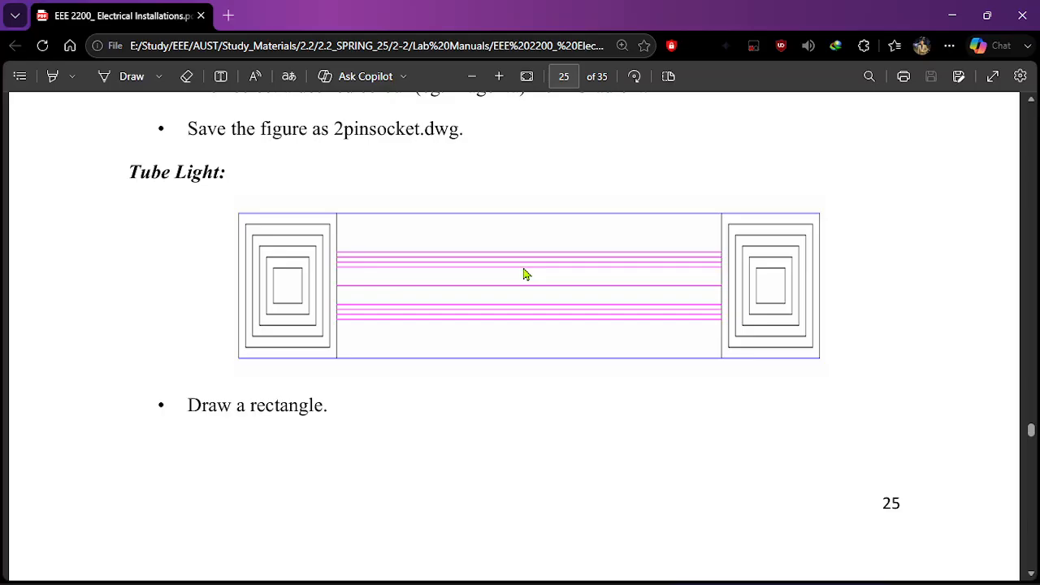
pyautogui.moveTo(654, 583)
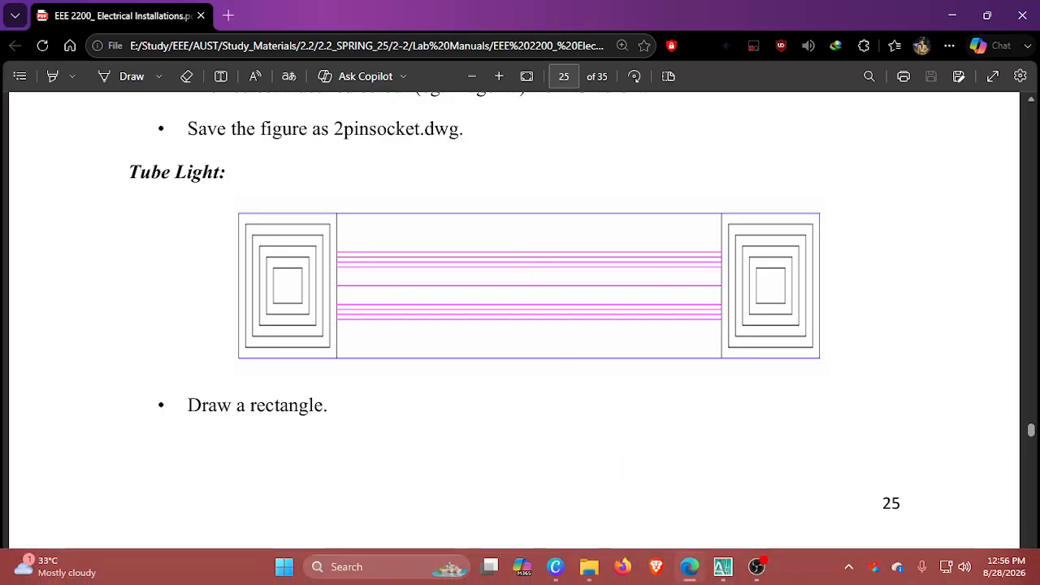
pyautogui.click(723, 567)
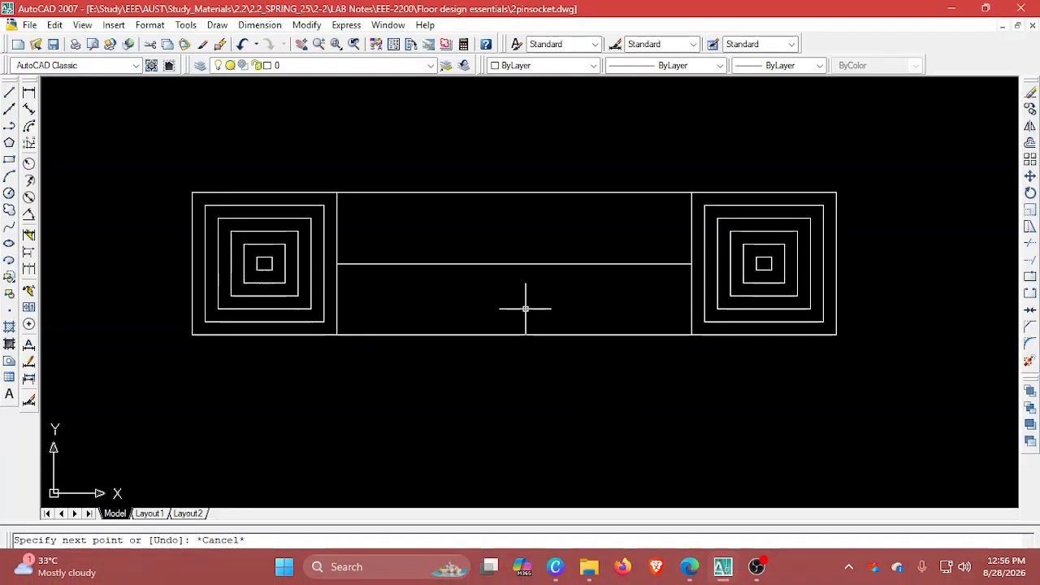
pyautogui.click(9, 93)
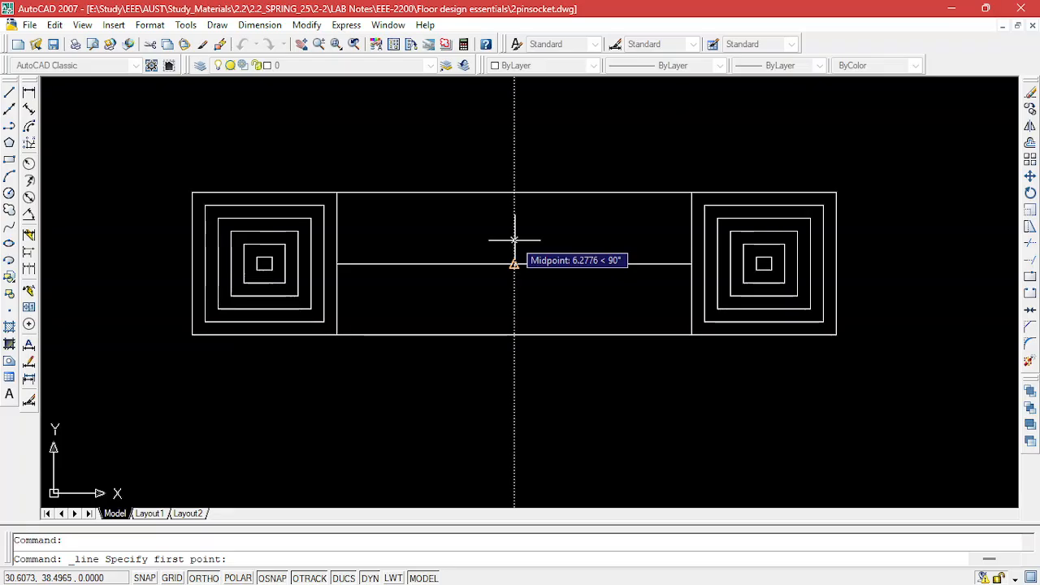
pyautogui.press('Escape')
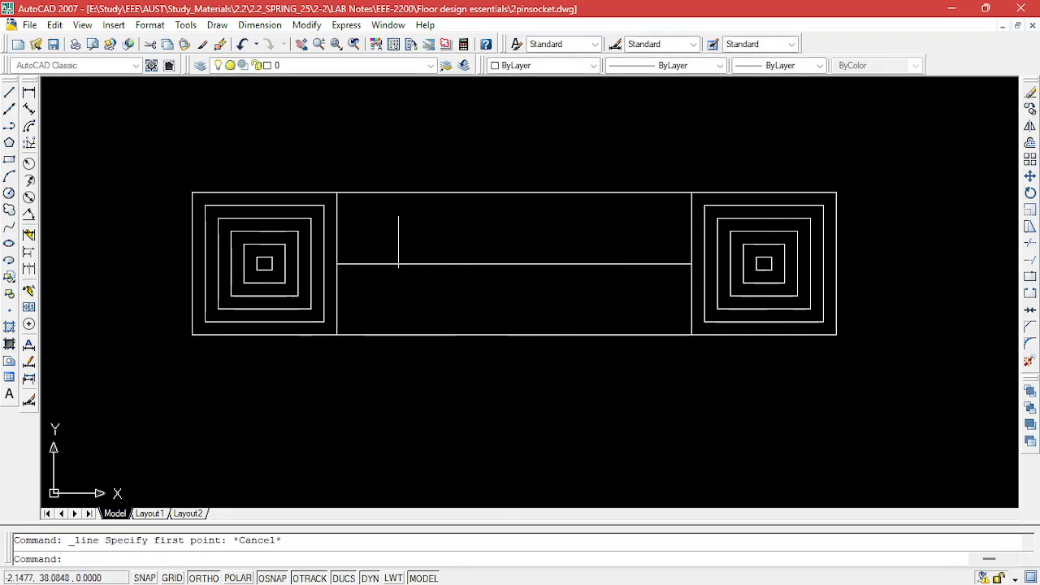
pyautogui.click(9, 93)
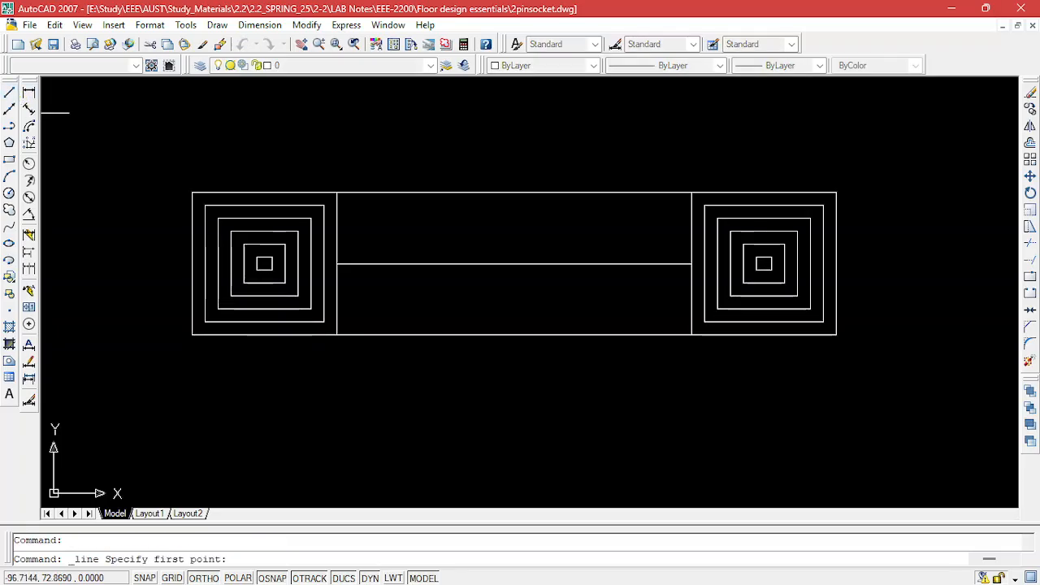
pyautogui.click(337, 243)
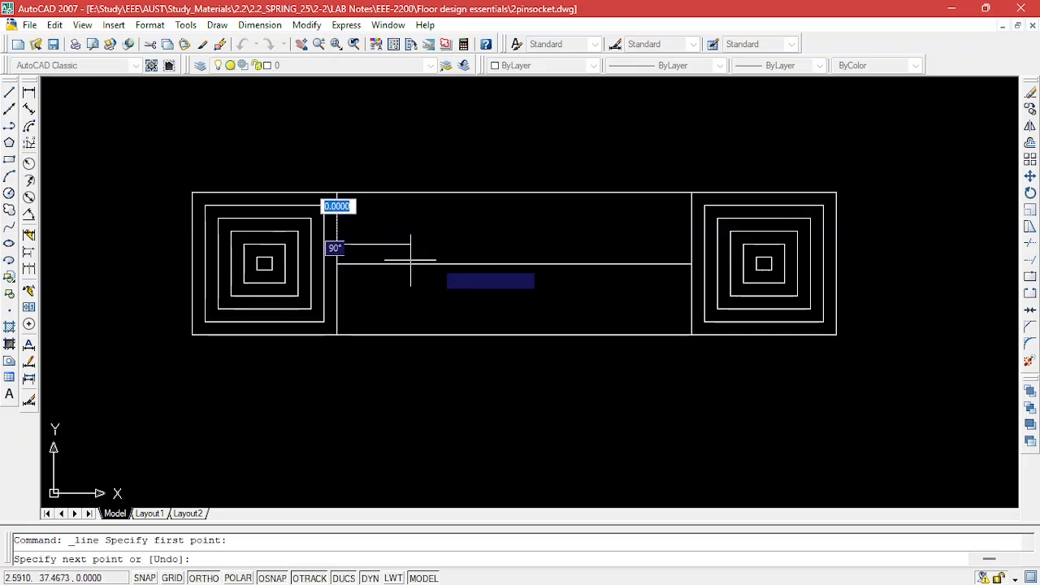
pyautogui.click(689, 244)
pyautogui.press('Escape')
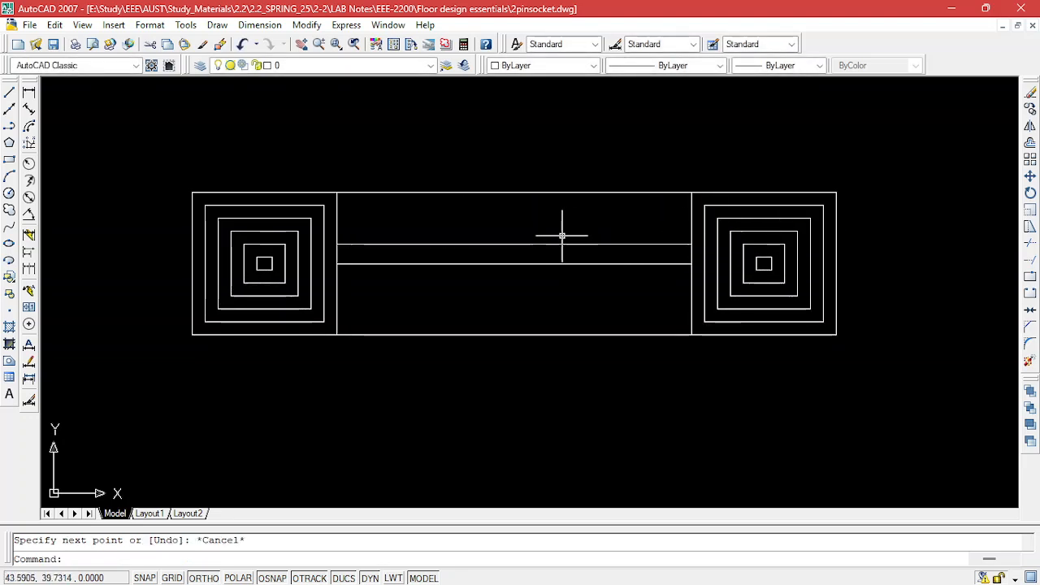
# Offset the line just above the middle line upward by a picked distance of about 2.9 units.
pyautogui.click(557, 243)
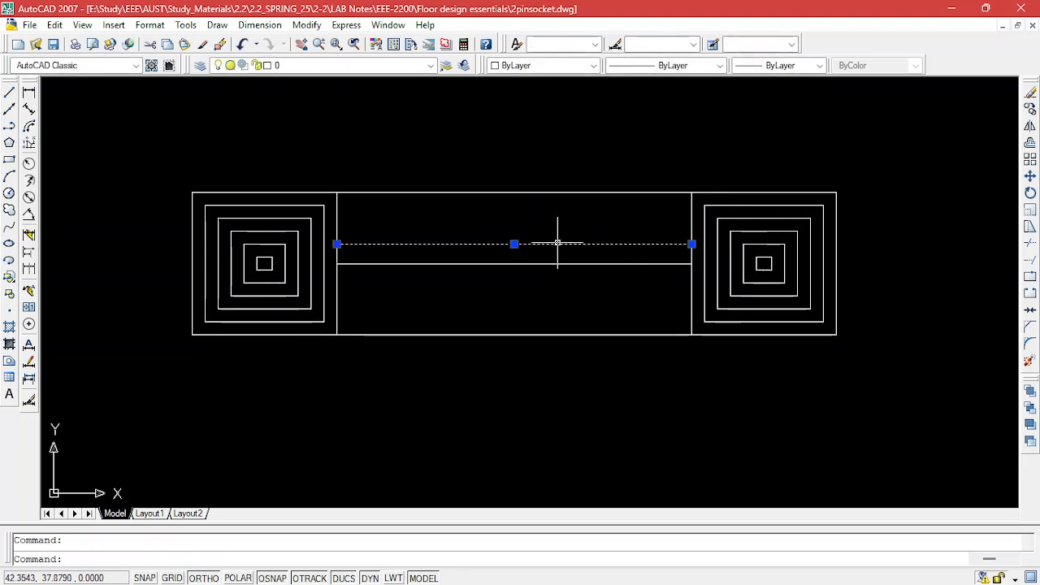
pyautogui.click(1029, 143)
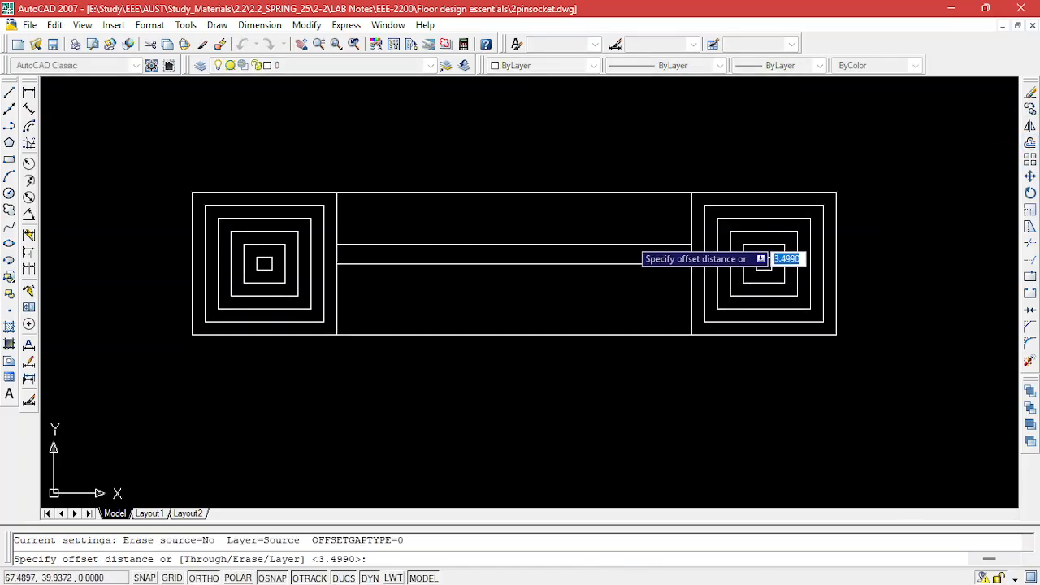
pyautogui.doubleClick(499, 244)
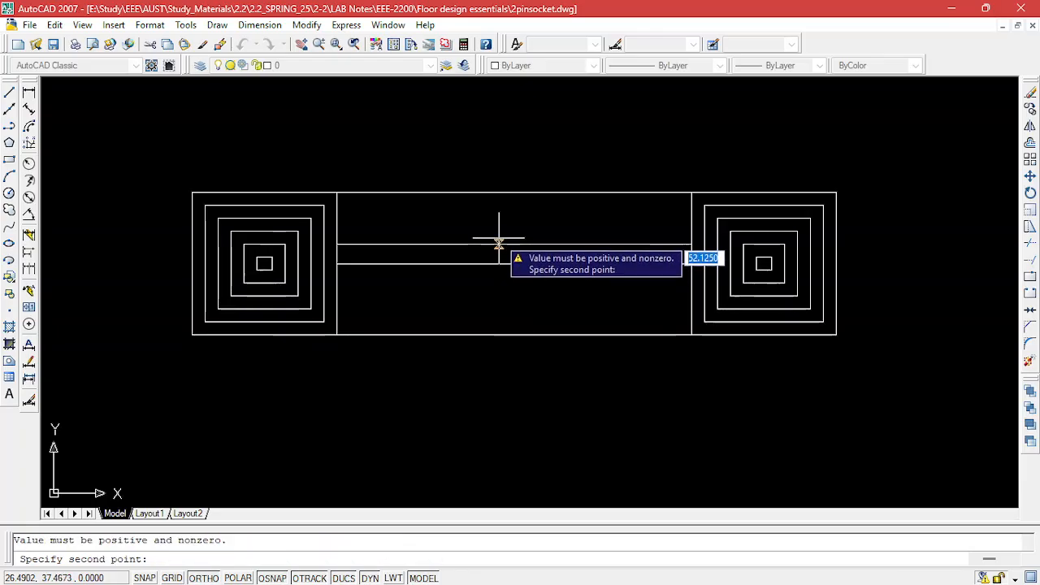
pyautogui.doubleClick(499, 236)
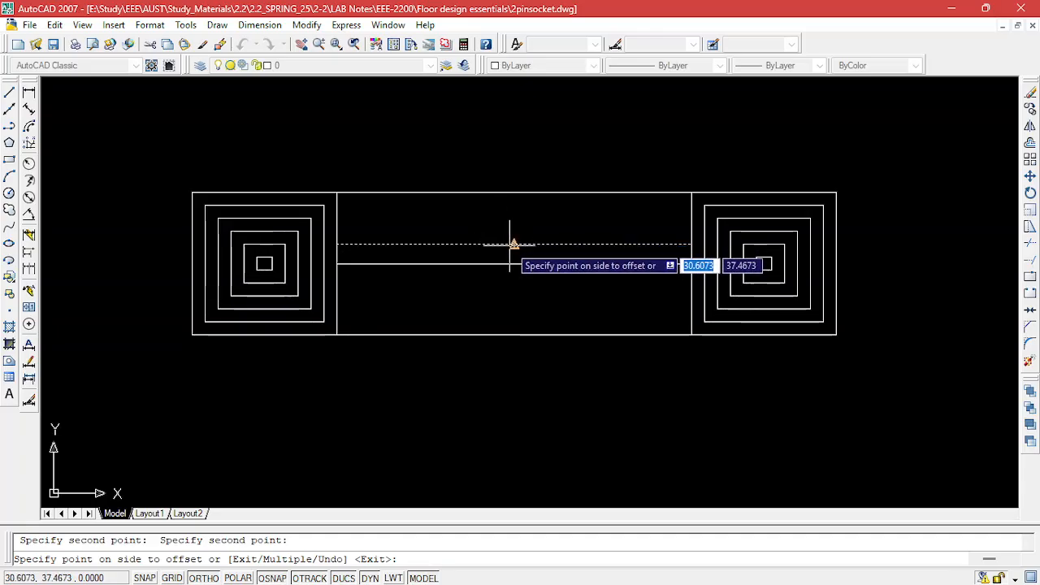
pyautogui.click(512, 240)
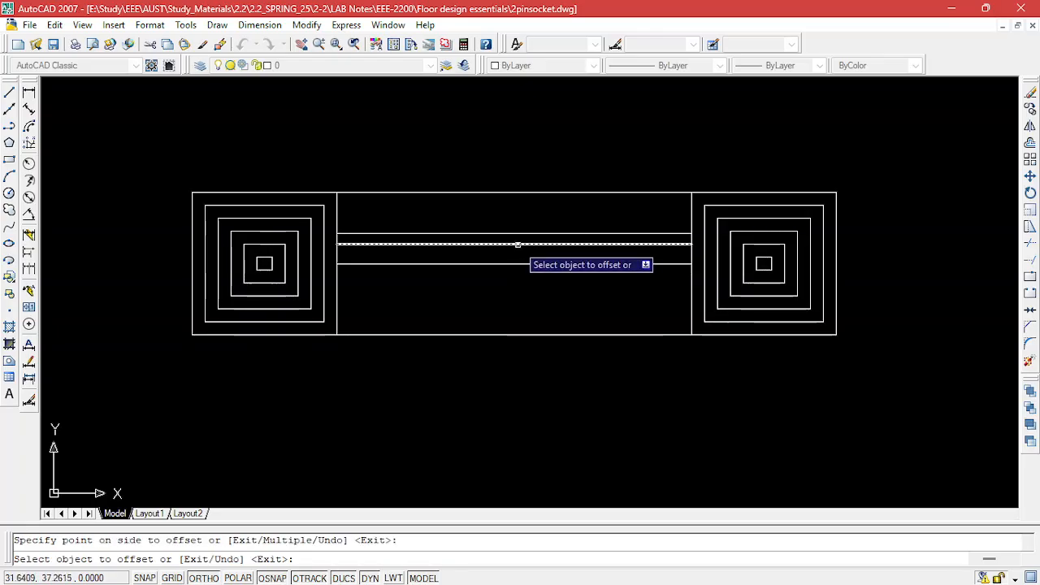
# Offset the newest line upward twice more by the same distance to add two further parallel lines, and end the offset command.
pyautogui.click(517, 234)
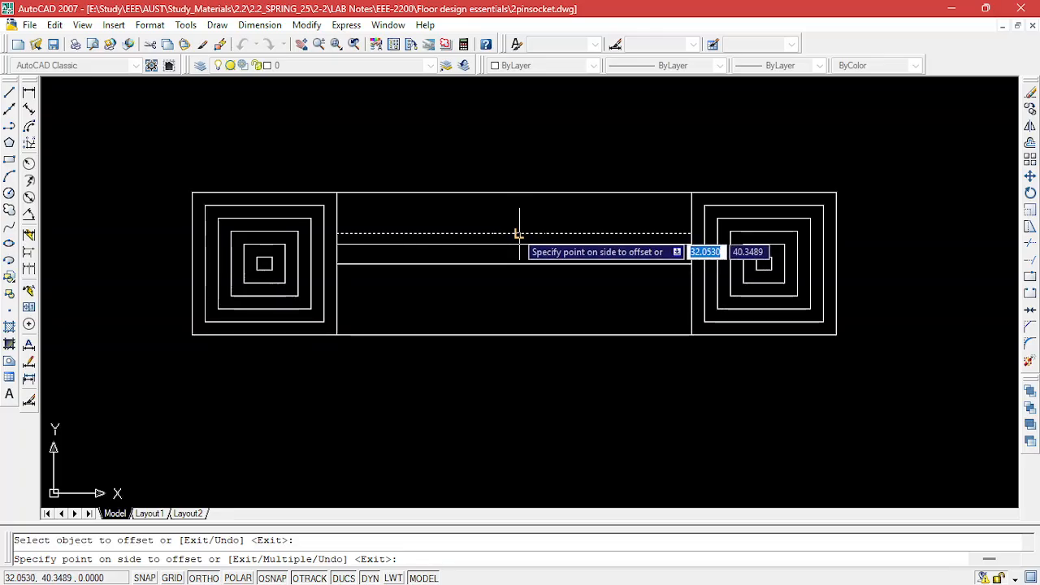
pyautogui.click(514, 231)
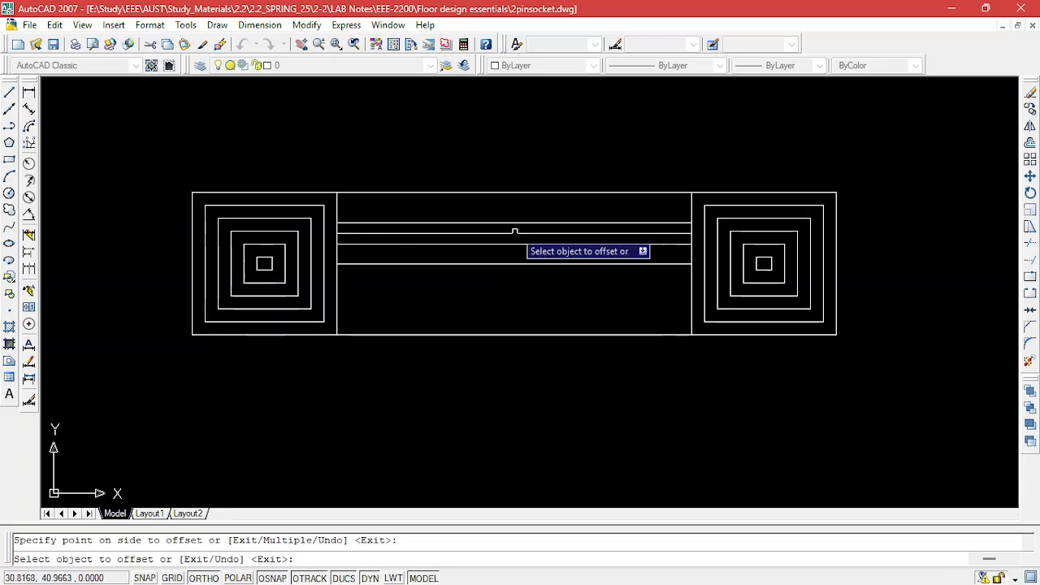
pyautogui.click(532, 222)
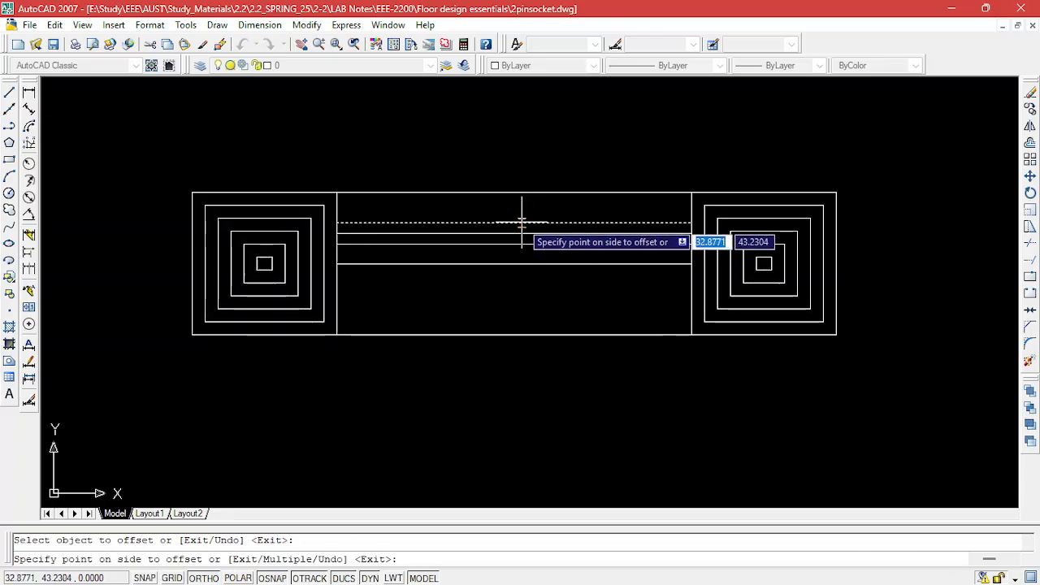
pyautogui.click(514, 220)
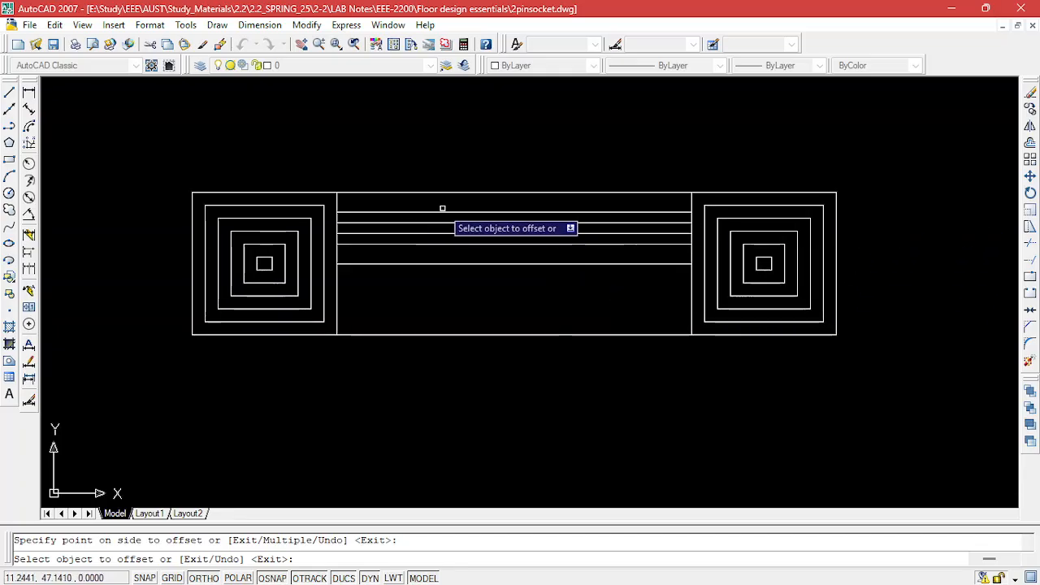
pyautogui.click(479, 202)
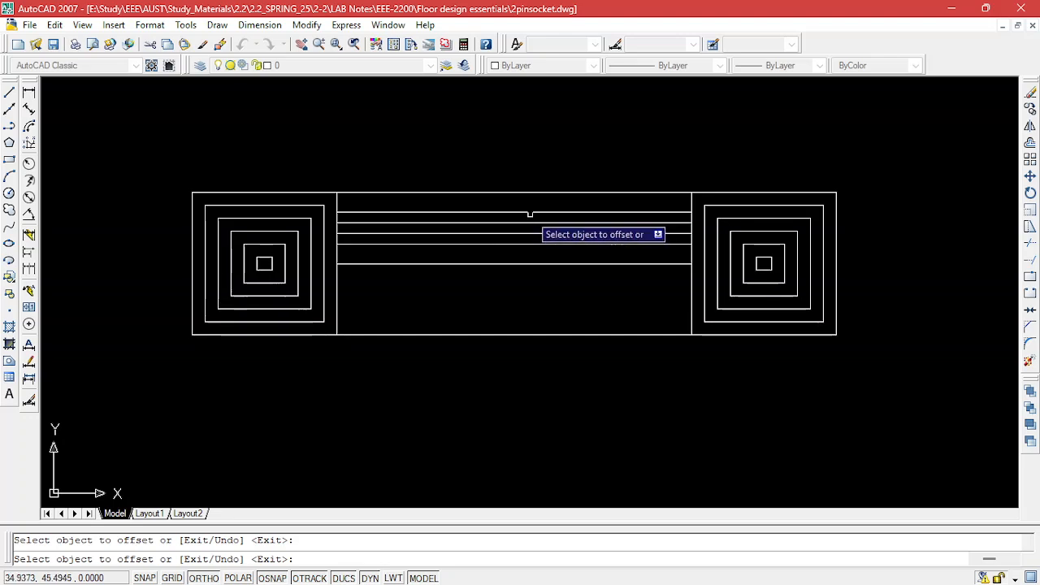
pyautogui.press('Escape')
# Mirror the four parallel lines above the middle line across the middle line, keeping the originals.
pyautogui.click(542, 206)
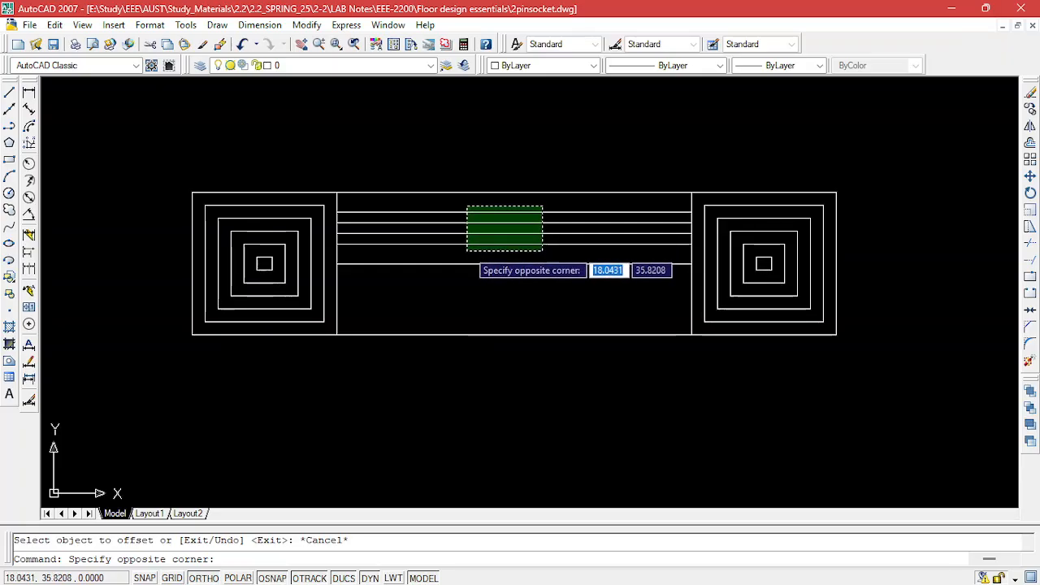
pyautogui.click(470, 246)
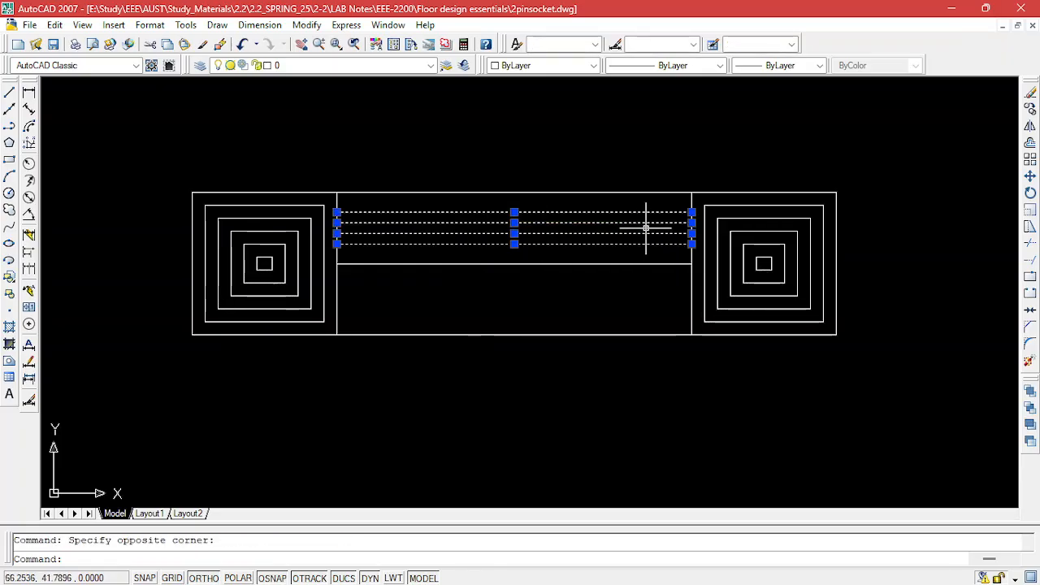
pyautogui.write('mi')
pyautogui.press('Return')
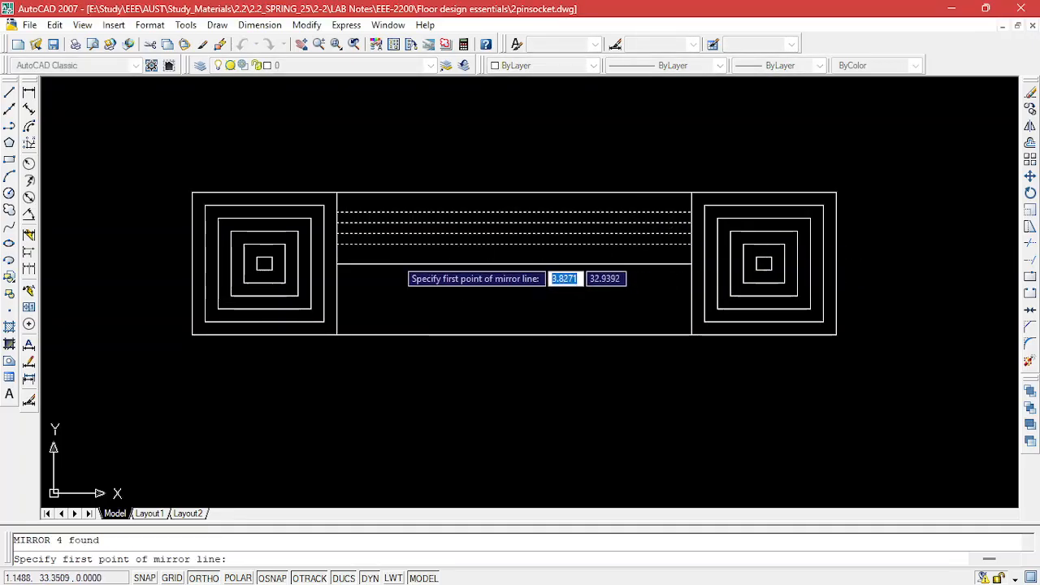
pyautogui.click(337, 264)
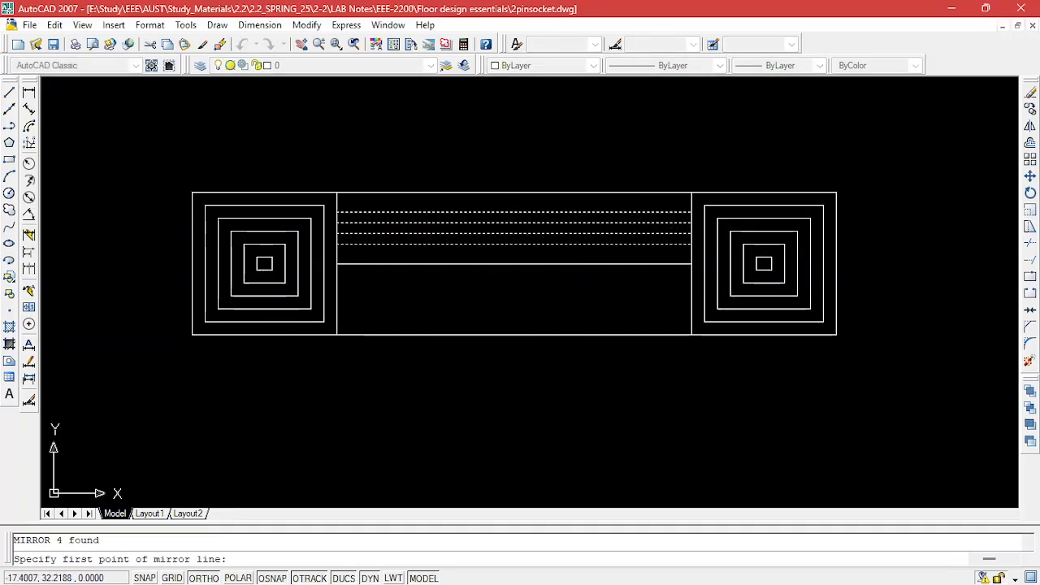
pyautogui.click(691, 264)
pyautogui.press('Return')
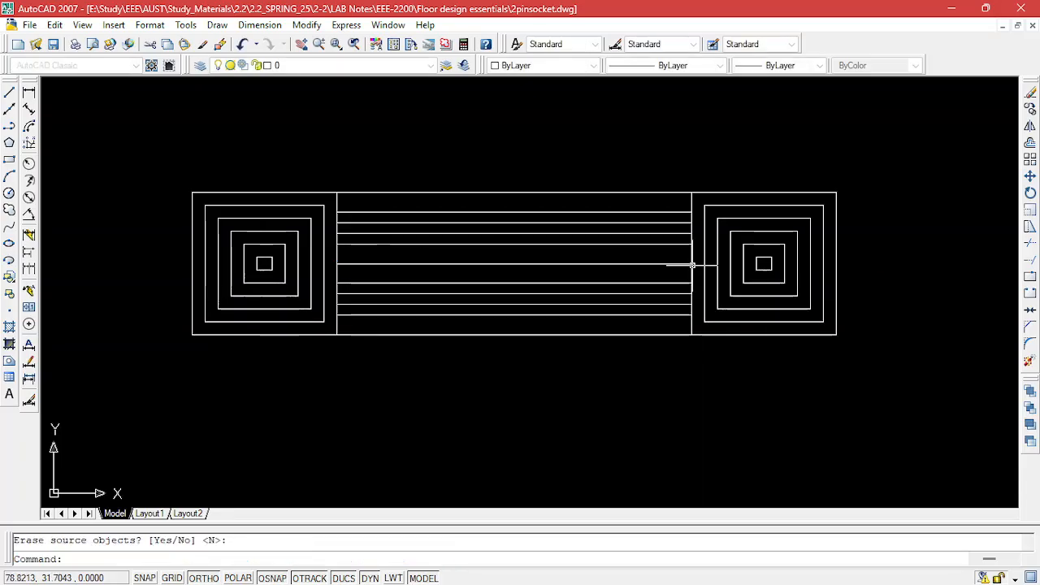
# Check the Tube Light figure in the lab manual PDF, and colour all nine inner horizontal lines between the nested rectangles magenta.
pyautogui.moveTo(757, 581)
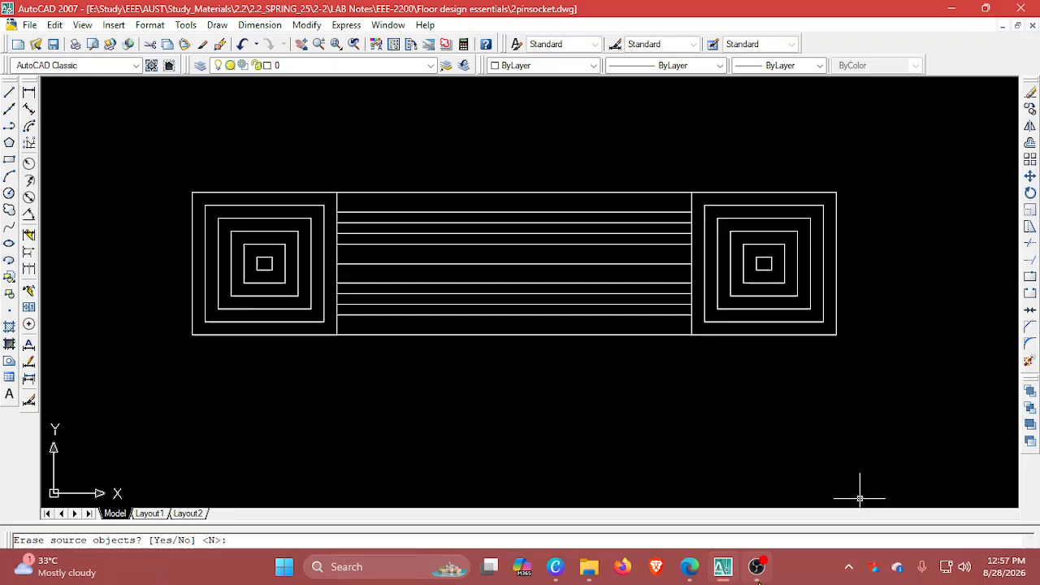
pyautogui.click(697, 569)
pyautogui.click(699, 571)
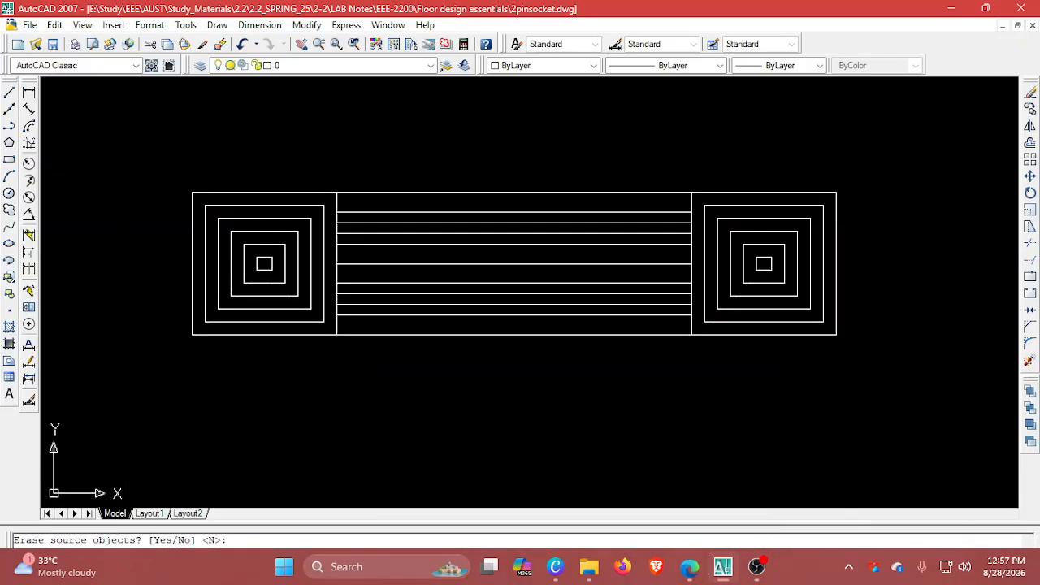
pyautogui.click(688, 568)
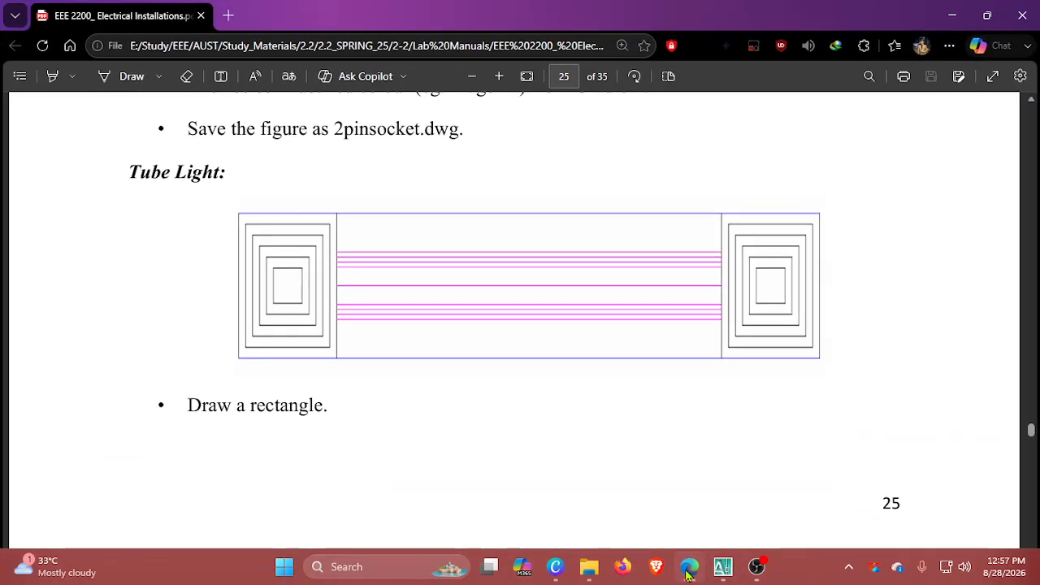
pyautogui.click(689, 569)
pyautogui.click(491, 206)
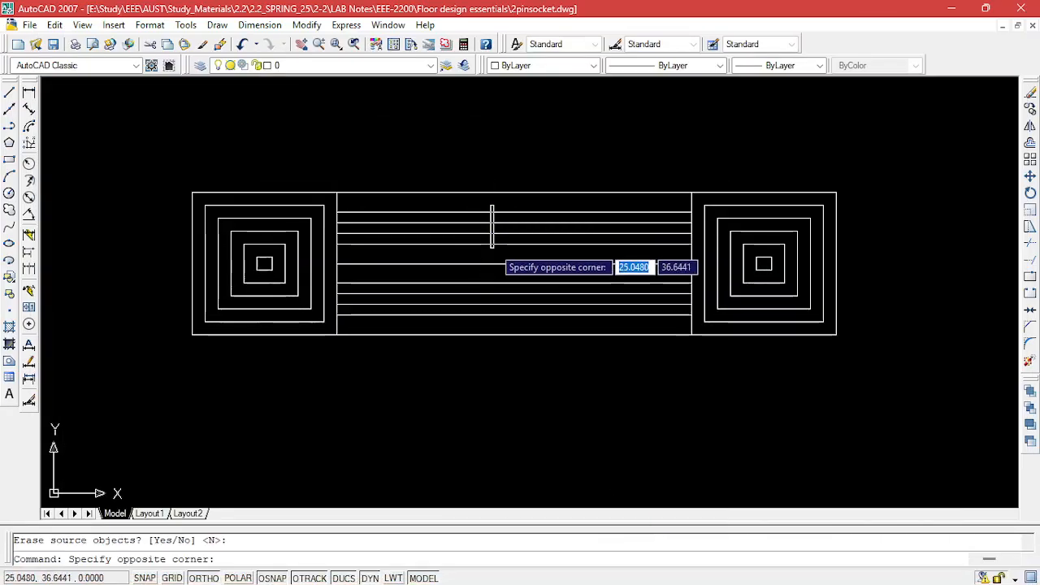
pyautogui.click(492, 322)
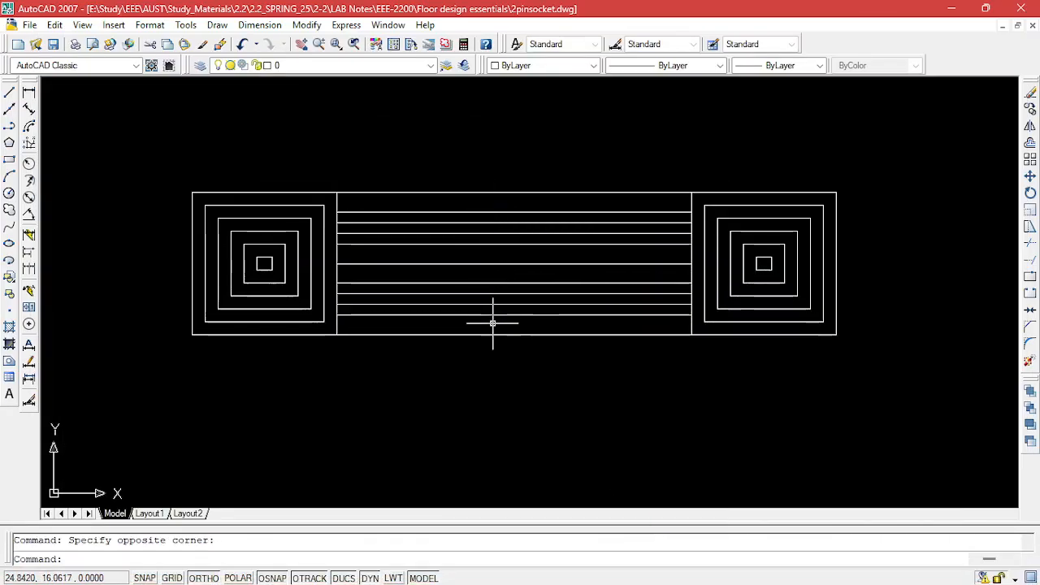
pyautogui.click(569, 205)
pyautogui.click(449, 323)
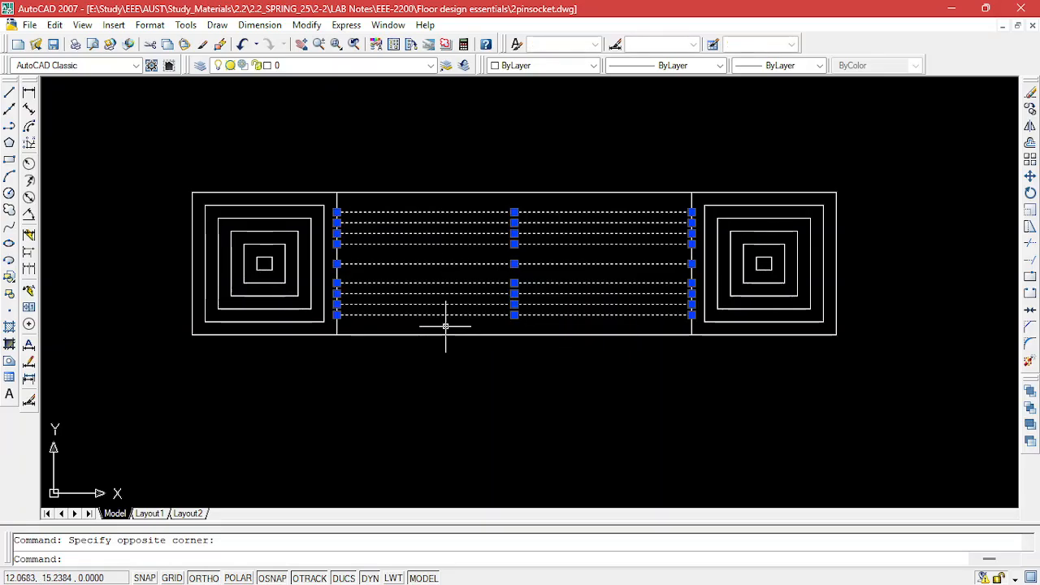
pyautogui.click(596, 65)
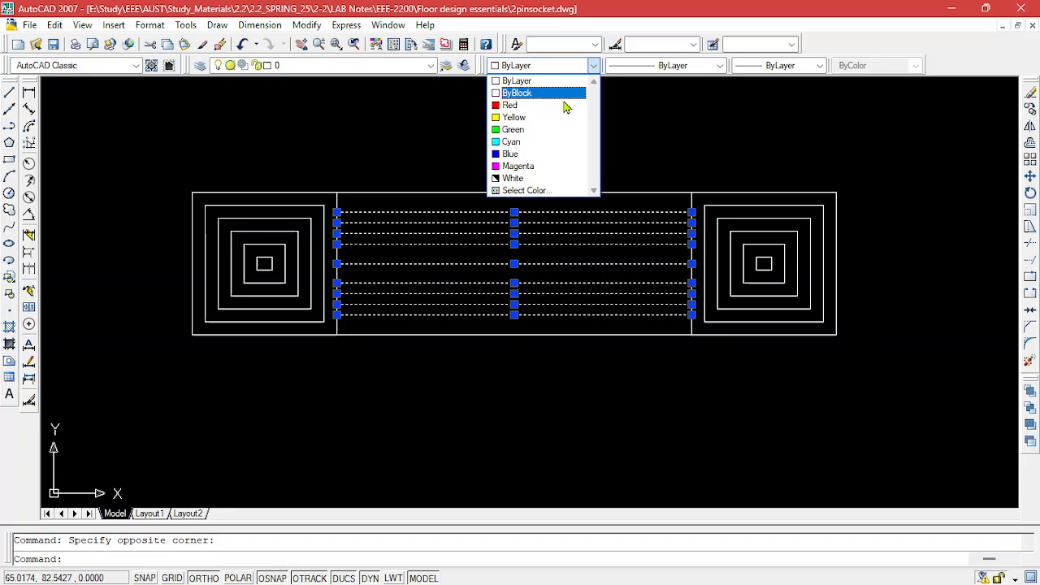
pyautogui.click(536, 167)
pyautogui.press('Escape')
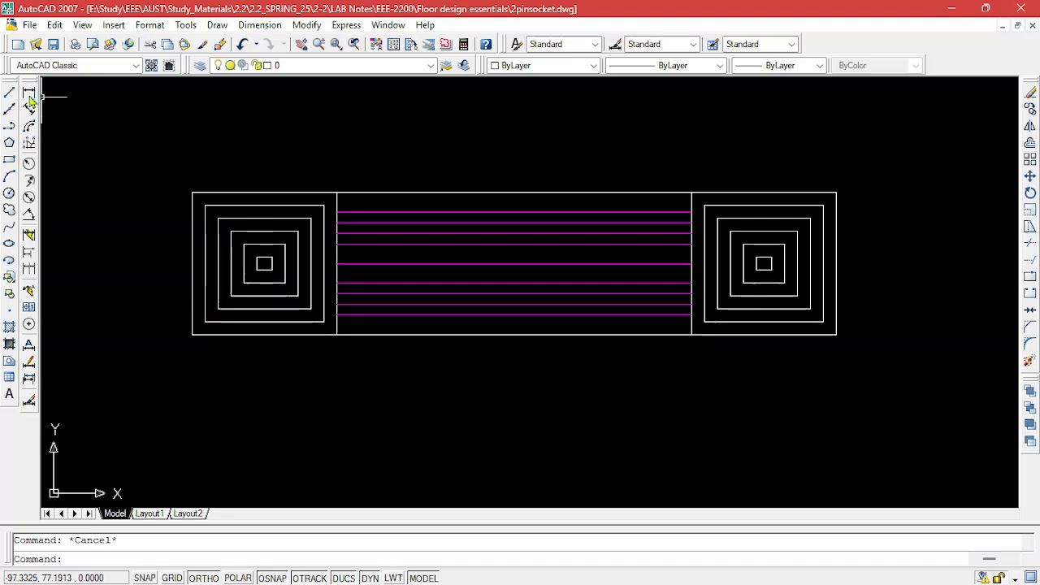
# Draw a rectangle around the whole figure from its upper-left outer corner to its lower-right outer corner in the ByLayer colour.
pyautogui.click(10, 162)
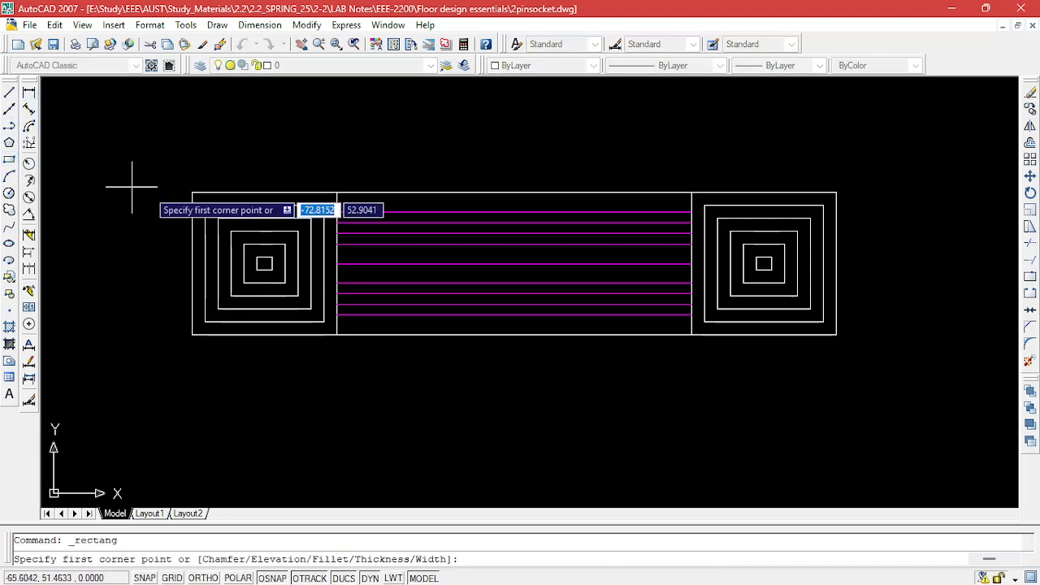
pyautogui.click(192, 191)
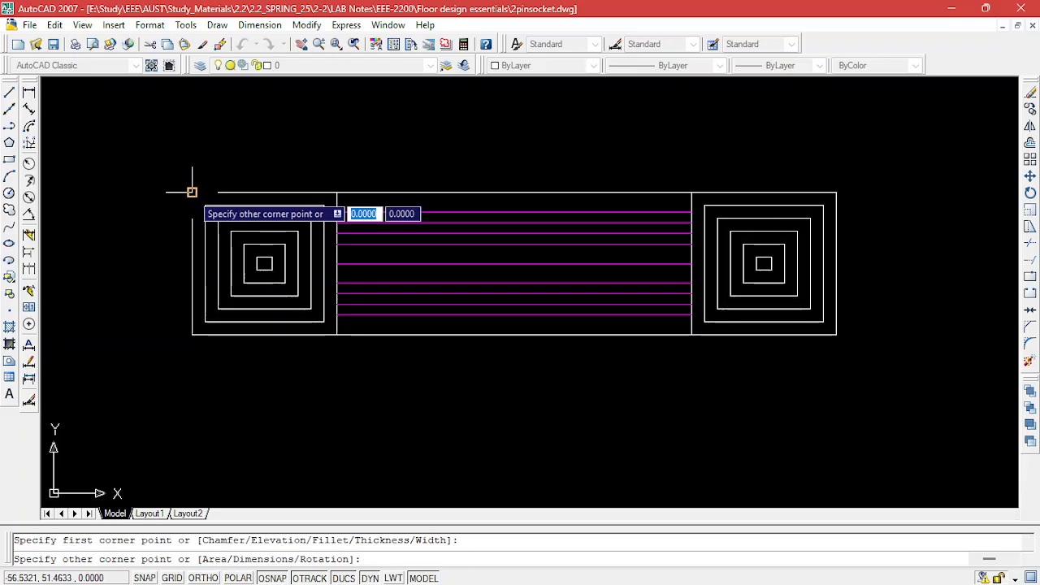
pyautogui.click(836, 333)
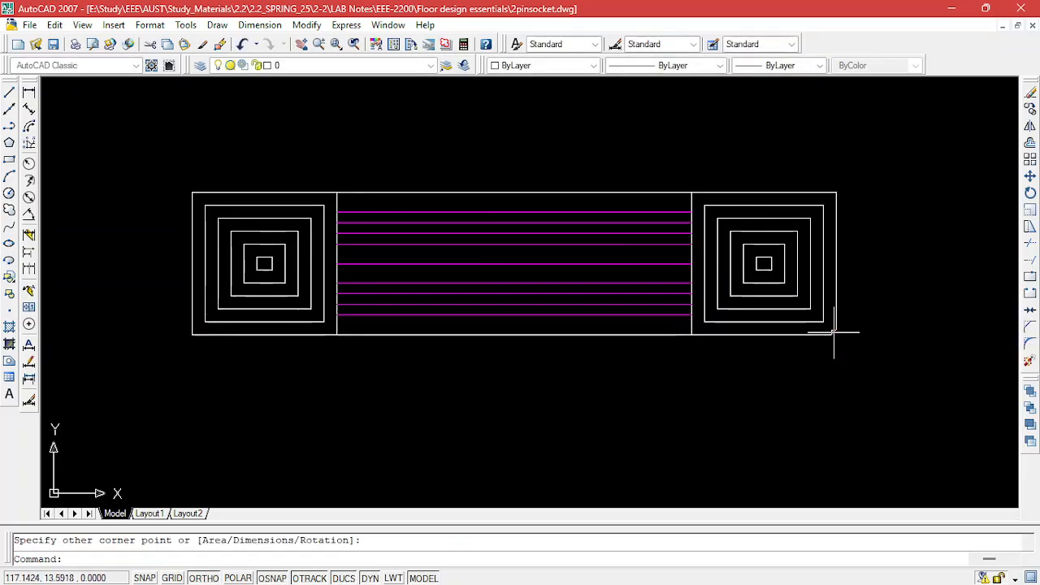
# Set the current linetype to ByBlock and the colour to Blue, and draw a rectangle over the figure's outer outline between opposite corners.
pyautogui.click(593, 65)
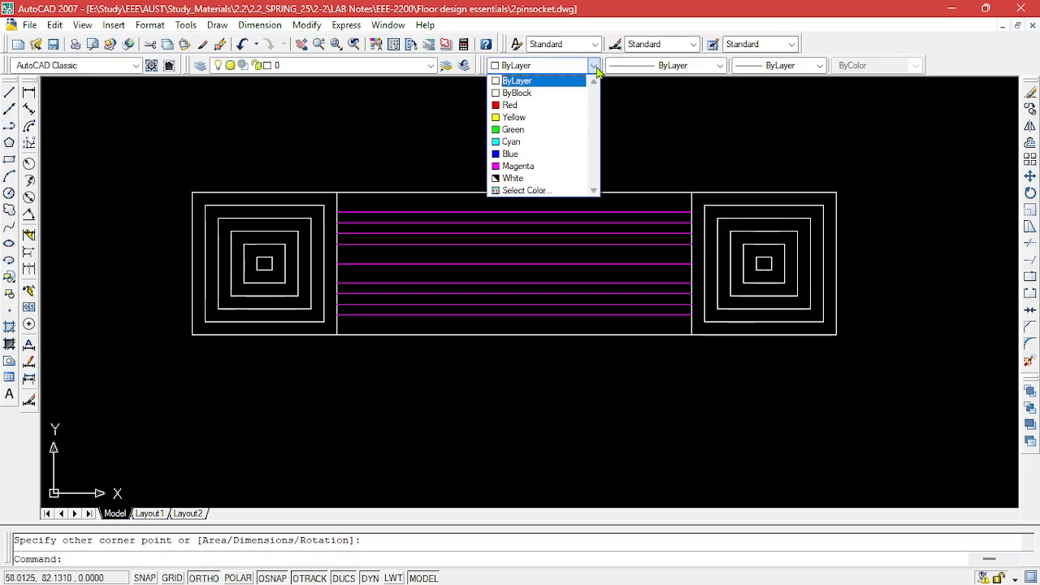
pyautogui.click(599, 78)
pyautogui.click(720, 65)
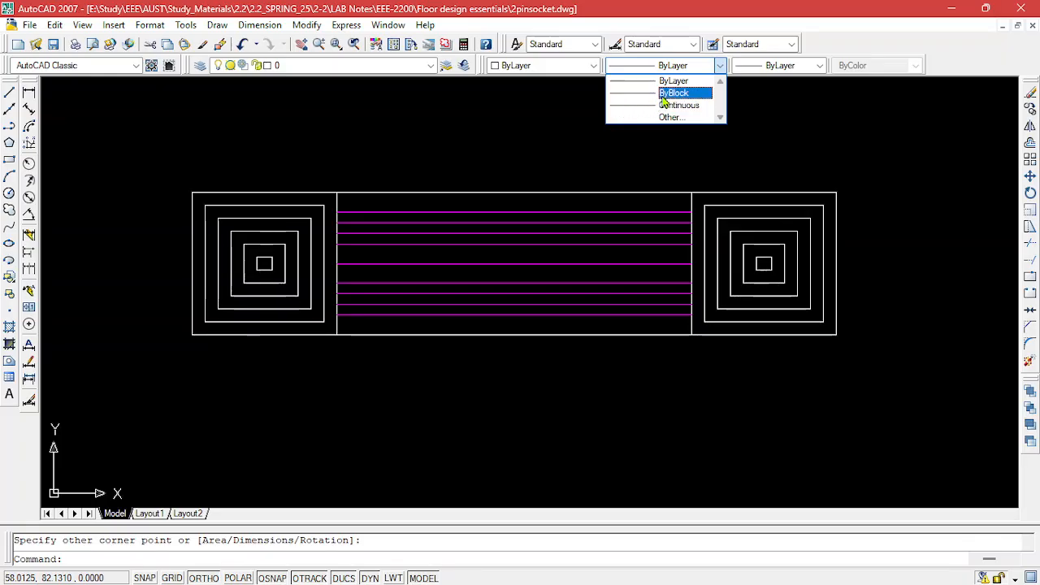
pyautogui.click(662, 91)
pyautogui.click(594, 65)
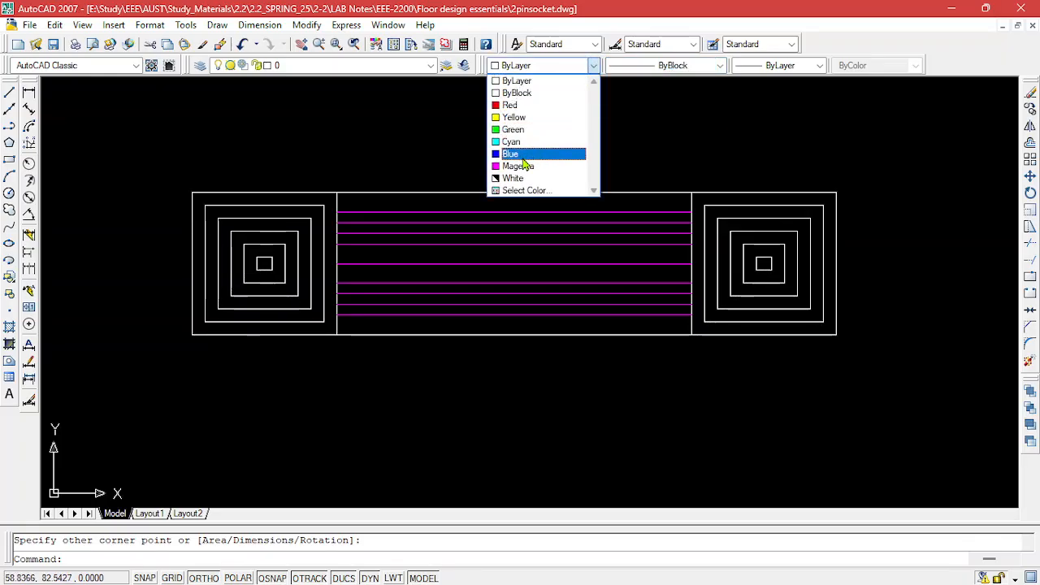
pyautogui.click(523, 151)
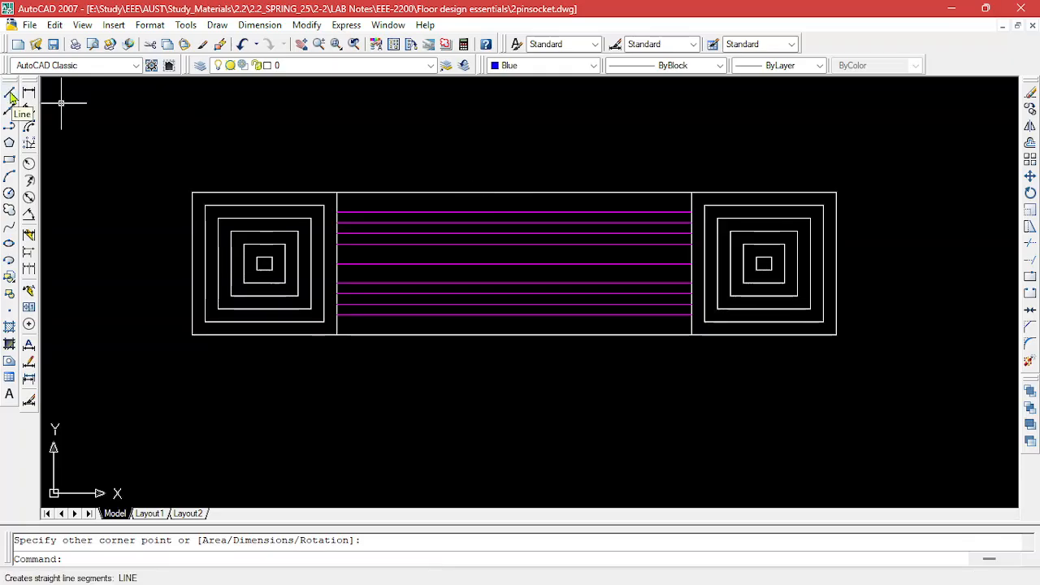
pyautogui.click(9, 159)
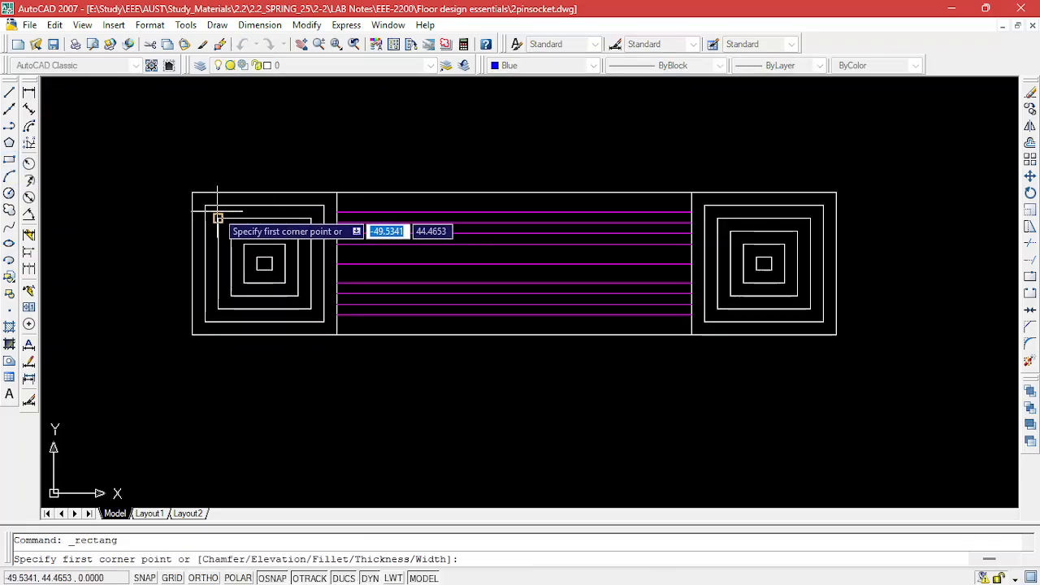
pyautogui.click(191, 193)
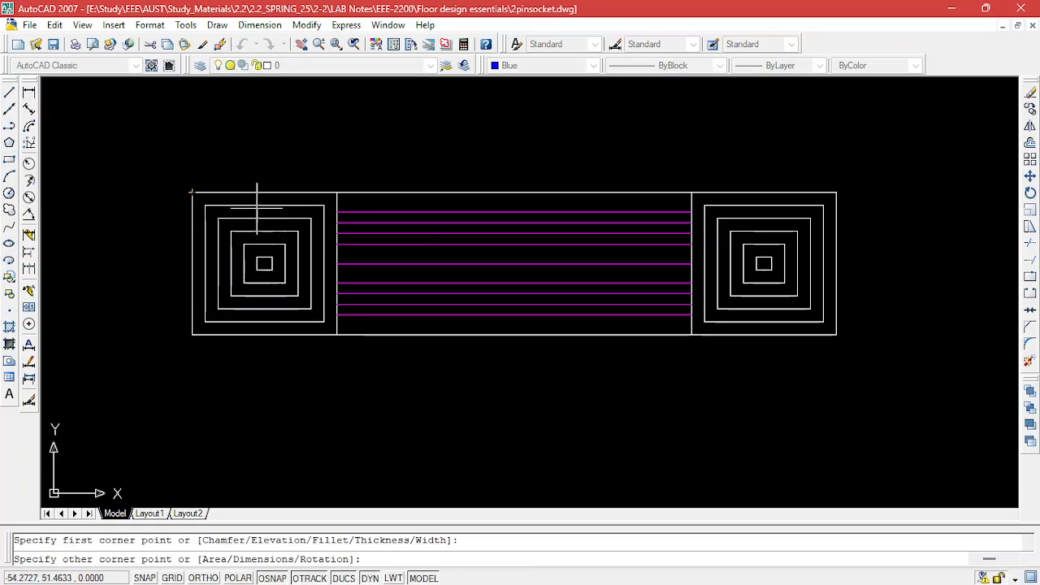
pyautogui.click(836, 334)
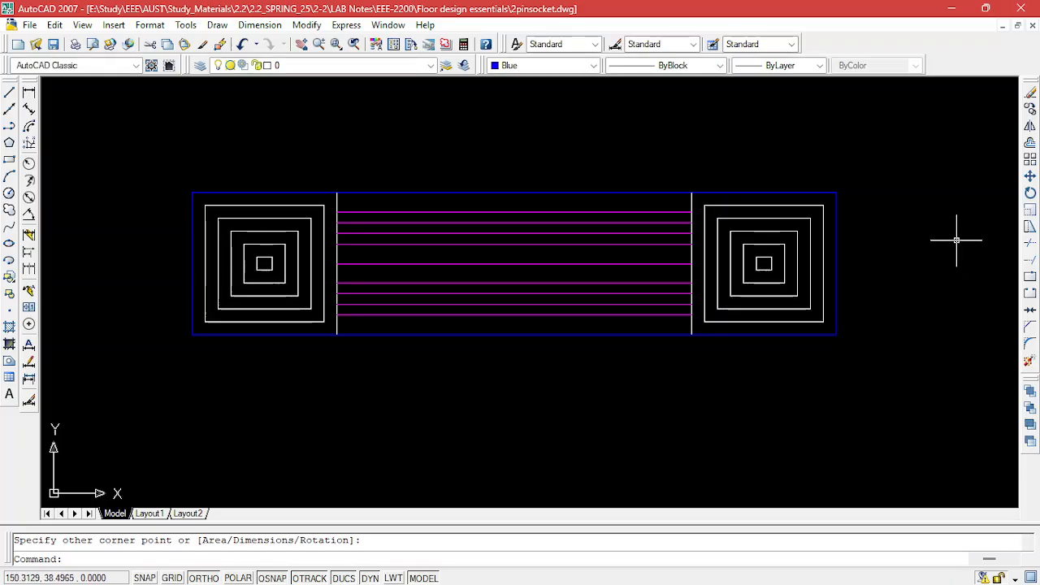
pyautogui.press('Escape')
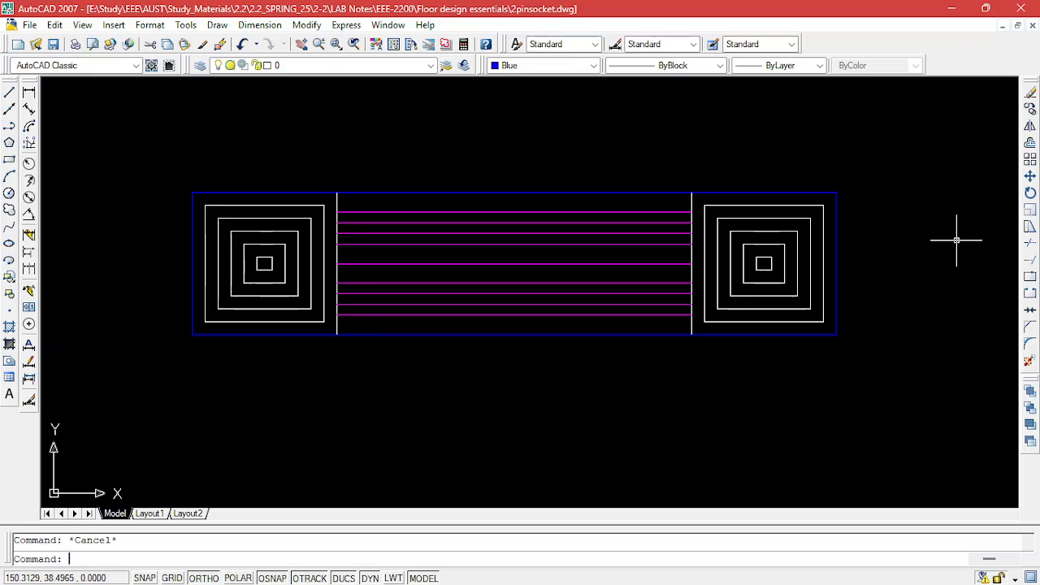
# Save the drawing under the new name tubelight in the Floor design essentials folder.
pyautogui.hotkey('ctrl', 'shift', 's')
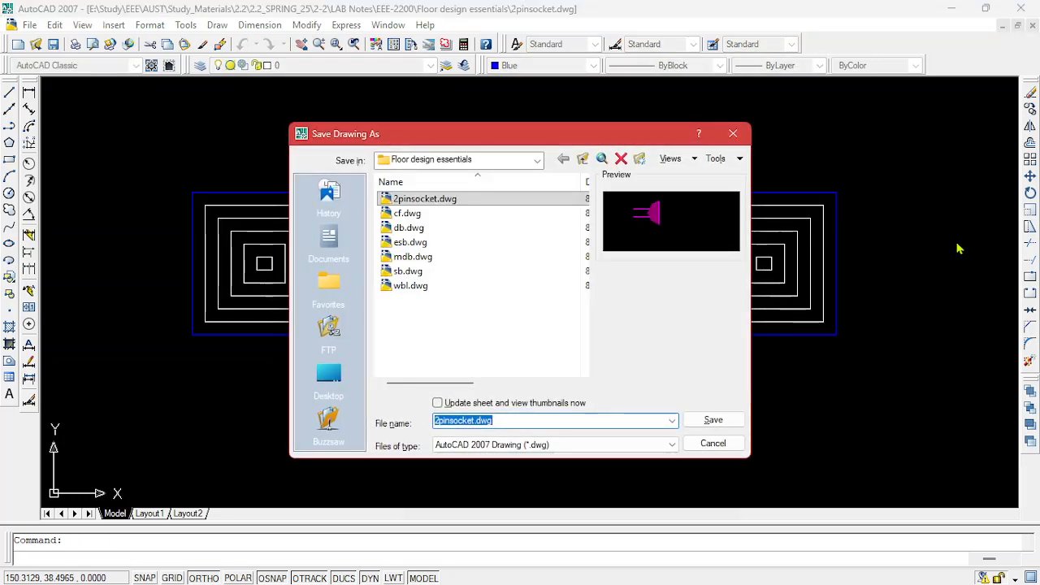
pyautogui.write('tube')
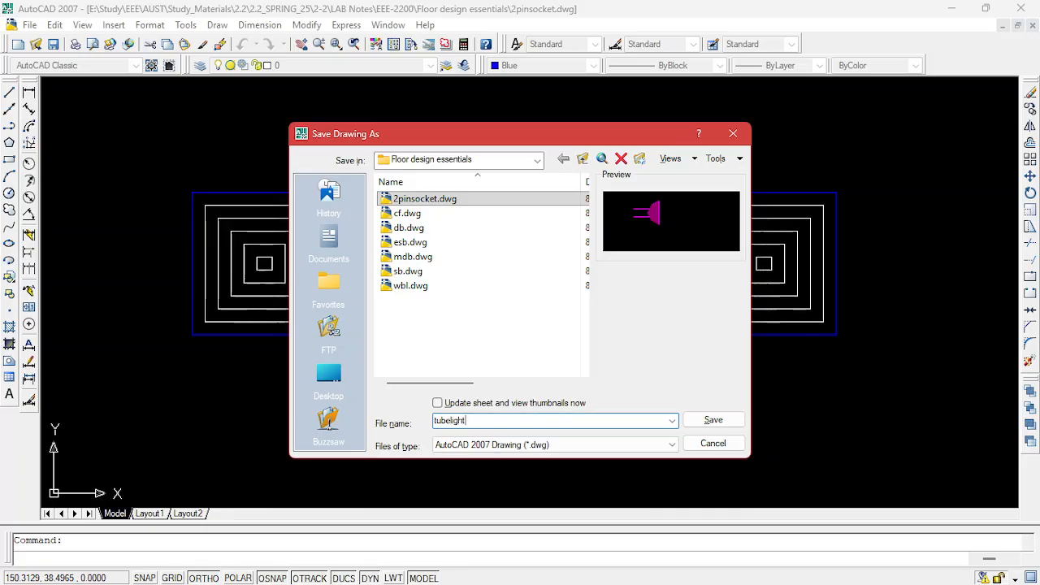
pyautogui.write('light')
pyautogui.press('Return')
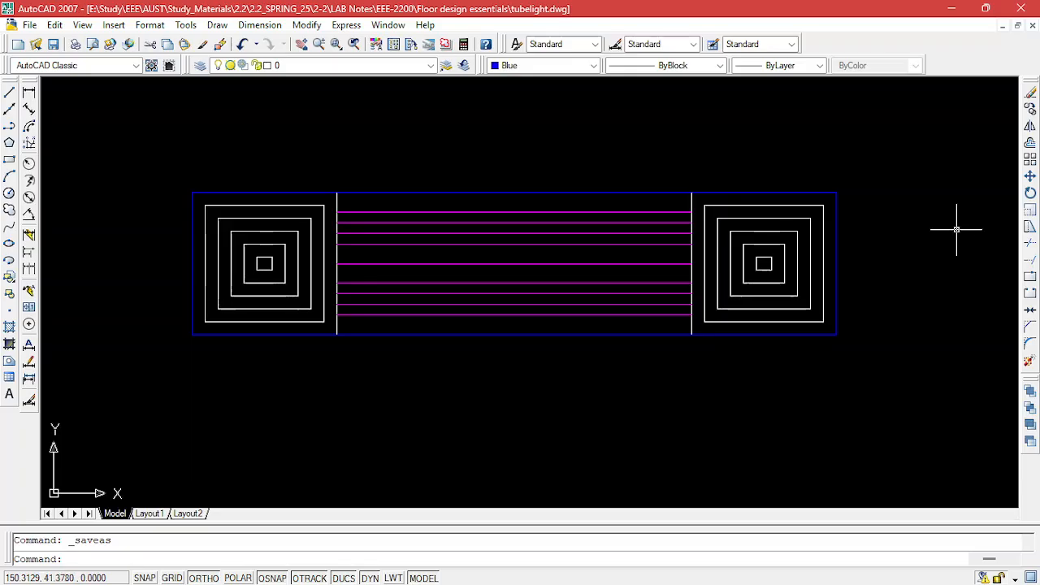
pyautogui.moveTo(837, 561)
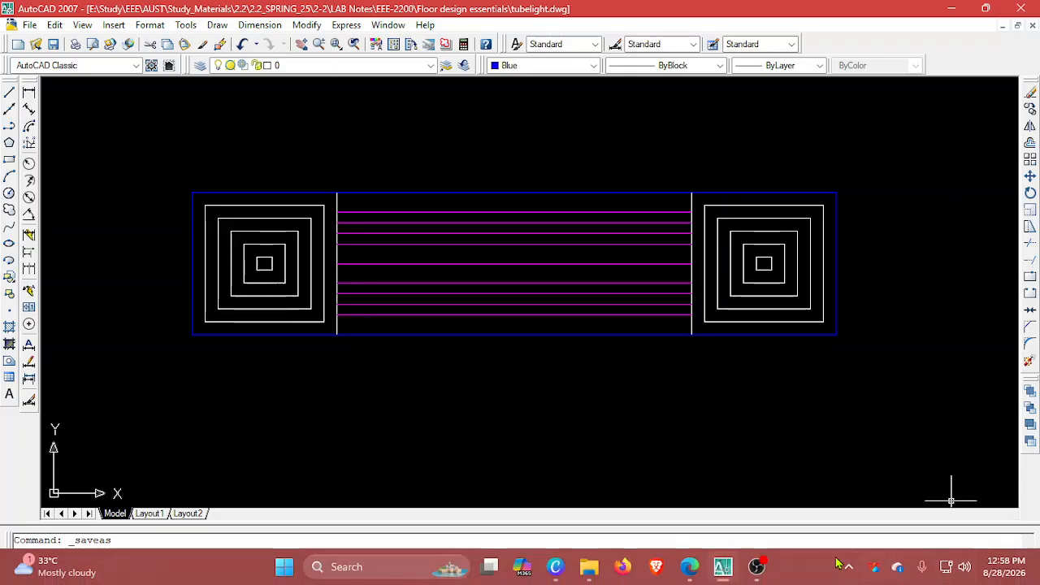